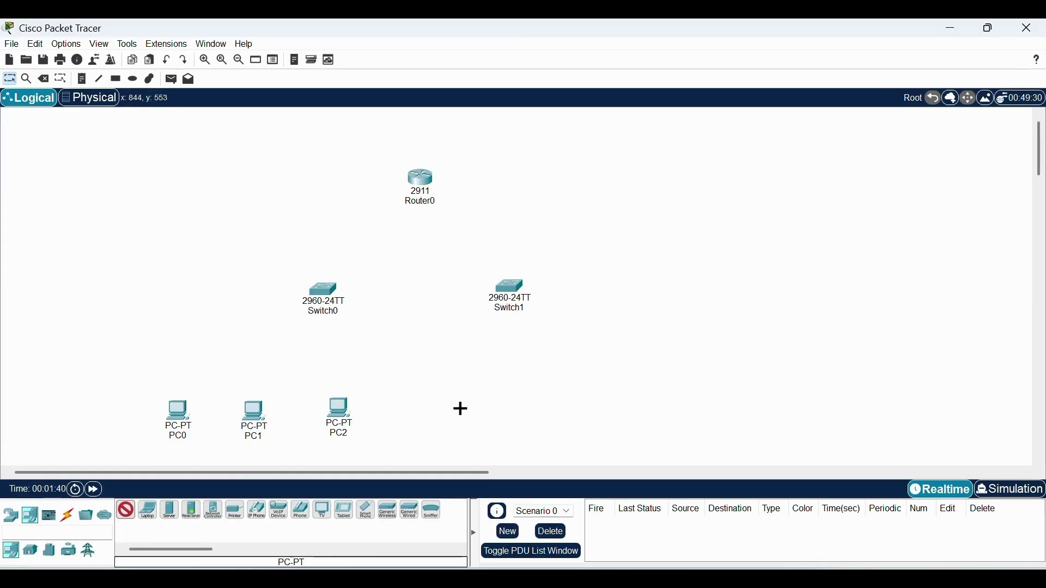
Place three more PC-PT computers in a row below Switch1, continuing the existing row of PCs
{"action": "left_click", "coordinate": [460, 408]}
{"action": "left_click", "coordinate": [535, 410]}
{"action": "left_click", "coordinate": [603, 404]}
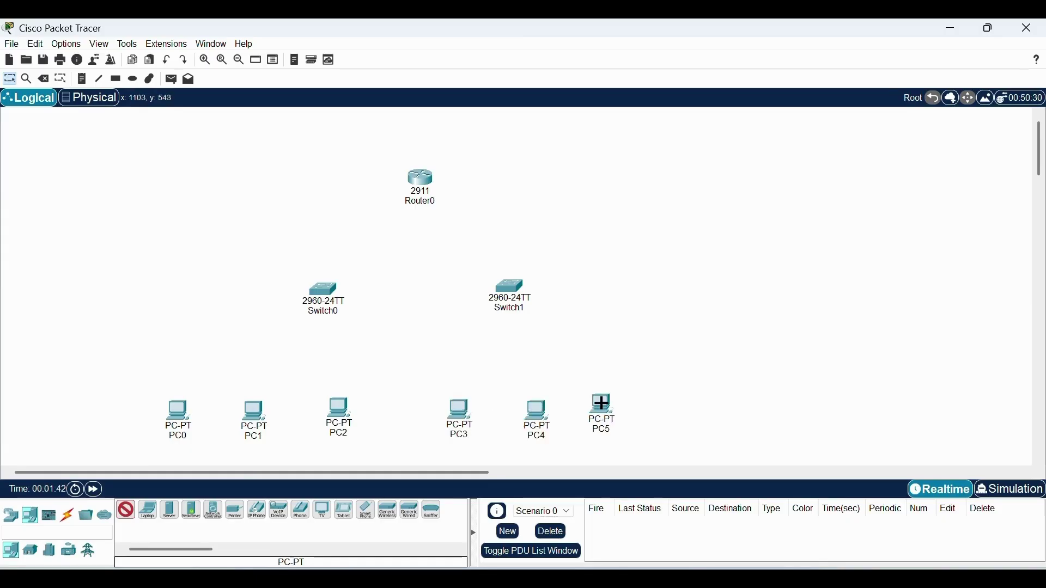
{"action": "key", "text": "Escape"}
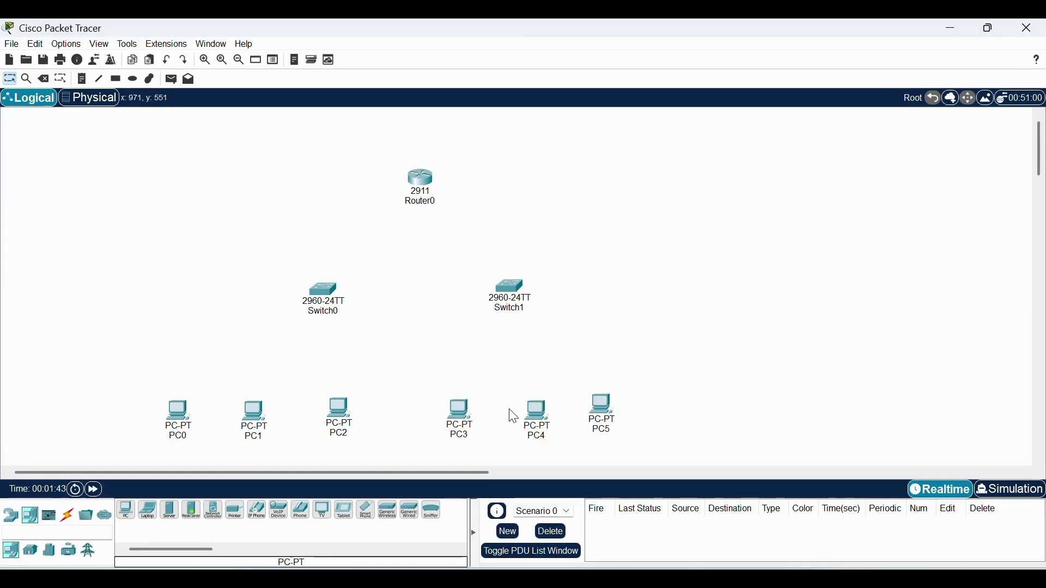
Connect FastEthernet0/1 on Switch0 to FastEthernet0 on PC0 with a Copper Straight-Through cable
{"action": "left_click", "coordinate": [67, 516]}
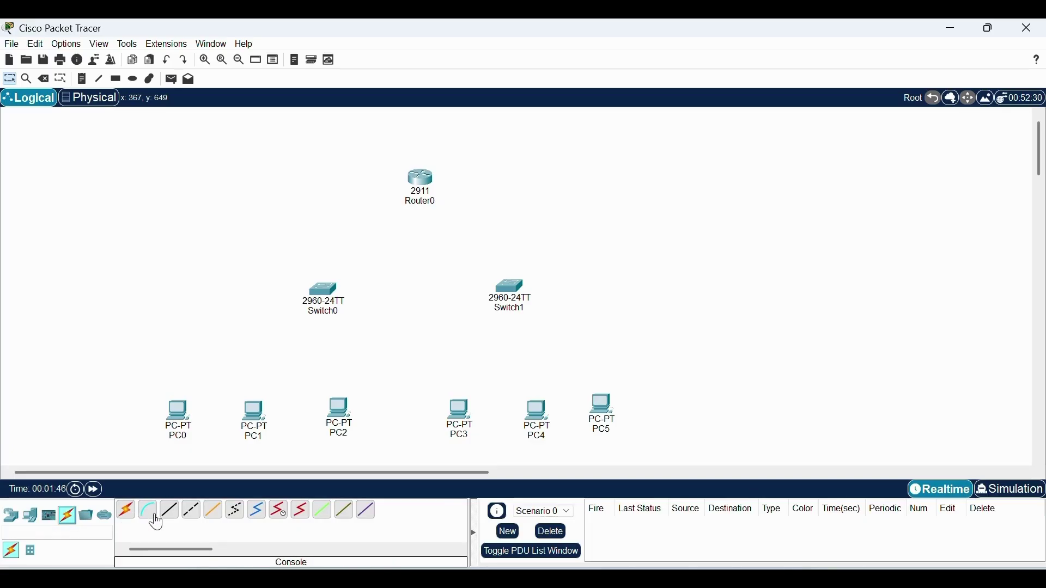
{"action": "left_click", "coordinate": [170, 515]}
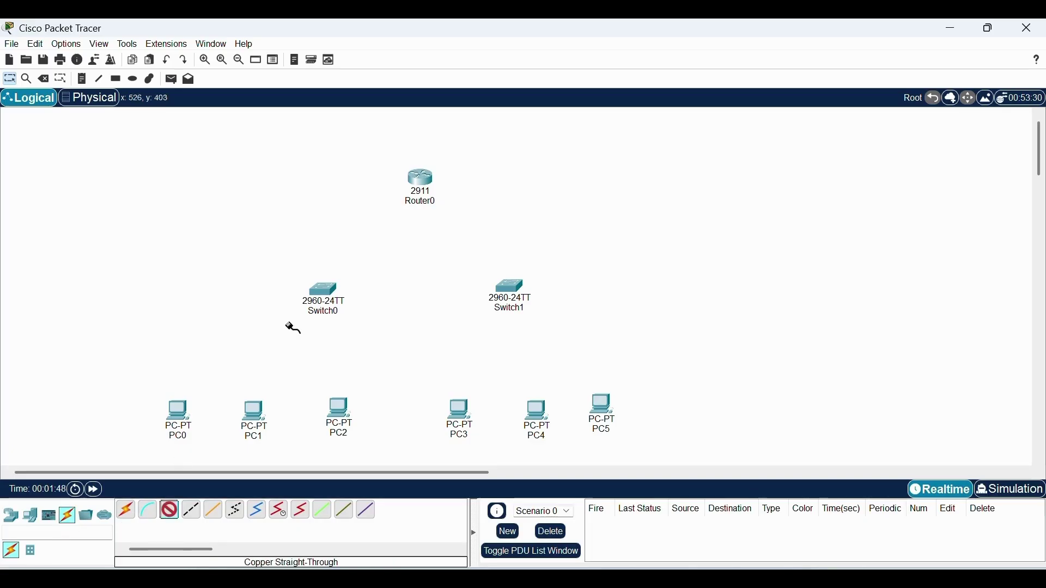
{"action": "left_click", "coordinate": [330, 293]}
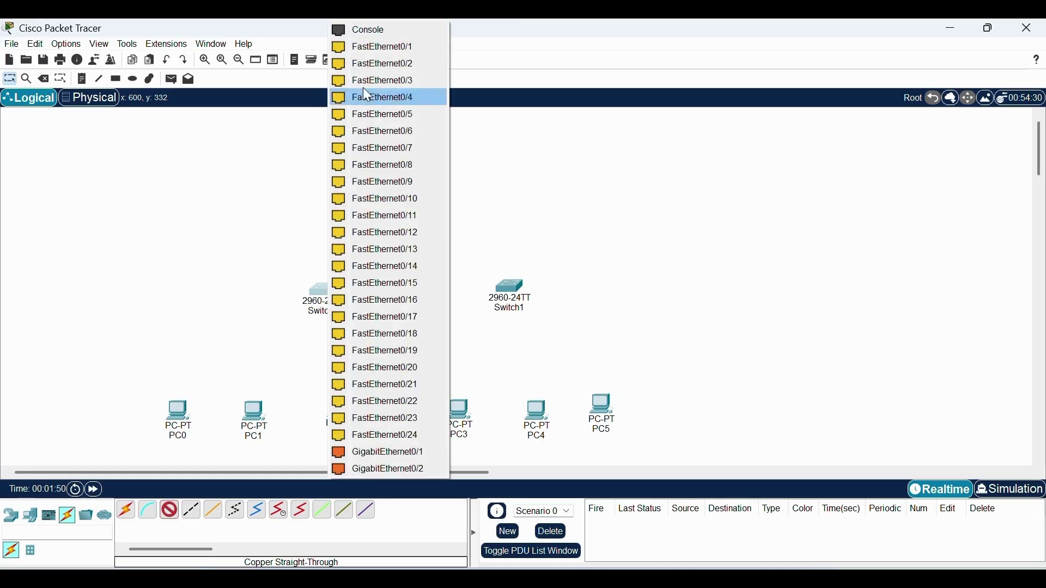
{"action": "left_click", "coordinate": [359, 46]}
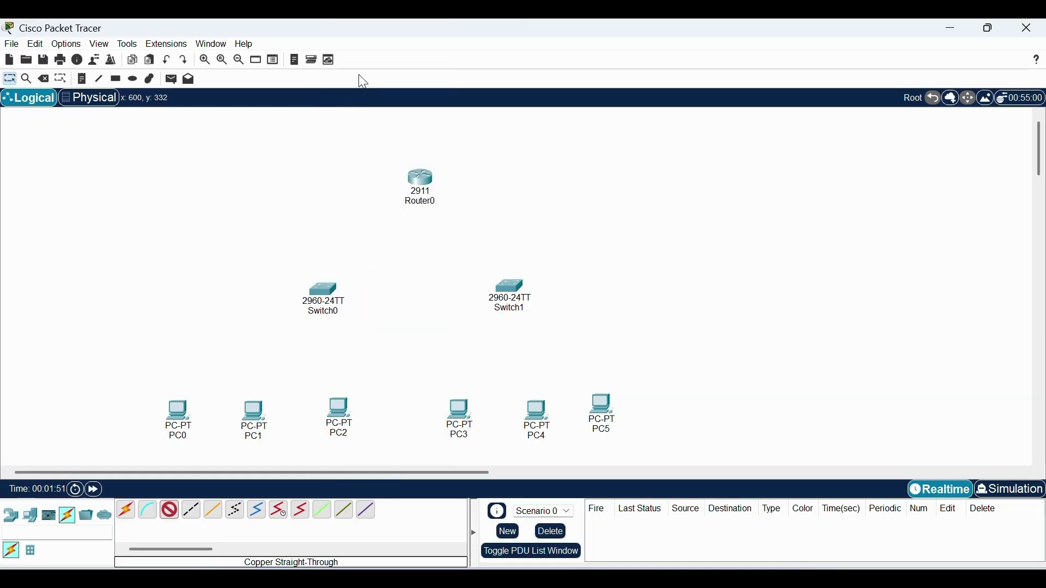
{"action": "left_click", "coordinate": [185, 414]}
{"action": "left_click", "coordinate": [207, 470]}
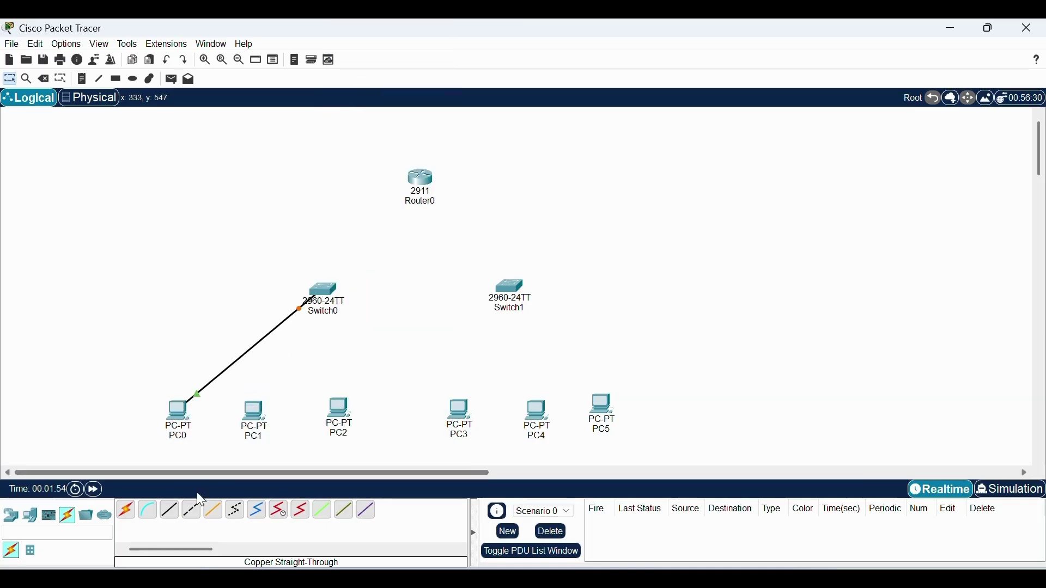
Connect FastEthernet0/2 on Switch0 to FastEthernet0 on PC1 with a Copper Straight-Through cable
{"action": "left_click", "coordinate": [170, 511]}
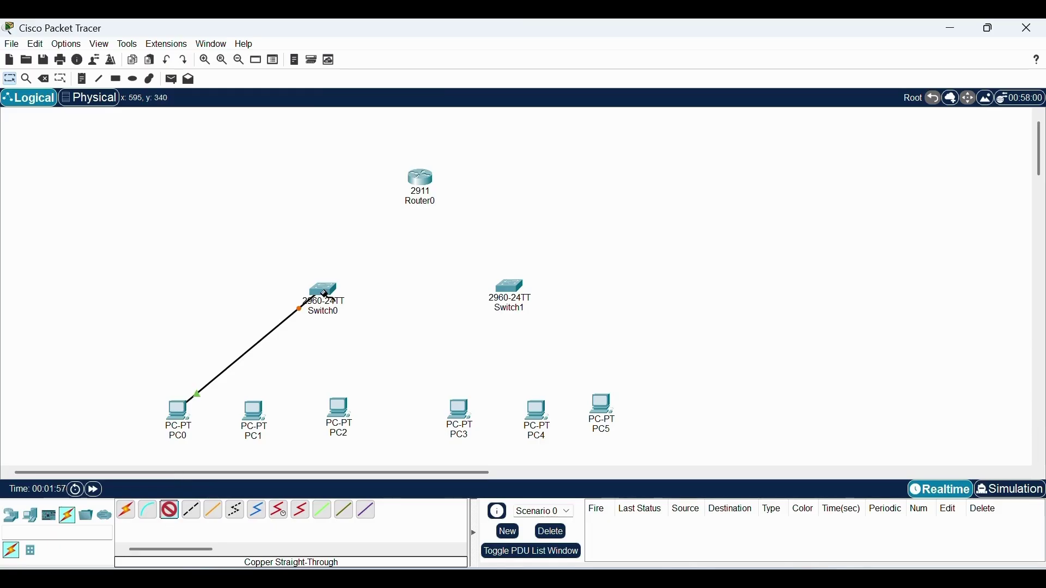
{"action": "key", "text": "Escape"}
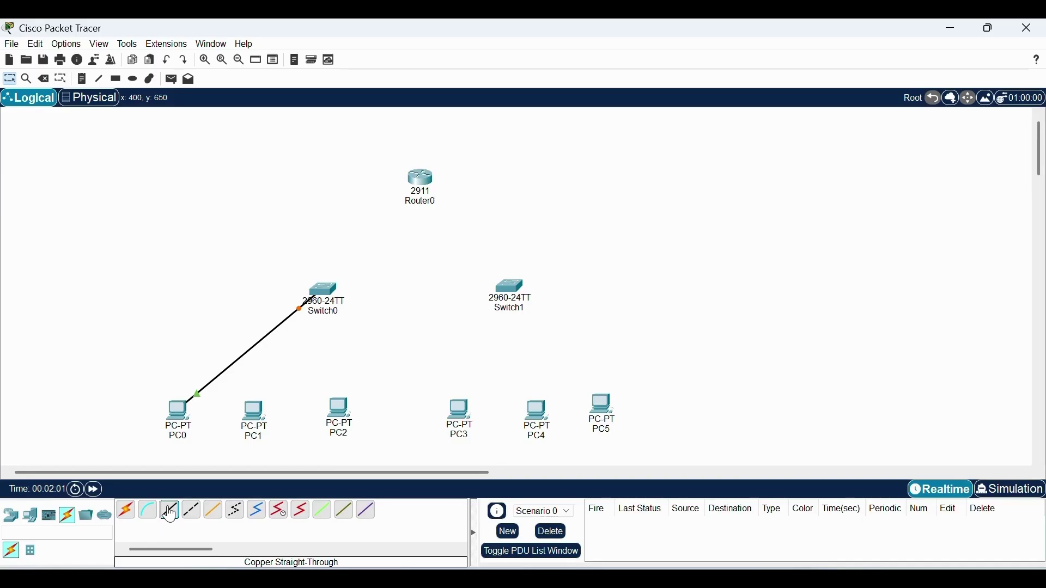
{"action": "left_click", "coordinate": [170, 512]}
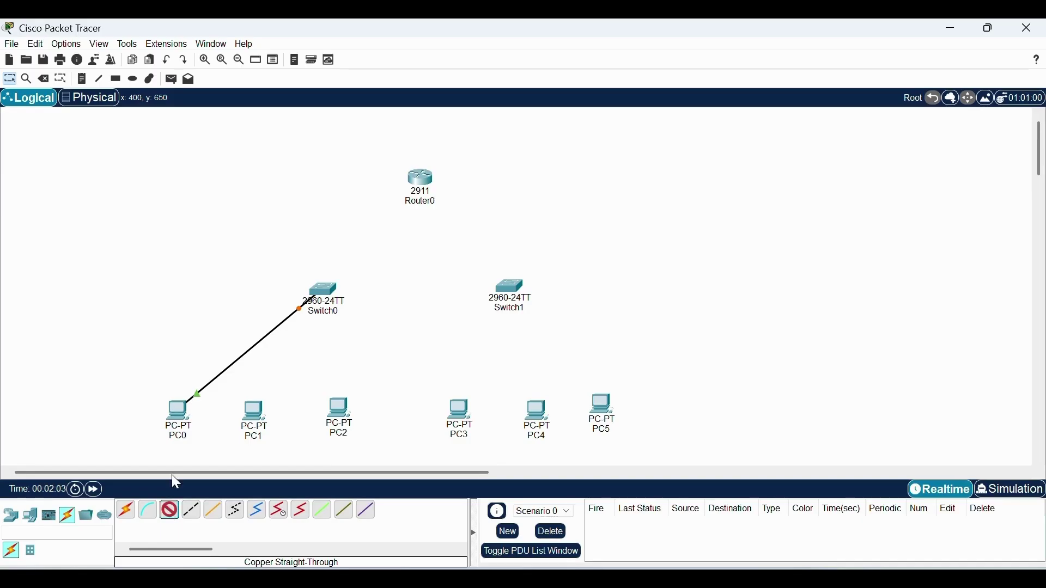
{"action": "left_click", "coordinate": [327, 294]}
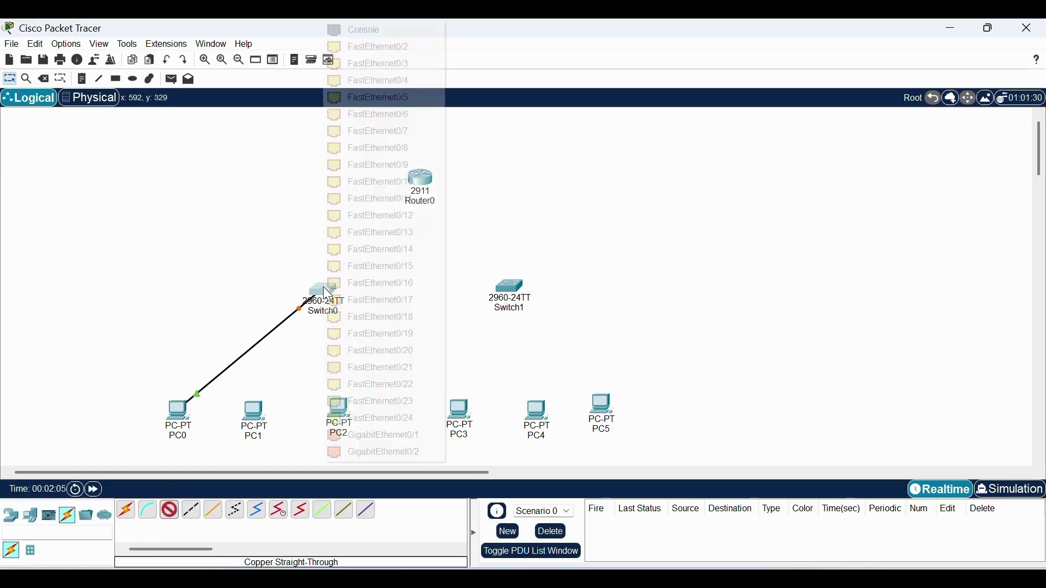
{"action": "left_click", "coordinate": [371, 48]}
{"action": "left_click", "coordinate": [256, 412]}
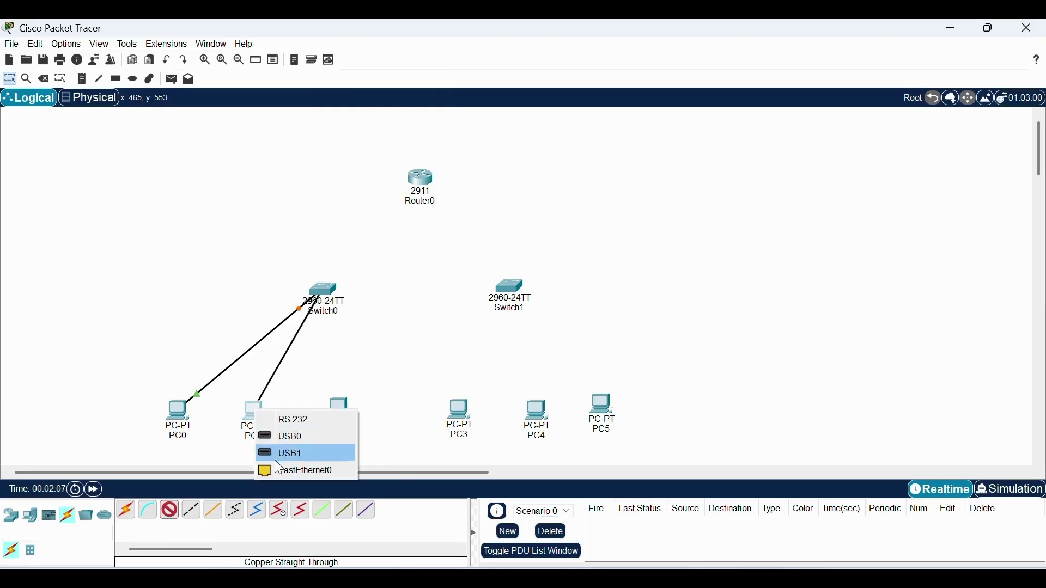
{"action": "left_click", "coordinate": [297, 469]}
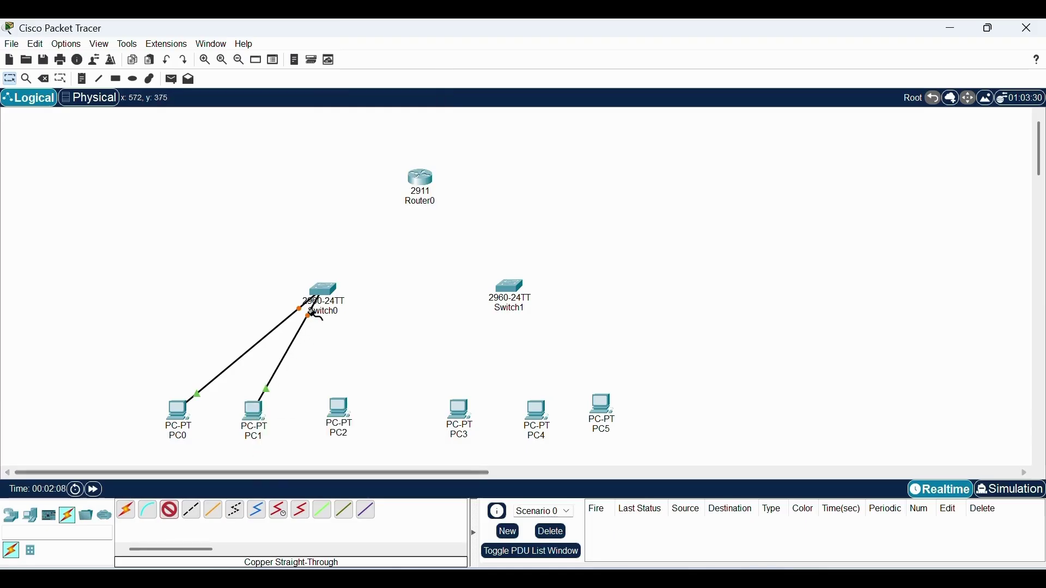
Connect FastEthernet0/3 on Switch0 to FastEthernet0 on PC2 with a Copper Straight-Through cable
{"action": "left_click", "coordinate": [326, 286]}
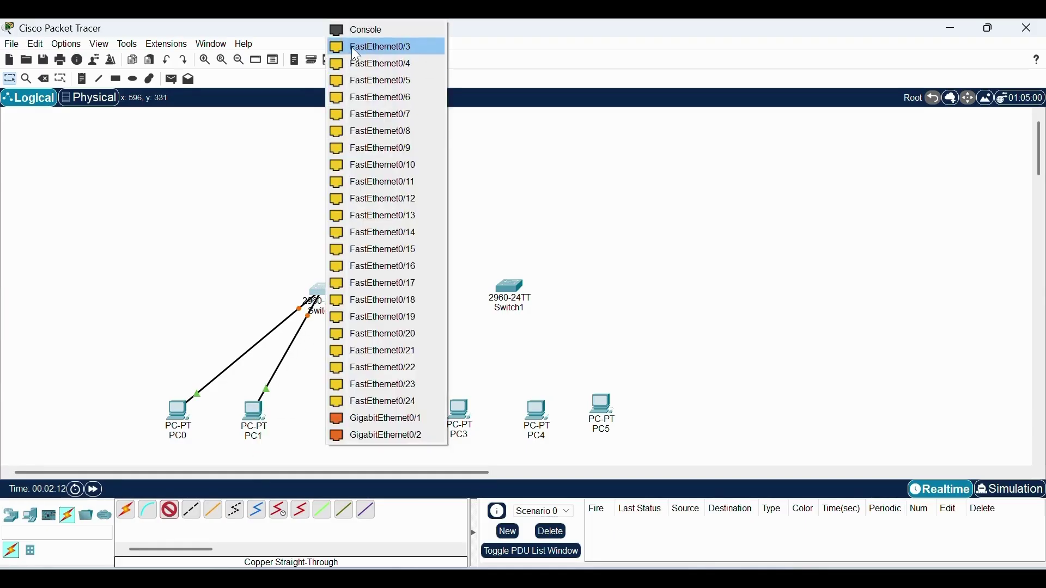
{"action": "left_click", "coordinate": [356, 48]}
{"action": "left_click", "coordinate": [339, 407]}
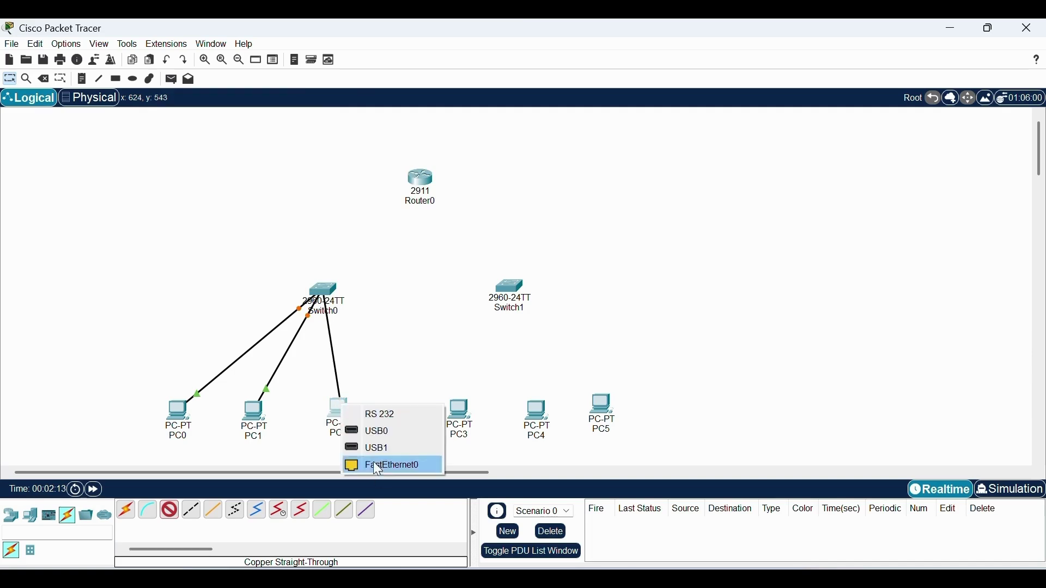
{"action": "left_click", "coordinate": [376, 467]}
Connect PC3 and PC4, each through FastEthernet0, to the FastEthernet0/1 and FastEthernet0/2 ports of Switch1 with Copper Straight-Through cables
{"action": "left_click", "coordinate": [511, 288]}
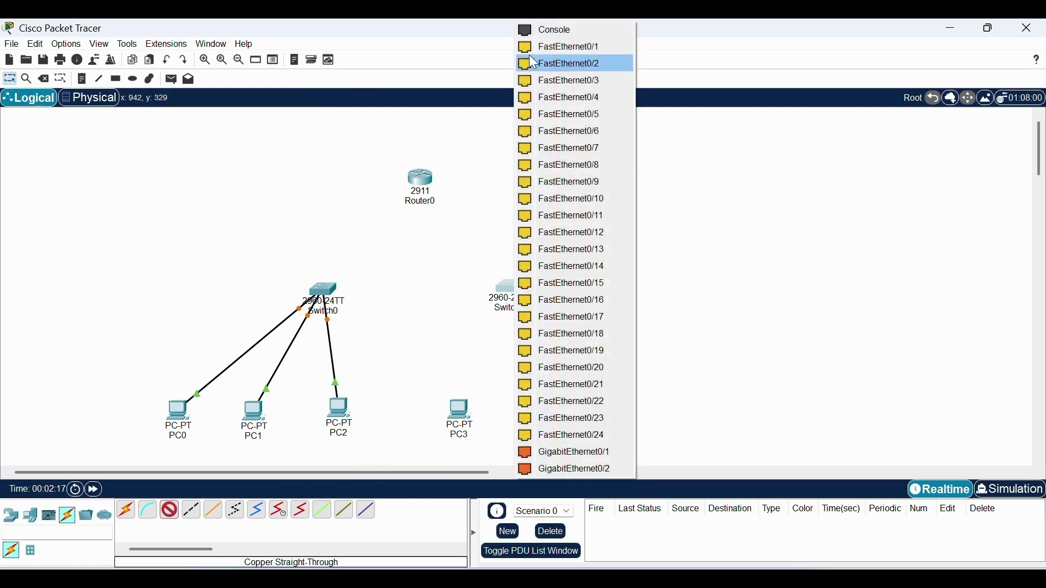
{"action": "left_click", "coordinate": [534, 63]}
{"action": "left_click", "coordinate": [462, 406]}
{"action": "left_click", "coordinate": [512, 464]}
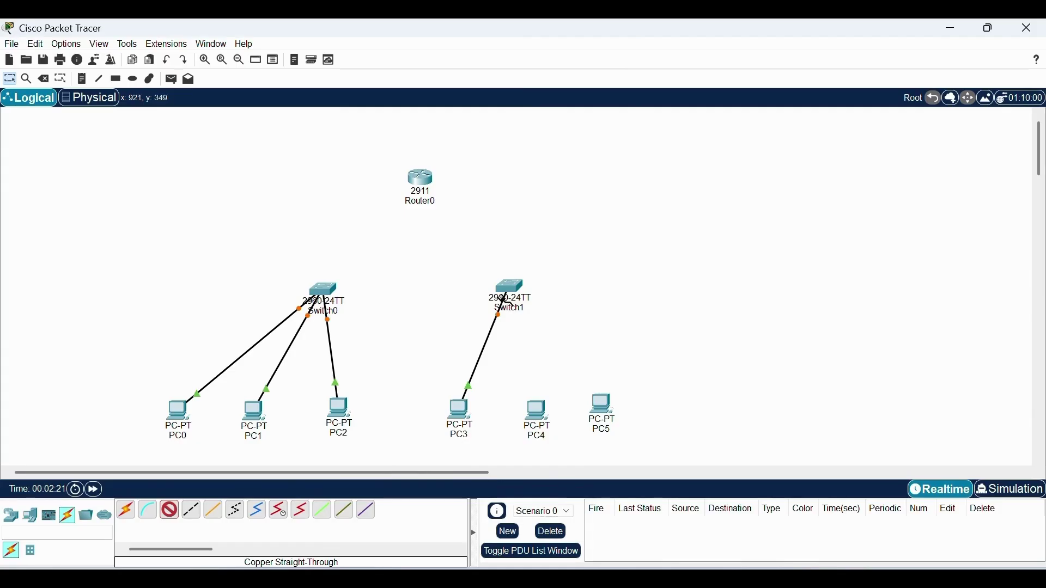
{"action": "left_click", "coordinate": [510, 288]}
{"action": "left_click", "coordinate": [534, 44]}
{"action": "left_click", "coordinate": [536, 410]}
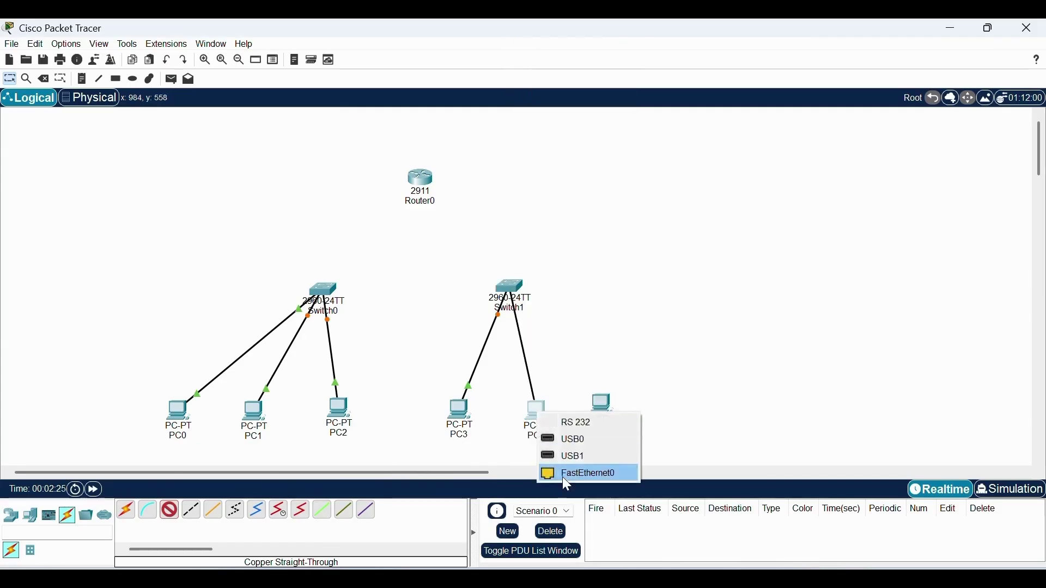
{"action": "left_click", "coordinate": [567, 483]}
Connect FastEthernet0/3 on Switch1 to FastEthernet0 on PC5 with a Copper Straight-Through cable
{"action": "left_click", "coordinate": [511, 288]}
{"action": "left_click", "coordinate": [545, 61]}
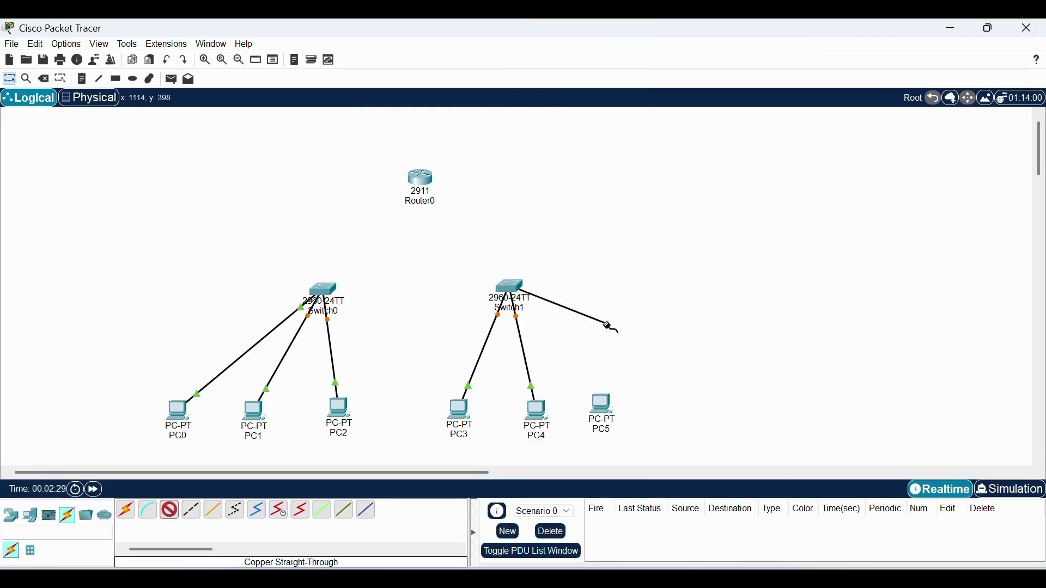
{"action": "left_click", "coordinate": [602, 404]}
{"action": "left_click", "coordinate": [661, 463]}
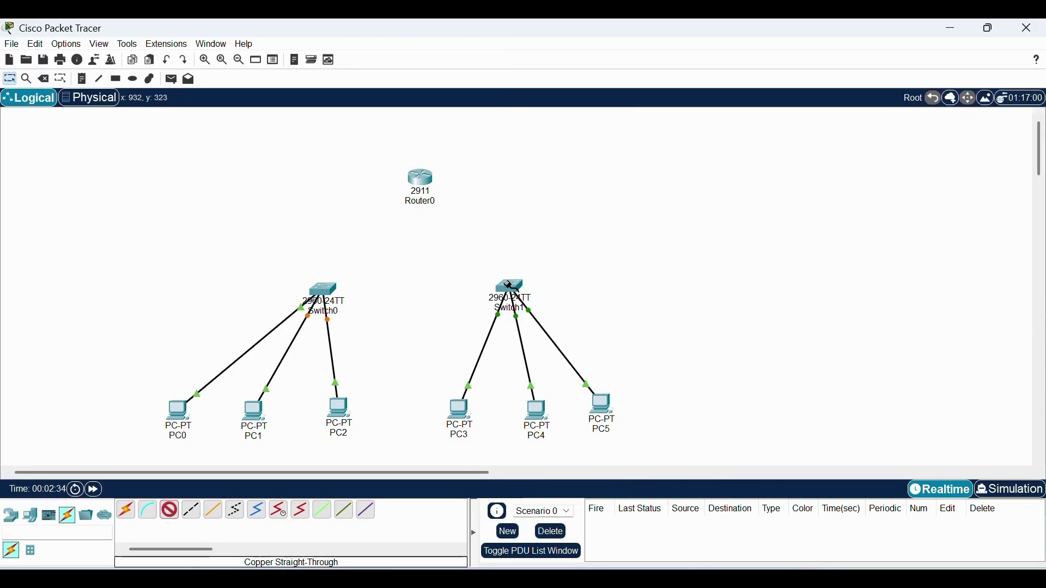
Link GigabitEthernet0/1 on Switch1 to GigabitEthernet0/1 on Switch0 with a Copper Straight-Through cable
{"action": "left_click", "coordinate": [509, 286]}
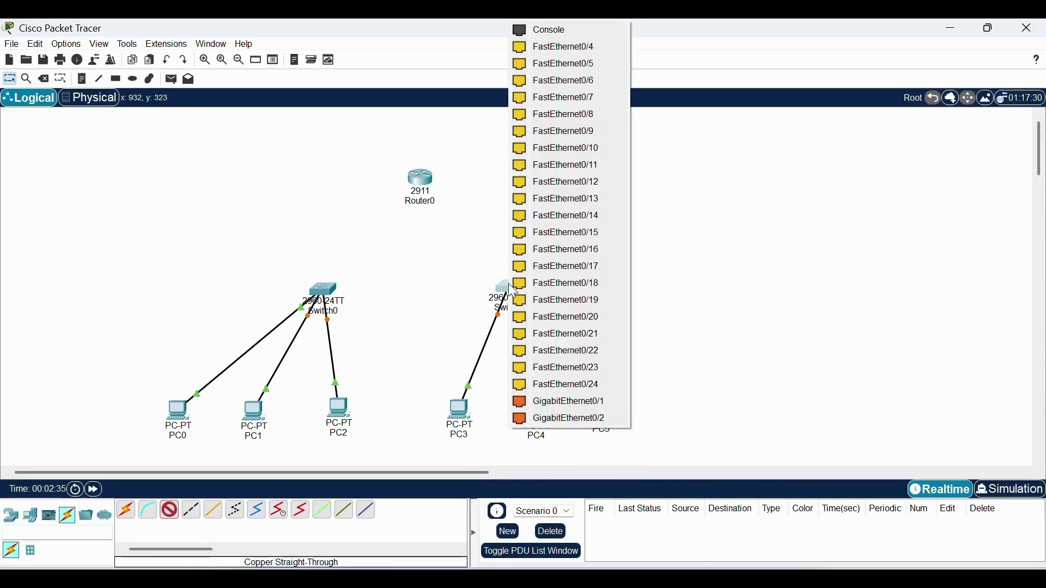
{"action": "left_click", "coordinate": [536, 402]}
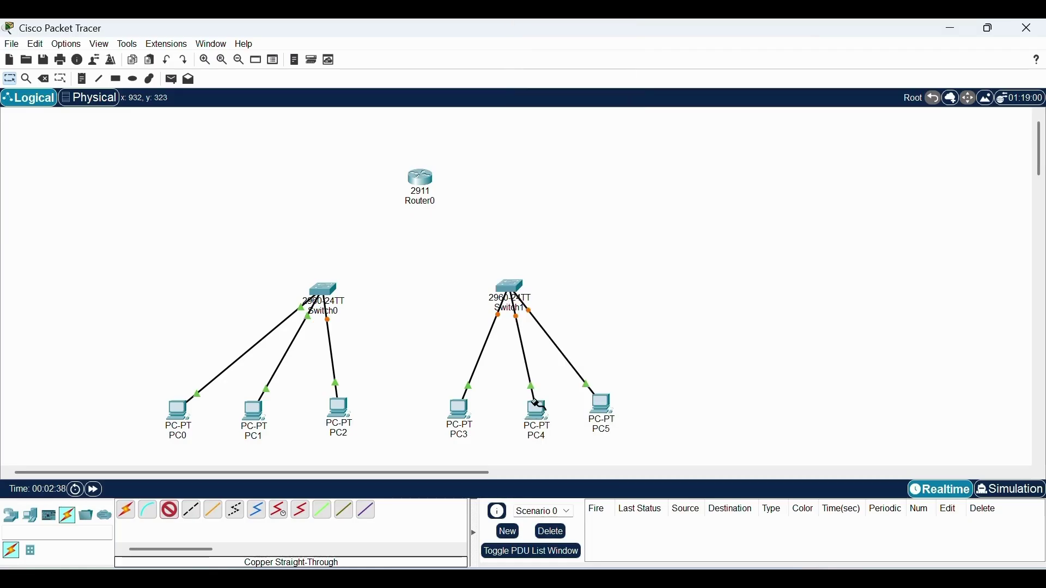
{"action": "left_click", "coordinate": [332, 293]}
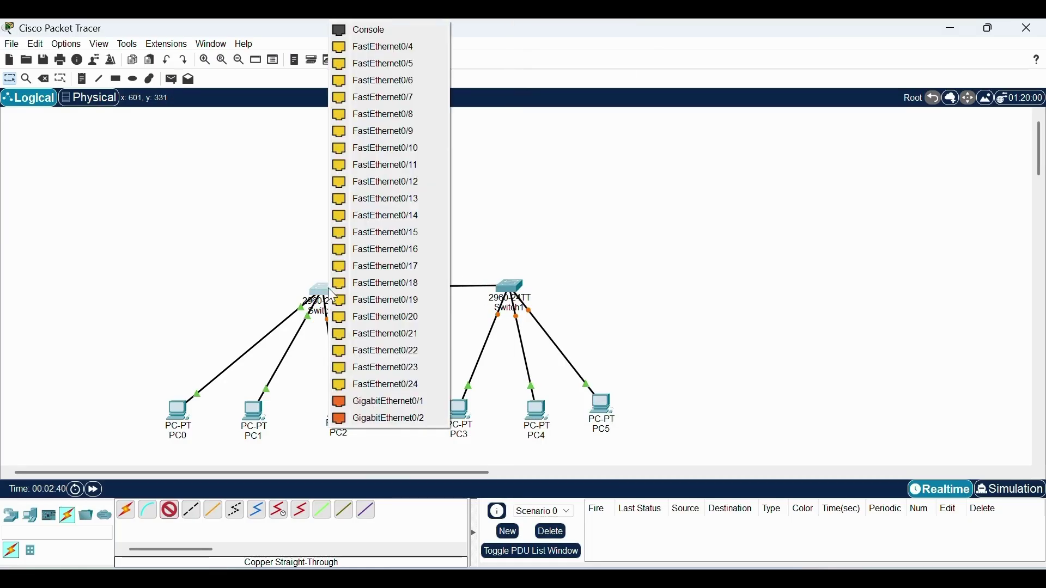
{"action": "left_click", "coordinate": [372, 406]}
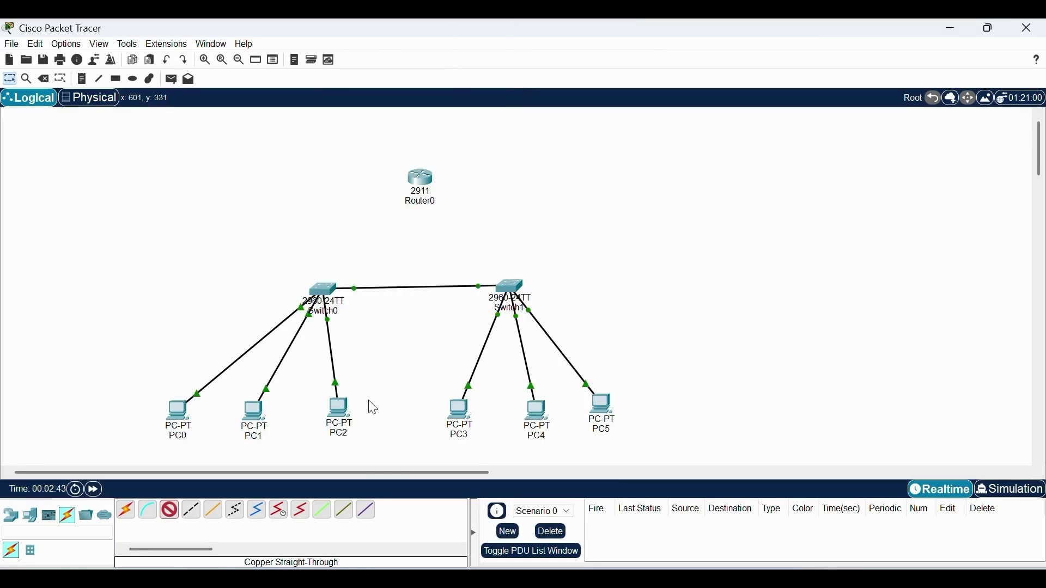
Link GigabitEthernet0/2 on Switch0 to GigabitEthernet0/0 on Router0 with a Copper Straight-Through cable
{"action": "left_click", "coordinate": [326, 295]}
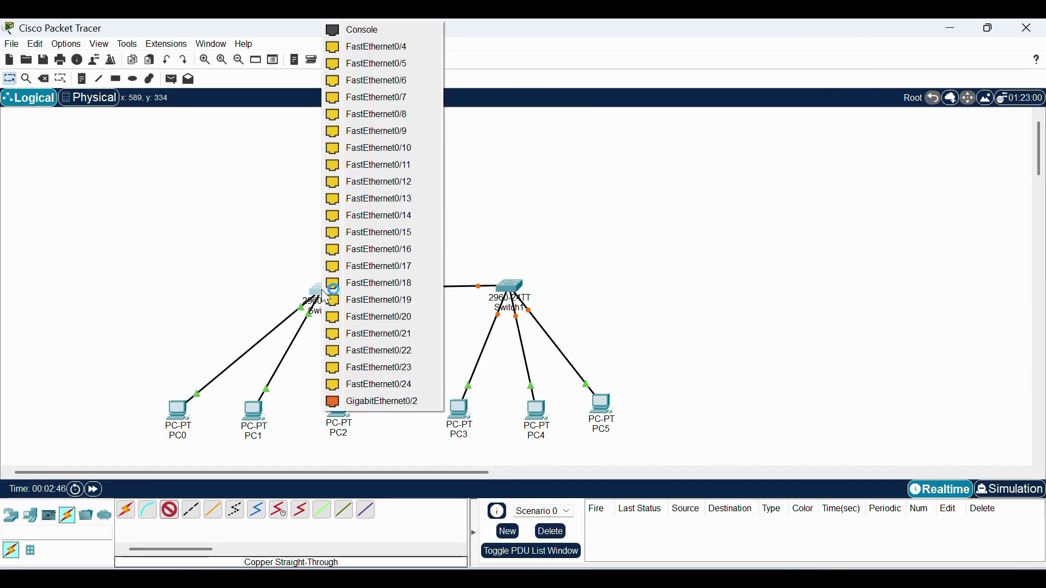
{"action": "left_click", "coordinate": [367, 404]}
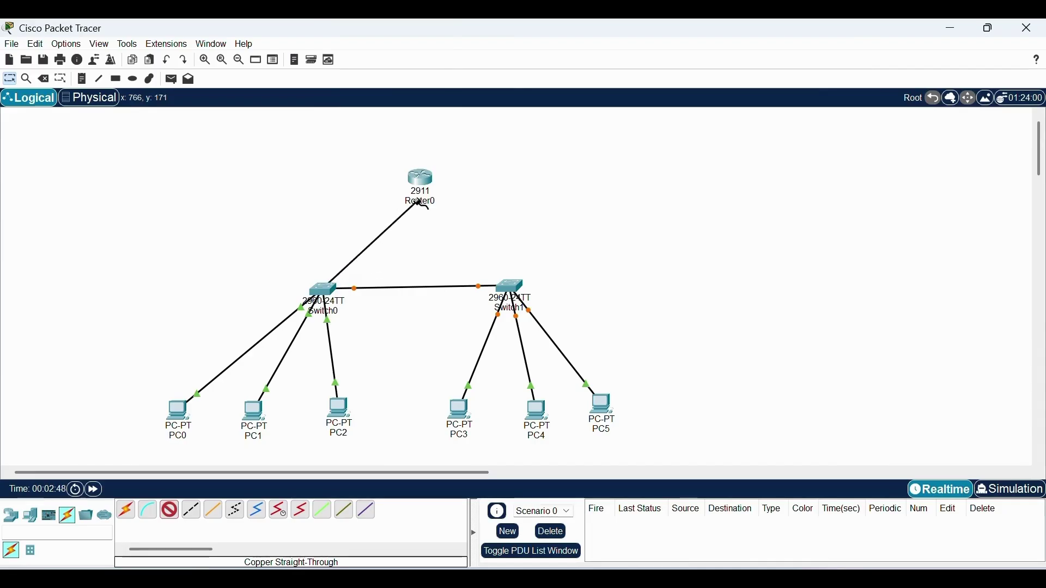
{"action": "left_click", "coordinate": [422, 177]}
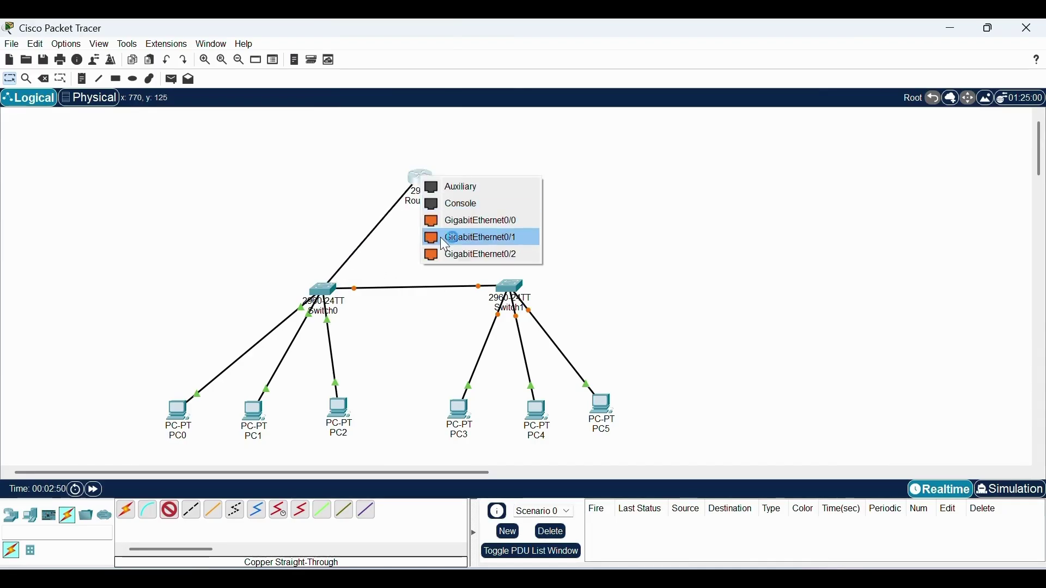
{"action": "left_click", "coordinate": [439, 220]}
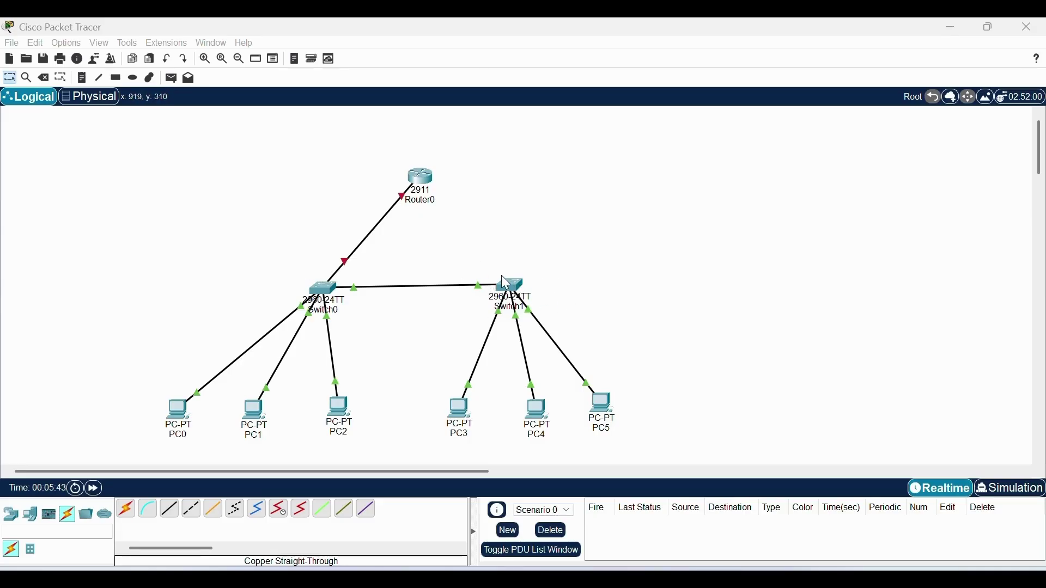
Open the command line of Switch0 and enter global configuration mode with ena and conf t
{"action": "left_click", "coordinate": [325, 288]}
{"action": "left_click_drag", "start_coordinate": [723, 23], "coordinate": [689, 122]}
{"action": "left_click", "coordinate": [455, 140]}
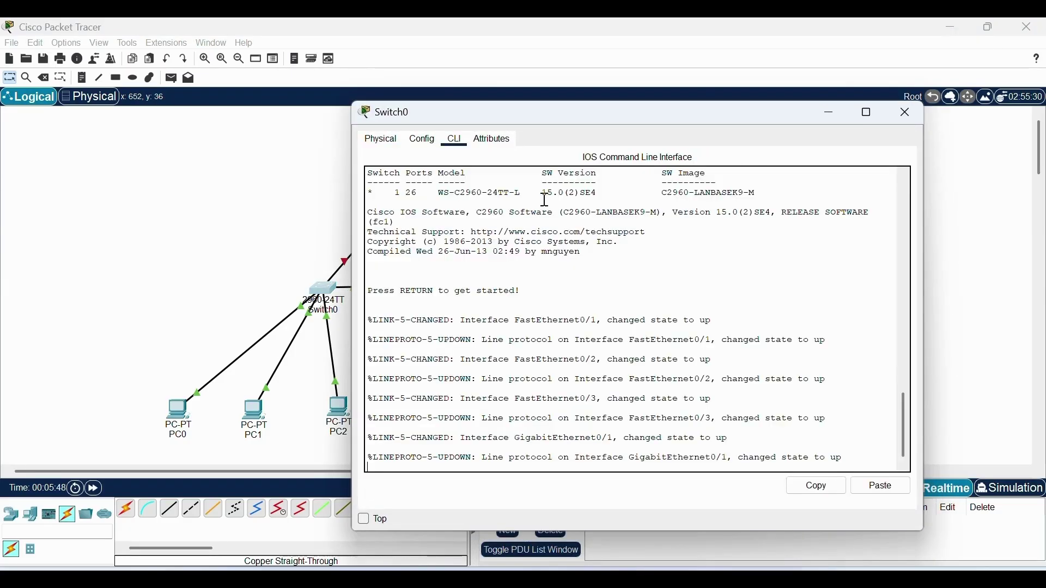
{"action": "key", "text": "Return"}
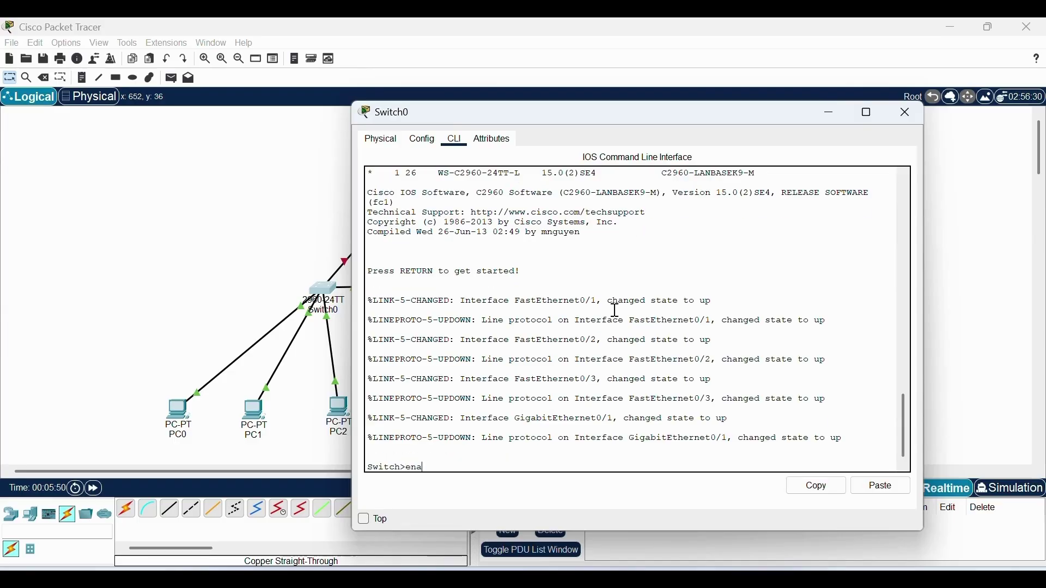
{"action": "type", "text": "ena"}
{"action": "key", "text": "Return"}
{"action": "type", "text": "conf"}
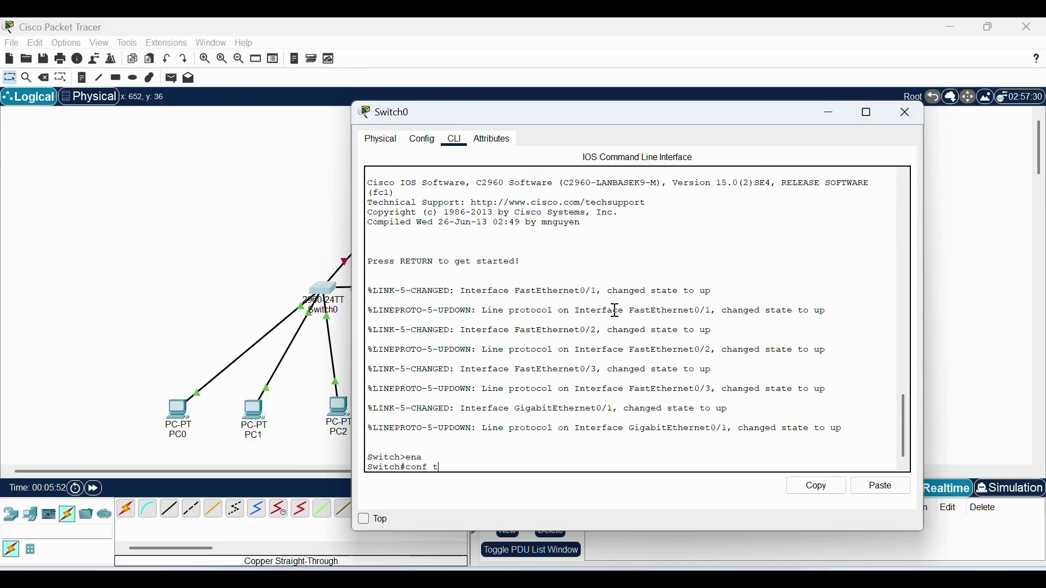
{"action": "type", "text": " t"}
{"action": "key", "text": "Return"}
{"action": "key", "text": "Return"}
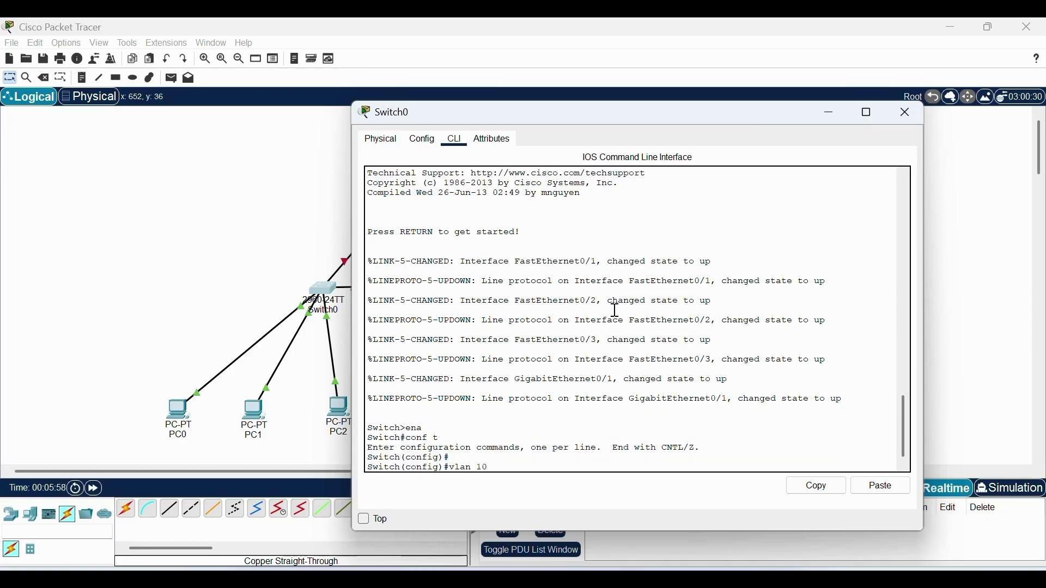
Create VLAN 10 on Switch0 and name it Admin
{"action": "type", "text": "vlan 10"}
{"action": "key", "text": "Return"}
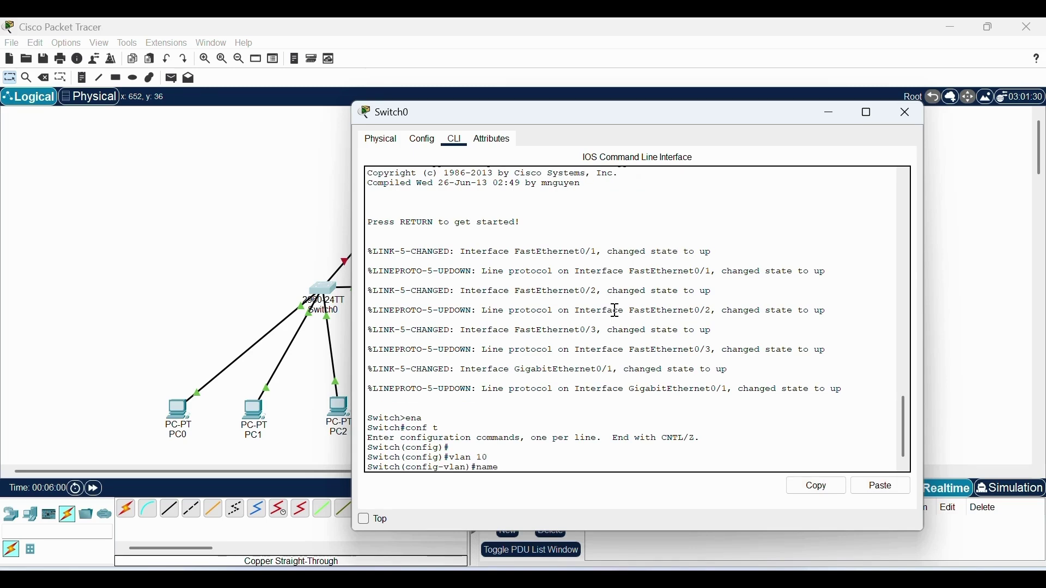
{"action": "type", "text": "name A"}
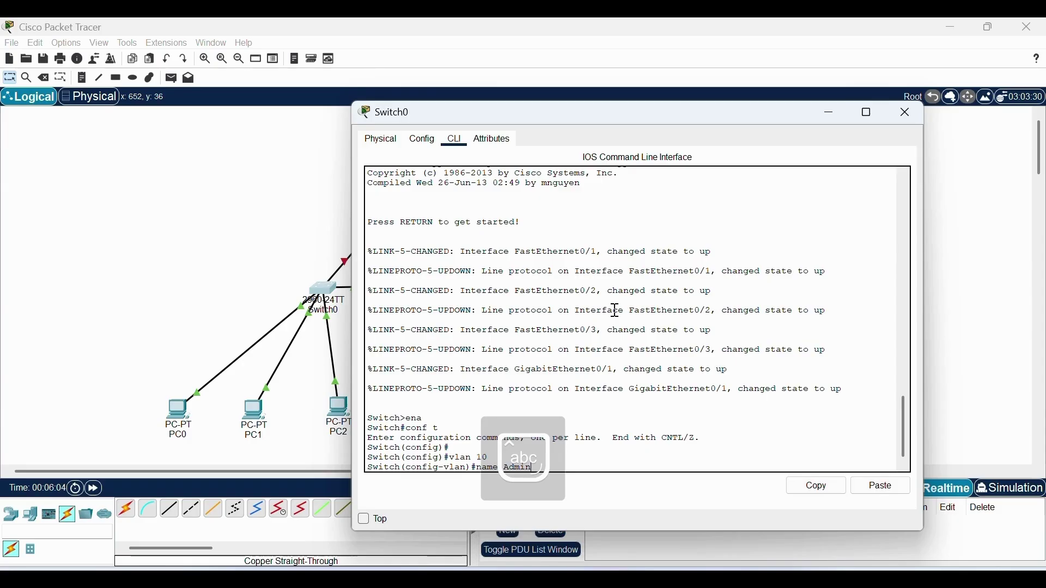
{"action": "type", "text": "dmin"}
{"action": "key", "text": "Return"}
{"action": "key", "text": "Return"}
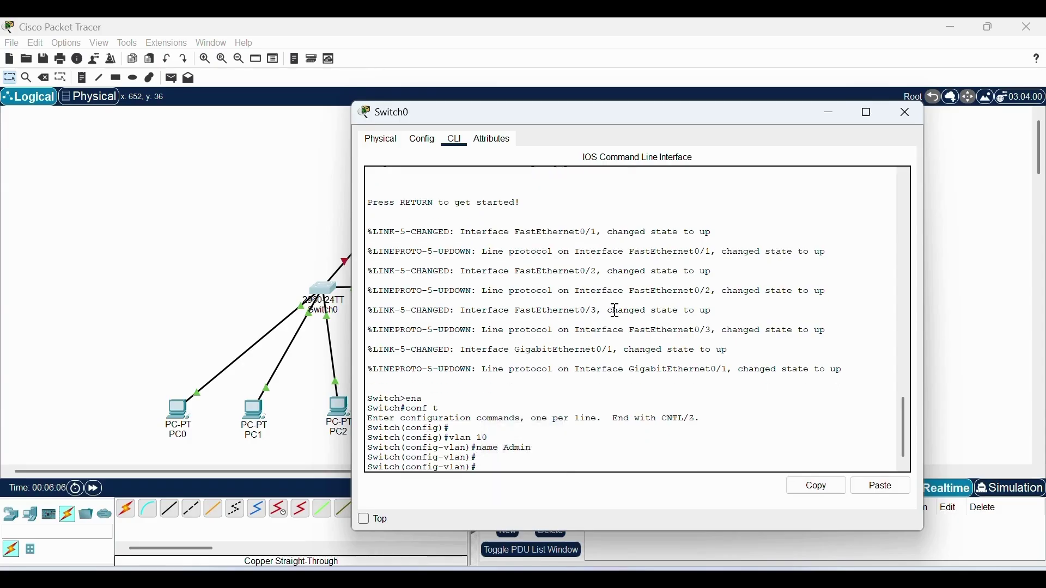
Create VLAN 20 on Switch0 and name it Sales
{"action": "type", "text": "vlan 20"}
{"action": "key", "text": "Return"}
{"action": "type", "text": "name "}
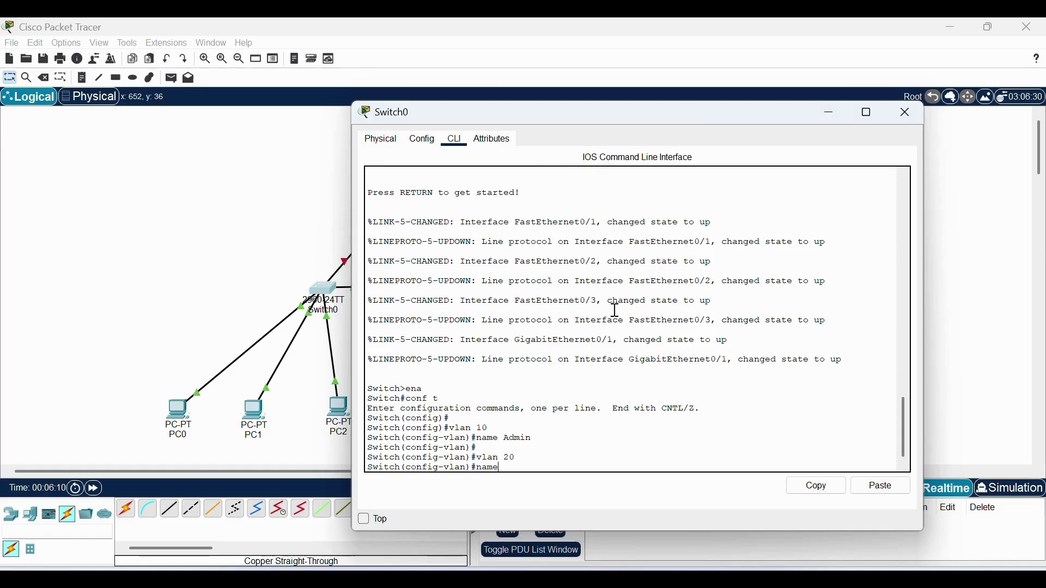
{"action": "type", "text": "Sa"}
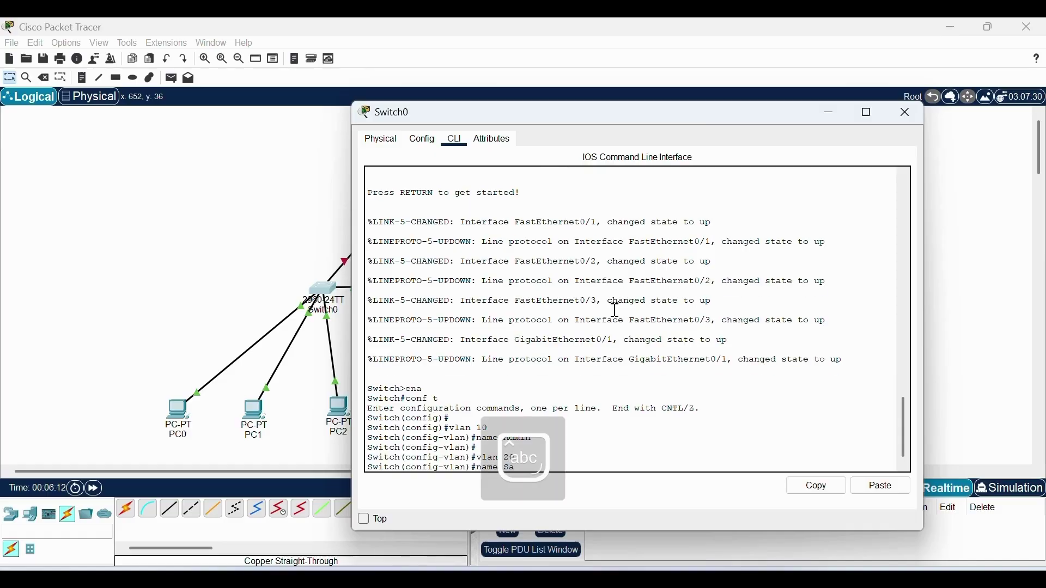
{"action": "type", "text": "les"}
{"action": "key", "text": "Return"}
{"action": "key", "text": "Return"}
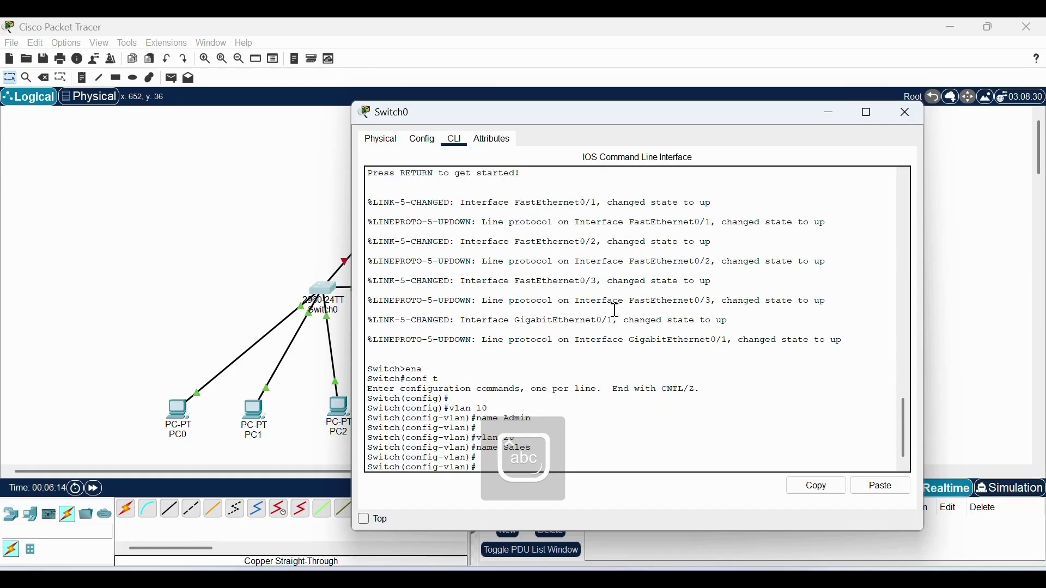
Create VLAN 30 on Switch0, name it IT, and return to global configuration mode with ex
{"action": "type", "text": "vlan 3"}
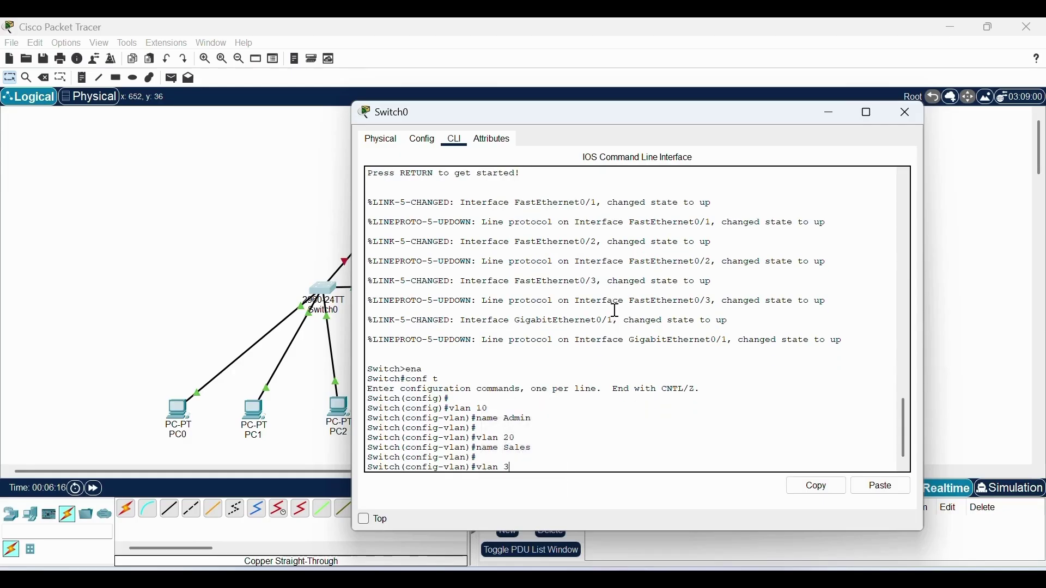
{"action": "type", "text": "0"}
{"action": "key", "text": "Return"}
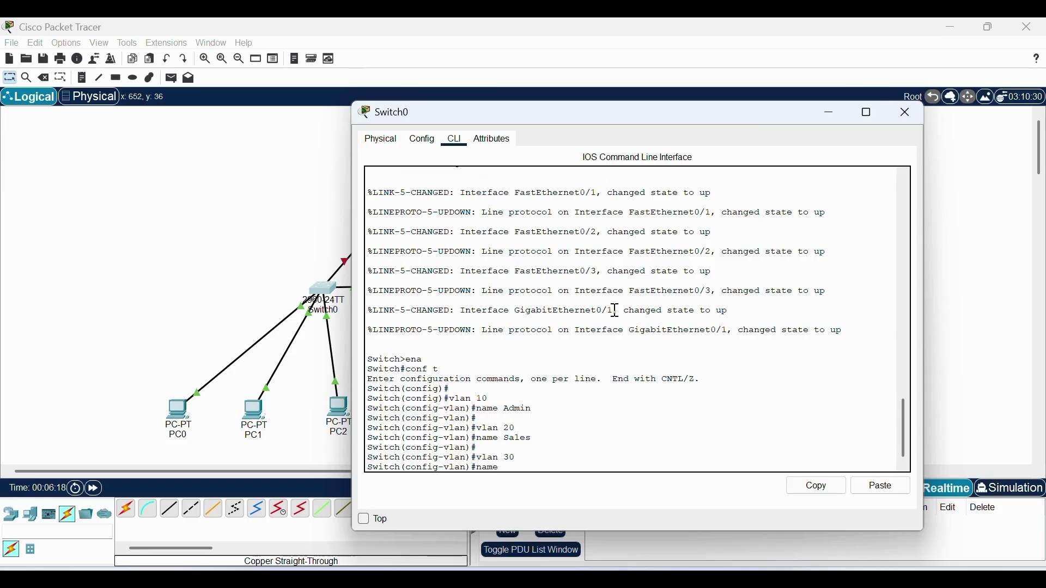
{"action": "type", "text": "name IT"}
{"action": "key", "text": "Return"}
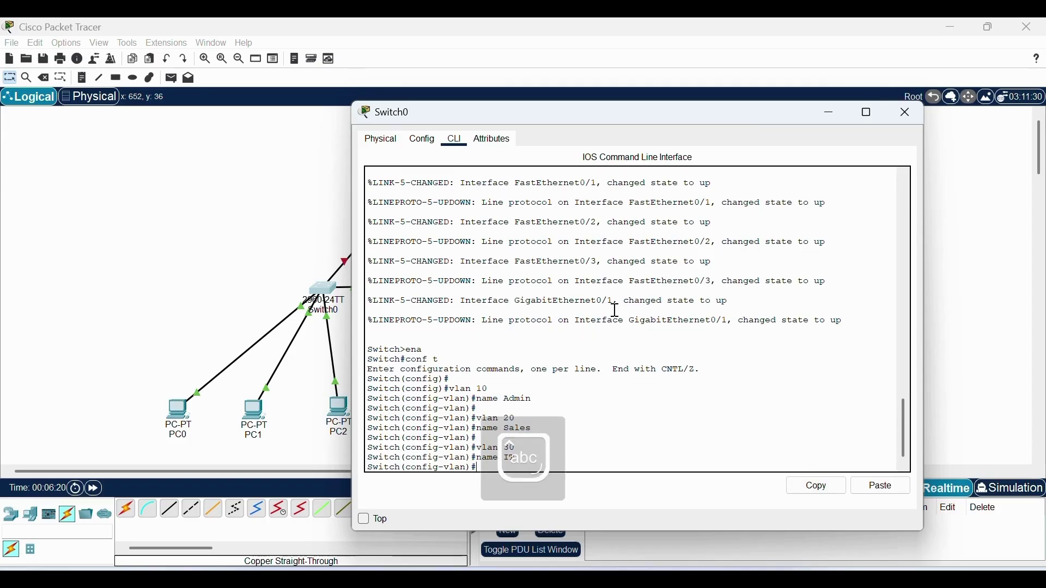
{"action": "key", "text": "Return"}
{"action": "type", "text": "ex"}
{"action": "key", "text": "Return"}
{"action": "key", "text": "Return"}
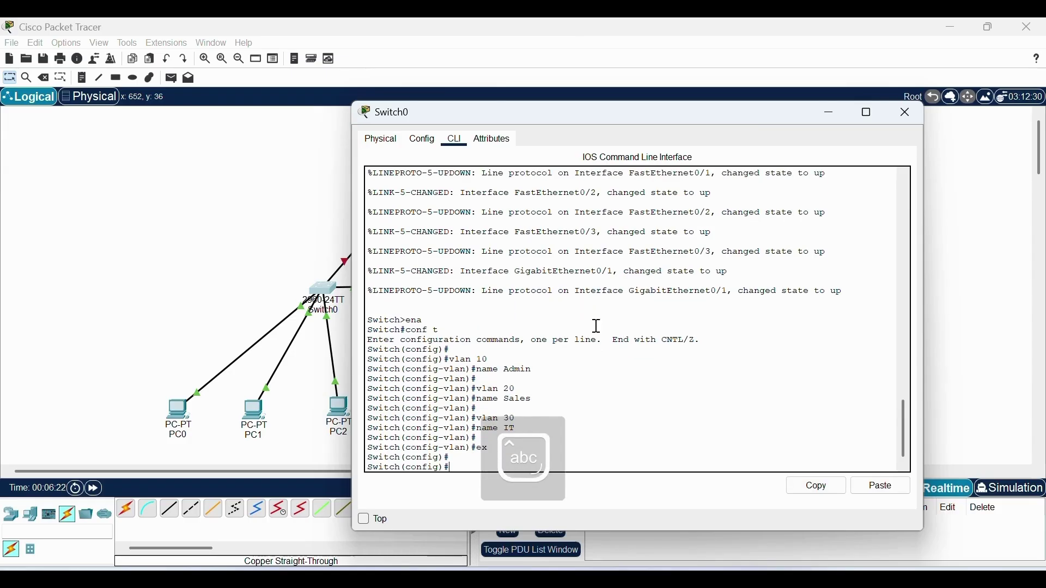
{"action": "left_click_drag", "start_coordinate": [446, 350], "coordinate": [546, 457]}
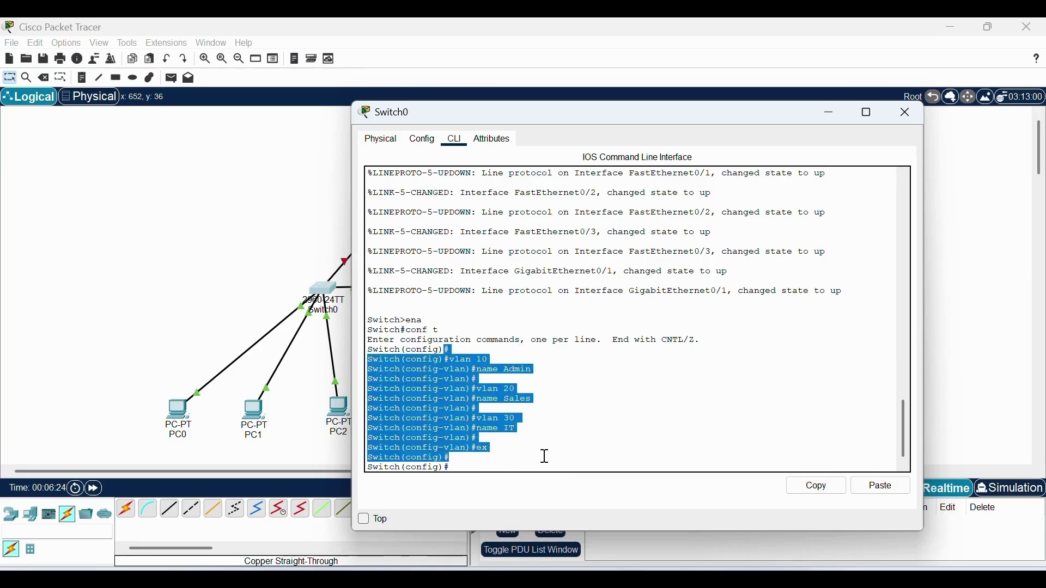
{"action": "left_click", "coordinate": [587, 443]}
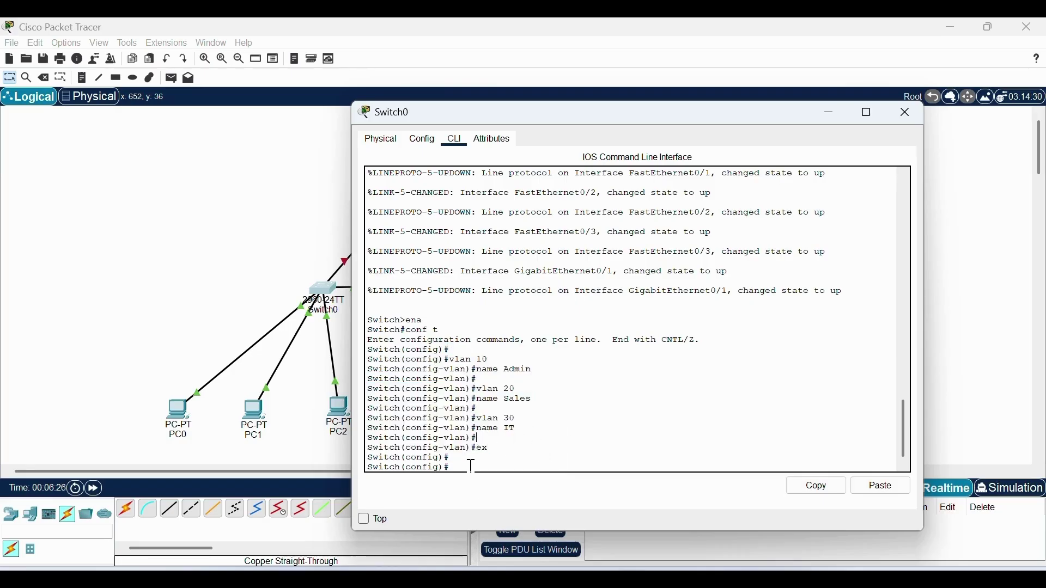
{"action": "left_click", "coordinate": [230, 285]}
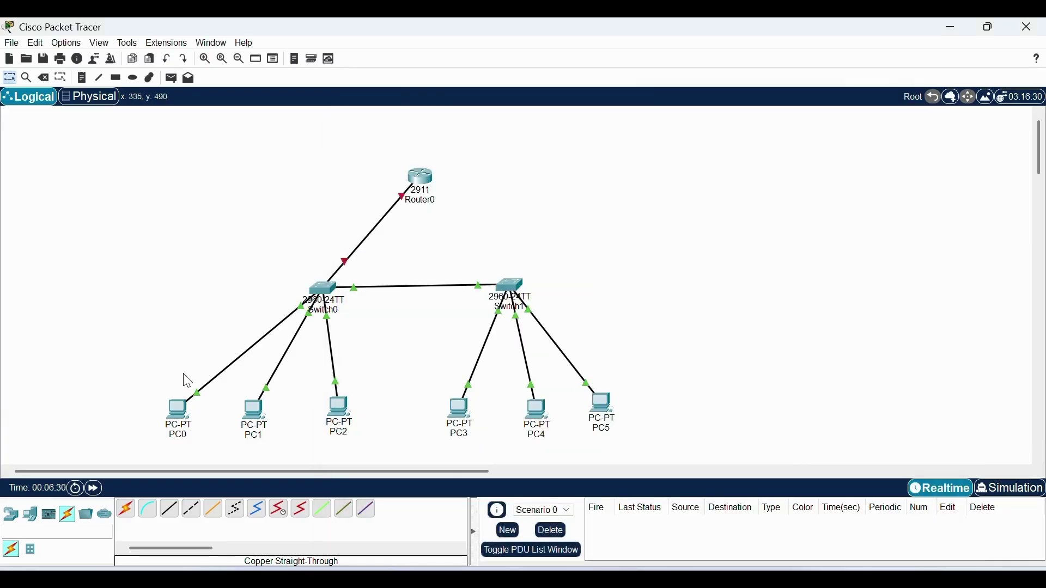
{"action": "left_click_drag", "start_coordinate": [146, 392], "coordinate": [209, 453]}
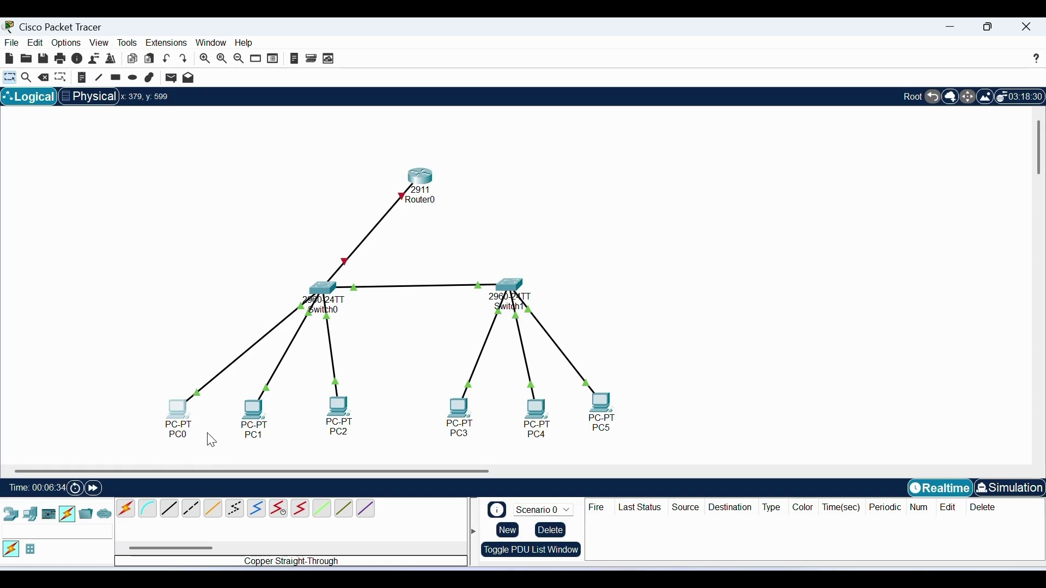
{"action": "left_click_drag", "start_coordinate": [218, 386], "coordinate": [278, 444]}
{"action": "left_click_drag", "start_coordinate": [309, 386], "coordinate": [366, 455]}
{"action": "left_click", "coordinate": [355, 444]}
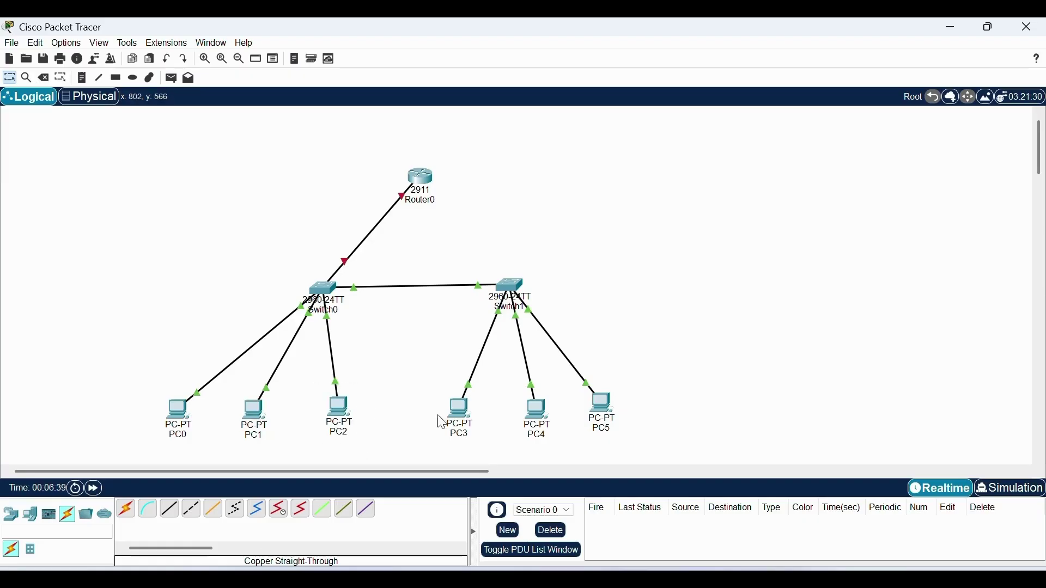
{"action": "left_click_drag", "start_coordinate": [425, 396], "coordinate": [628, 457]}
{"action": "left_click", "coordinate": [628, 458]}
Configure interface fa0/1 on Switch0 as an access port in VLAN 10
{"action": "left_click", "coordinate": [329, 301]}
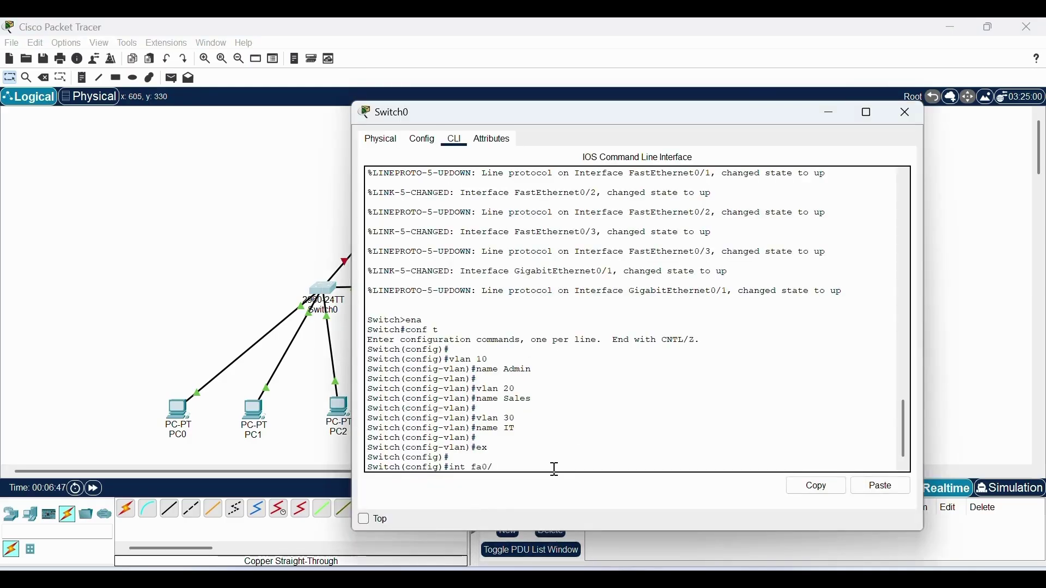
{"action": "key", "text": "Return"}
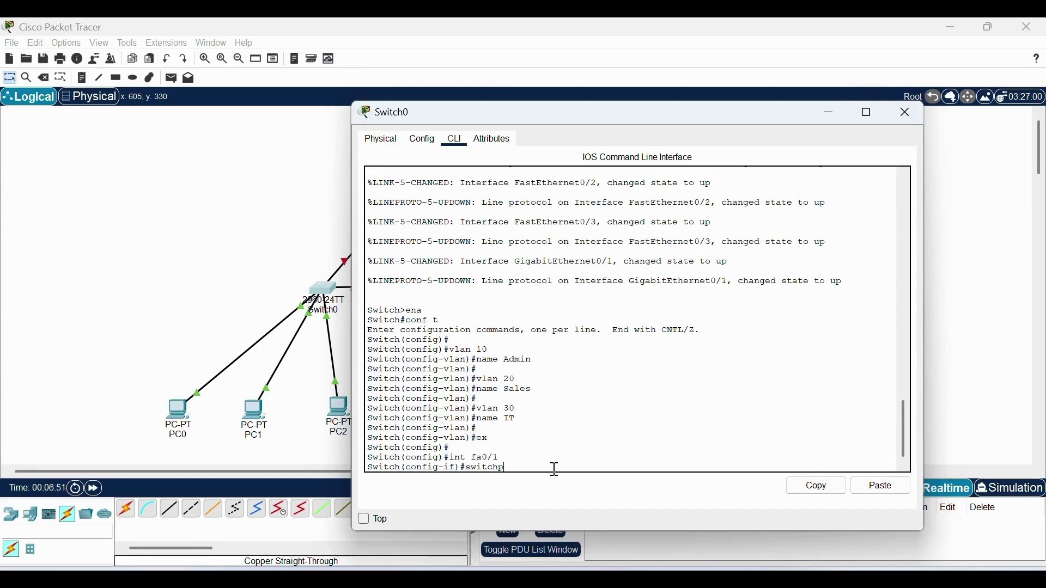
{"action": "type", "text": "switchport mode access"}
{"action": "key", "text": "Return"}
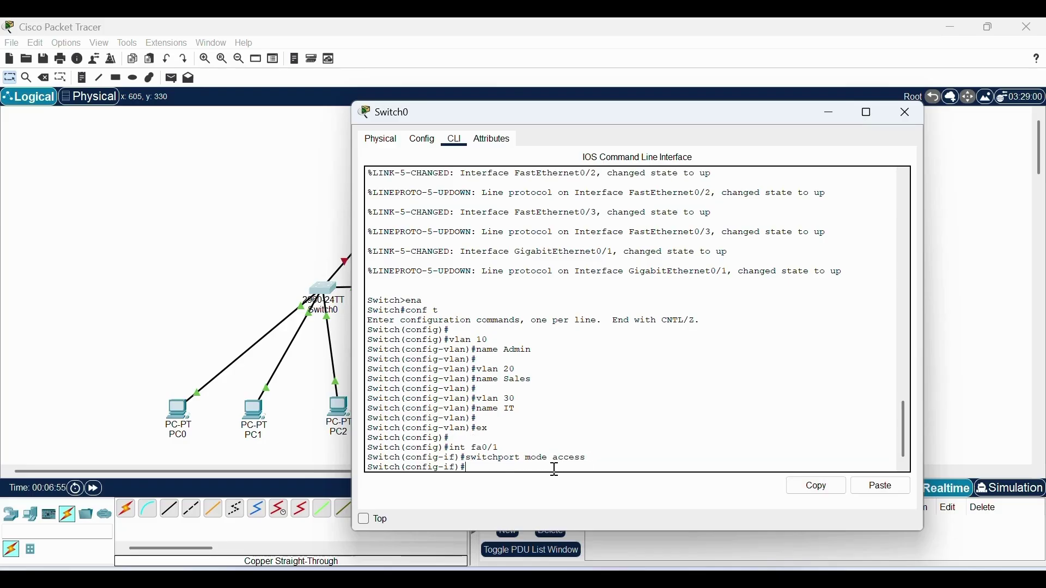
{"action": "type", "text": "switchport access vlan 1"}
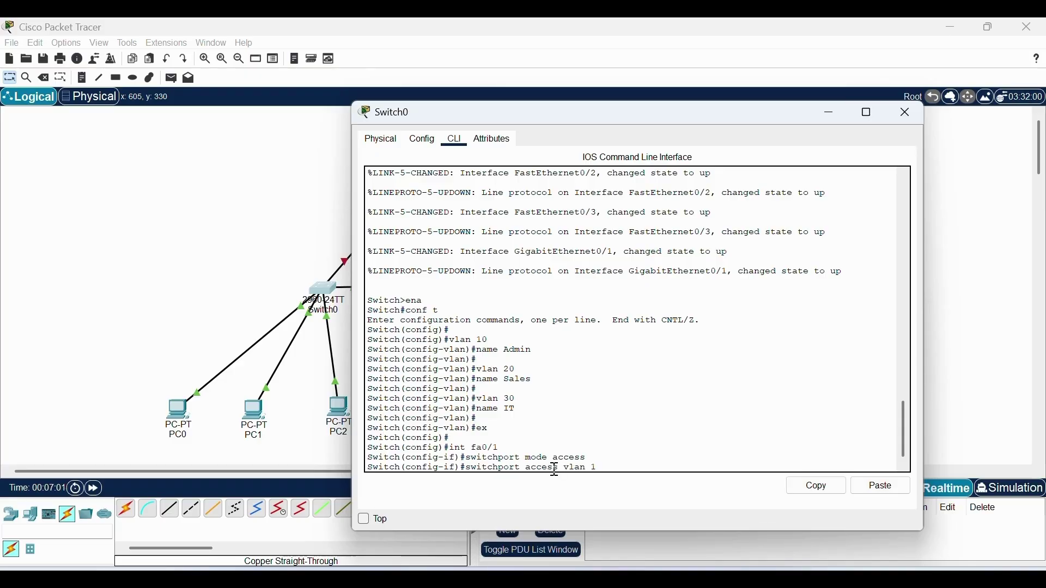
{"action": "type", "text": "0"}
{"action": "key", "text": "Return"}
{"action": "key", "text": "Return"}
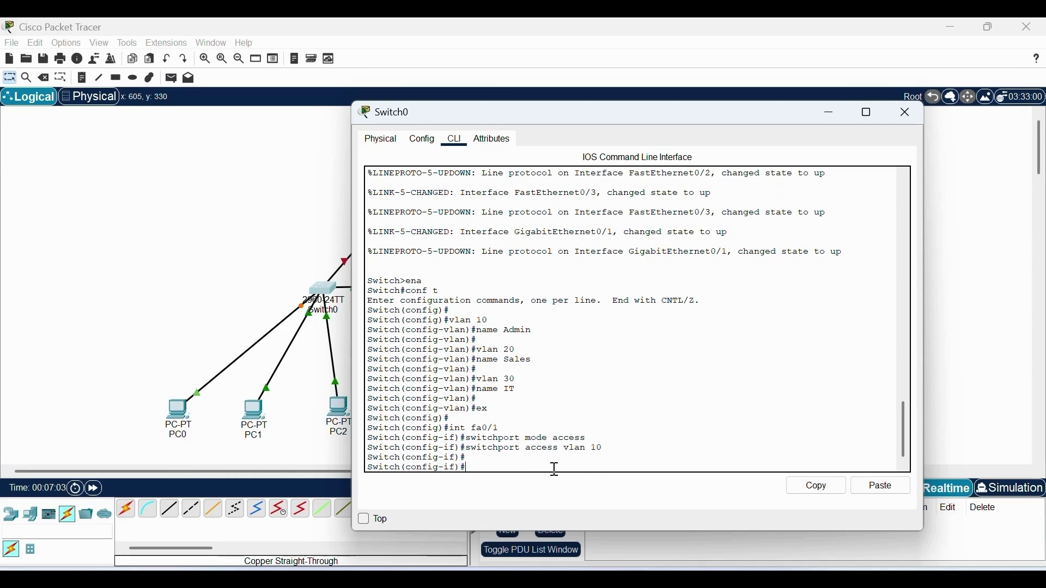
{"action": "key", "text": "alt+F4"}
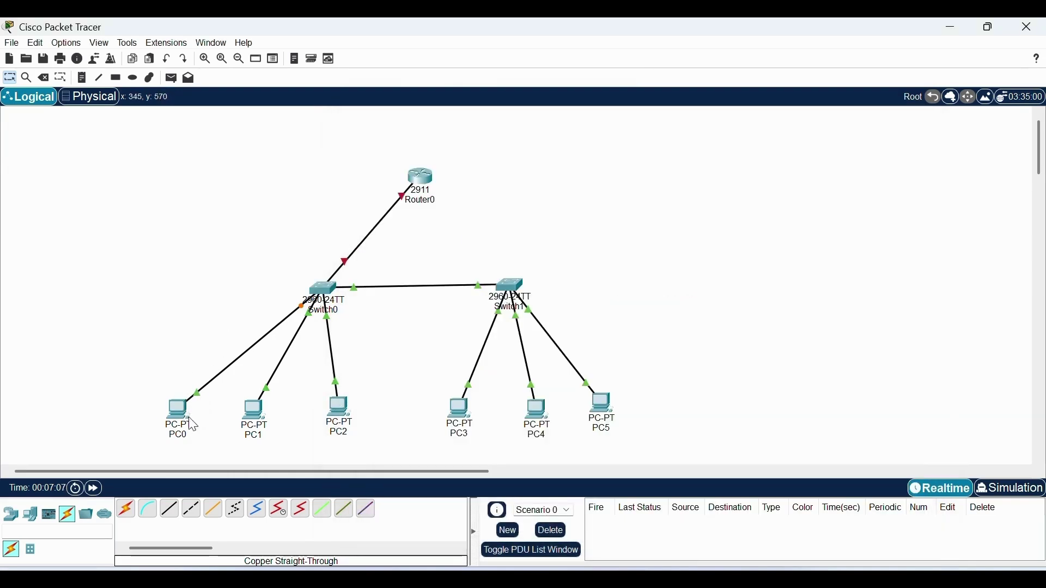
Configure interface fa0/2 on Switch0 as an access port in VLAN 20
{"action": "left_click", "coordinate": [325, 293]}
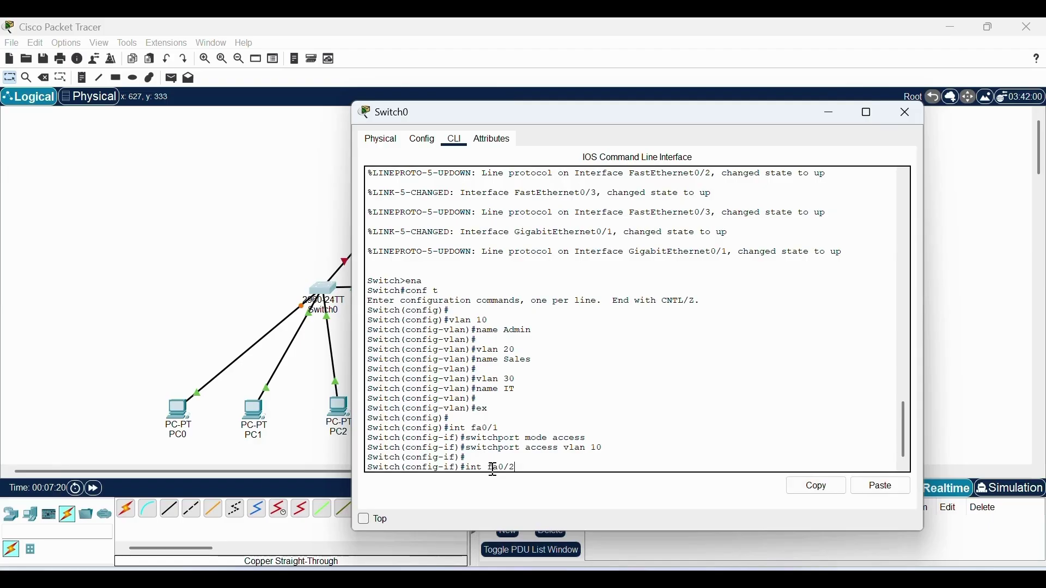
{"action": "key", "text": "Return"}
{"action": "type", "text": "swit"}
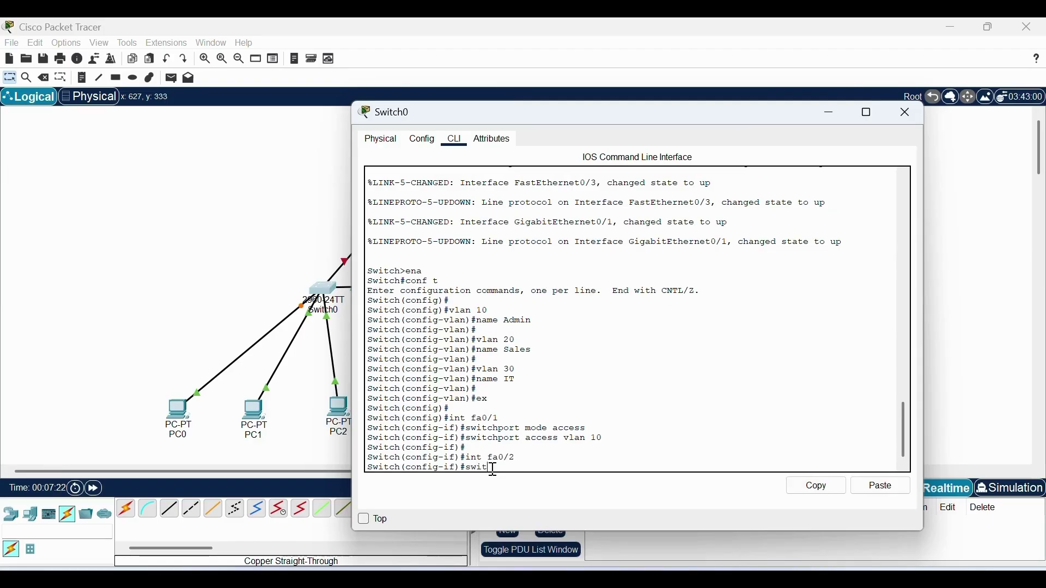
{"action": "type", "text": "chport mode acces"}
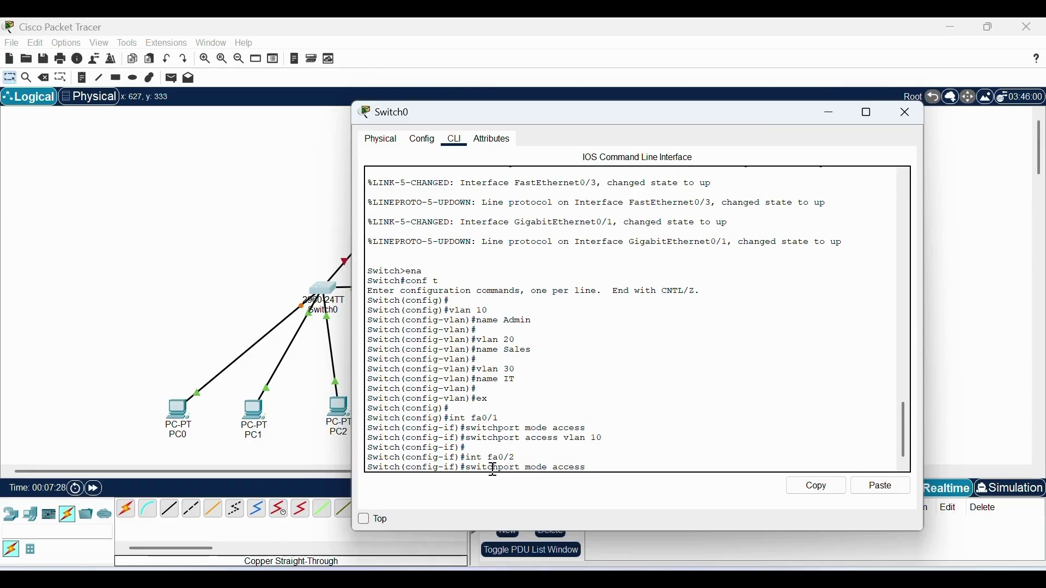
{"action": "type", "text": "s"}
{"action": "key", "text": "Return"}
{"action": "type", "text": "sw"}
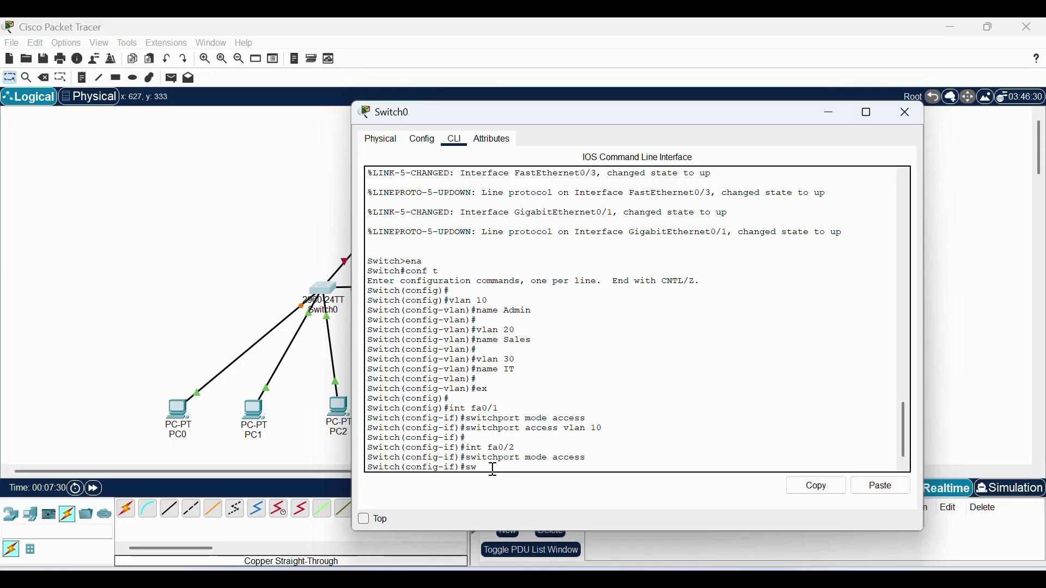
{"action": "type", "text": "itchport access vlan 20"}
{"action": "key", "text": "Return"}
{"action": "key", "text": "Return"}
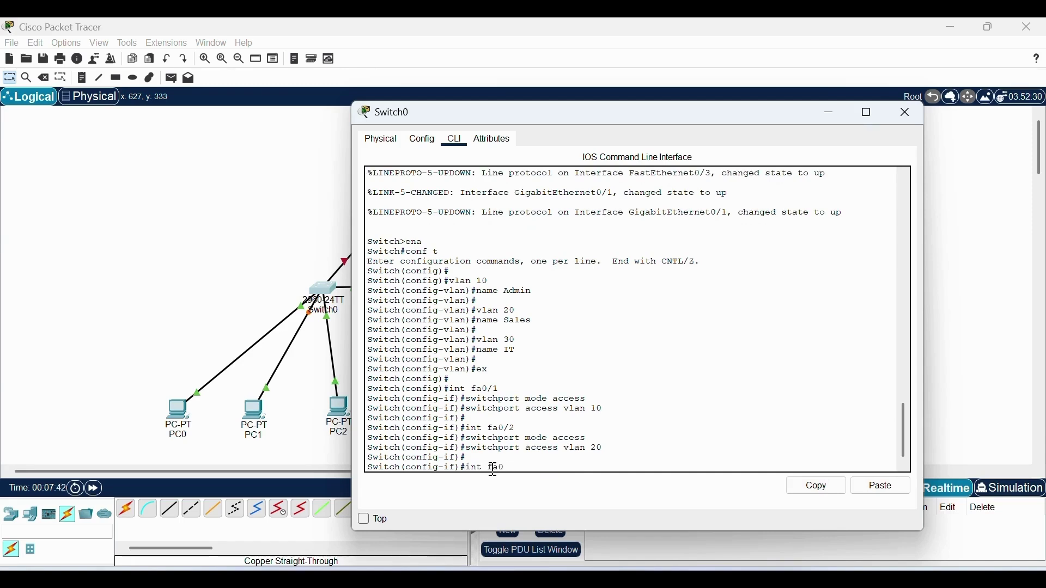
Configure interface fa0/3 on Switch0 as an access port in VLAN 30 and exit interface configuration with ex
{"action": "type", "text": "int fa0/3"}
{"action": "key", "text": "Return"}
{"action": "type", "text": "s"}
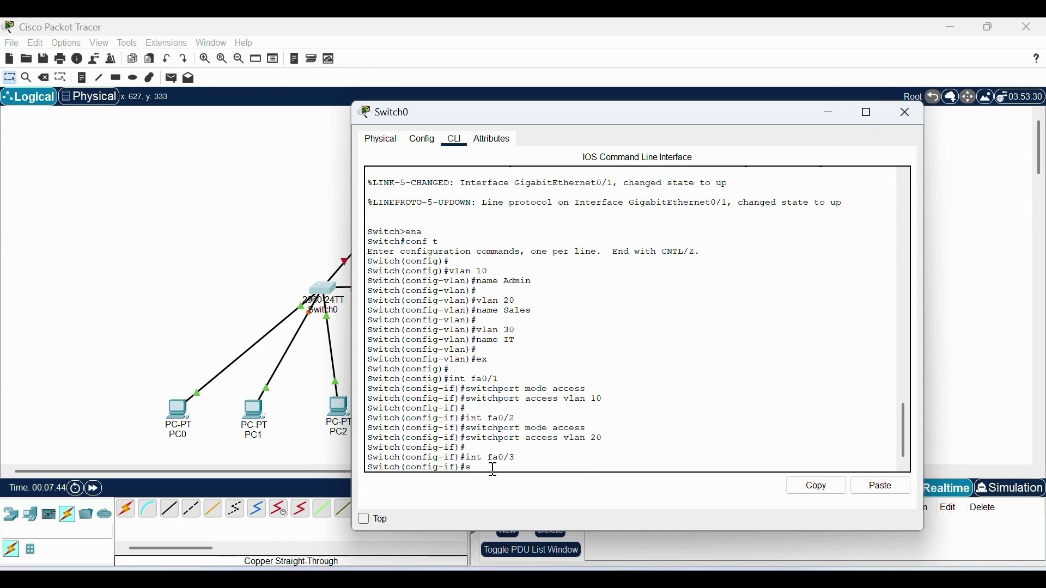
{"action": "type", "text": "witch"}
{"action": "type", "text": "rt mode access"}
{"action": "key", "text": "Return"}
{"action": "type", "text": "swi"}
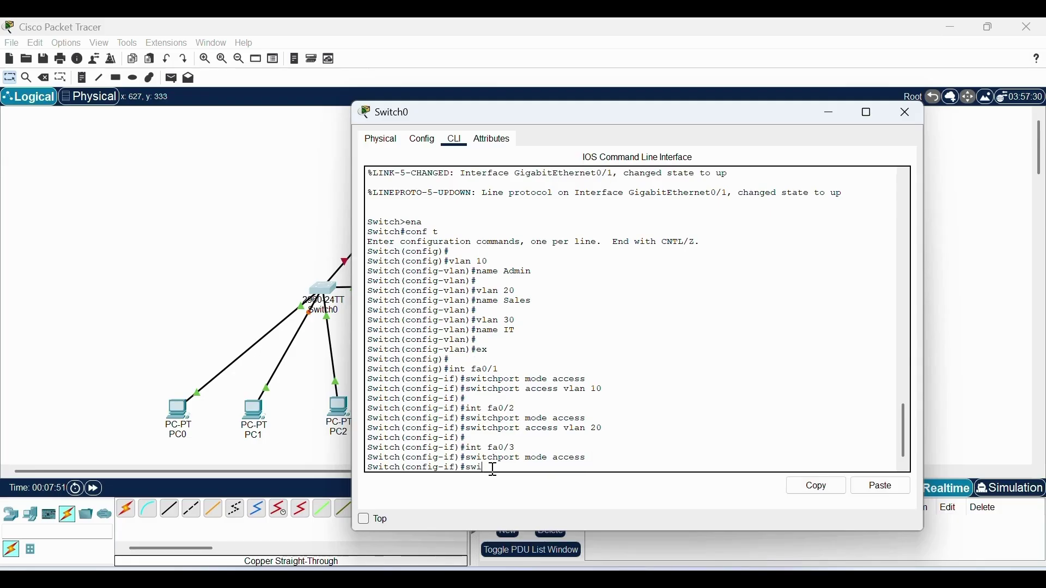
{"action": "type", "text": "tchport access vlan 30"}
{"action": "key", "text": "Return"}
{"action": "key", "text": "Return"}
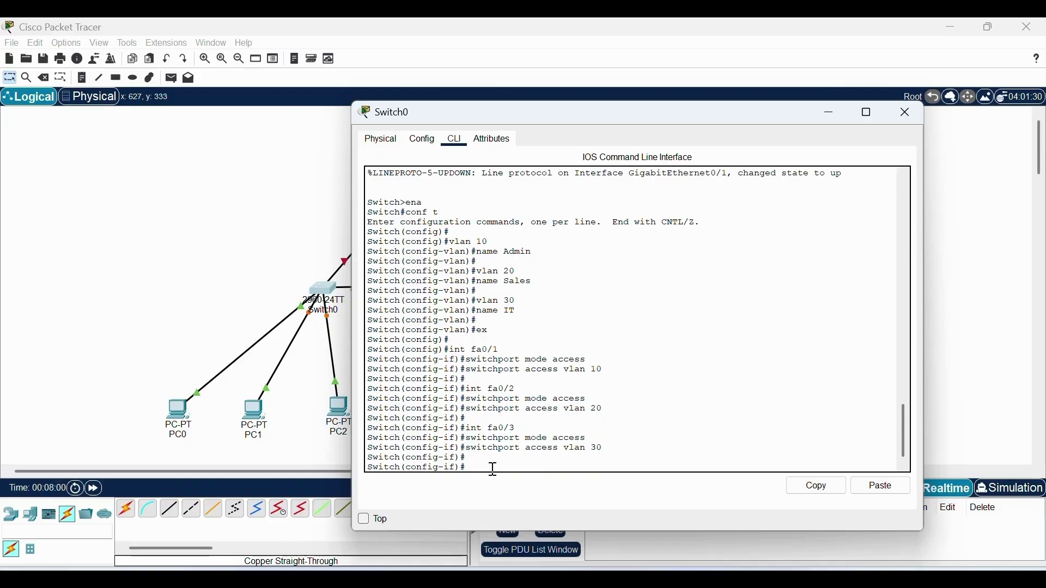
{"action": "type", "text": "ex"}
{"action": "key", "text": "Return"}
{"action": "key", "text": "Return"}
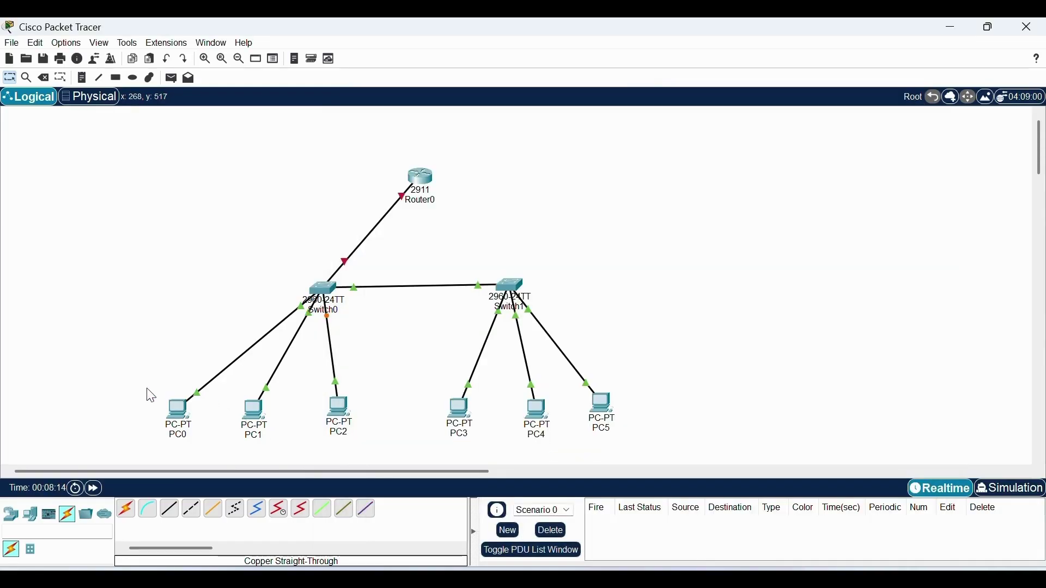
Open the command line of Switch1 and enter global configuration mode with ena and conf t
{"action": "left_click_drag", "start_coordinate": [146, 388], "coordinate": [385, 463]}
{"action": "left_click", "coordinate": [513, 287]}
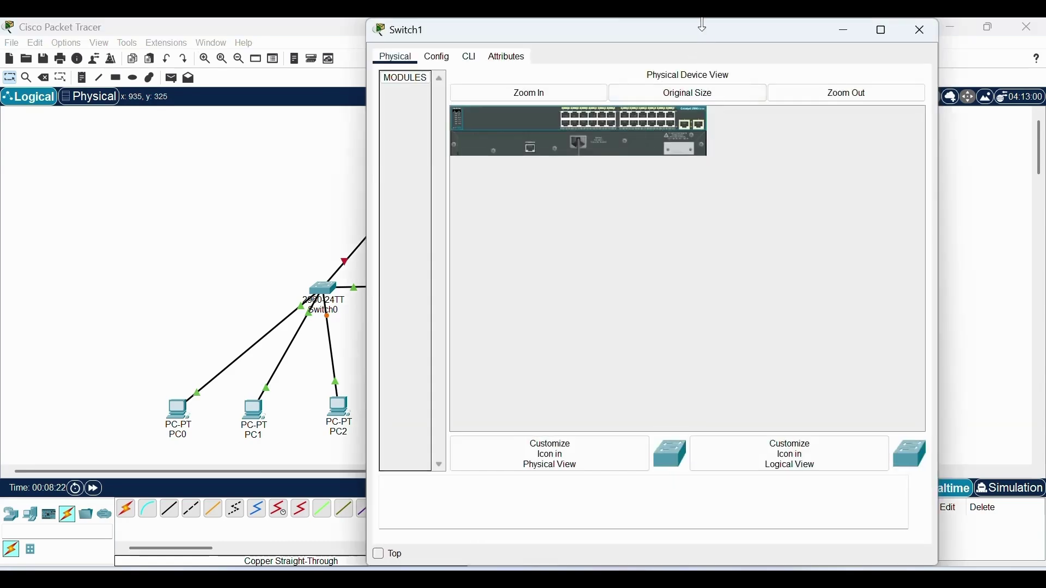
{"action": "left_click_drag", "start_coordinate": [703, 56], "coordinate": [702, 128]}
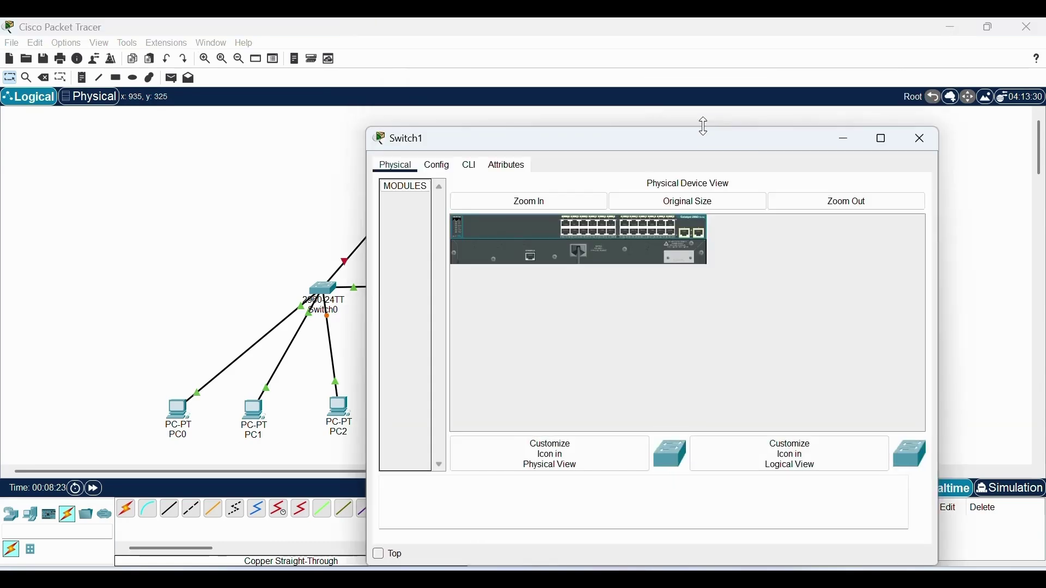
{"action": "left_click", "coordinate": [470, 166]}
{"action": "key", "text": "Return"}
{"action": "key", "text": "Return"}
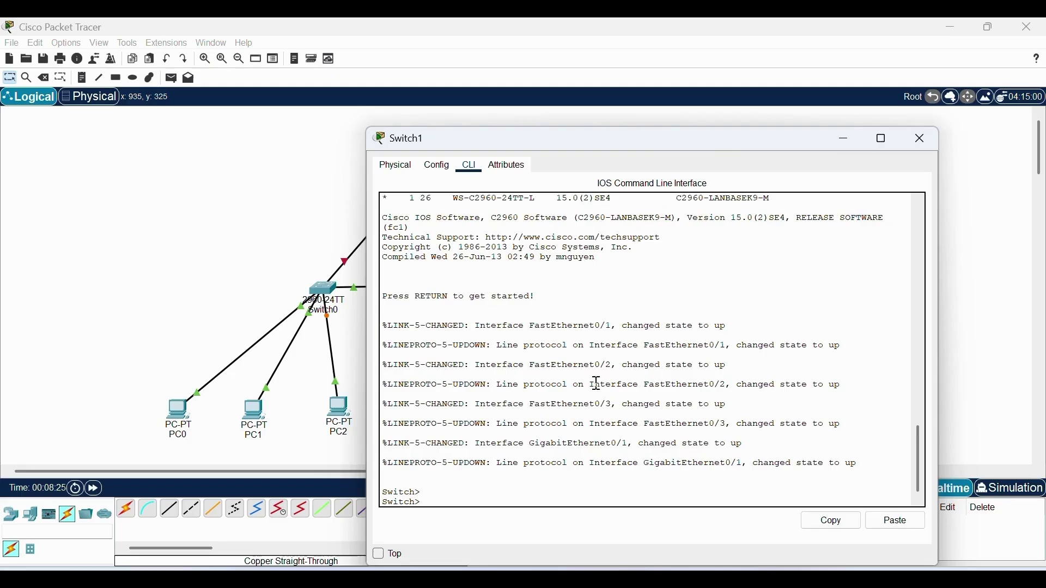
{"action": "type", "text": "ena"}
{"action": "key", "text": "Return"}
{"action": "type", "text": "con"}
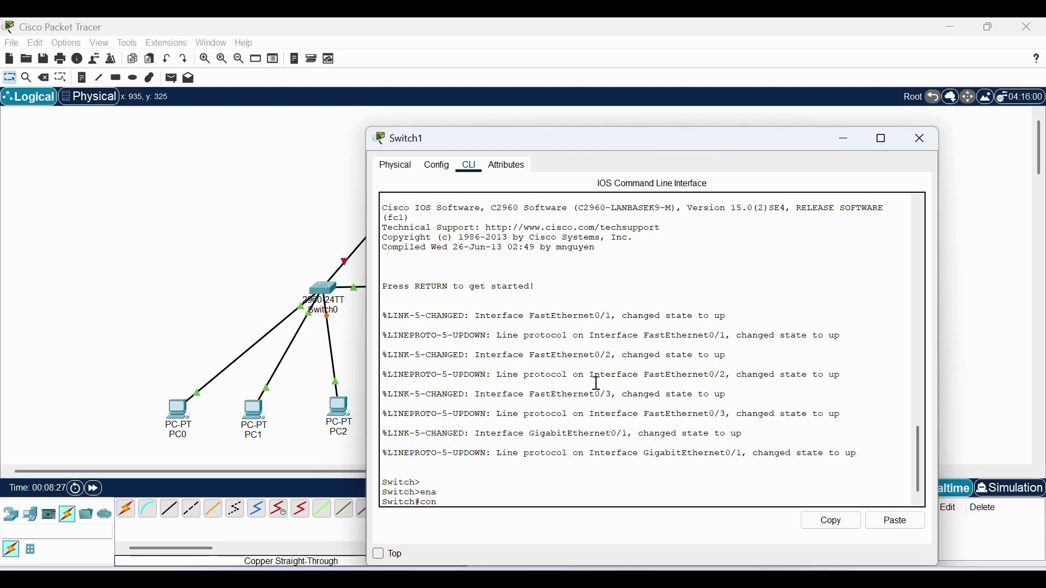
{"action": "type", "text": "f t"}
{"action": "key", "text": "Return"}
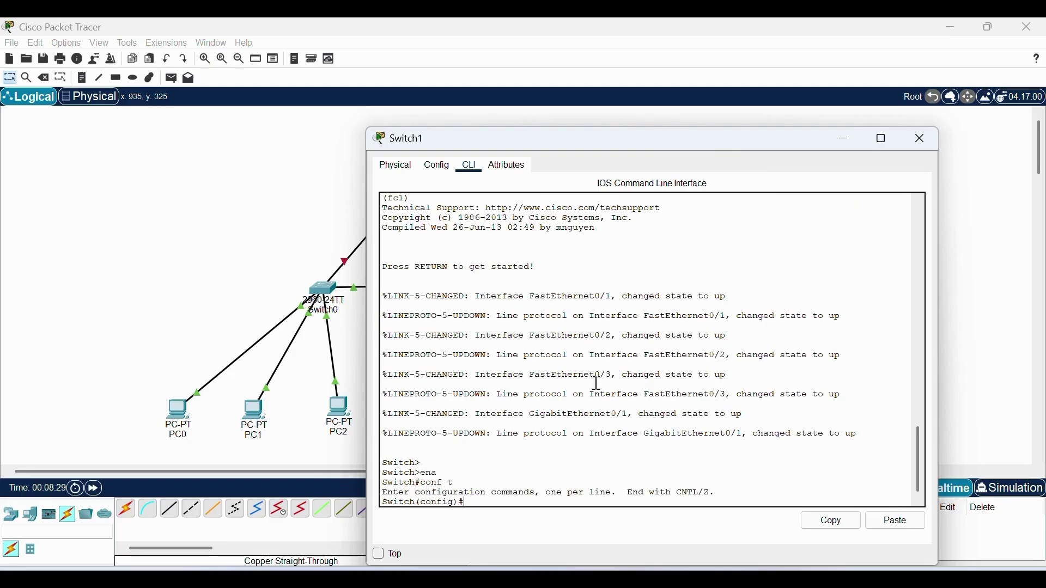
{"action": "key", "text": "Return"}
Create VLAN 10 on Switch1 and name it Admin
{"action": "type", "text": "vlan "}
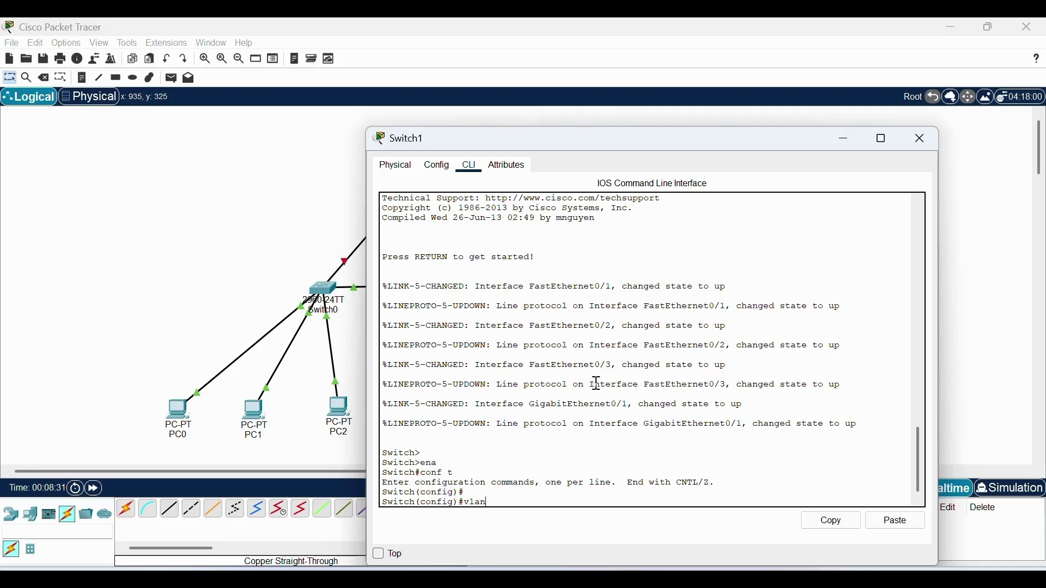
{"action": "type", "text": "10"}
{"action": "key", "text": "Return"}
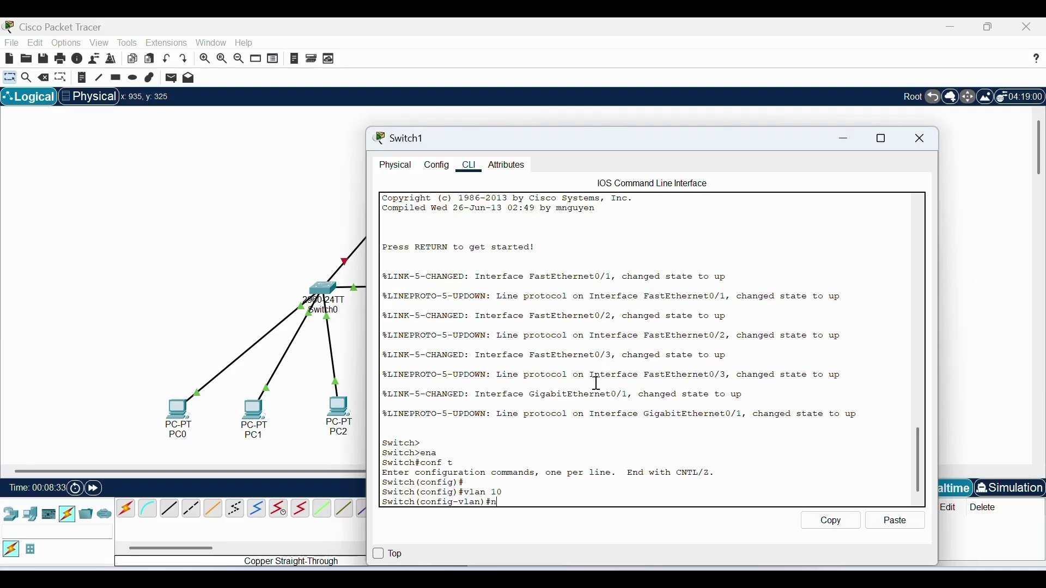
{"action": "type", "text": "name A"}
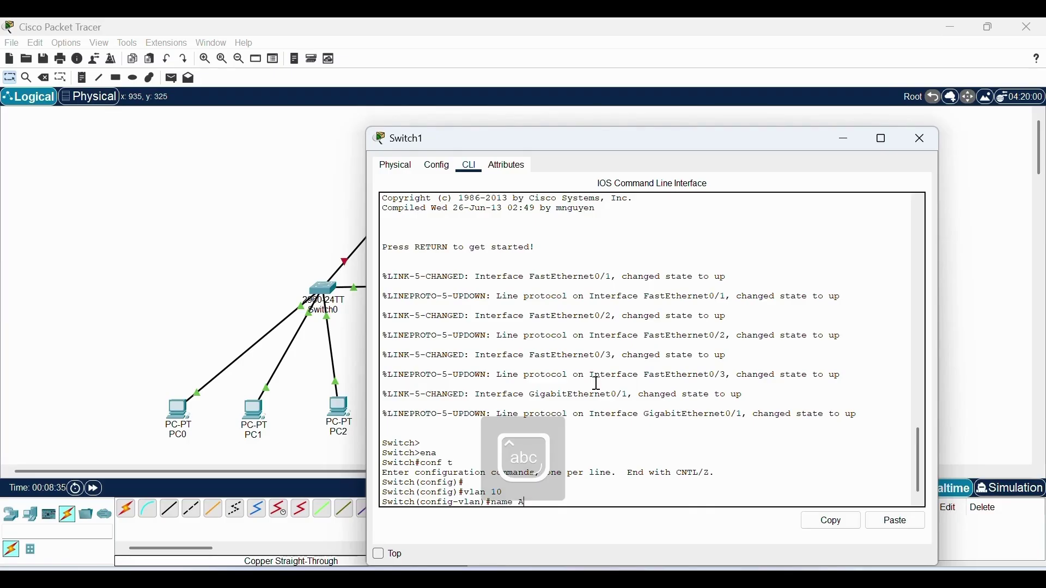
{"action": "type", "text": "dmin"}
{"action": "key", "text": "Return"}
{"action": "key", "text": "Return"}
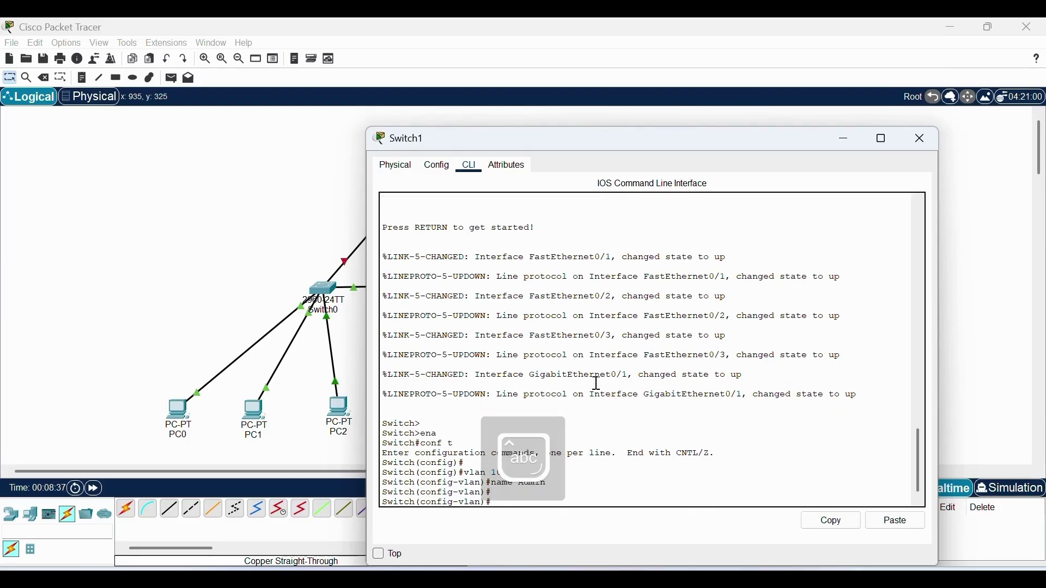
Create VLAN 20 on Switch1 and name it Sales
{"action": "type", "text": "vlan 20"}
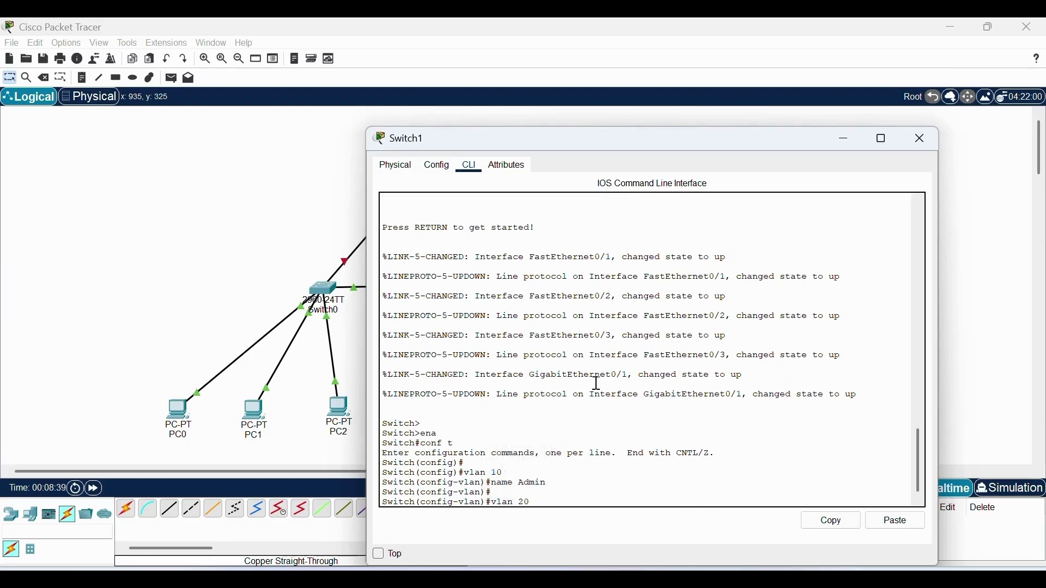
{"action": "key", "text": "Return"}
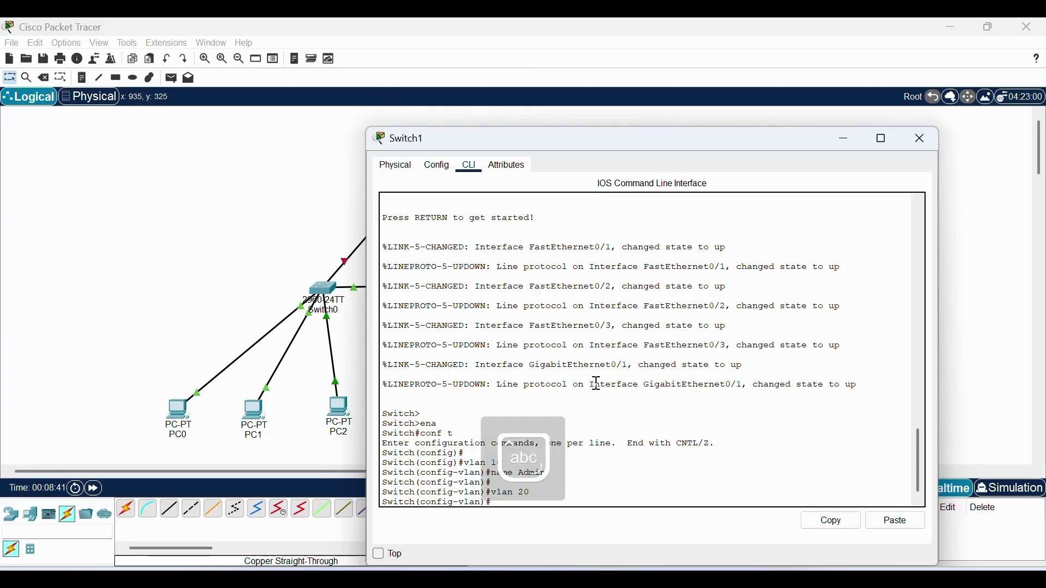
{"action": "type", "text": "name Sales"}
{"action": "key", "text": "Return"}
{"action": "key", "text": "Return"}
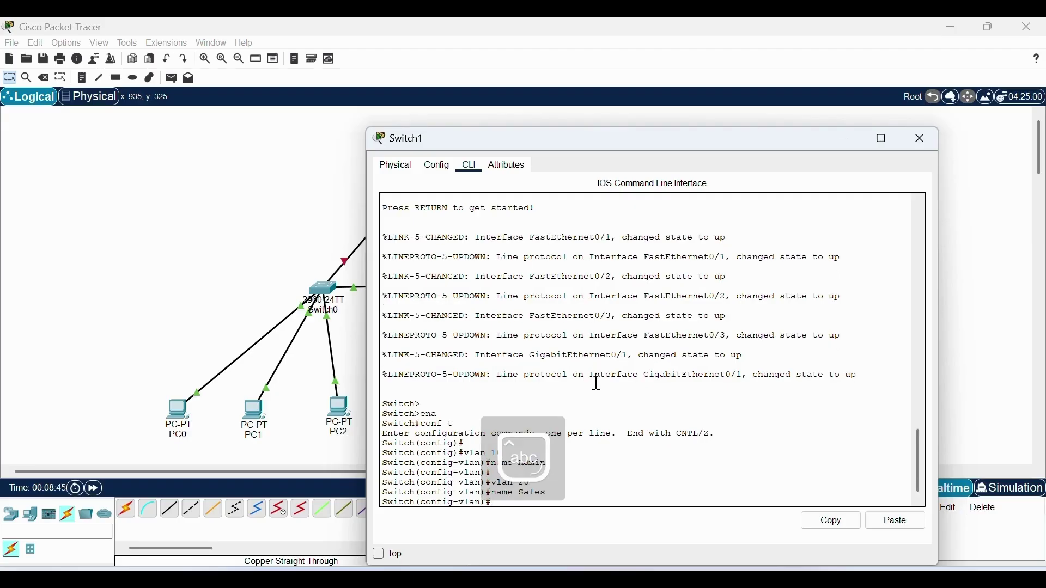
Create VLAN 30 on Switch1, name it IT, and exit VLAN configuration with ex
{"action": "type", "text": "vlan 30"}
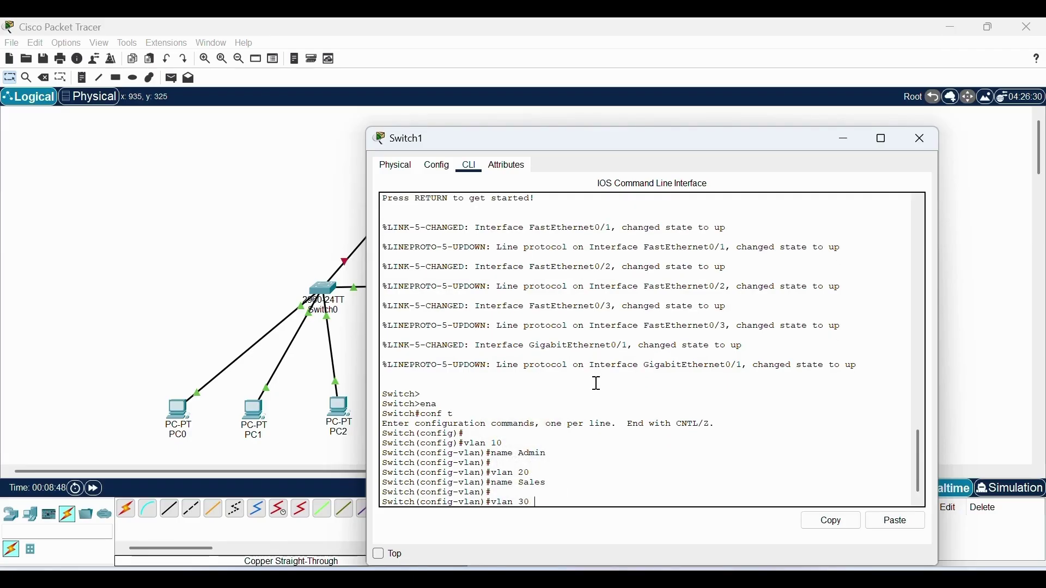
{"action": "key", "text": "Return"}
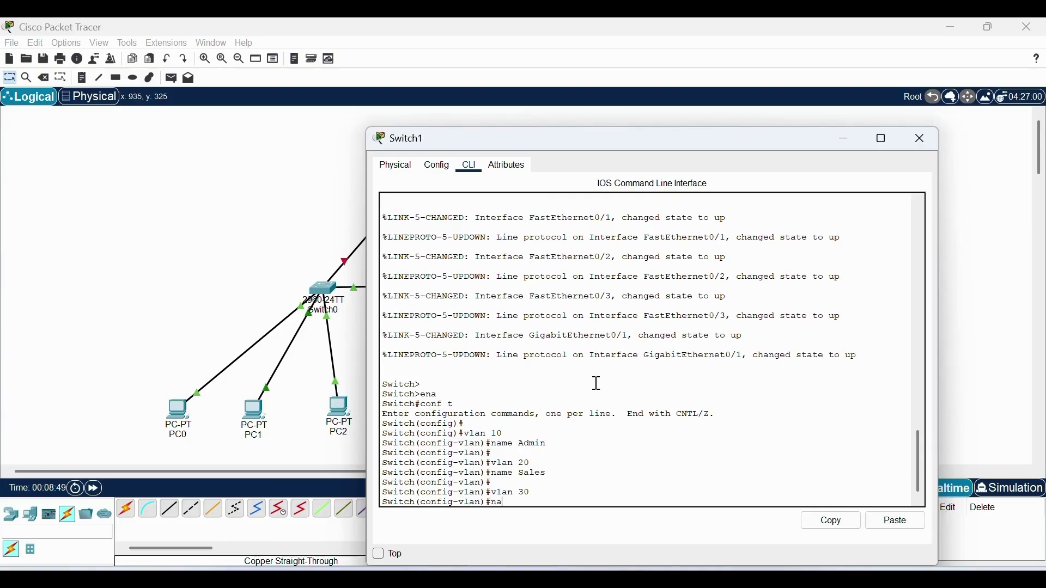
{"action": "type", "text": "name IT"}
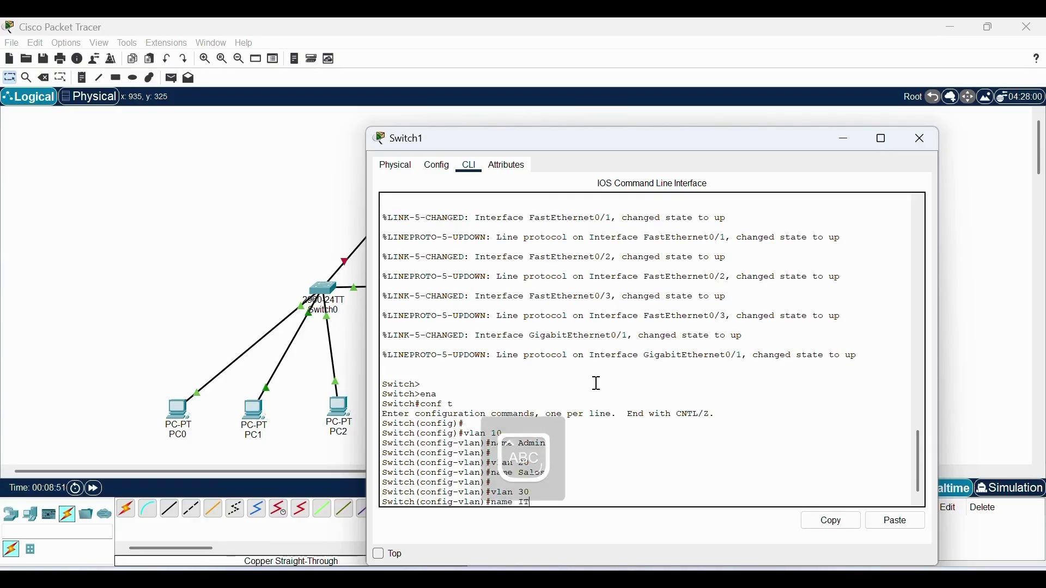
{"action": "key", "text": "Return"}
{"action": "key", "text": "Return"}
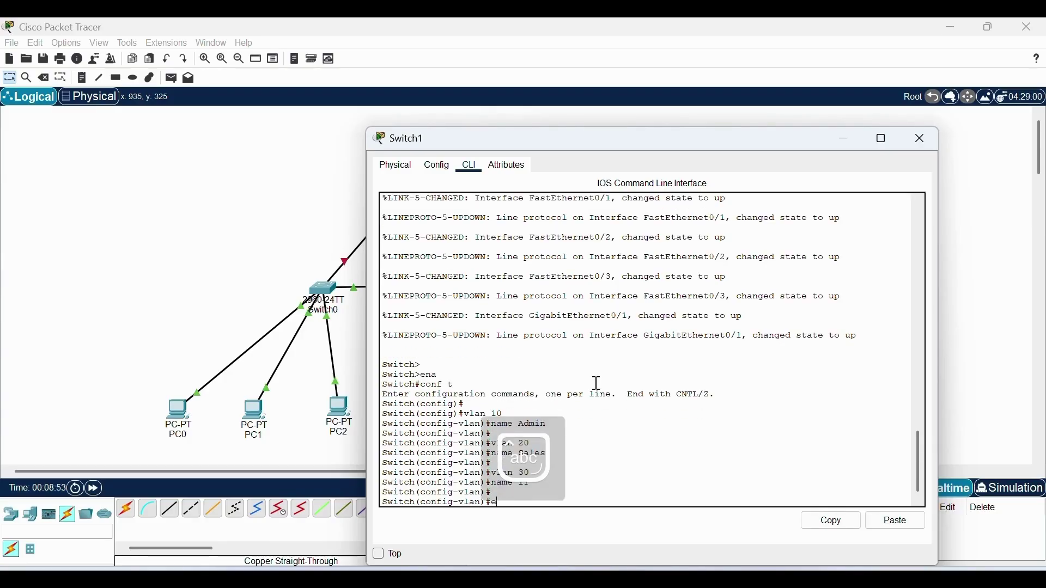
{"action": "type", "text": "ex"}
{"action": "key", "text": "Return"}
{"action": "key", "text": "Return"}
{"action": "key", "text": "Return"}
{"action": "key", "text": "Return"}
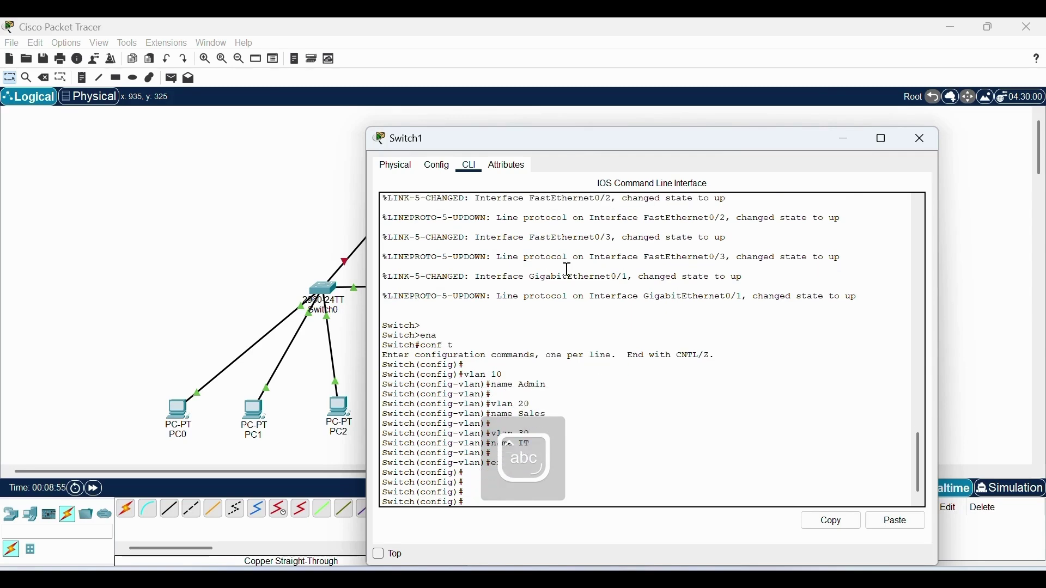
Configure interface fa0/1 on Switch1 as an access port in VLAN 10
{"action": "type", "text": "i"}
{"action": "type", "text": "nt"}
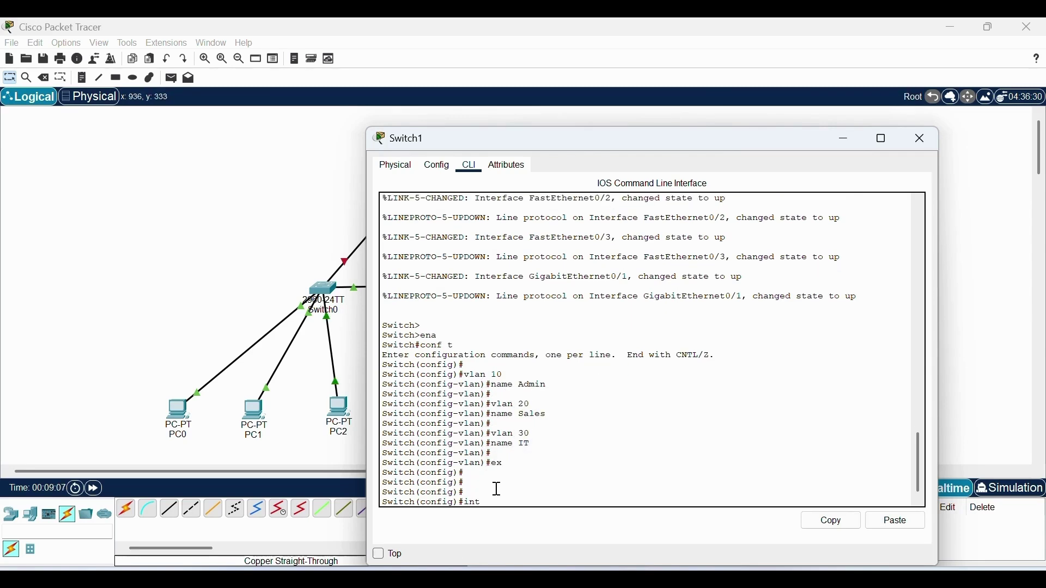
{"action": "type", "text": " fa0/1"}
{"action": "key", "text": "Return"}
{"action": "type", "text": "sw"}
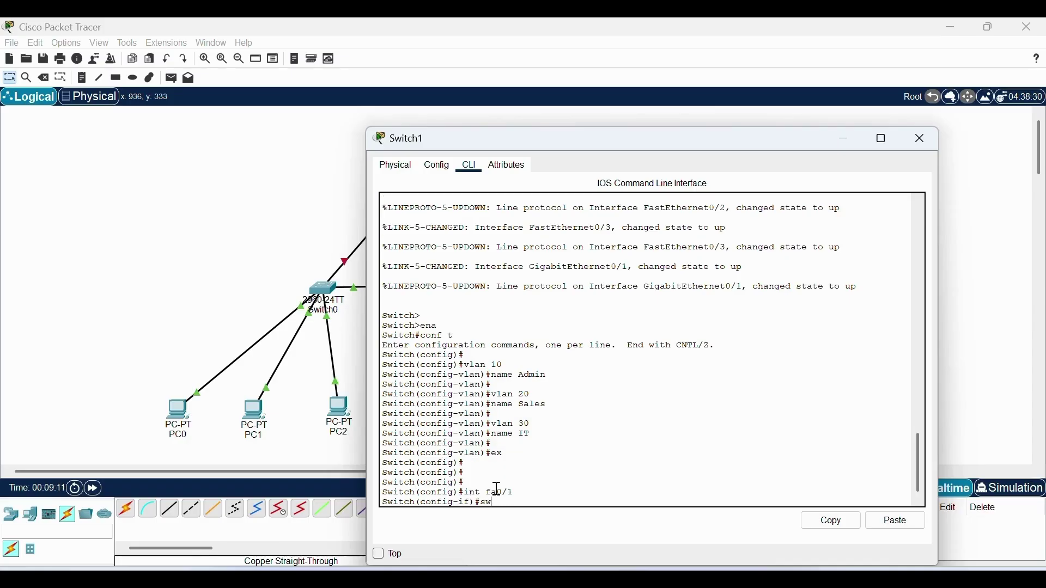
{"action": "type", "text": "itchport mode a"}
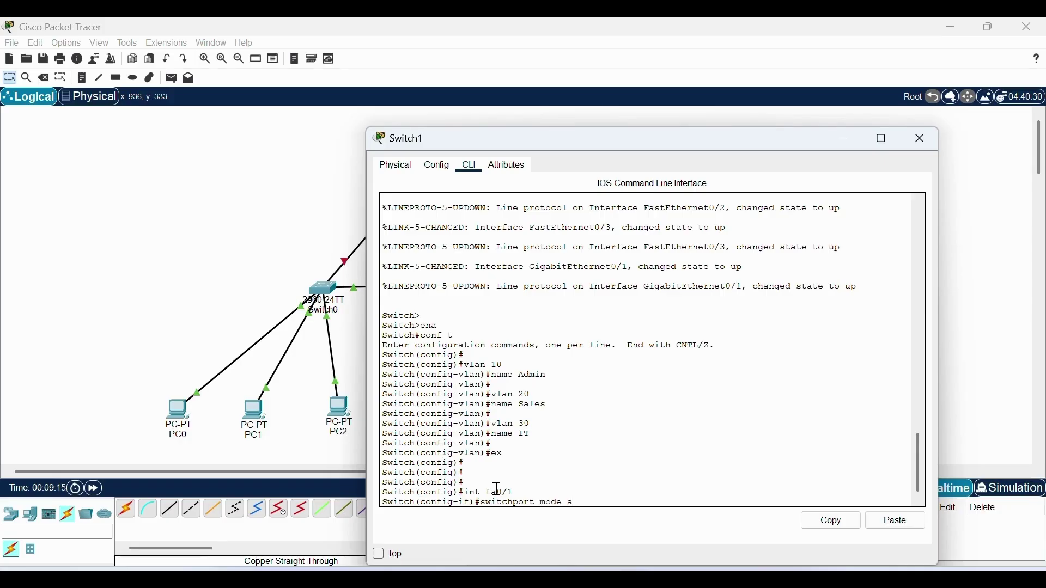
{"action": "type", "text": "ccess"}
{"action": "key", "text": "Return"}
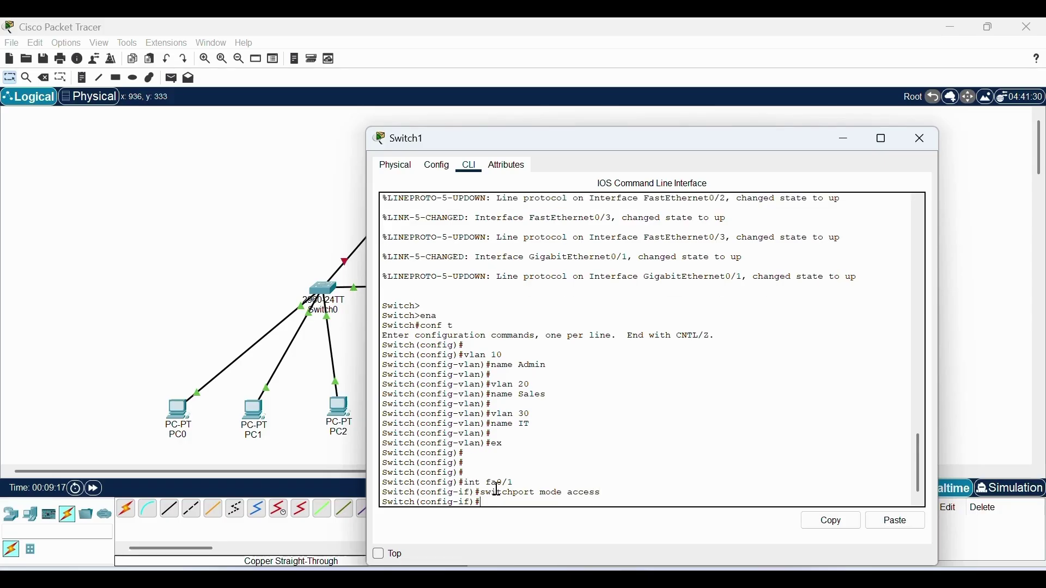
{"action": "type", "text": "switchport access vlan 10"}
{"action": "key", "text": "Return"}
{"action": "key", "text": "Return"}
{"action": "key", "text": "Return"}
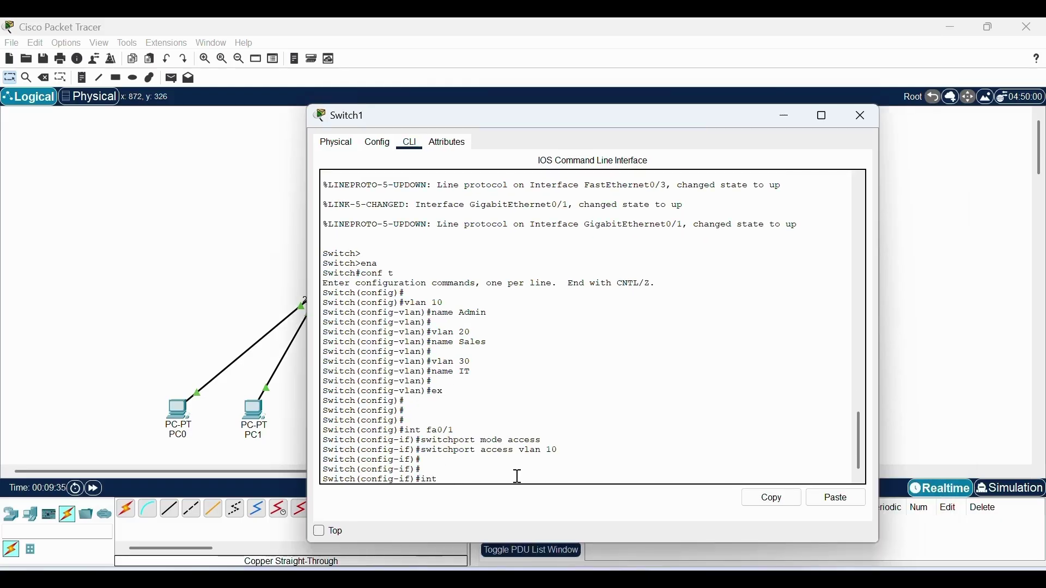
Configure interface fa0/2 on Switch1 as an access port in VLAN 20
{"action": "type", "text": "int fa0/2"}
{"action": "key", "text": "Return"}
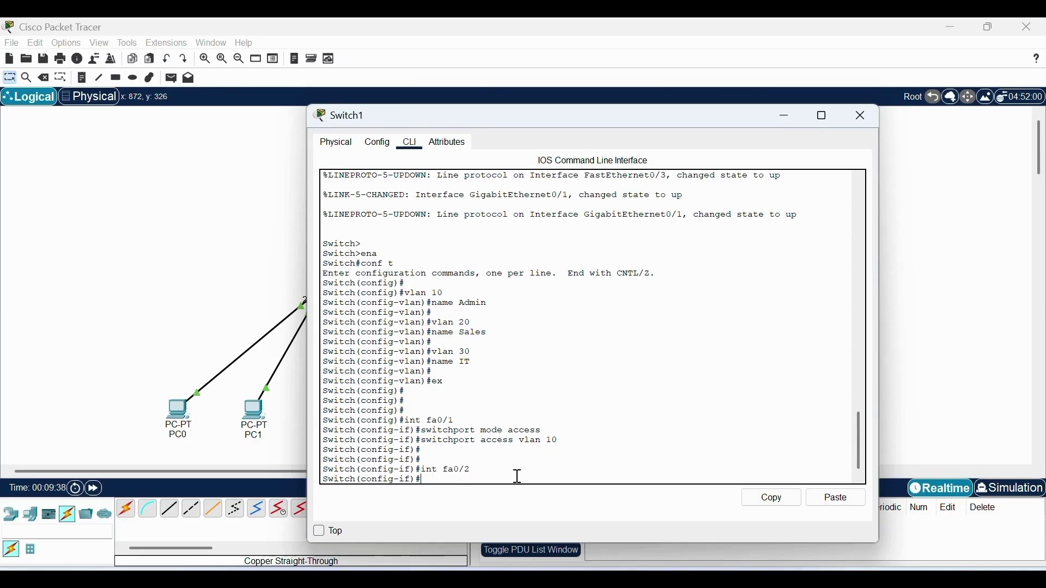
{"action": "type", "text": "switchport mode access"}
{"action": "key", "text": "Return"}
{"action": "type", "text": "switch"}
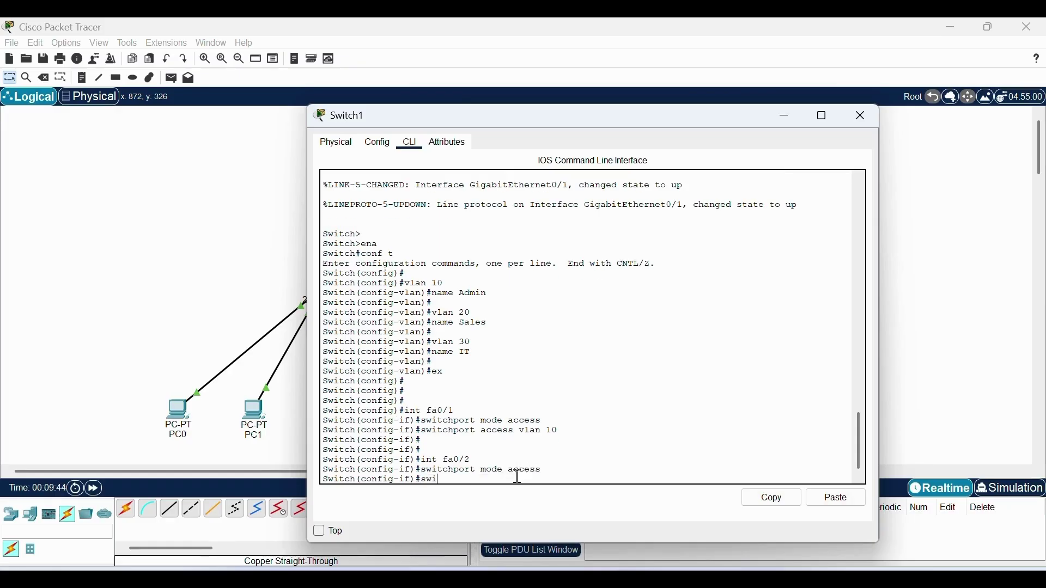
{"action": "type", "text": "port access vlan "}
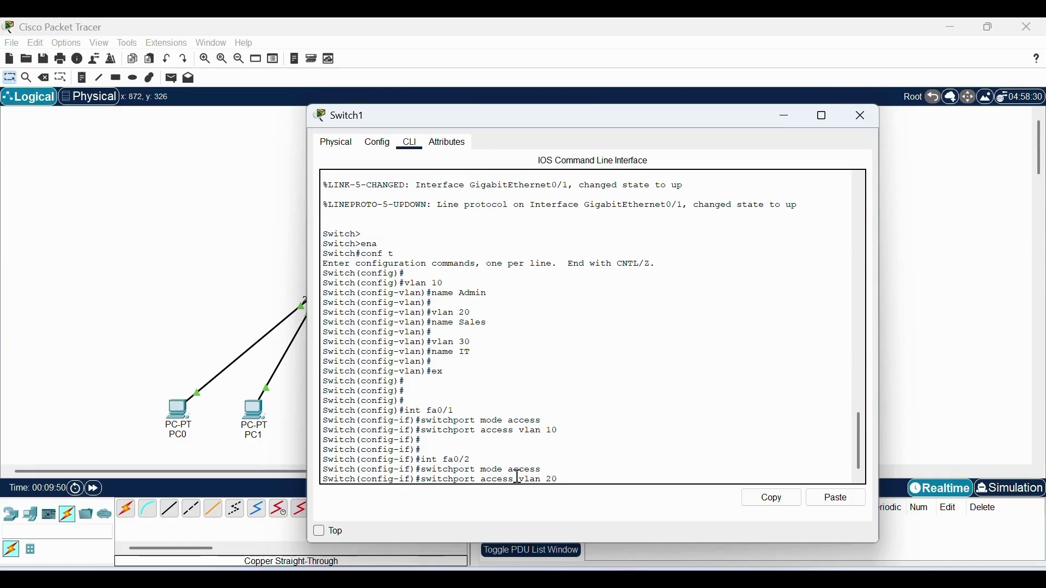
{"action": "type", "text": "20"}
{"action": "key", "text": "Return"}
{"action": "key", "text": "Return"}
Configure interface fa0/3 on Switch1 as an access port in VLAN 30 and exit interface configuration with ex
{"action": "type", "text": "int f"}
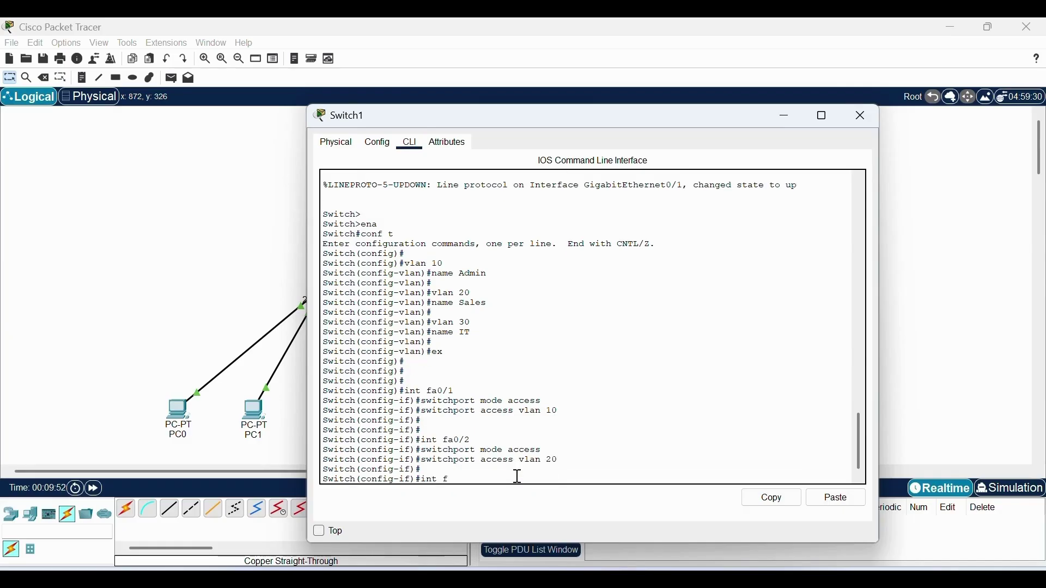
{"action": "type", "text": "a0/3"}
{"action": "key", "text": "Return"}
{"action": "type", "text": "s"}
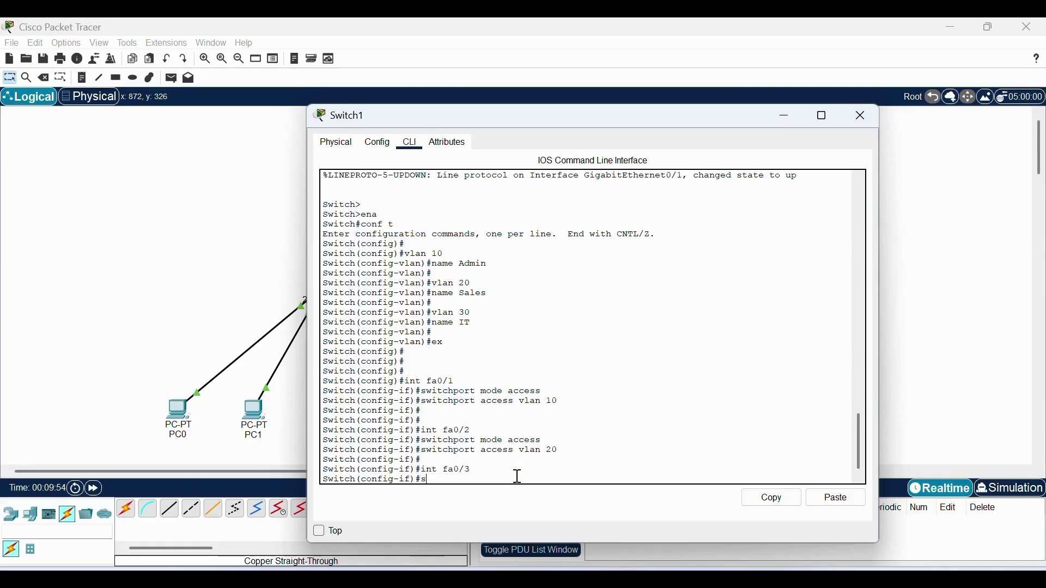
{"action": "type", "text": "witchport mode acce"}
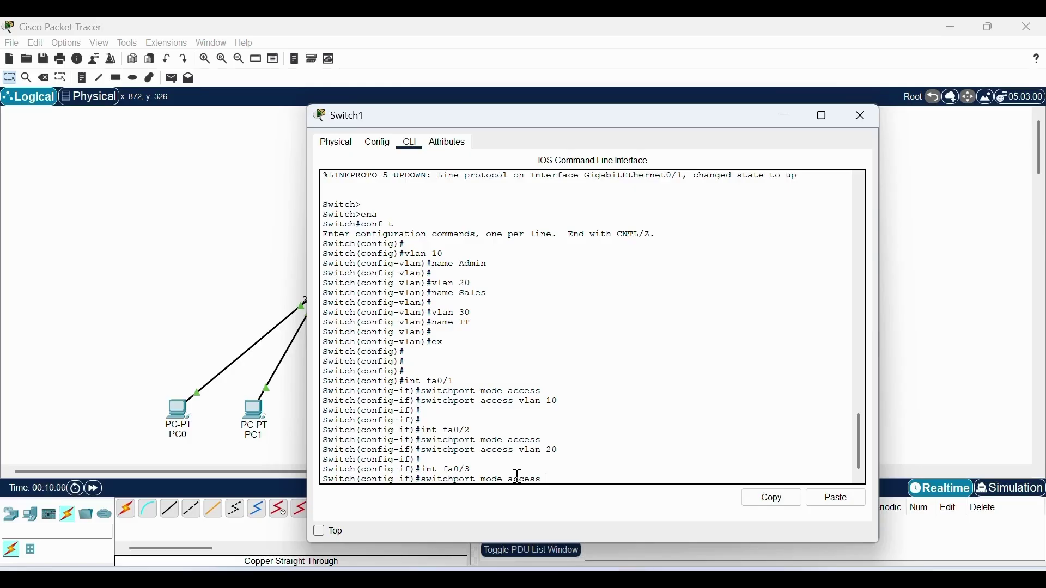
{"action": "type", "text": "ss"}
{"action": "key", "text": "Return"}
{"action": "type", "text": "swit"}
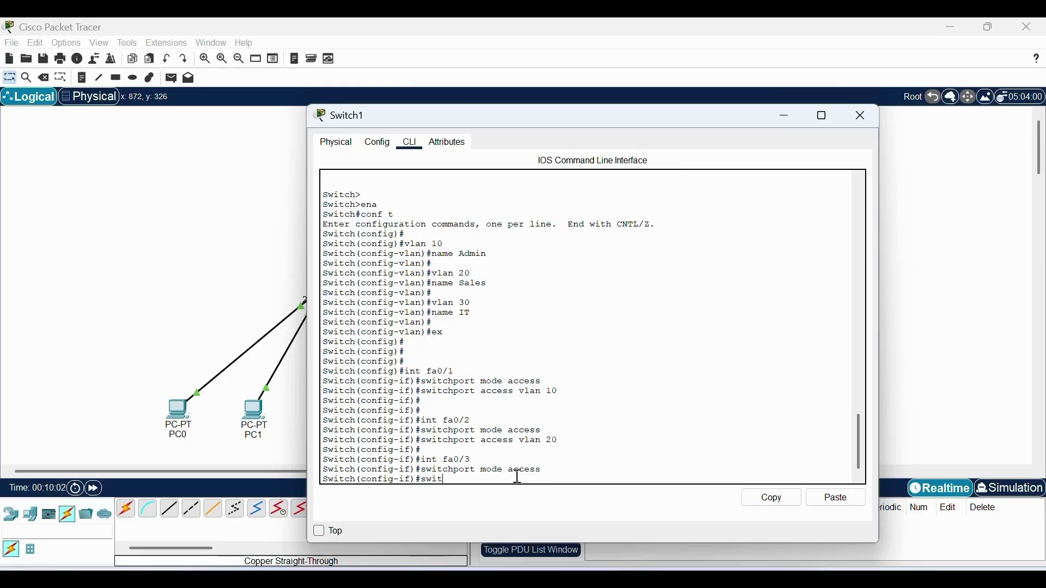
{"action": "type", "text": "chport access vlan 30"}
{"action": "key", "text": "Return"}
{"action": "key", "text": "Return"}
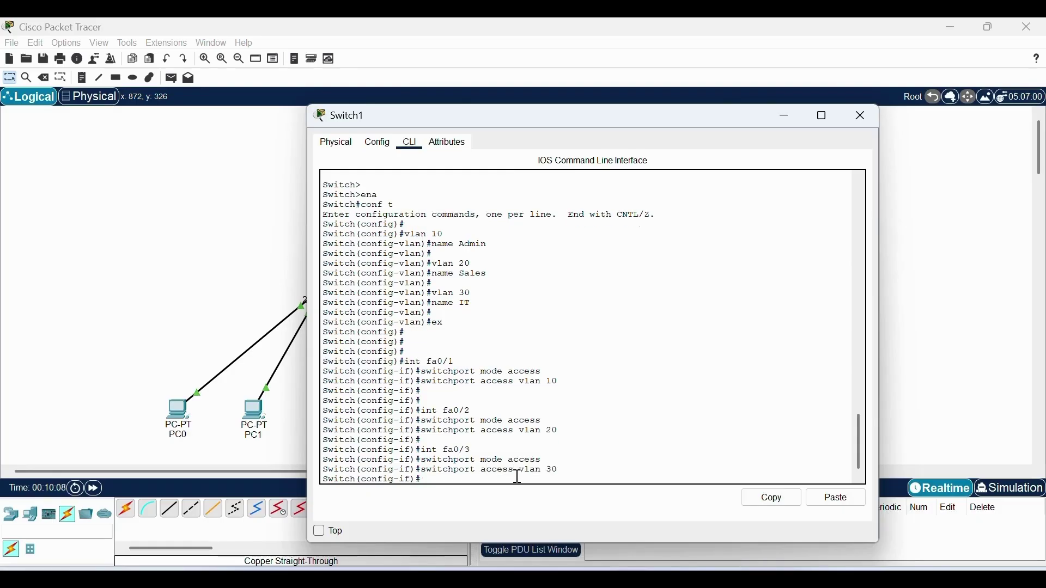
{"action": "type", "text": "ex"}
{"action": "key", "text": "Return"}
{"action": "key", "text": "Return"}
{"action": "key", "text": "Return"}
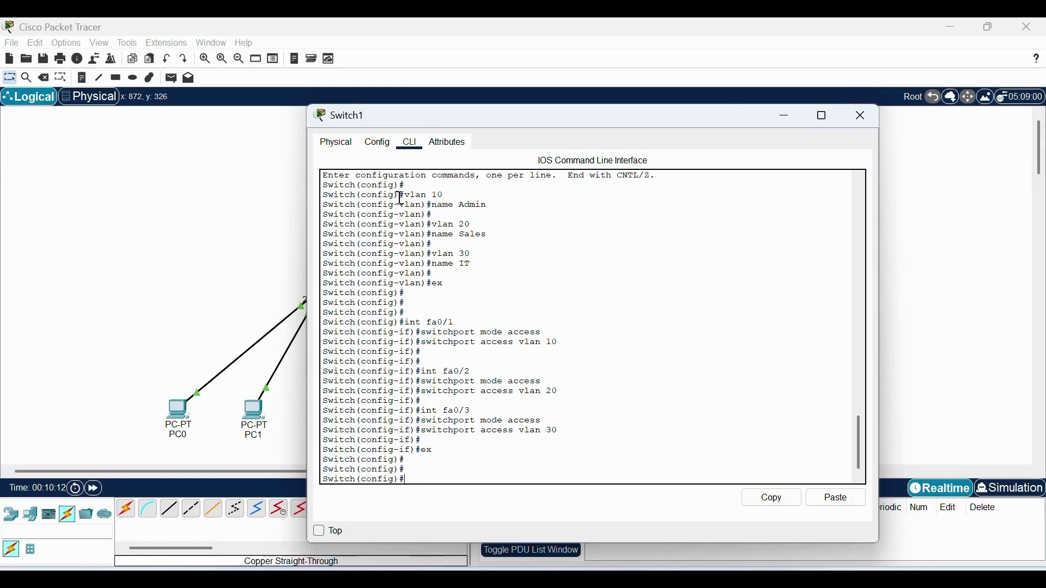
{"action": "left_click_drag", "start_coordinate": [402, 197], "coordinate": [540, 470]}
{"action": "left_click", "coordinate": [464, 322]}
{"action": "left_click", "coordinate": [540, 469]}
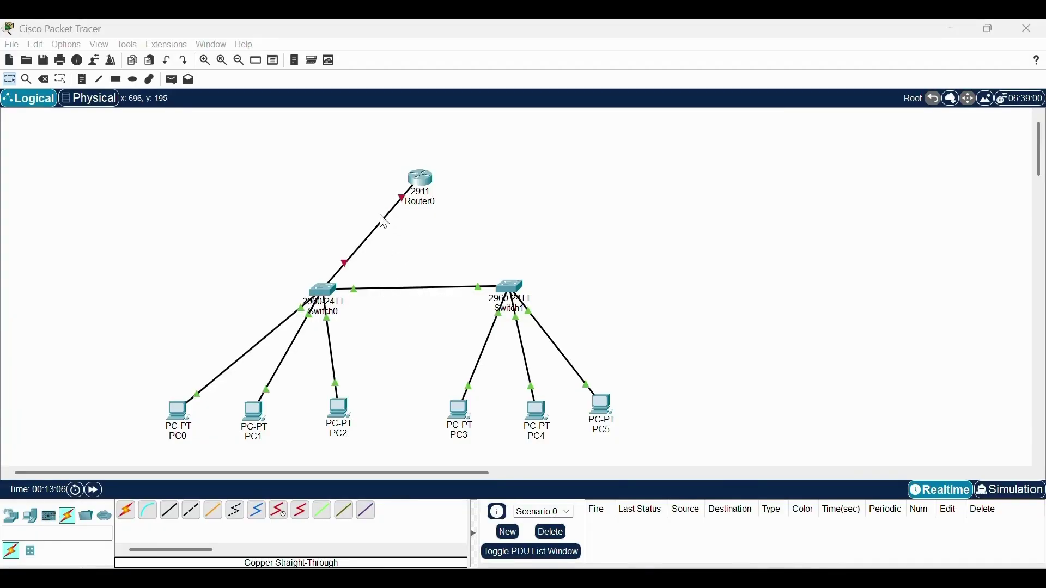
Configure interface g0/1 on Switch0 as a trunk port with switchport mode trunk
{"action": "left_click", "coordinate": [327, 297]}
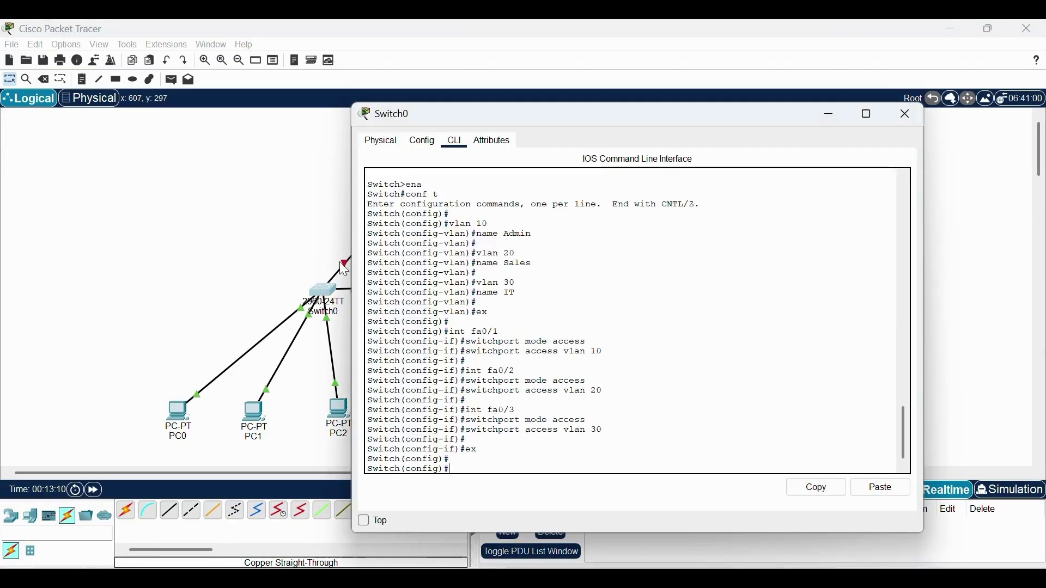
{"action": "key", "text": "Return"}
{"action": "type", "text": "i"}
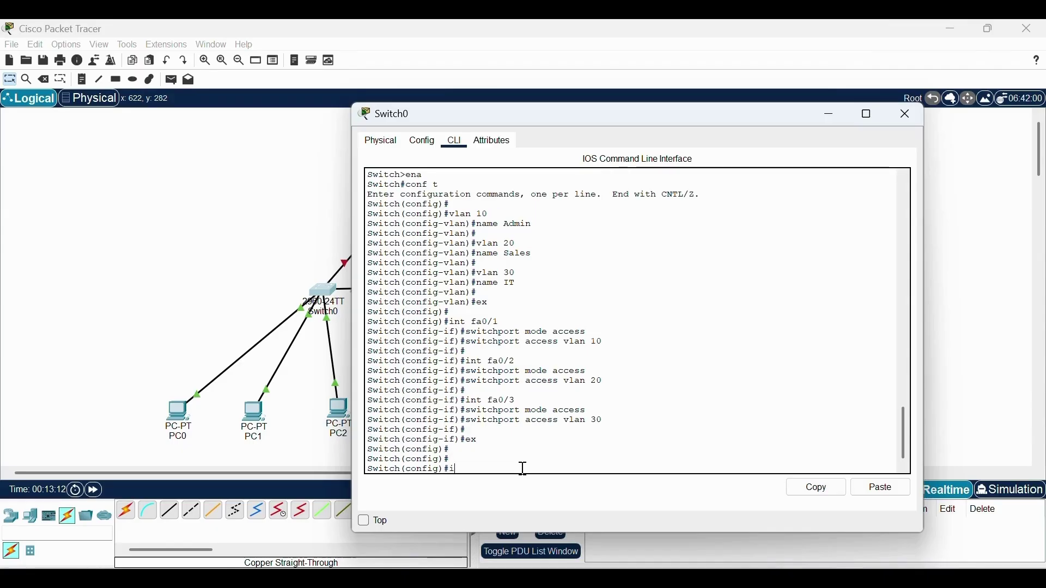
{"action": "type", "text": "nt g0/1"}
{"action": "key", "text": "Return"}
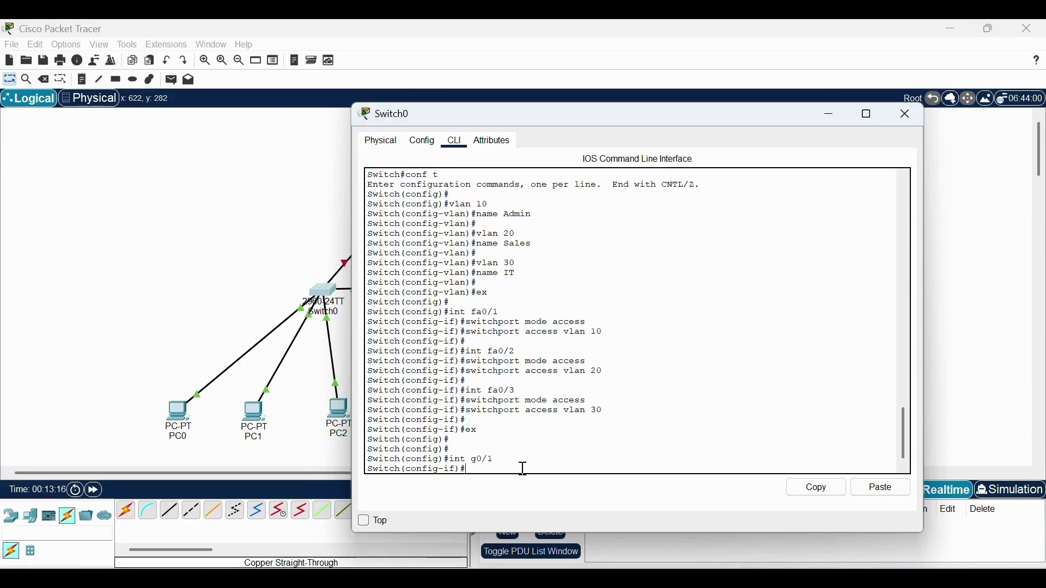
{"action": "type", "text": "switch"}
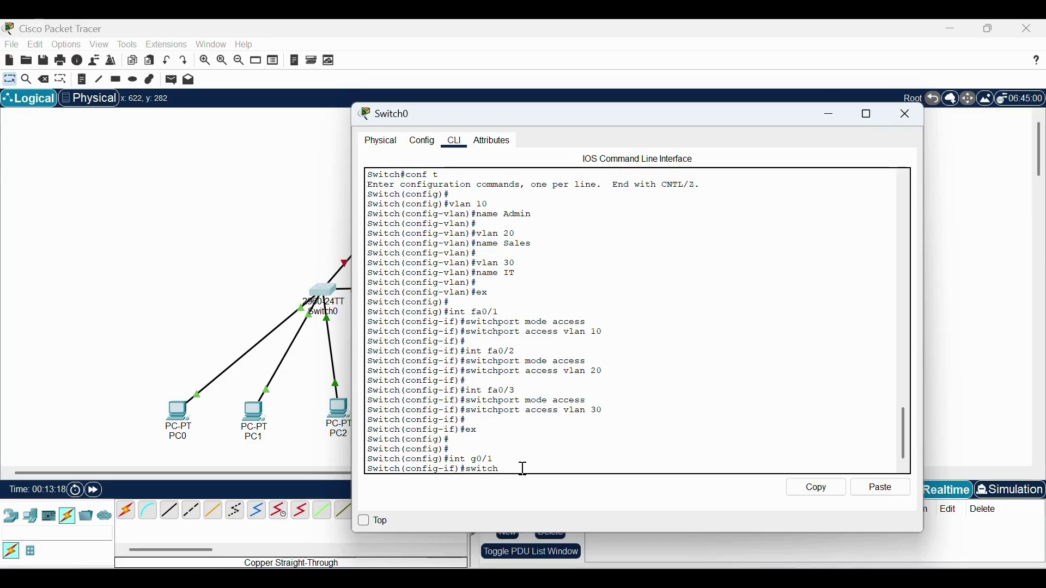
{"action": "type", "text": "port mod"}
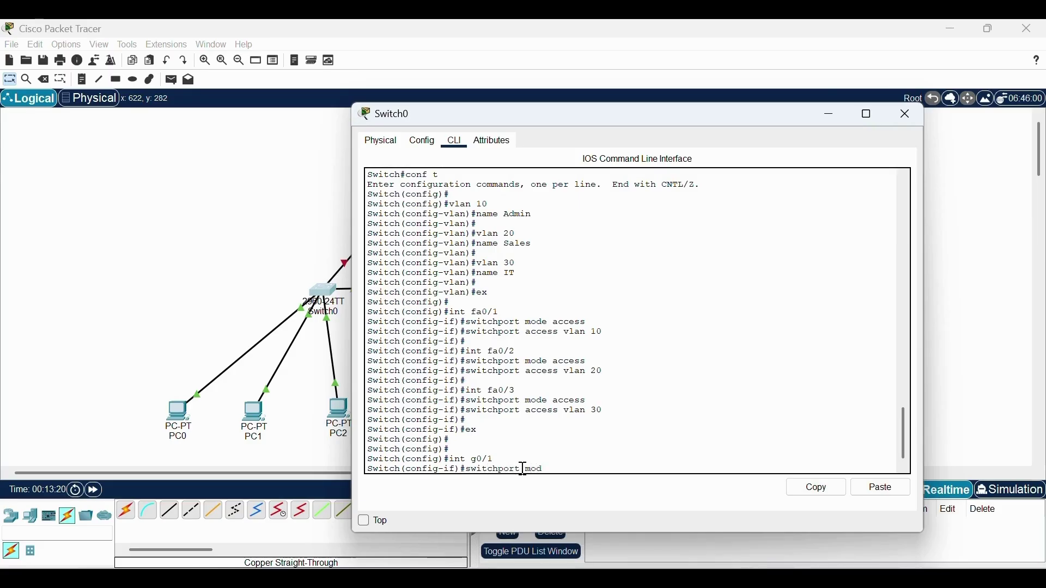
{"action": "type", "text": "e trunk"}
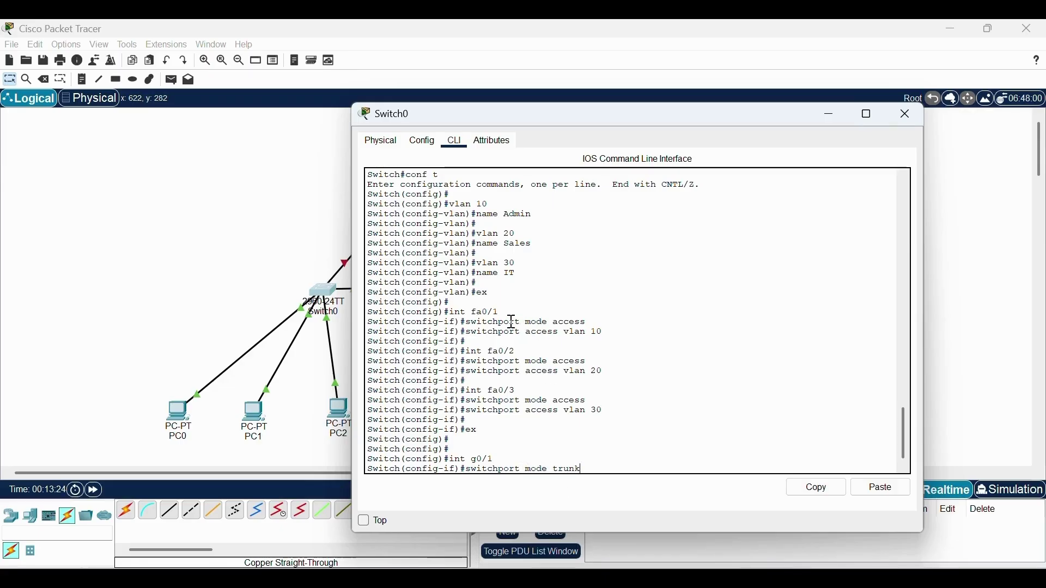
{"action": "left_click_drag", "start_coordinate": [516, 322], "coordinate": [613, 321]}
{"action": "left_click_drag", "start_coordinate": [621, 416], "coordinate": [522, 474]}
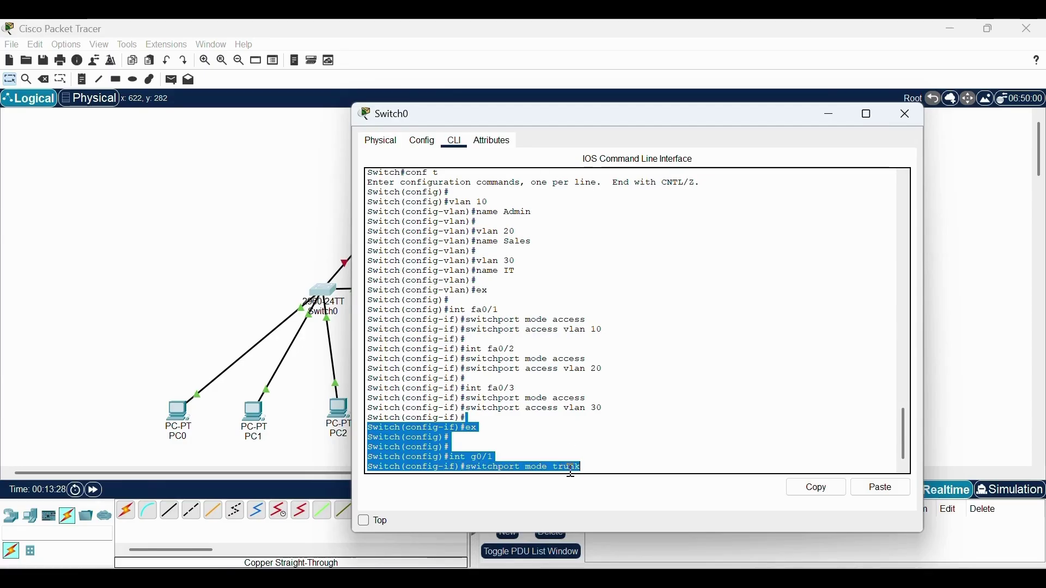
{"action": "left_click", "coordinate": [590, 467]}
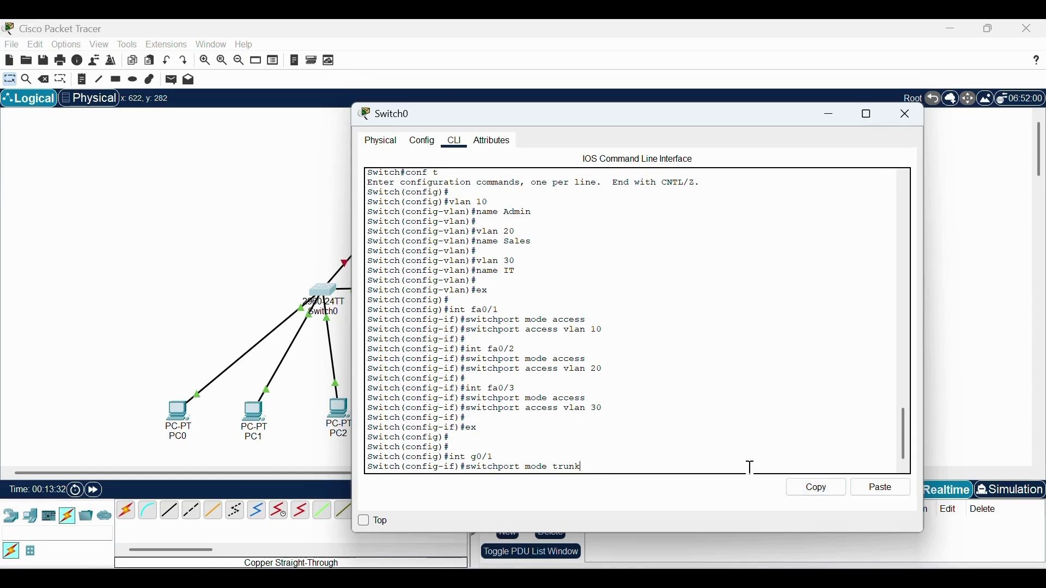
{"action": "key", "text": "Return"}
{"action": "left_click", "coordinate": [305, 231]}
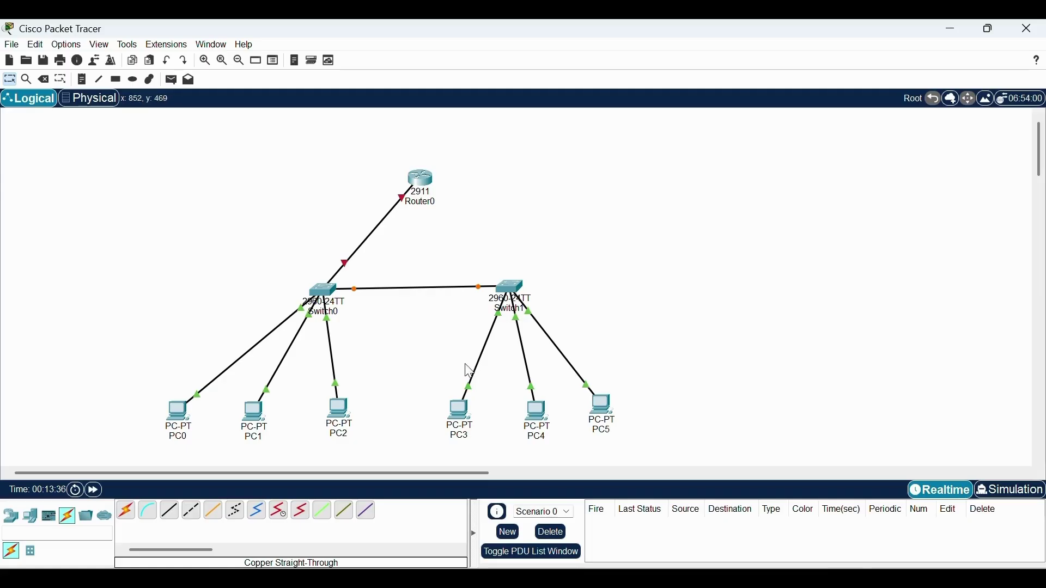
{"action": "left_click_drag", "start_coordinate": [428, 390], "coordinate": [662, 464]}
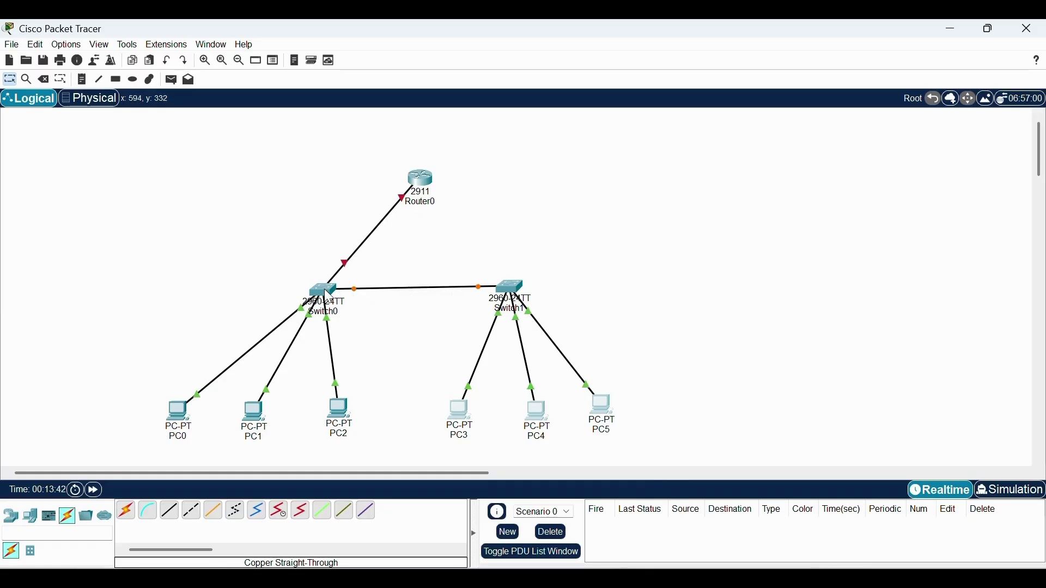
{"action": "left_click_drag", "start_coordinate": [129, 386], "coordinate": [380, 504]}
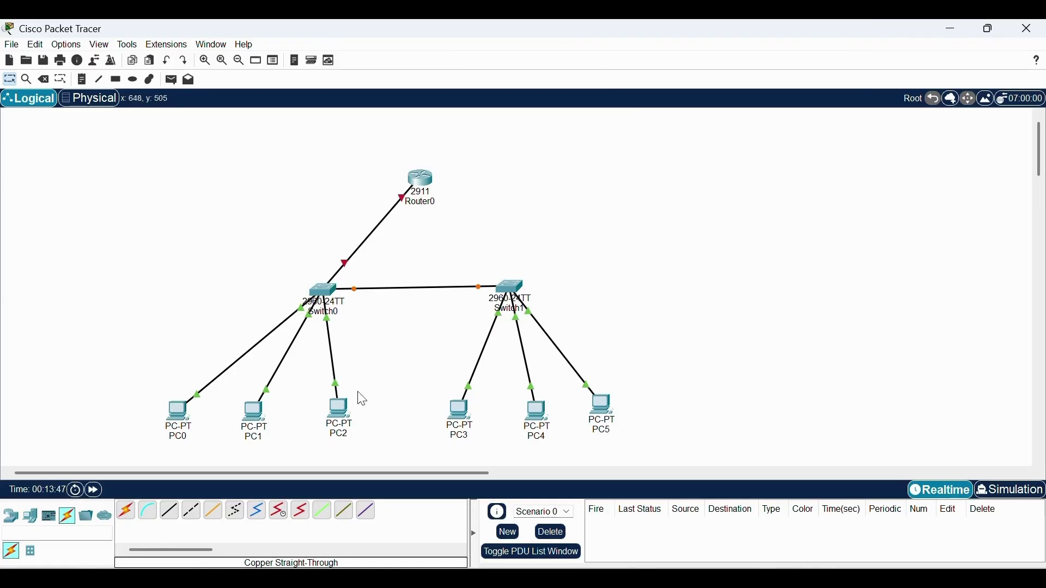
{"action": "left_click_drag", "start_coordinate": [354, 275], "coordinate": [453, 343]}
Configure interface g0/1 on Switch1 as a trunk port with switchport mode trunk
{"action": "left_click", "coordinate": [510, 289]}
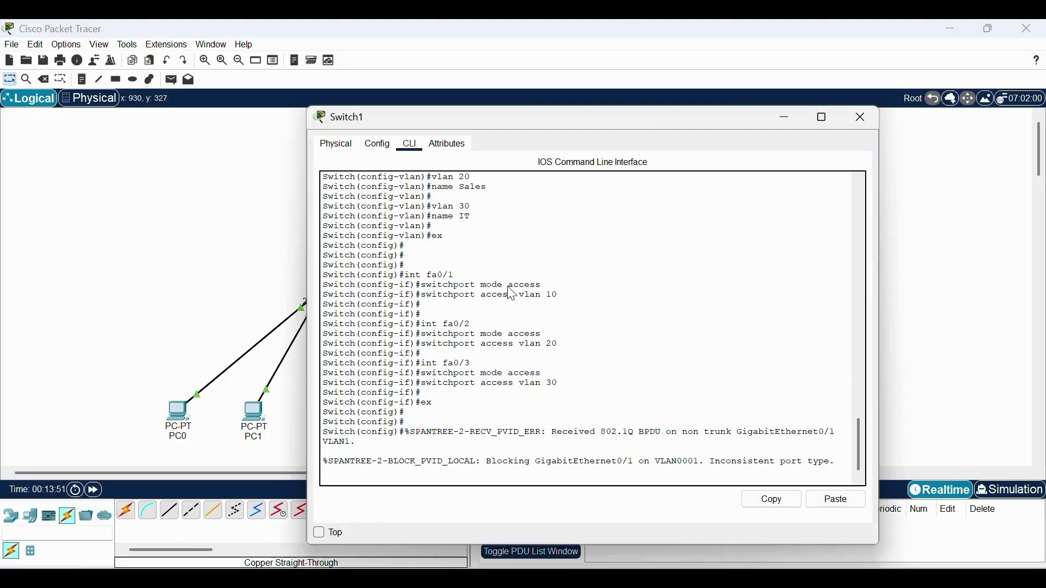
{"action": "key", "text": "Return"}
{"action": "key", "text": "Return"}
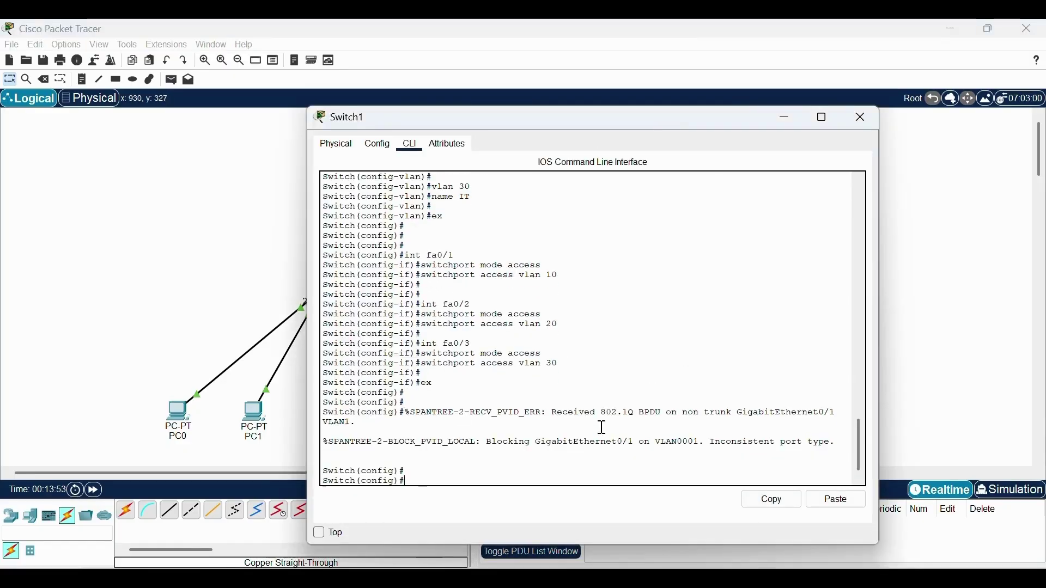
{"action": "type", "text": "int g0/"}
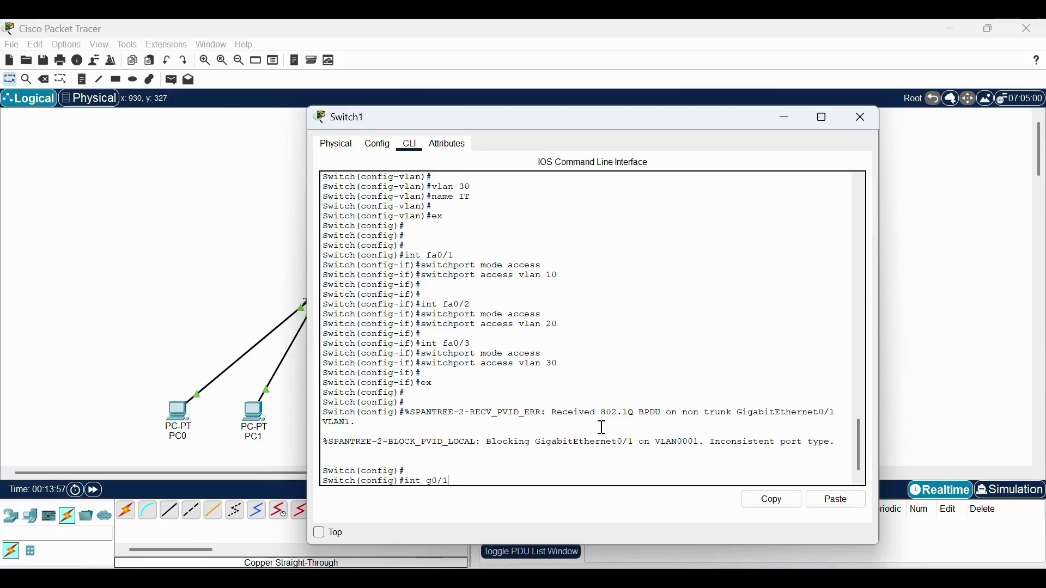
{"action": "type", "text": "1"}
{"action": "key", "text": "Return"}
{"action": "type", "text": "switch"}
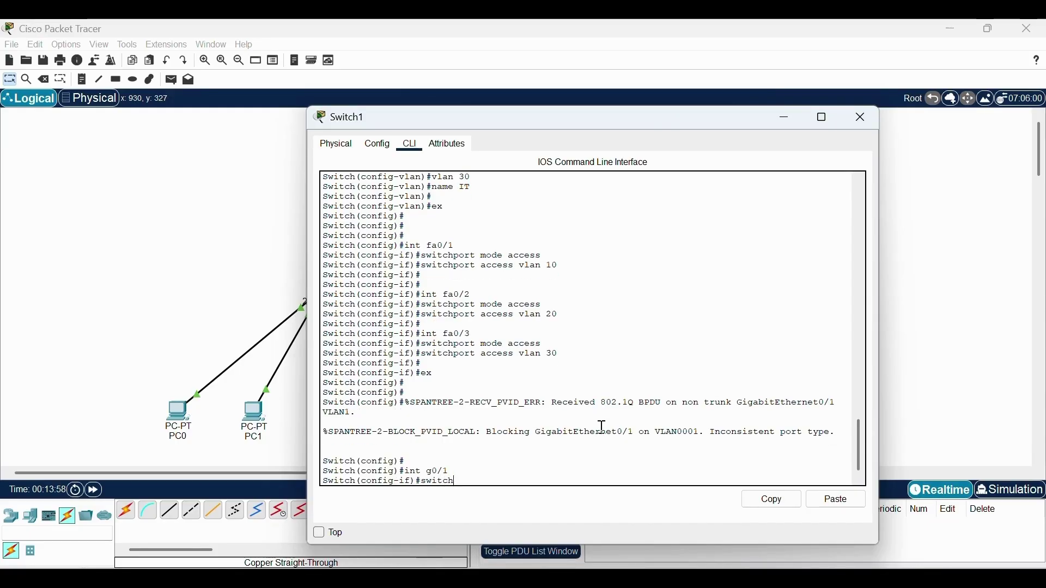
{"action": "type", "text": "port mode"}
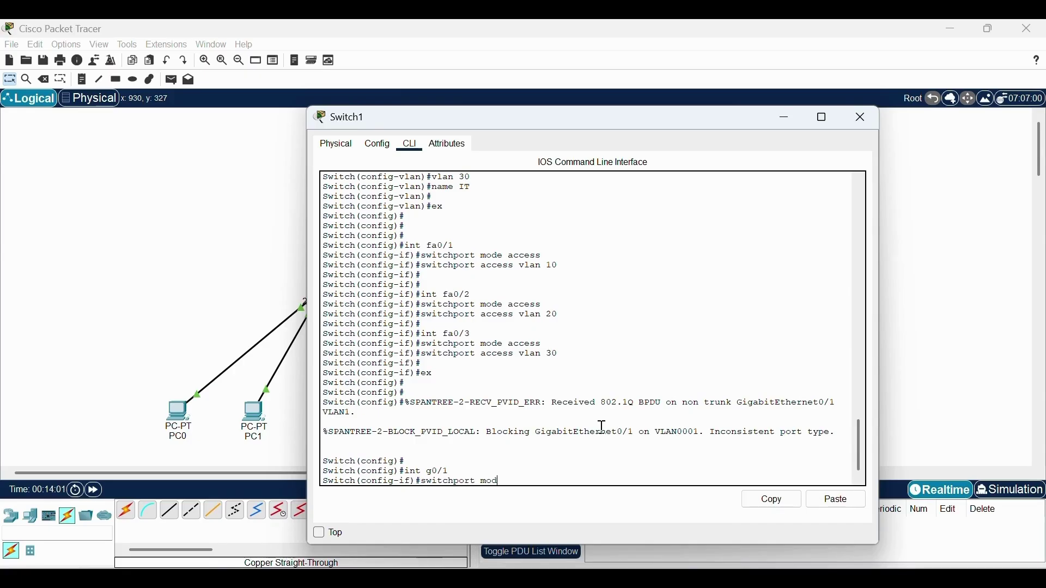
{"action": "type", "text": " trunk"}
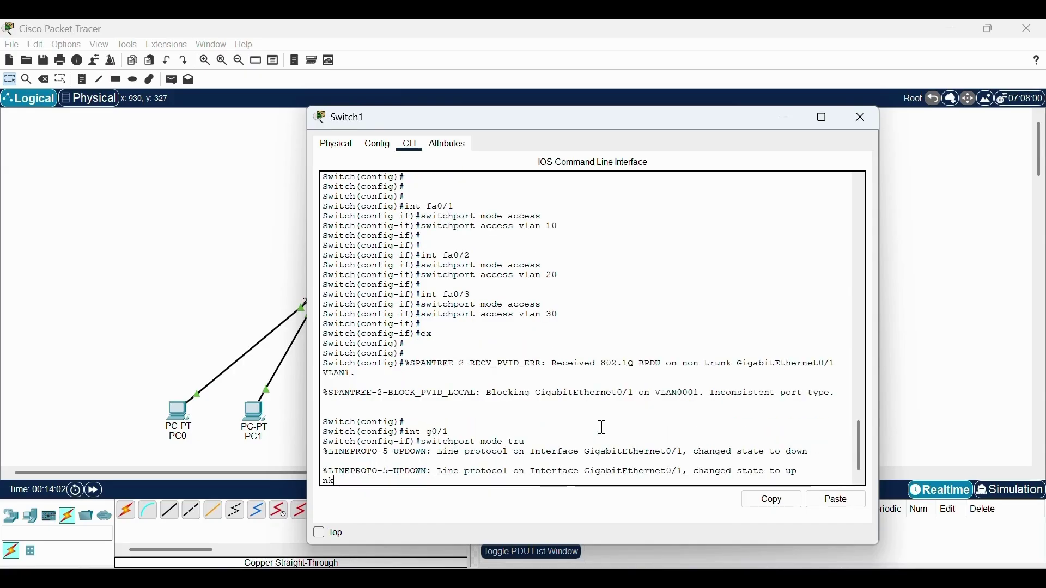
{"action": "key", "text": "Return"}
{"action": "key", "text": "Return"}
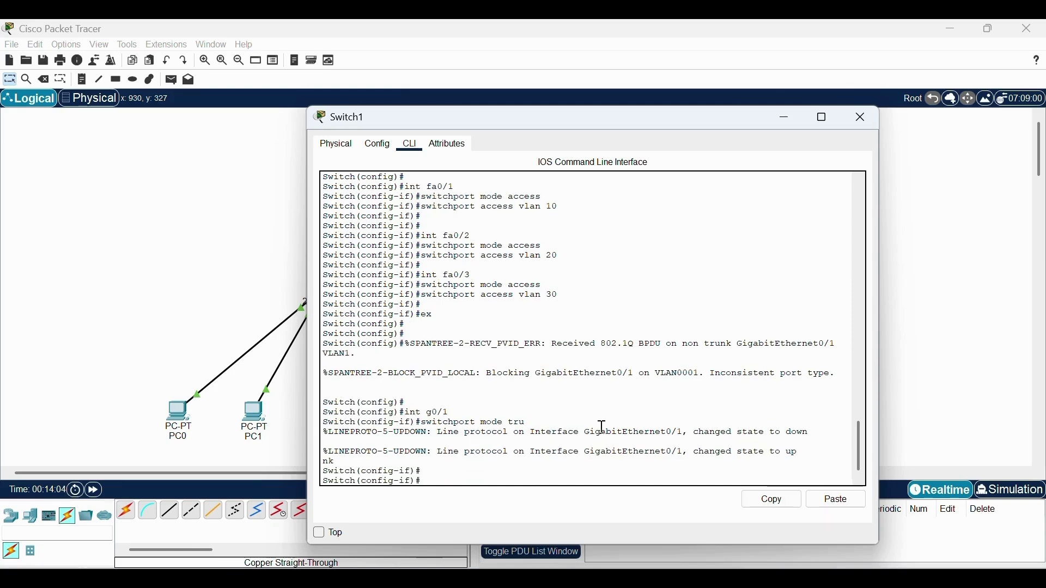
{"action": "left_click", "coordinate": [205, 251]}
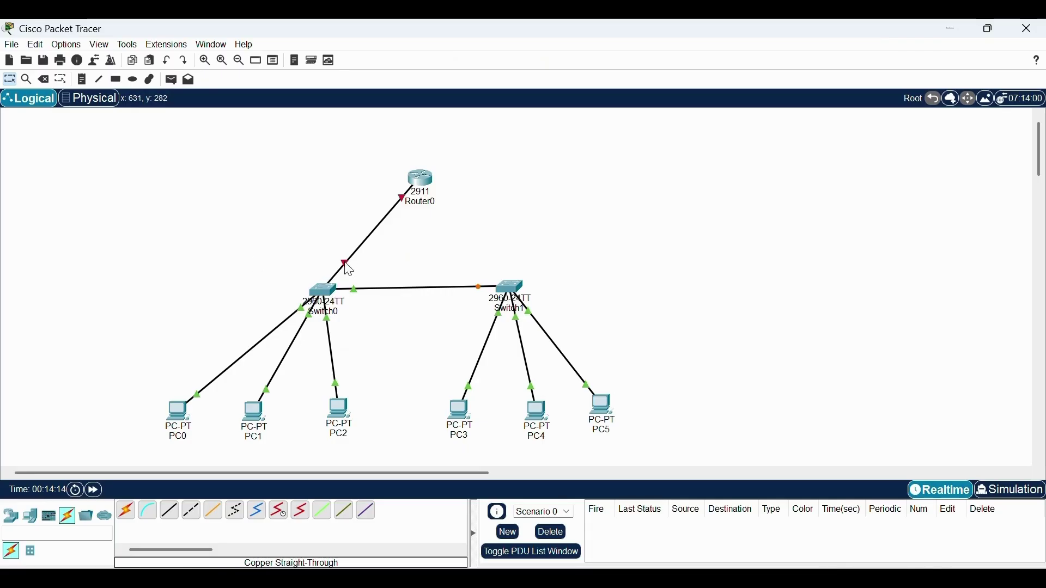
Exit the g0/1 interface configuration on Switch0 with ex and enable interface g0/2 with no shut
{"action": "mouse_move", "coordinate": [349, 269]}
{"action": "left_click", "coordinate": [329, 293]}
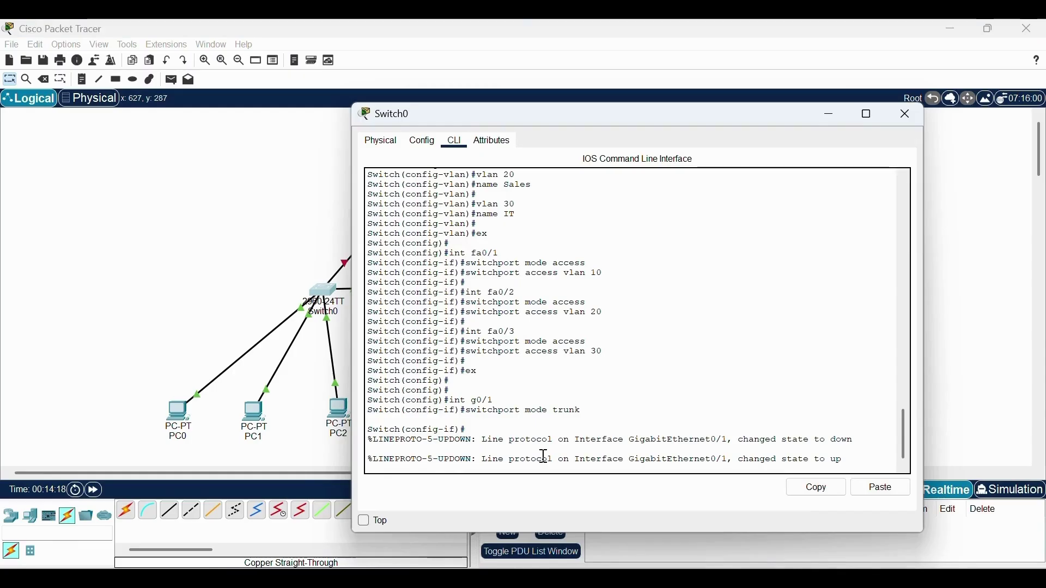
{"action": "key", "text": "Return"}
{"action": "key", "text": "Return"}
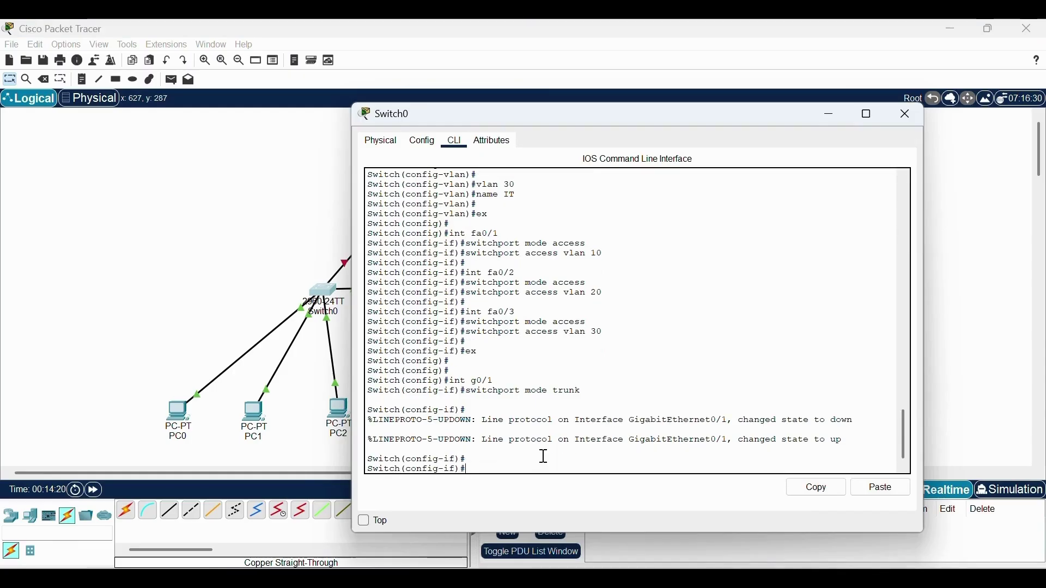
{"action": "type", "text": "ex"}
{"action": "key", "text": "Return"}
{"action": "key", "text": "Return"}
{"action": "type", "text": "int"}
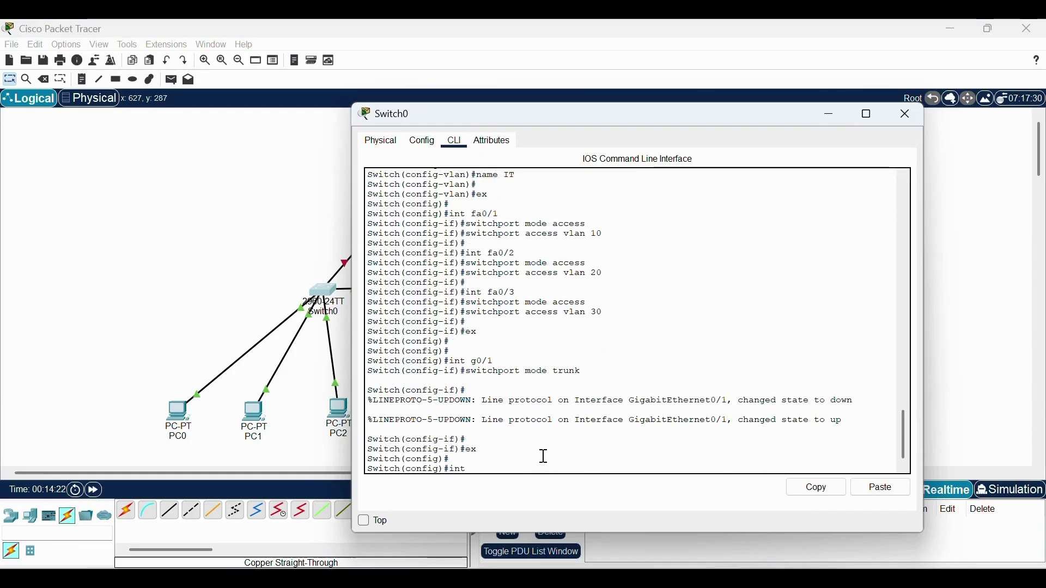
{"action": "type", "text": " g0/2"}
{"action": "key", "text": "Return"}
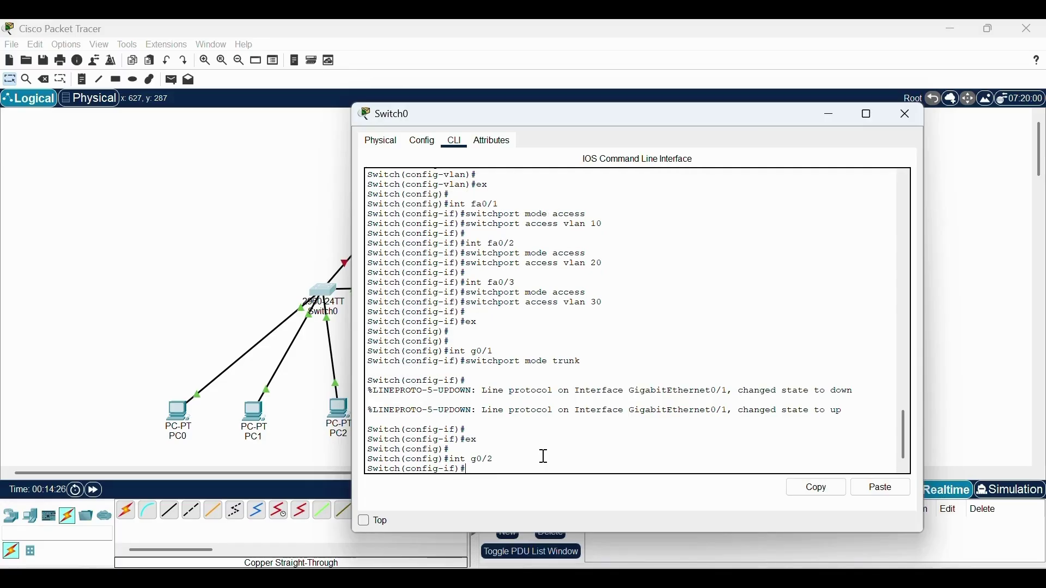
{"action": "type", "text": "no shut"}
{"action": "key", "text": "Return"}
{"action": "key", "text": "Return"}
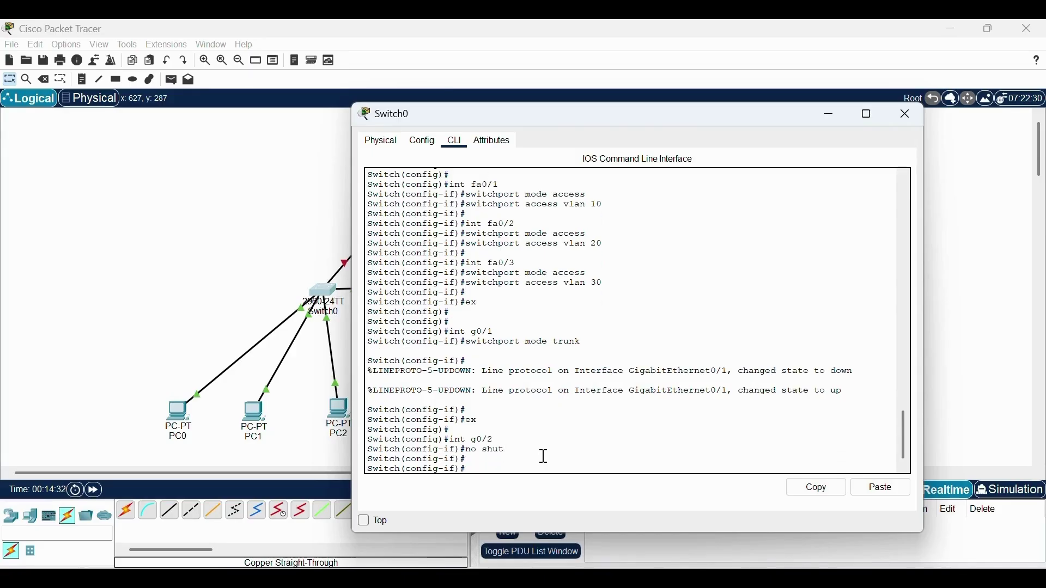
Re-enter interface g0/2 on Switch0 and set it to trunk mode with switchport mode trunk
{"action": "key", "text": "Up"}
{"action": "key", "text": "Return"}
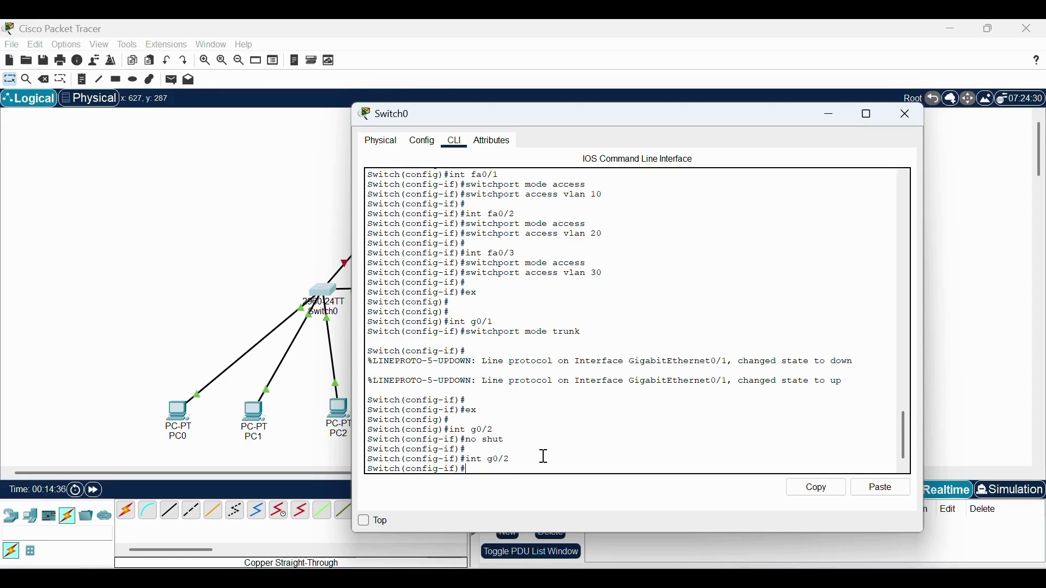
{"action": "type", "text": "switchport mode trunk"}
{"action": "key", "text": "Return"}
{"action": "left_click", "coordinate": [171, 256]}
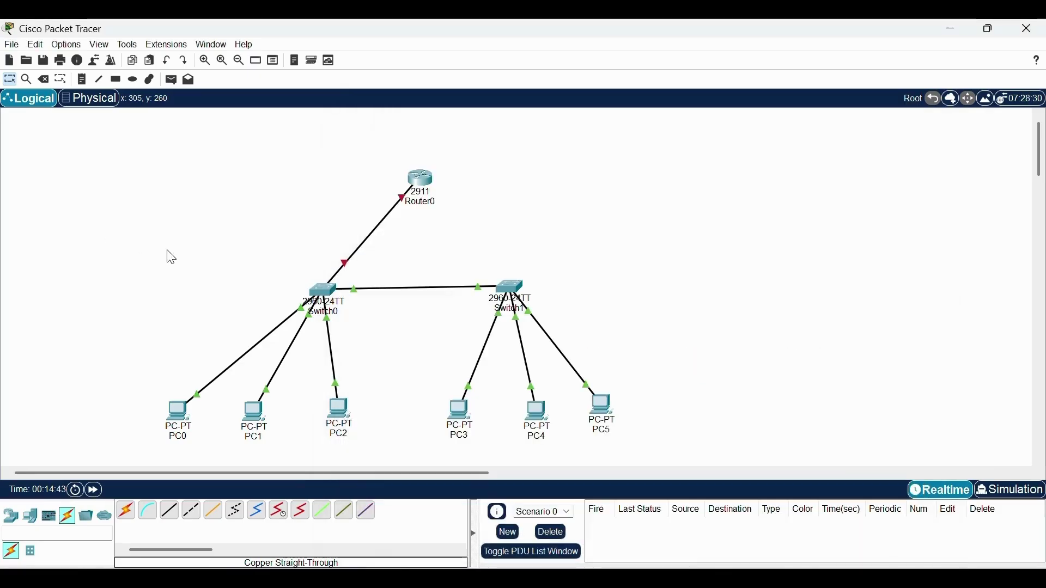
Open Router0's command line, decline the initial configuration dialog with n, and enter global configuration mode with ena and conf t
{"action": "left_click", "coordinate": [426, 183]}
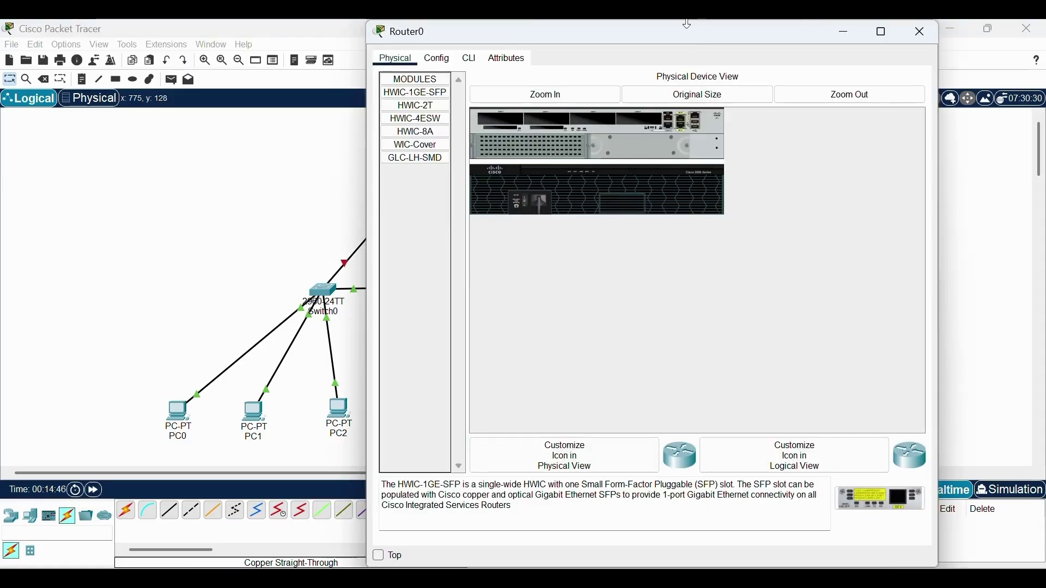
{"action": "left_click_drag", "start_coordinate": [687, 24], "coordinate": [681, 189]}
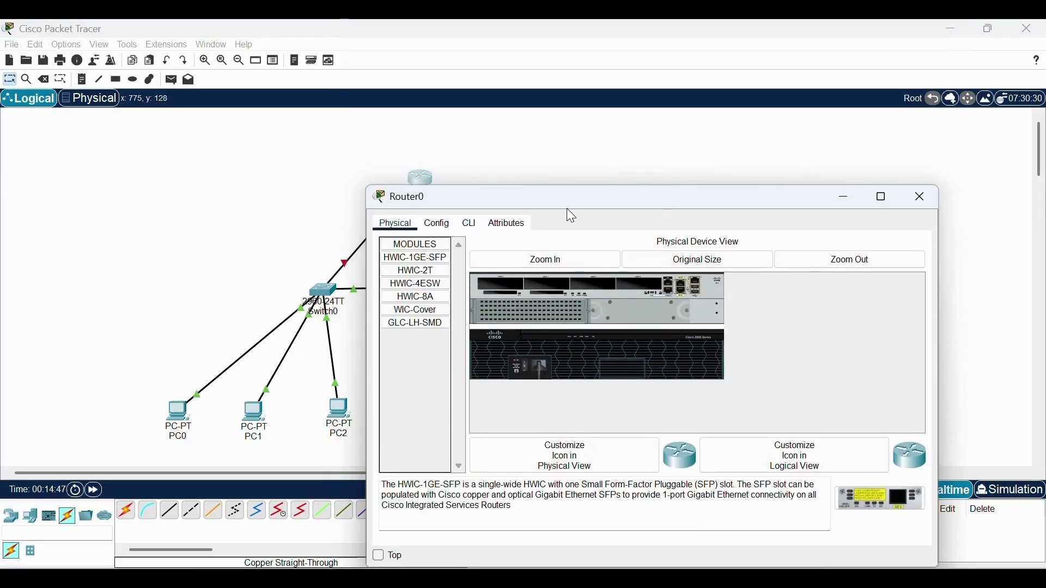
{"action": "left_click", "coordinate": [472, 225]}
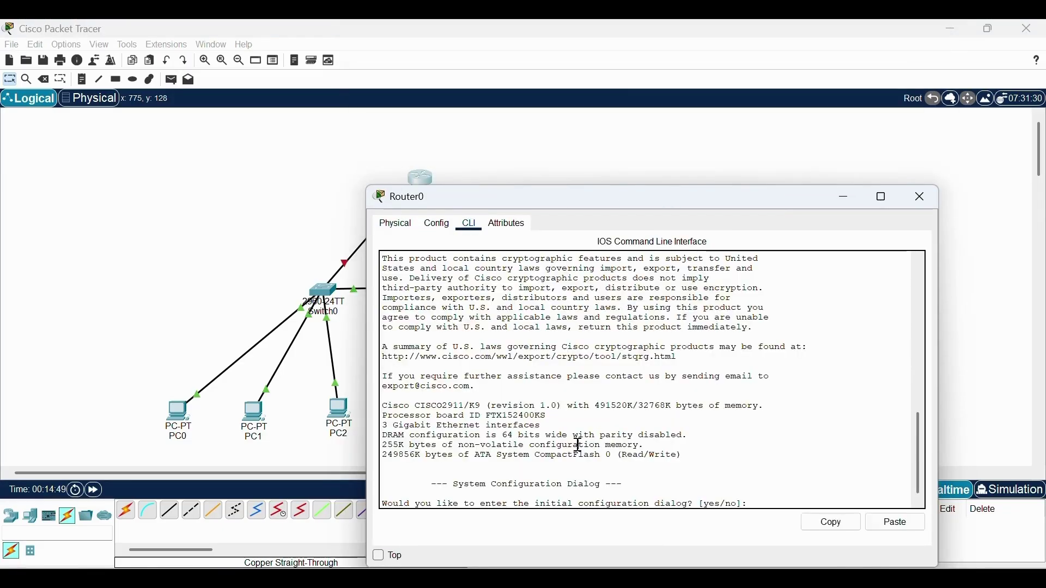
{"action": "type", "text": "n"}
{"action": "key", "text": "Return"}
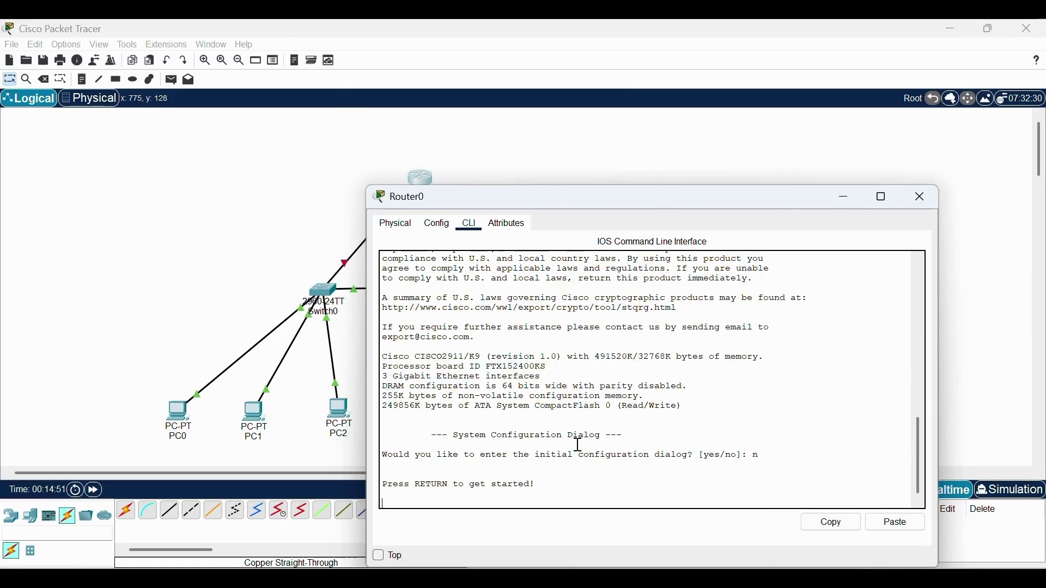
{"action": "key", "text": "Return"}
{"action": "type", "text": "ena"}
{"action": "key", "text": "Return"}
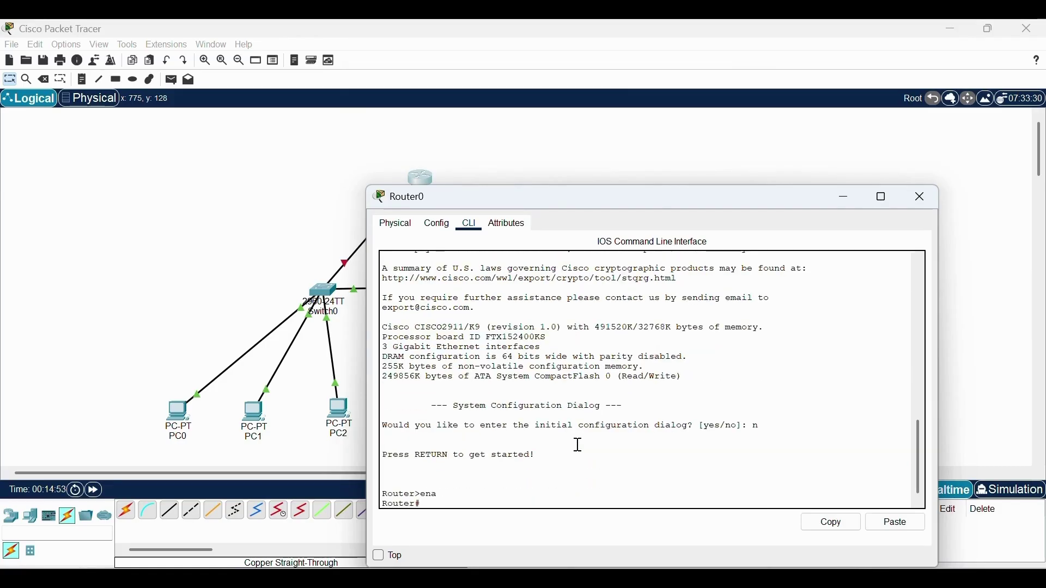
{"action": "type", "text": "conf t"}
{"action": "key", "text": "Return"}
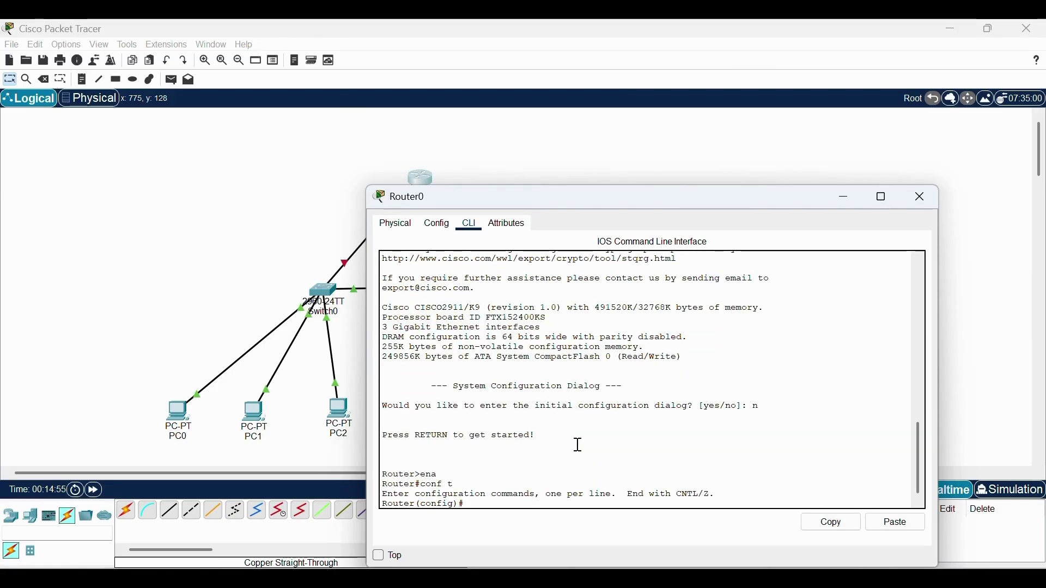
Enable interface g0/0 on Router0 with no shut
{"action": "type", "text": "int g0/0"}
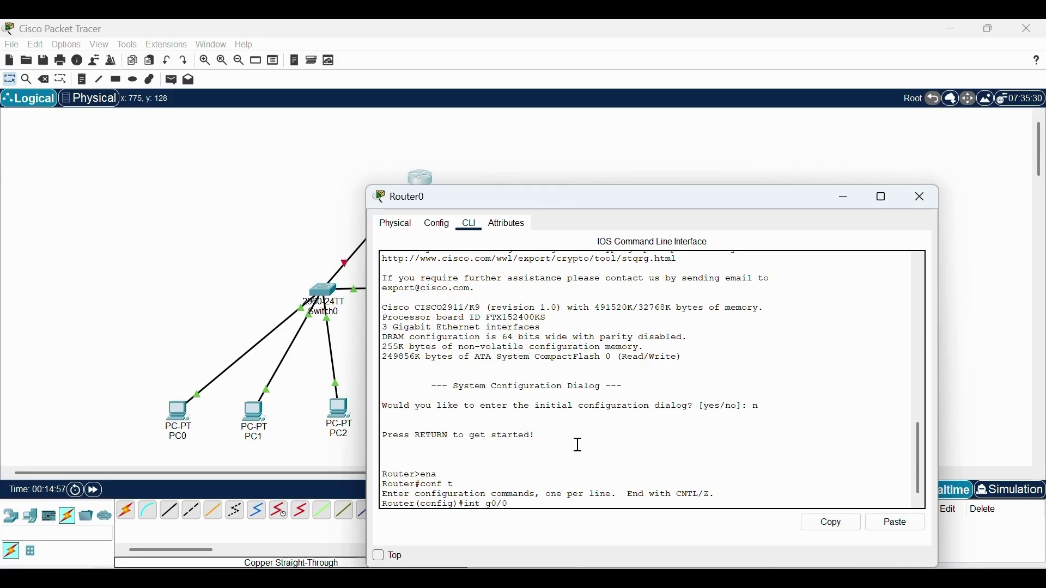
{"action": "key", "text": "Return"}
{"action": "type", "text": "no"}
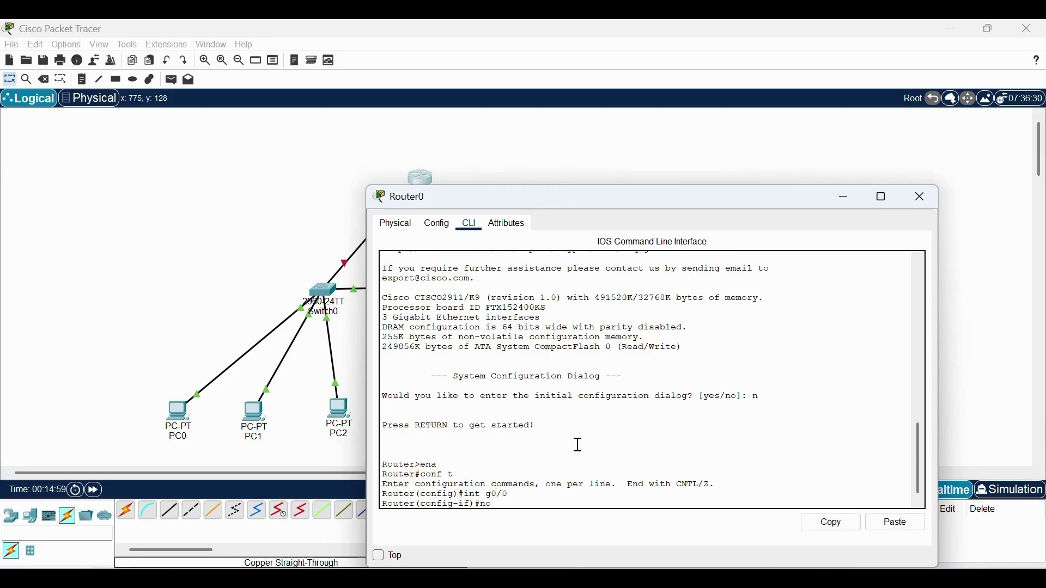
{"action": "type", "text": " shut"}
{"action": "key", "text": "Return"}
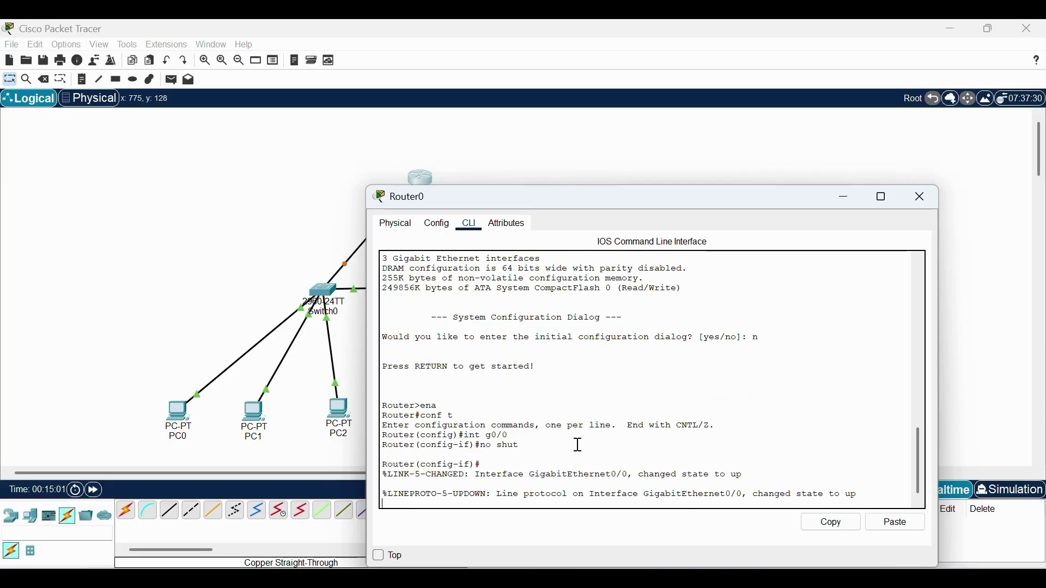
{"action": "left_click", "coordinate": [318, 212]}
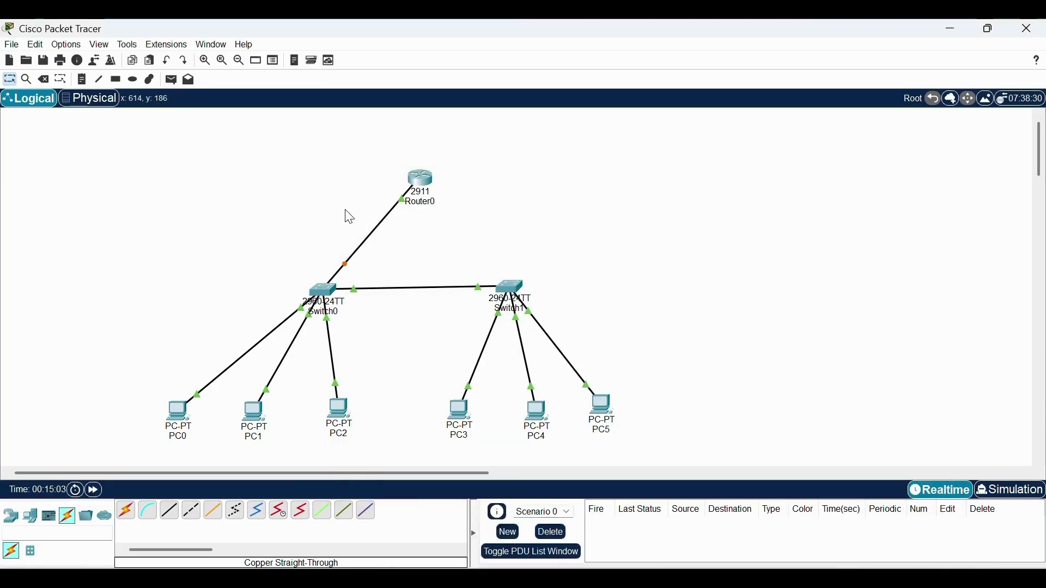
{"action": "left_click", "coordinate": [423, 185]}
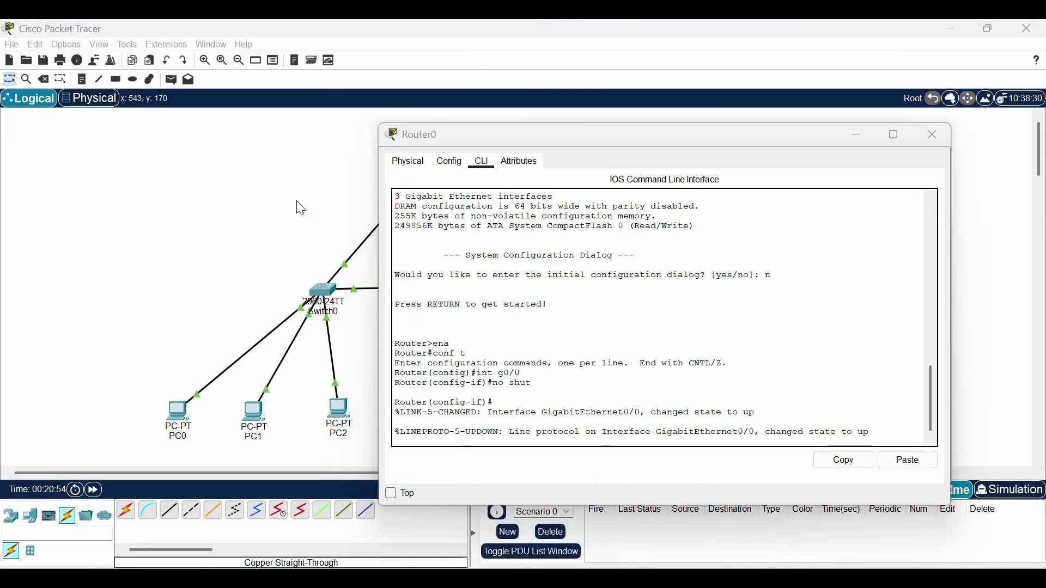
{"action": "left_click", "coordinate": [301, 208]}
Open Switch0's command line and leave interface and global configuration mode with ex, returning to privileged mode
{"action": "left_click", "coordinate": [326, 302]}
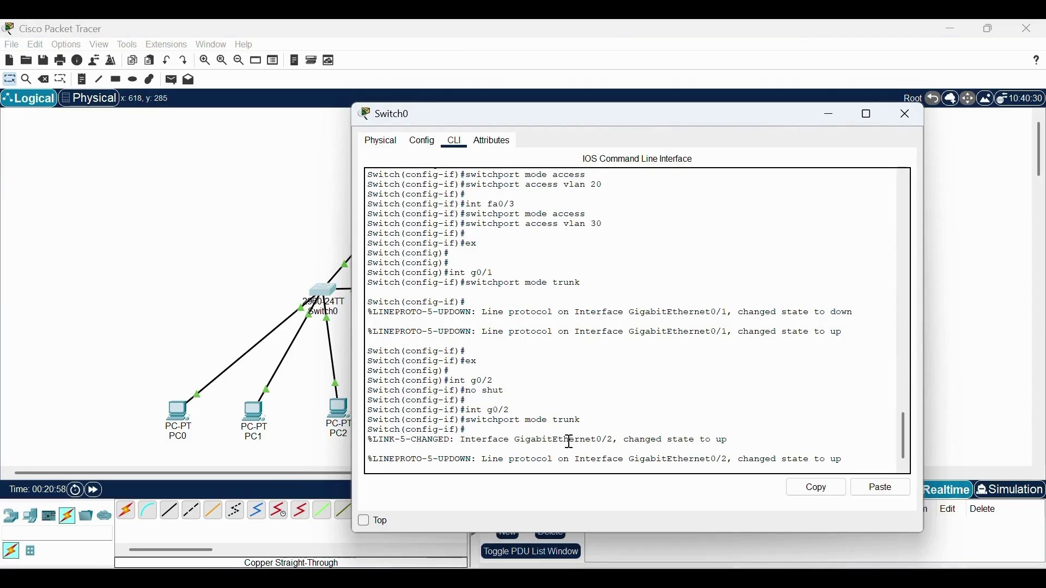
{"action": "key", "text": "Return"}
{"action": "key", "text": "Return"}
{"action": "type", "text": "ex"}
{"action": "key", "text": "Return"}
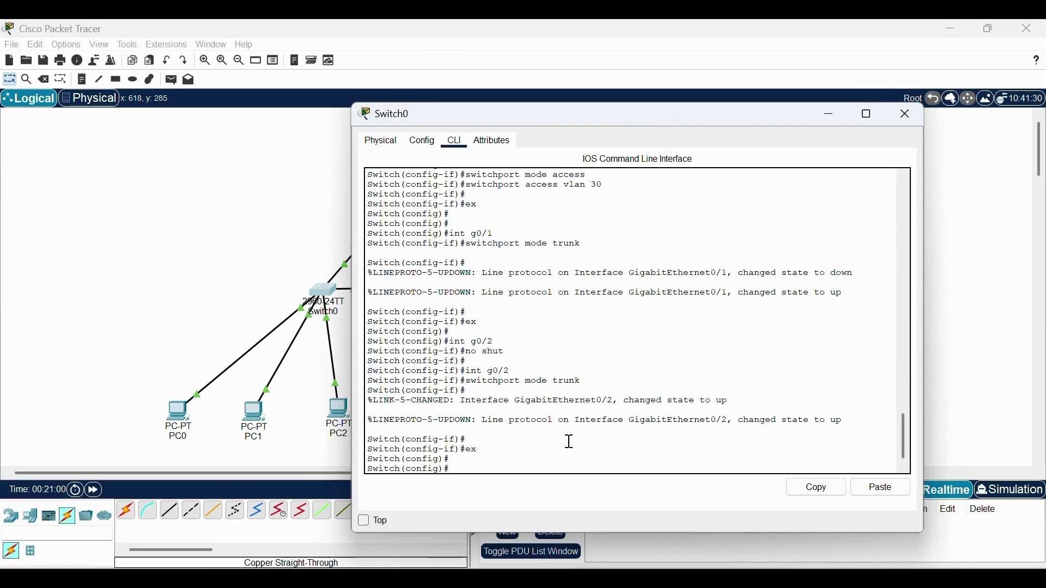
{"action": "type", "text": "ex"}
{"action": "key", "text": "Return"}
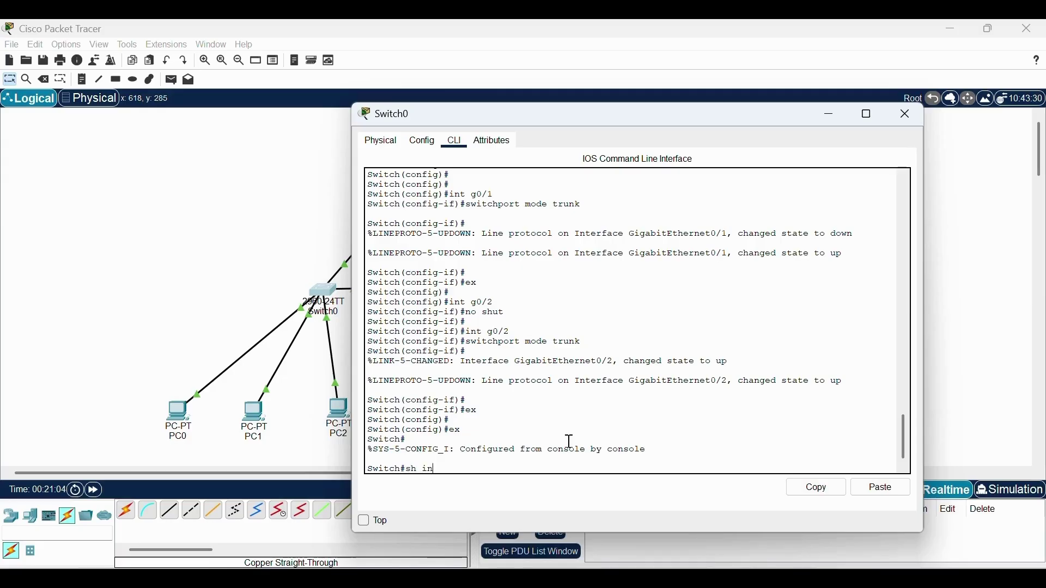
Display Switch0's trunk interfaces with sh int trunk and examine the Gig0/1 and Gig0/2 entries
{"action": "type", "text": "sh int trunk"}
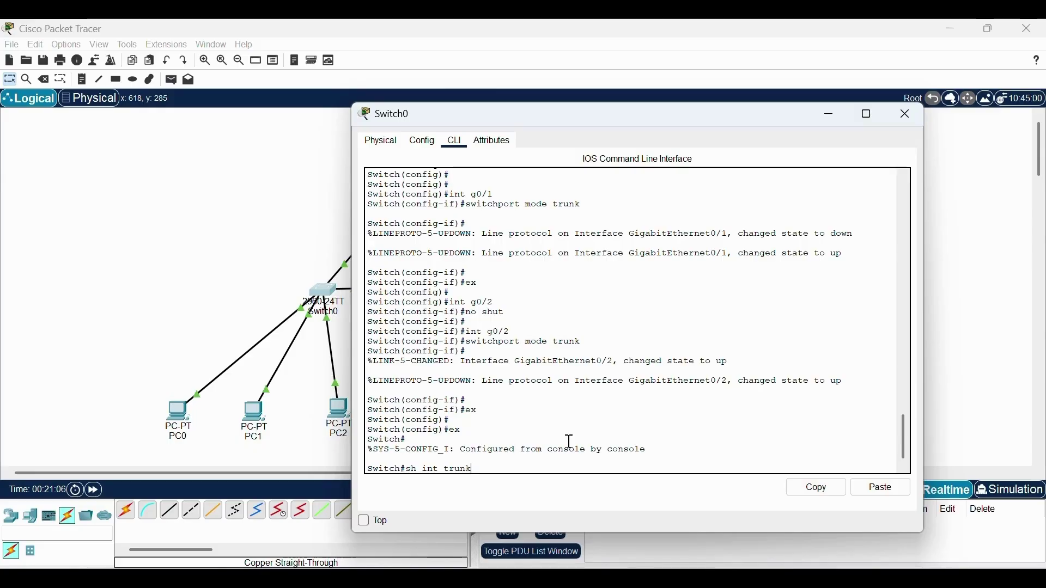
{"action": "key", "text": "Return"}
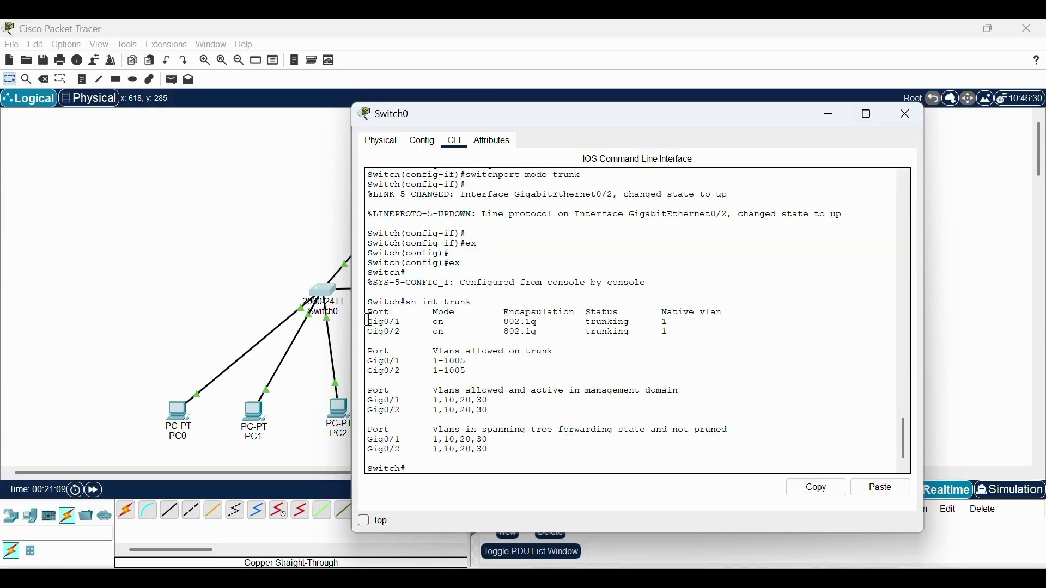
{"action": "left_click_drag", "start_coordinate": [369, 320], "coordinate": [652, 333]}
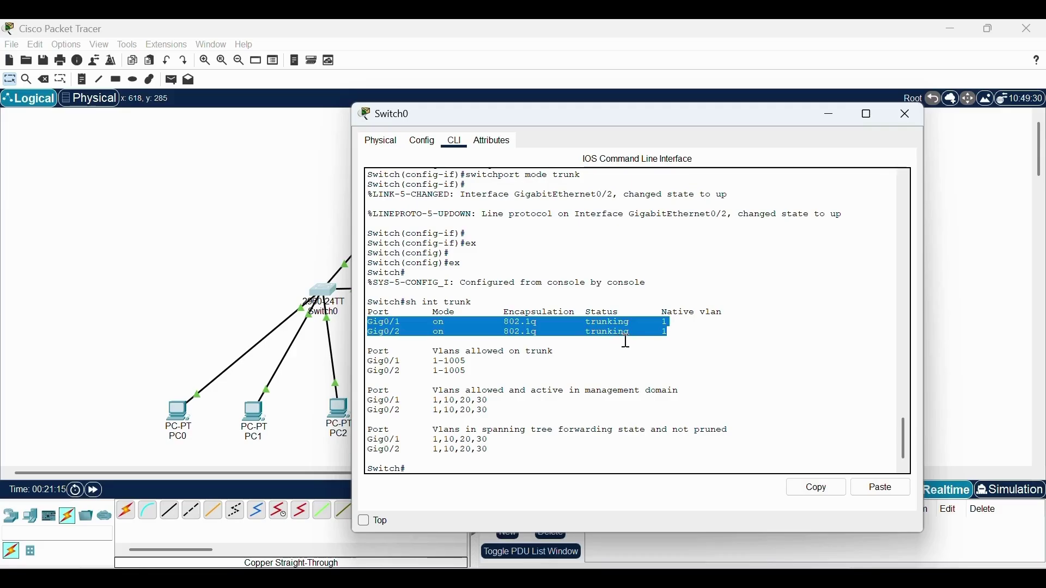
{"action": "left_click", "coordinate": [598, 347]}
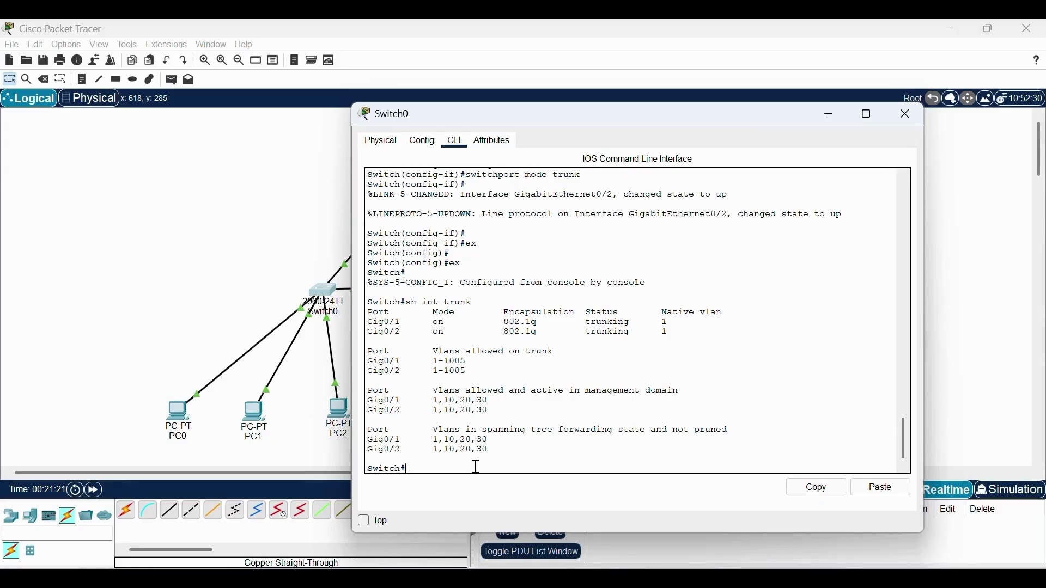
List Switch0's VLANs with show vlan brief, examine the Admin, Sales and IT port assignments, and leave the command line
{"action": "type", "text": "show vlan brief"}
{"action": "key", "text": "Return"}
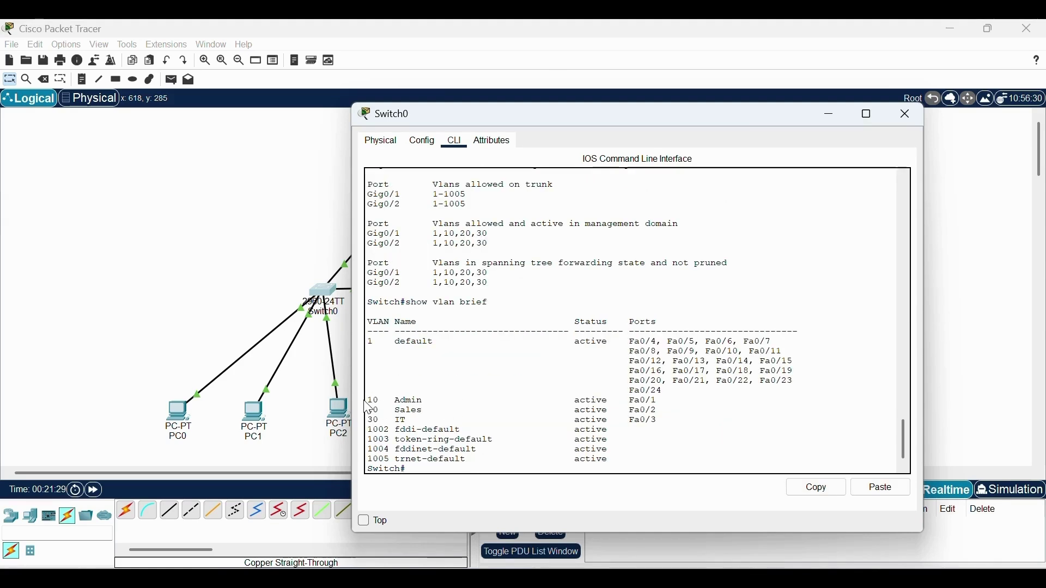
{"action": "left_click_drag", "start_coordinate": [369, 402], "coordinate": [682, 423]}
{"action": "left_click", "coordinate": [681, 423]}
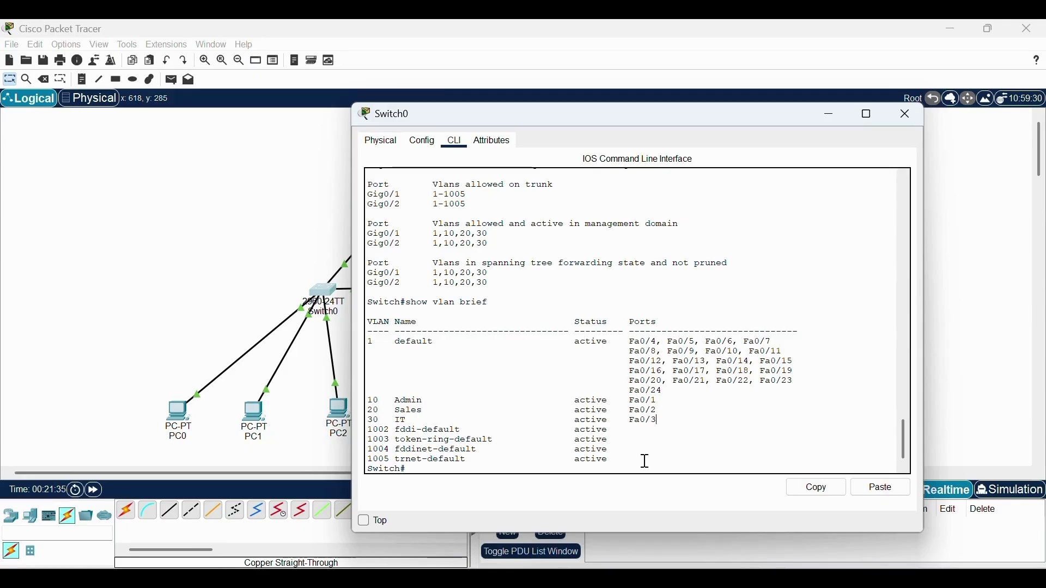
{"action": "left_click", "coordinate": [258, 256]}
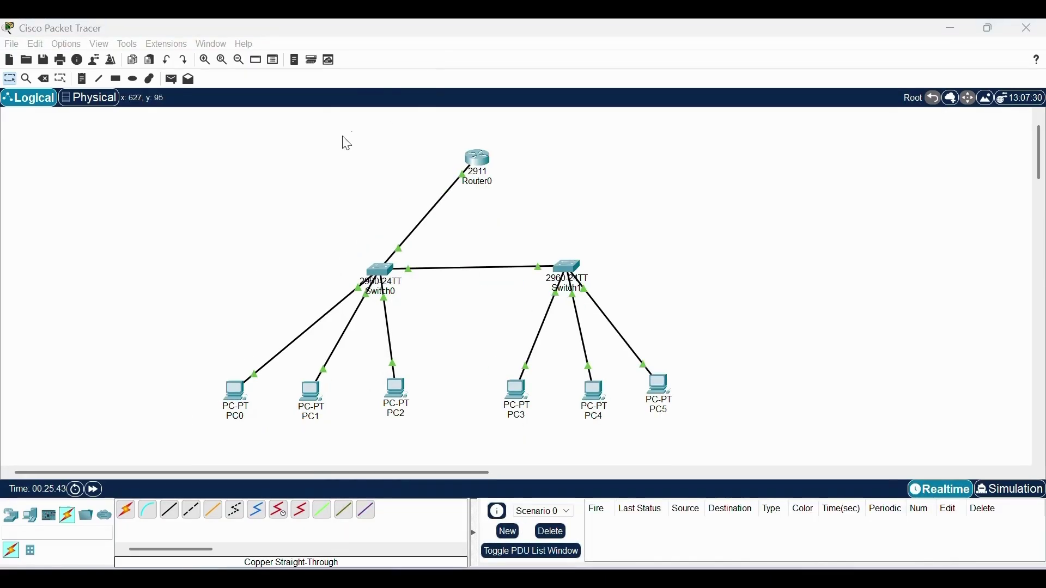
Draw a rectangle with magenta fill #ff26f4 around Switch0, PC0, PC1 and PC2
{"action": "left_click", "coordinate": [116, 80]}
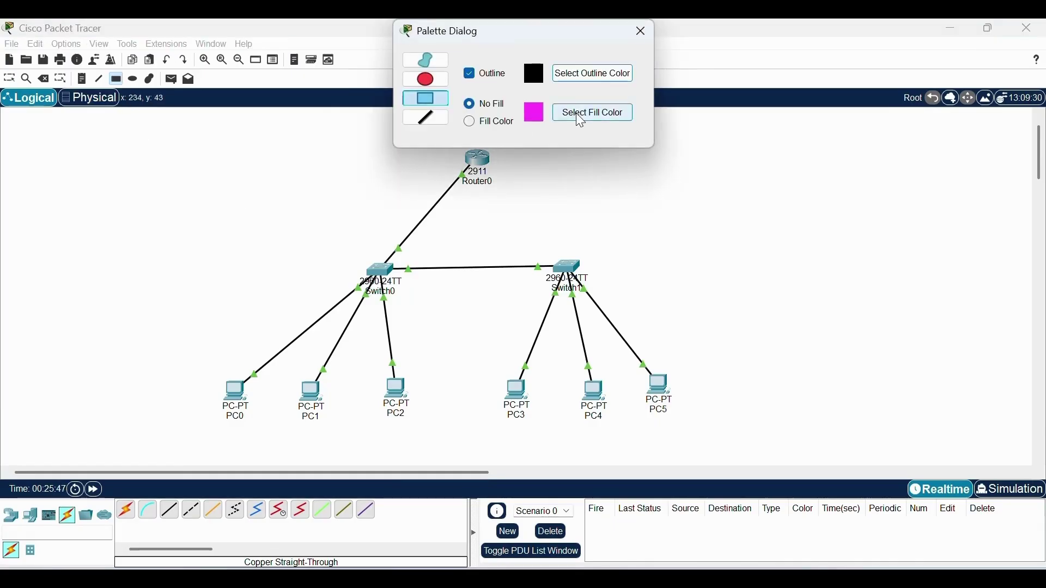
{"action": "left_click", "coordinate": [493, 122]}
{"action": "left_click", "coordinate": [586, 120]}
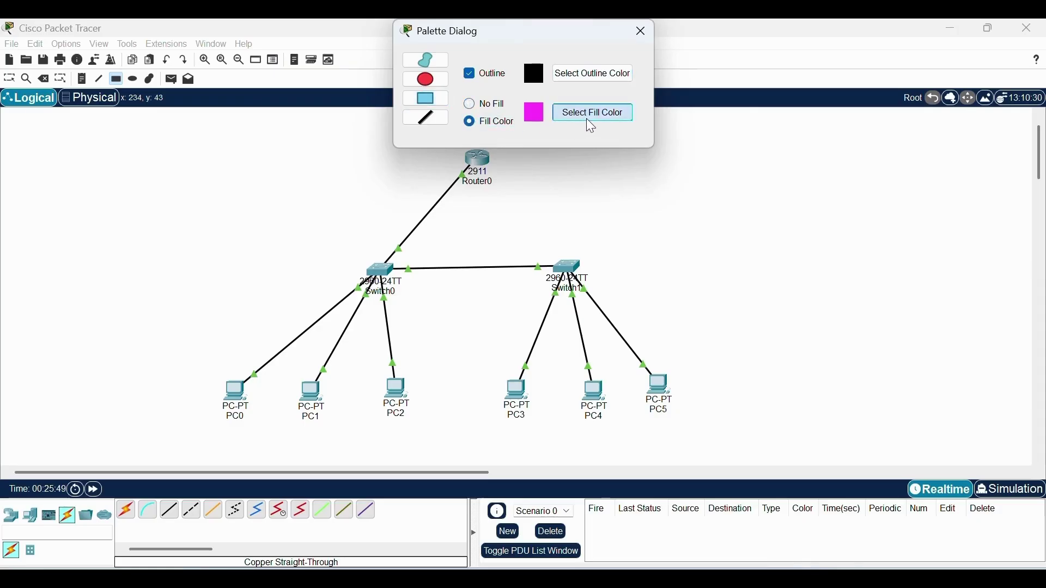
{"action": "left_click", "coordinate": [517, 201]}
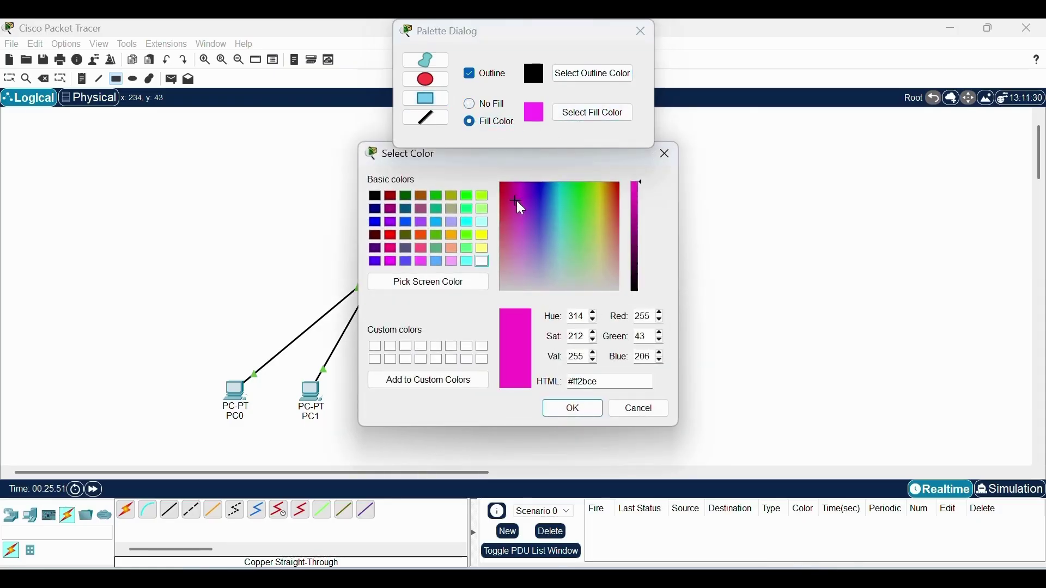
{"action": "left_click", "coordinate": [519, 198]}
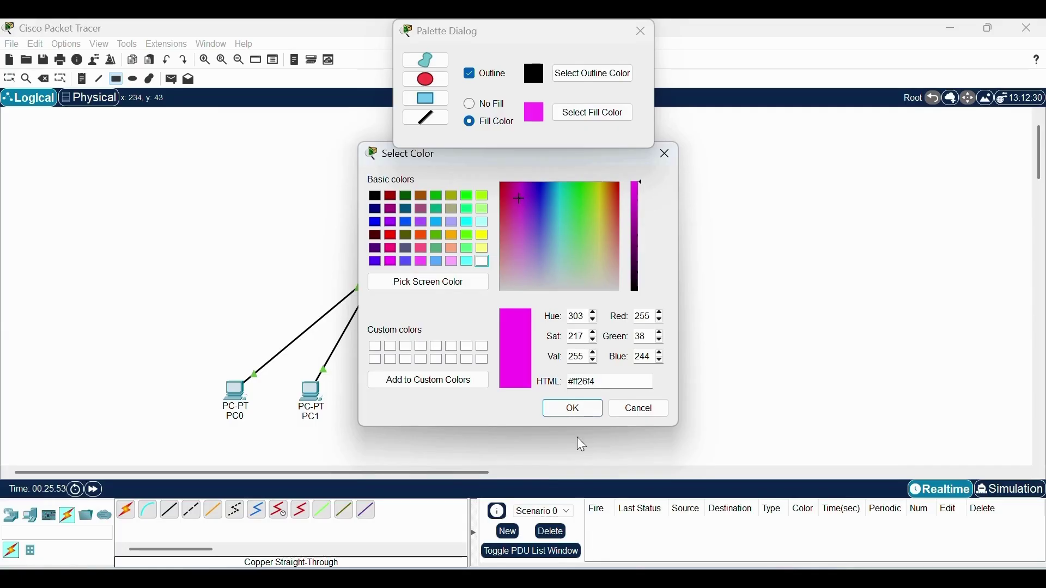
{"action": "left_click", "coordinate": [586, 414]}
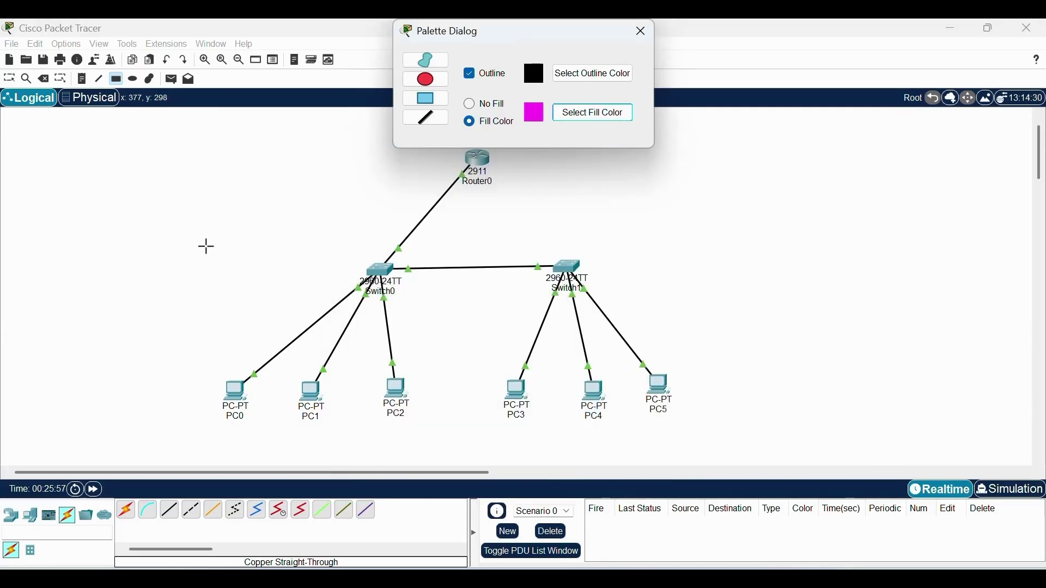
{"action": "left_click_drag", "start_coordinate": [209, 245], "coordinate": [455, 435]}
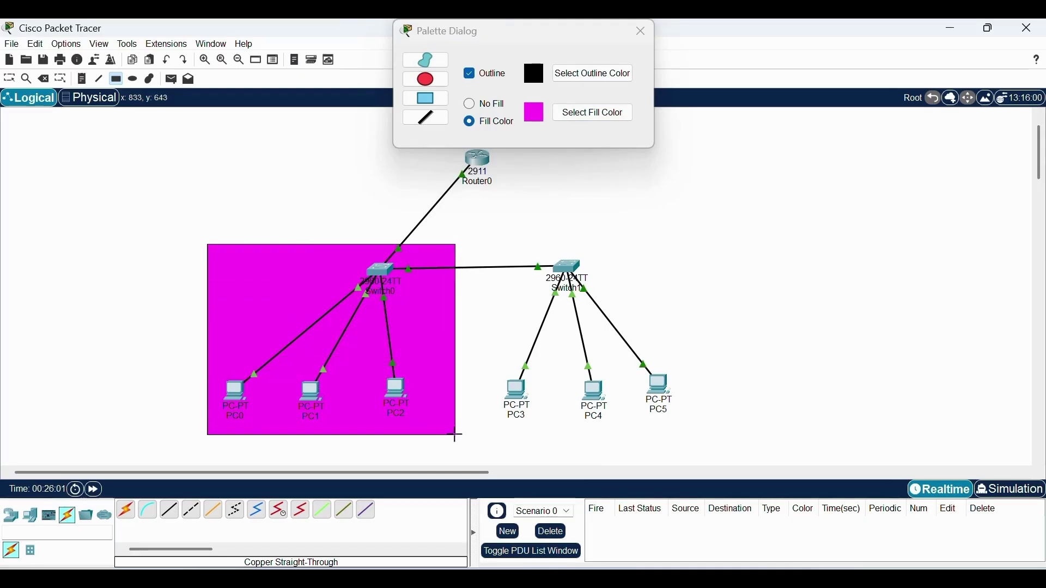
Draw a rectangle with bright green fill around Switch1, PC3, PC4 and PC5, then close the drawing palette
{"action": "left_click", "coordinate": [583, 113]}
{"action": "left_click", "coordinate": [583, 205]}
{"action": "left_click", "coordinate": [572, 408]}
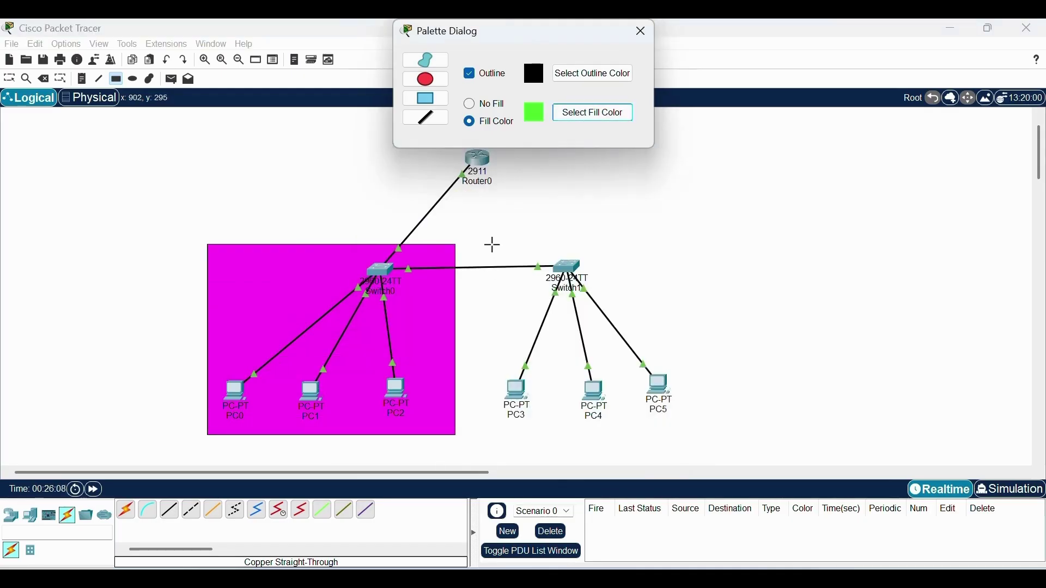
{"action": "left_click_drag", "start_coordinate": [492, 245], "coordinate": [728, 439]}
{"action": "left_click", "coordinate": [642, 31]}
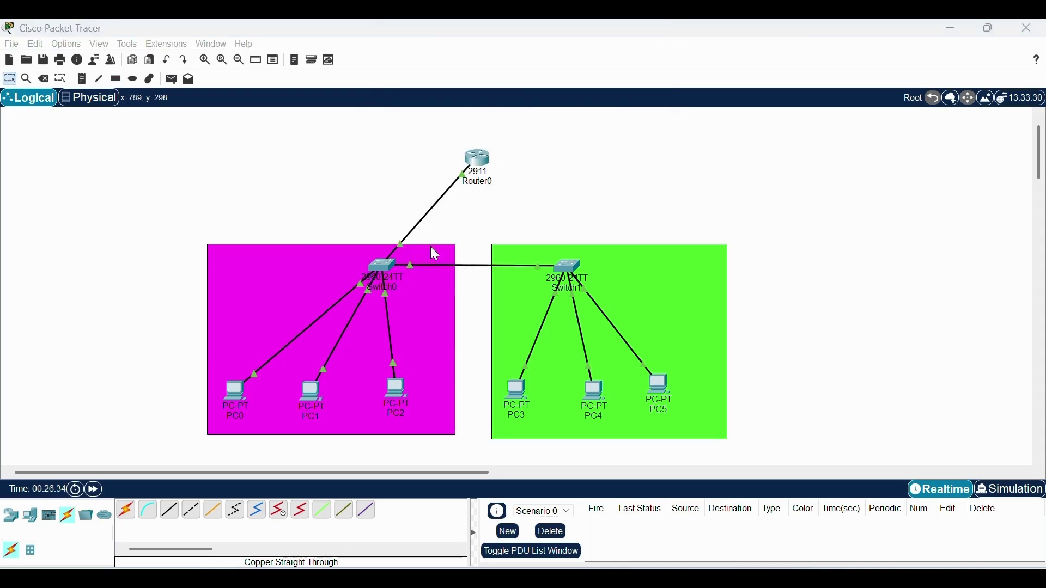
Rearrange Switch0, PC0, PC1 and PC2 so they sit evenly centred inside the magenta rectangle
{"action": "left_click_drag", "start_coordinate": [386, 274], "coordinate": [346, 275]}
{"action": "left_click_drag", "start_coordinate": [395, 383], "coordinate": [410, 381]}
{"action": "left_click_drag", "start_coordinate": [311, 393], "coordinate": [339, 388]}
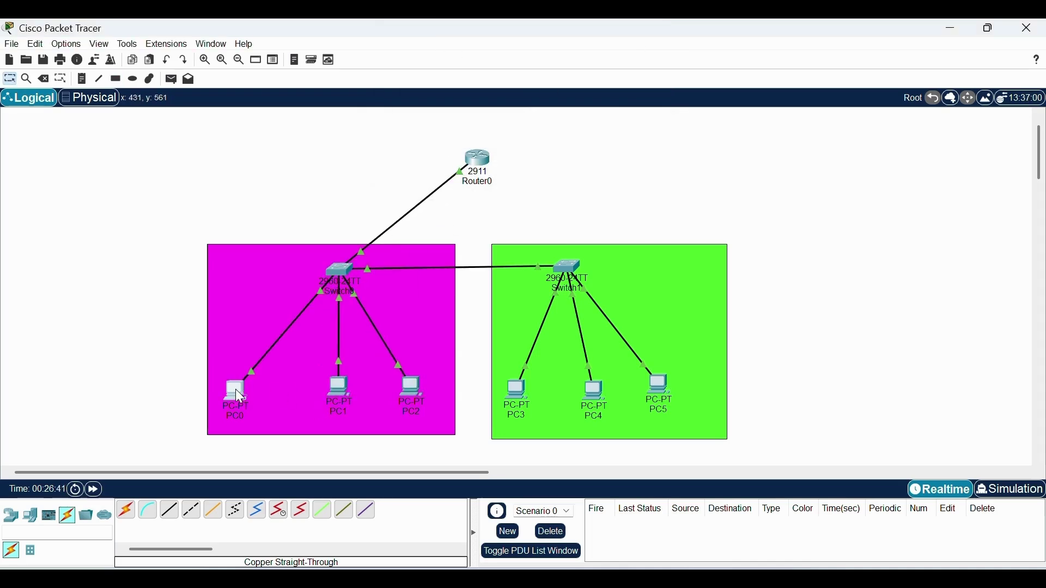
{"action": "left_click_drag", "start_coordinate": [236, 392], "coordinate": [251, 388]}
Rearrange Switch1, PC3, PC4 and PC5 so they sit evenly centred inside the green rectangle
{"action": "left_click_drag", "start_coordinate": [568, 267], "coordinate": [603, 267]}
{"action": "left_click_drag", "start_coordinate": [660, 386], "coordinate": [692, 387]}
{"action": "left_click_drag", "start_coordinate": [594, 391], "coordinate": [611, 391]}
{"action": "left_click_drag", "start_coordinate": [517, 389], "coordinate": [532, 388]}
Draw an ellipse with blue fill around Router0 and shift it so the router sits near its centre
{"action": "left_click", "coordinate": [133, 79]}
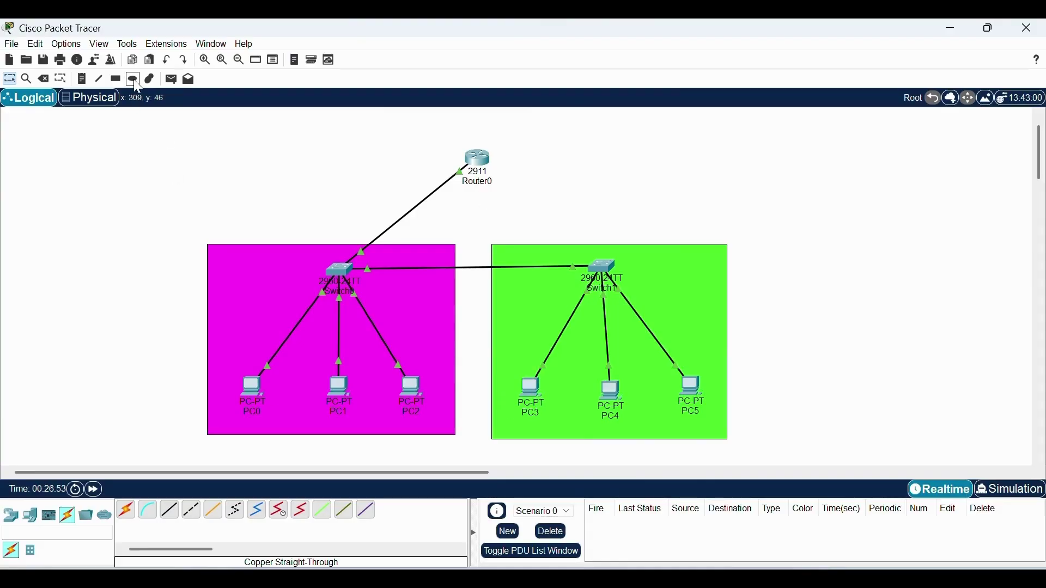
{"action": "left_click", "coordinate": [589, 109]}
{"action": "left_click", "coordinate": [540, 199]}
{"action": "left_click", "coordinate": [572, 407]}
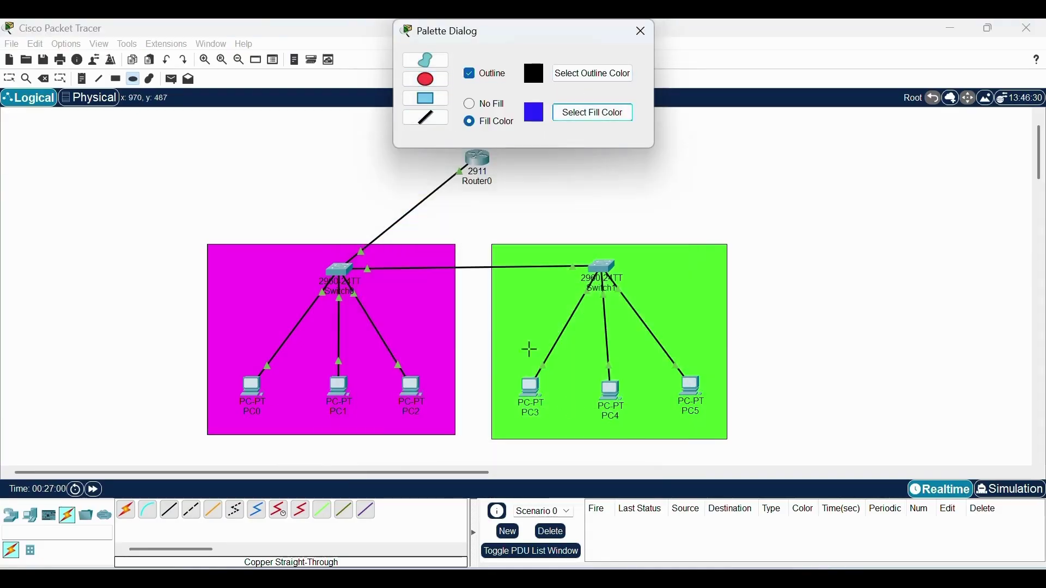
{"action": "left_click", "coordinate": [642, 31]}
{"action": "left_click_drag", "start_coordinate": [403, 137], "coordinate": [563, 227]}
{"action": "left_click", "coordinate": [475, 157]}
{"action": "left_click", "coordinate": [940, 124]}
{"action": "left_click_drag", "start_coordinate": [525, 189], "coordinate": [521, 175]}
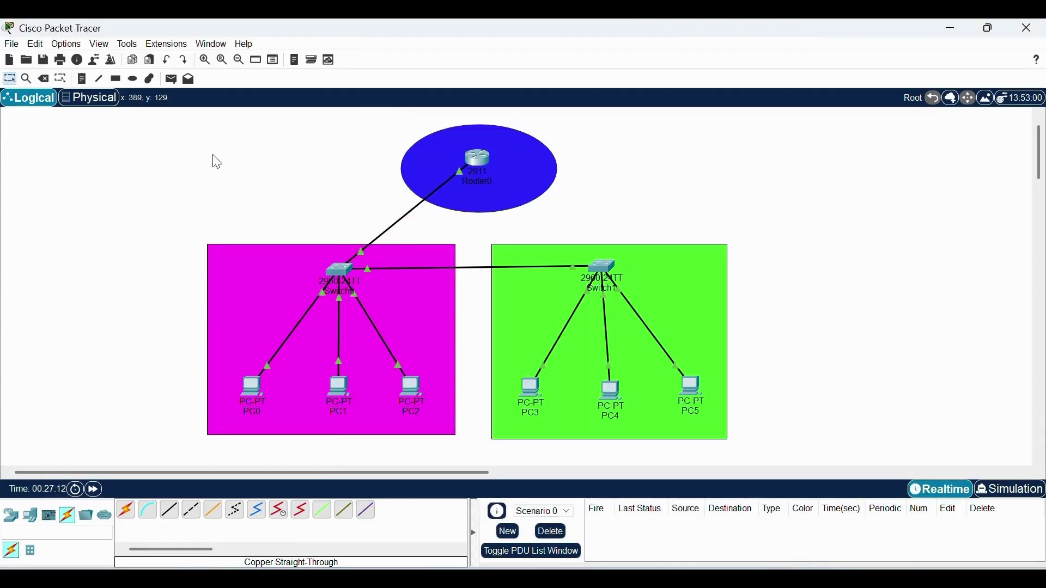
Try light cyan filled rectangles around PC1 and PC4
{"action": "left_click", "coordinate": [115, 79]}
{"action": "left_click", "coordinate": [579, 114]}
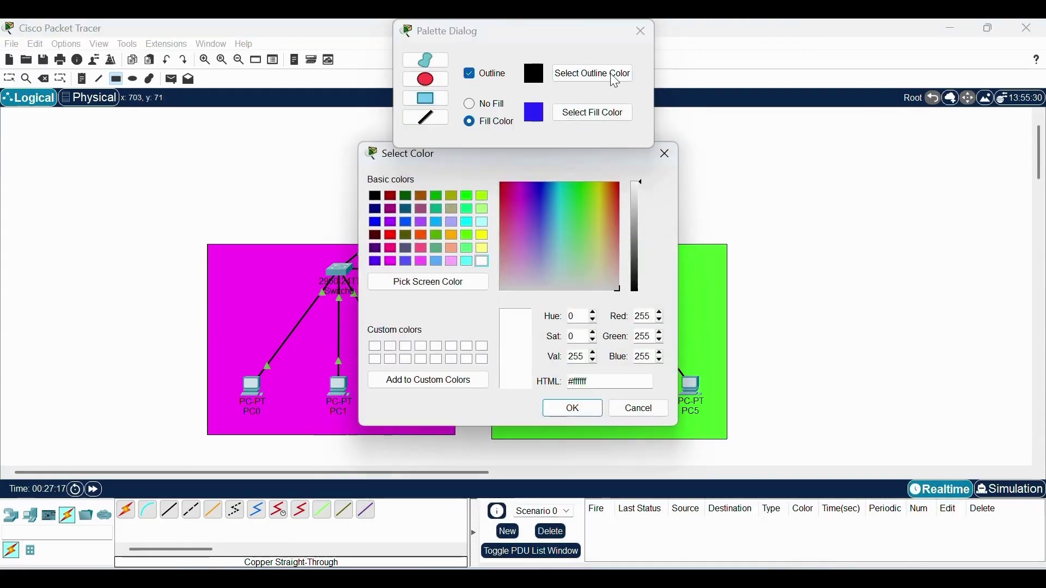
{"action": "left_click", "coordinate": [561, 247]}
{"action": "left_click", "coordinate": [573, 408]}
{"action": "left_click_drag", "start_coordinate": [308, 367], "coordinate": [368, 430]}
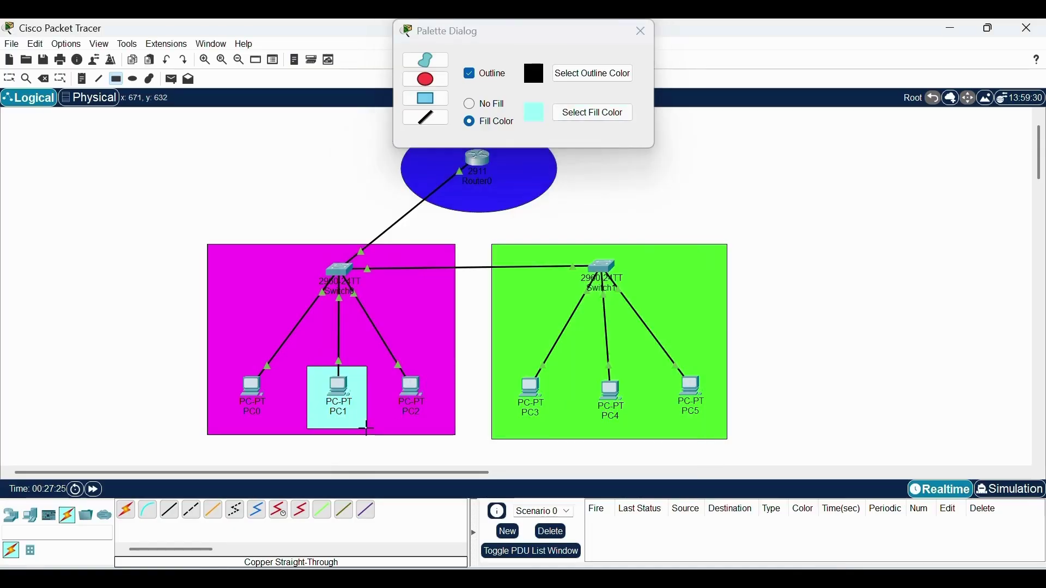
{"action": "left_click_drag", "start_coordinate": [575, 364], "coordinate": [644, 433]}
{"action": "left_click", "coordinate": [641, 31]}
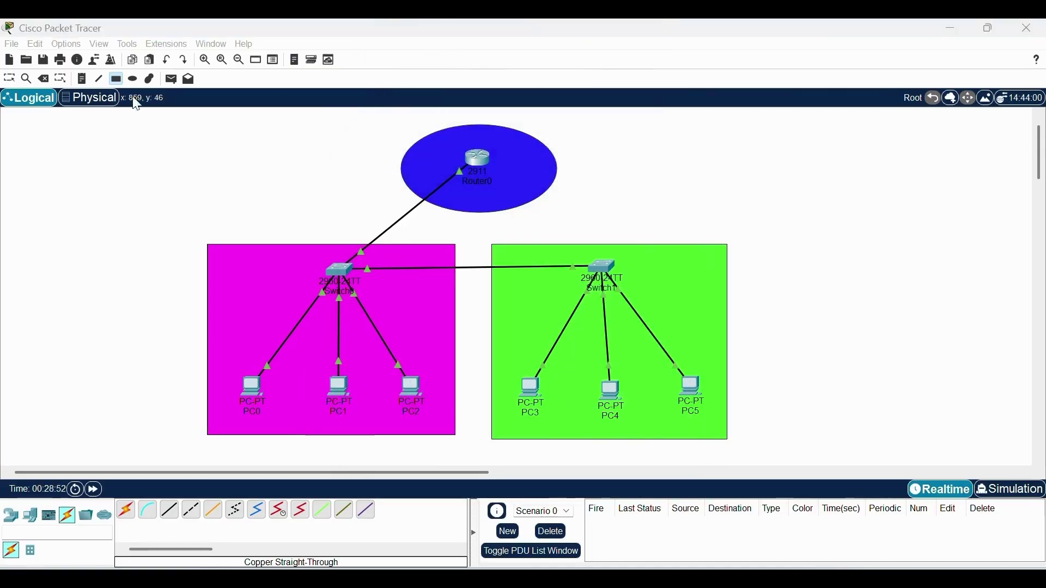
Draw rectangles with light cyan fill #77f1ff around PC0 and PC3
{"action": "left_click", "coordinate": [115, 79]}
{"action": "left_click", "coordinate": [595, 115]}
{"action": "left_click", "coordinate": [558, 233]}
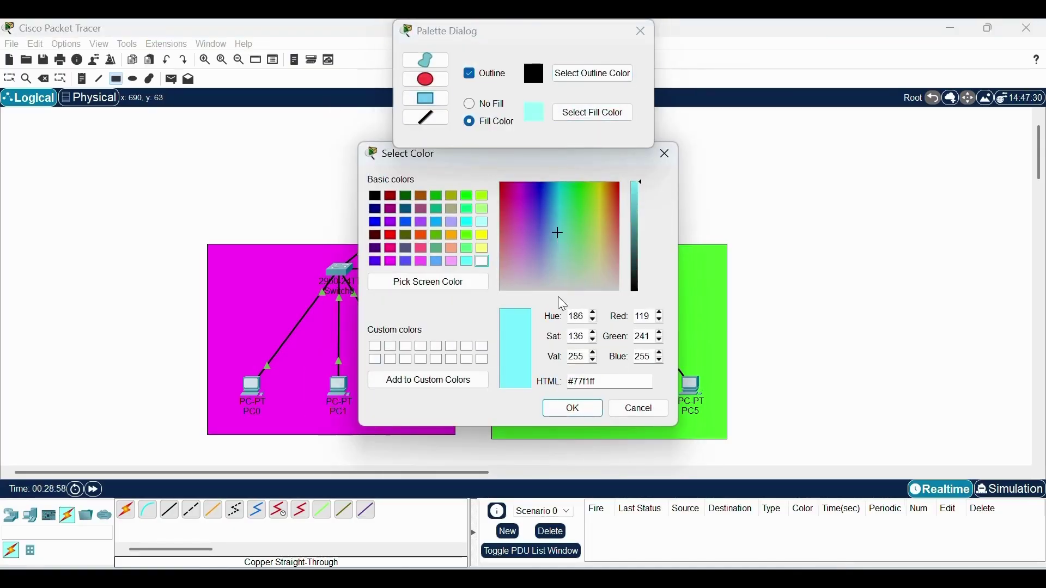
{"action": "left_click", "coordinate": [573, 409]}
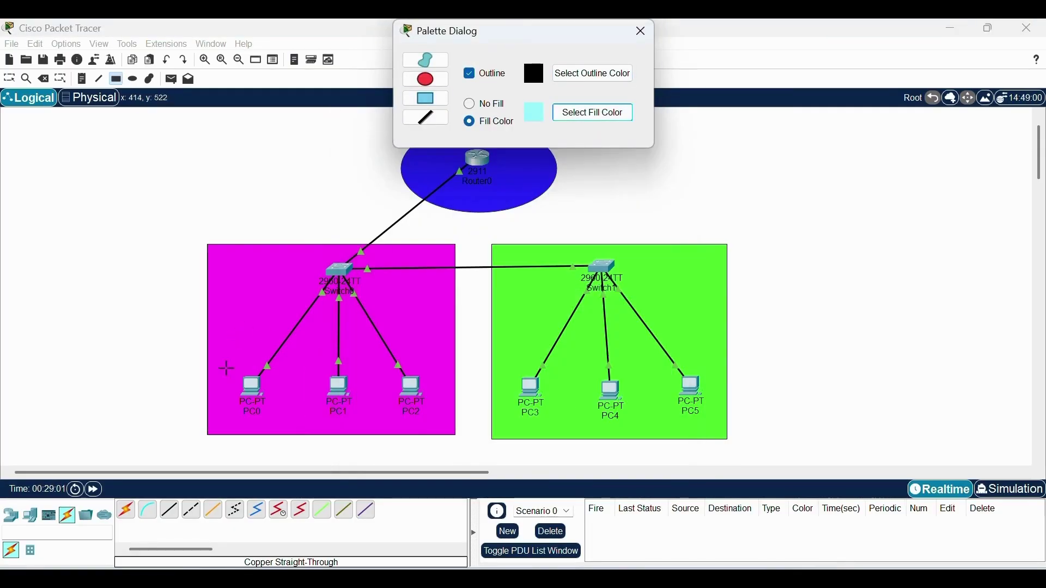
{"action": "left_click_drag", "start_coordinate": [224, 363], "coordinate": [288, 426]}
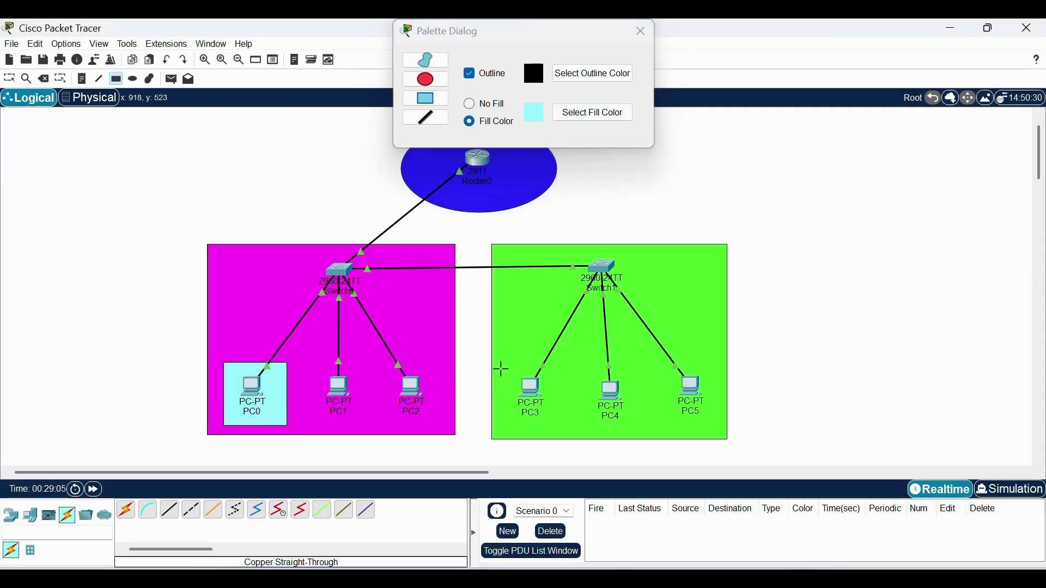
{"action": "left_click_drag", "start_coordinate": [502, 369], "coordinate": [562, 428]}
Draw rectangles with light yellow fill #fdff86 around PC1 and PC4
{"action": "left_click", "coordinate": [583, 115]}
{"action": "left_click", "coordinate": [600, 239]}
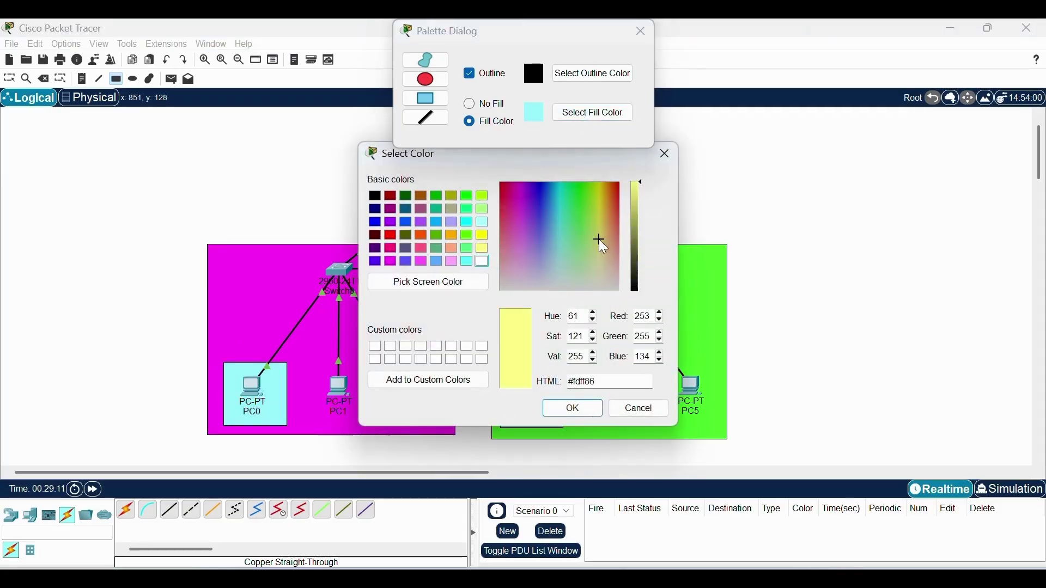
{"action": "left_click", "coordinate": [573, 409]}
{"action": "left_click_drag", "start_coordinate": [306, 364], "coordinate": [366, 423]}
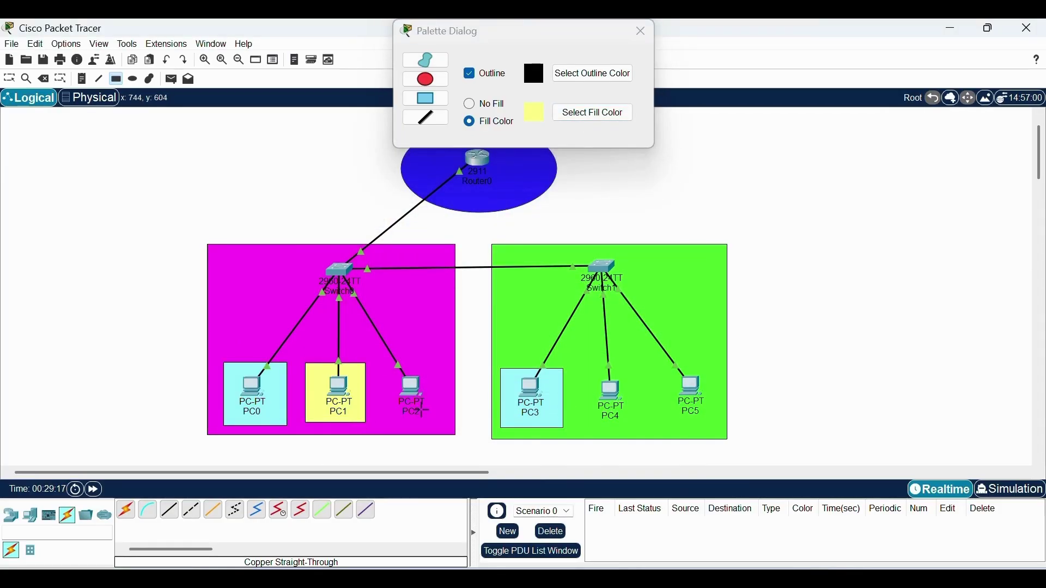
{"action": "left_click_drag", "start_coordinate": [576, 366], "coordinate": [641, 430]}
Draw rectangles with salmon fill #ffa492 around PC2 and PC5, and close the drawing palette
{"action": "left_click", "coordinate": [593, 113]}
{"action": "left_click", "coordinate": [617, 244]}
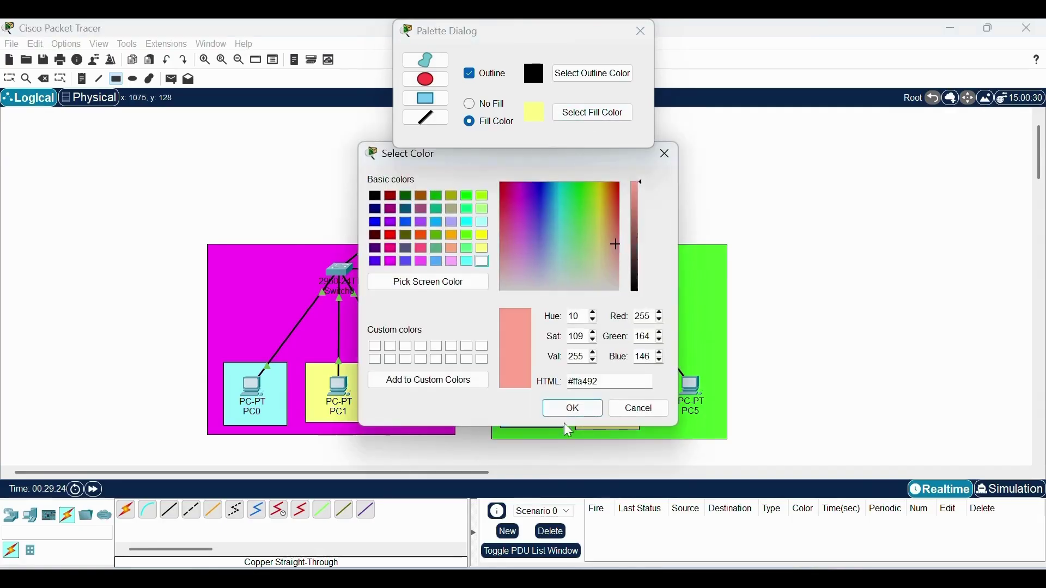
{"action": "left_click", "coordinate": [574, 408]}
{"action": "left_click_drag", "start_coordinate": [380, 364], "coordinate": [445, 428]}
{"action": "left_click_drag", "start_coordinate": [657, 373], "coordinate": [717, 433]}
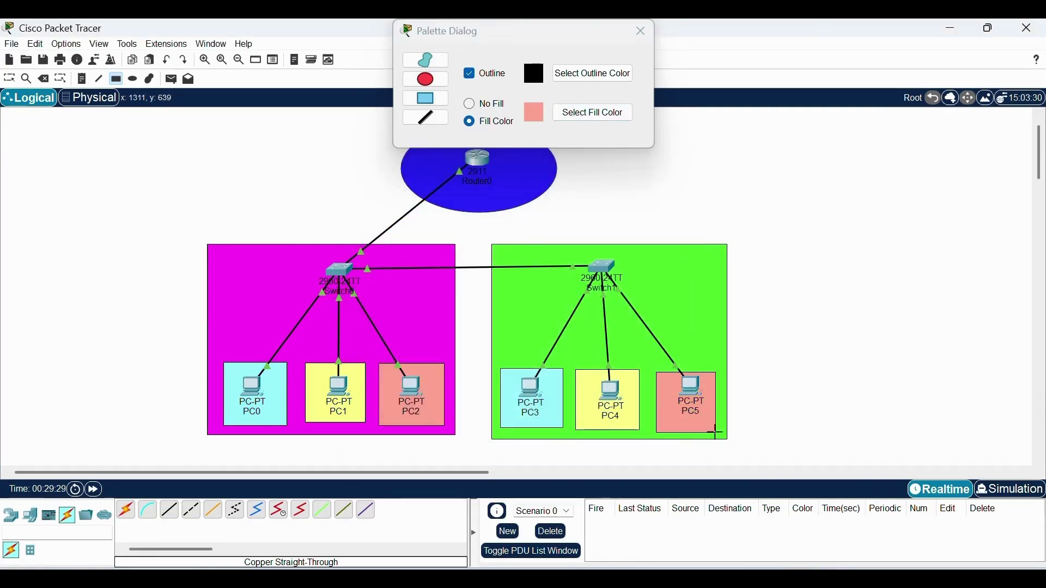
{"action": "left_click", "coordinate": [641, 31]}
Add the text notes "First Floor" and "SW1" beside the switch in the magenta area
{"action": "left_click", "coordinate": [82, 79]}
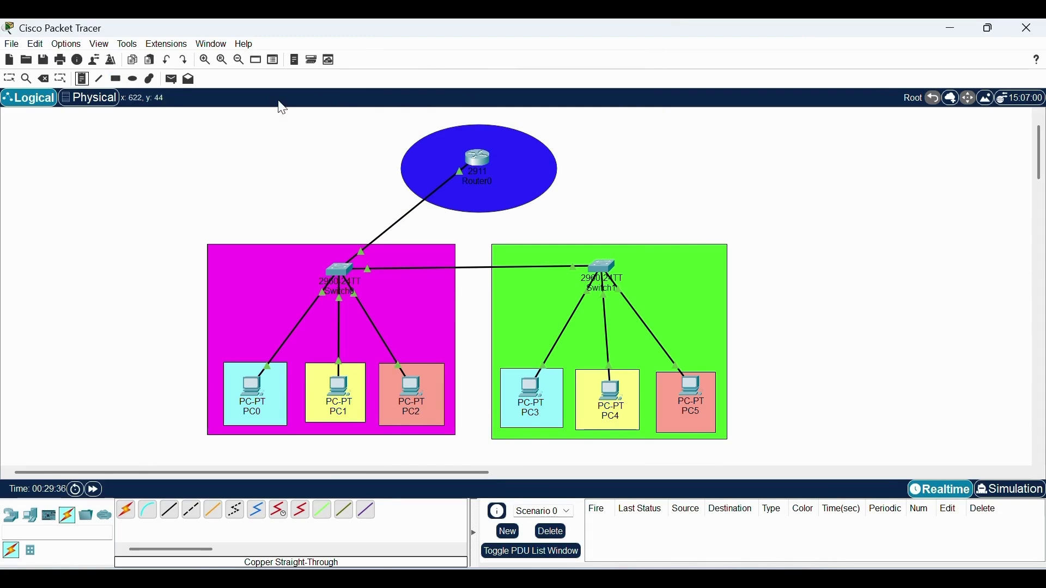
{"action": "left_click", "coordinate": [221, 262]}
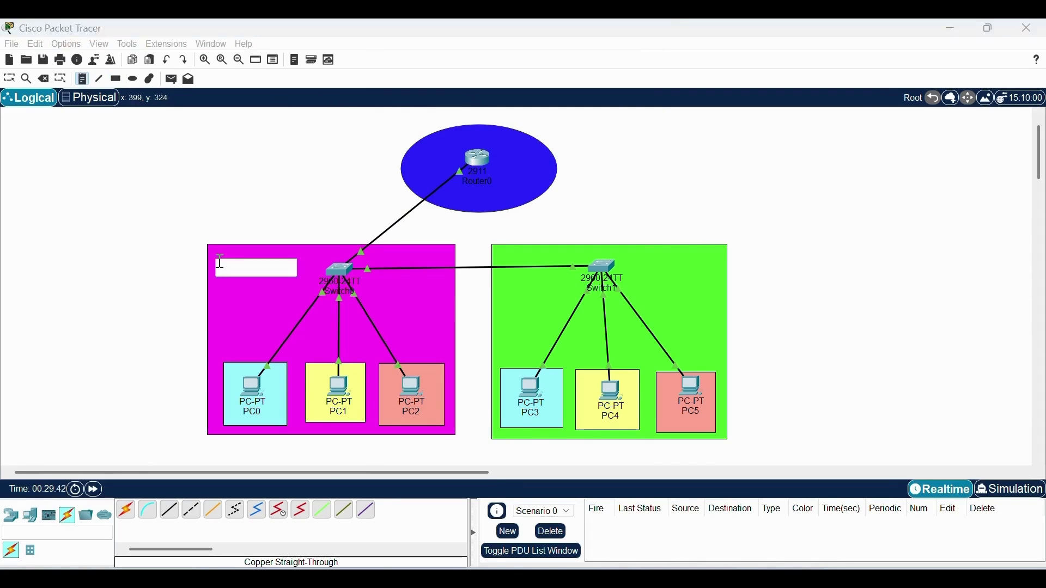
{"action": "key", "text": "Escape"}
{"action": "left_click", "coordinate": [229, 268]}
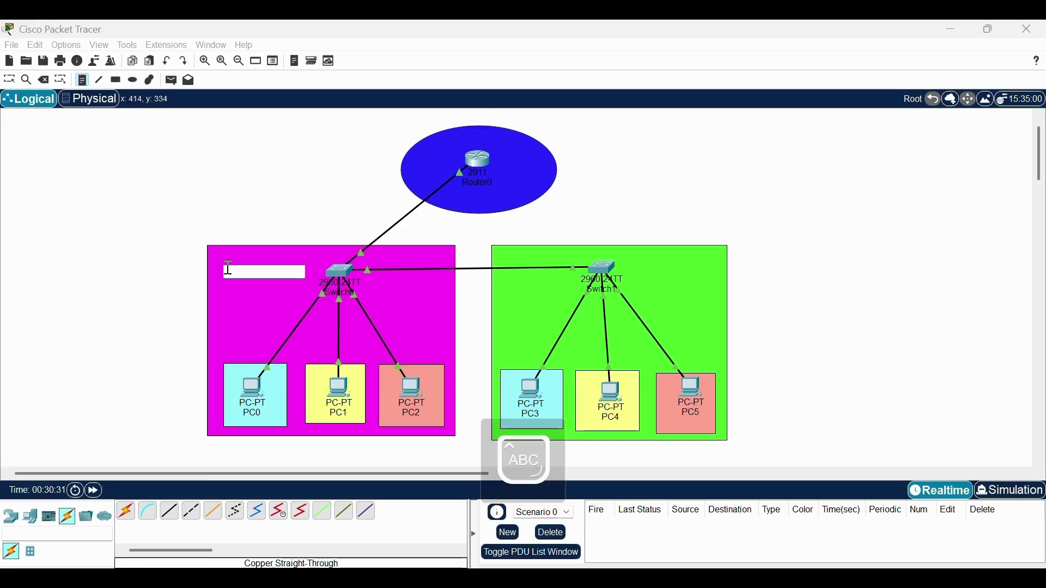
{"action": "type", "text": "First Floor"}
{"action": "left_click", "coordinate": [373, 287]}
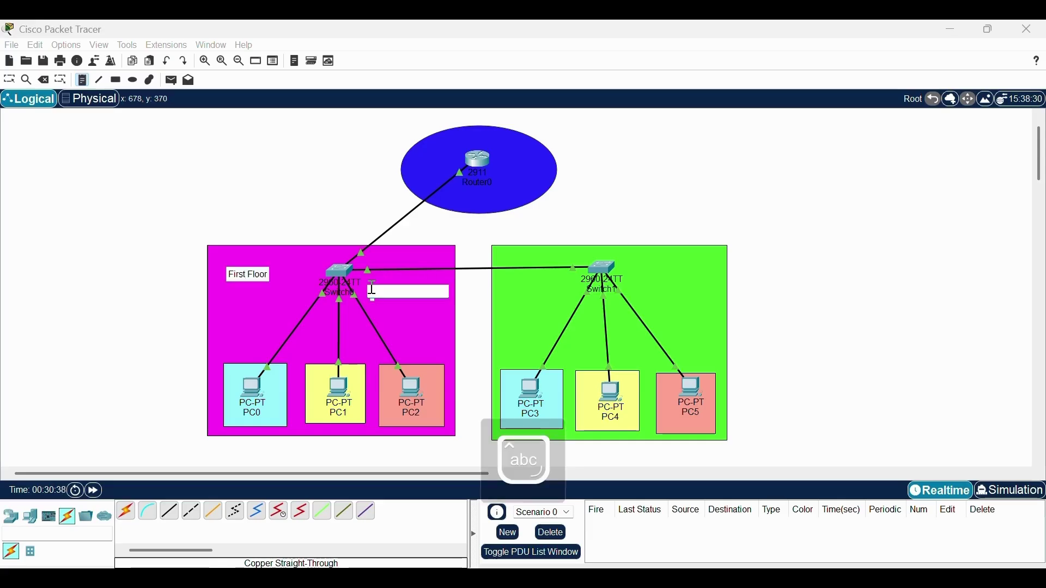
{"action": "type", "text": "SW1"}
Add the text notes "SW2" and "Second Floor" on either side of the switch in the green area
{"action": "left_click", "coordinate": [535, 288]}
{"action": "type", "text": "SW2"}
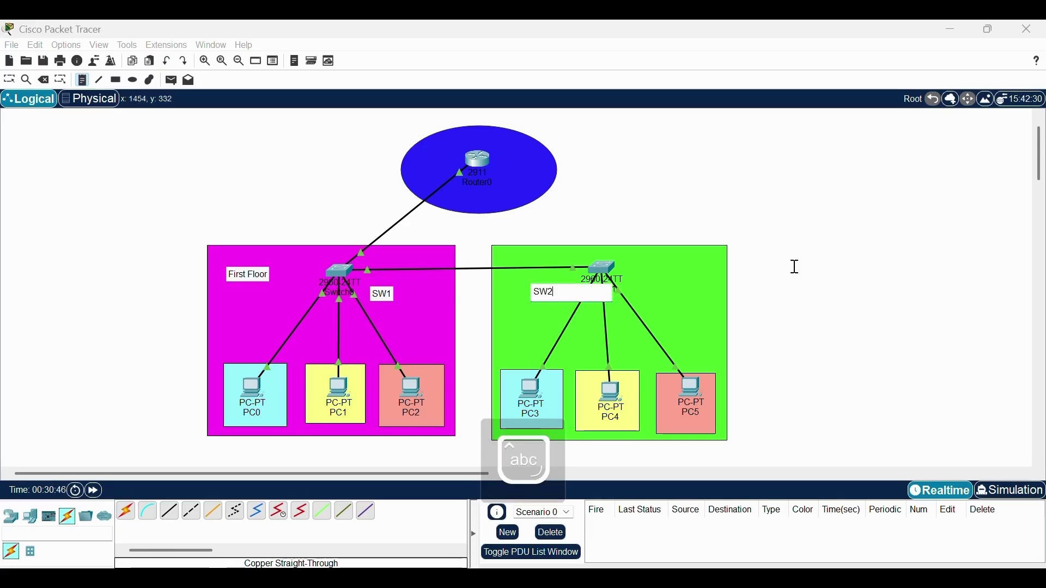
{"action": "left_click", "coordinate": [658, 267]}
{"action": "type", "text": "Second Floor"}
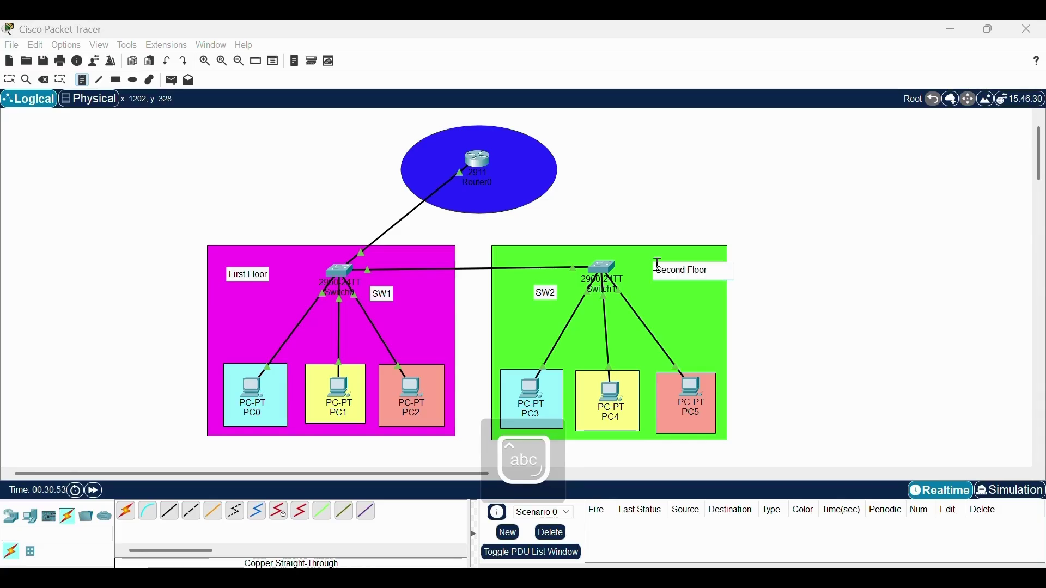
Label the second-floor PCs with text notes: "IT" at PC5, "Sales" at PC4 and "Admin" at PC3
{"action": "left_click", "coordinate": [672, 427]}
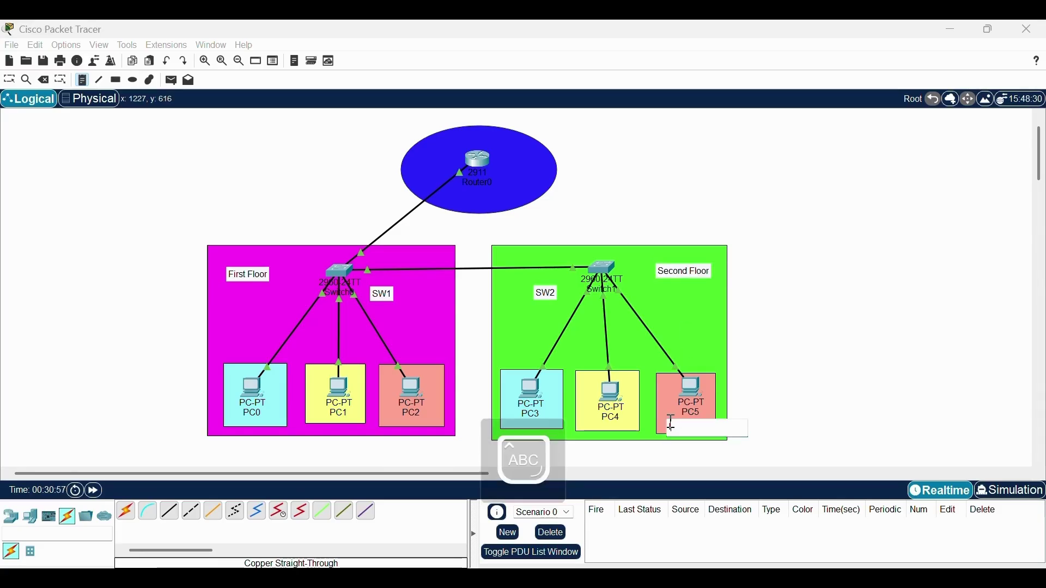
{"action": "left_click", "coordinate": [584, 422]}
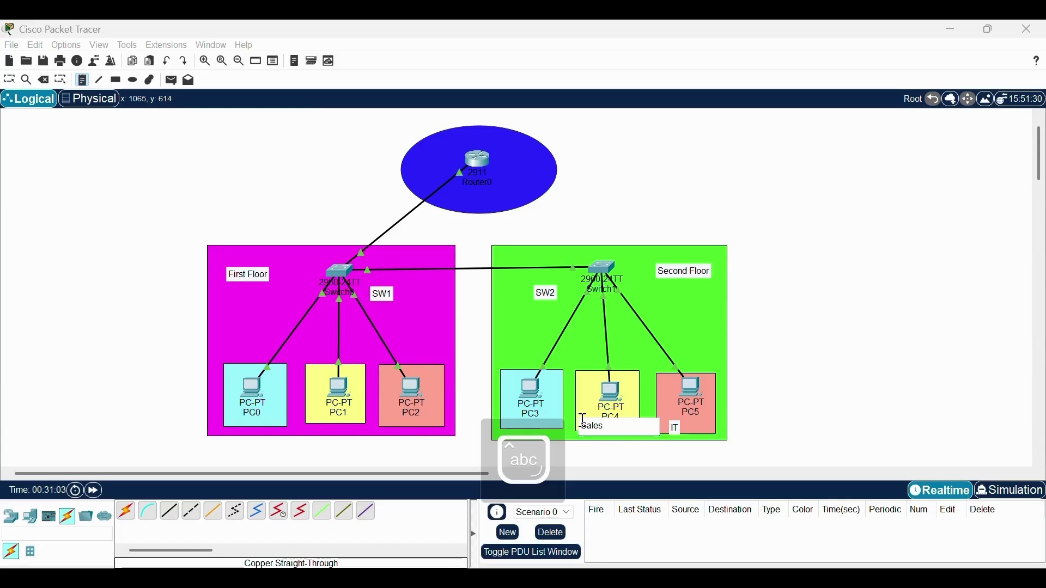
{"action": "left_click", "coordinate": [512, 419]}
{"action": "type", "text": "Admin"}
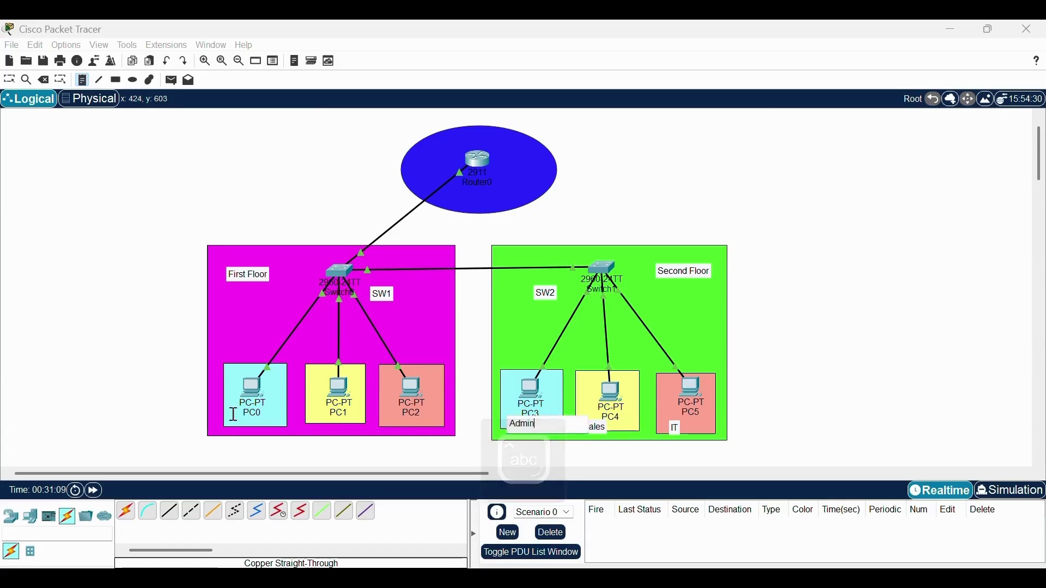
Label the first-floor PCs with text notes: "Admin" at PC0, "Sales" at PC1 and "IT" at PC2
{"action": "left_click", "coordinate": [235, 418]}
{"action": "type", "text": "Admin"}
{"action": "left_click", "coordinate": [315, 419]}
{"action": "type", "text": "Sales"}
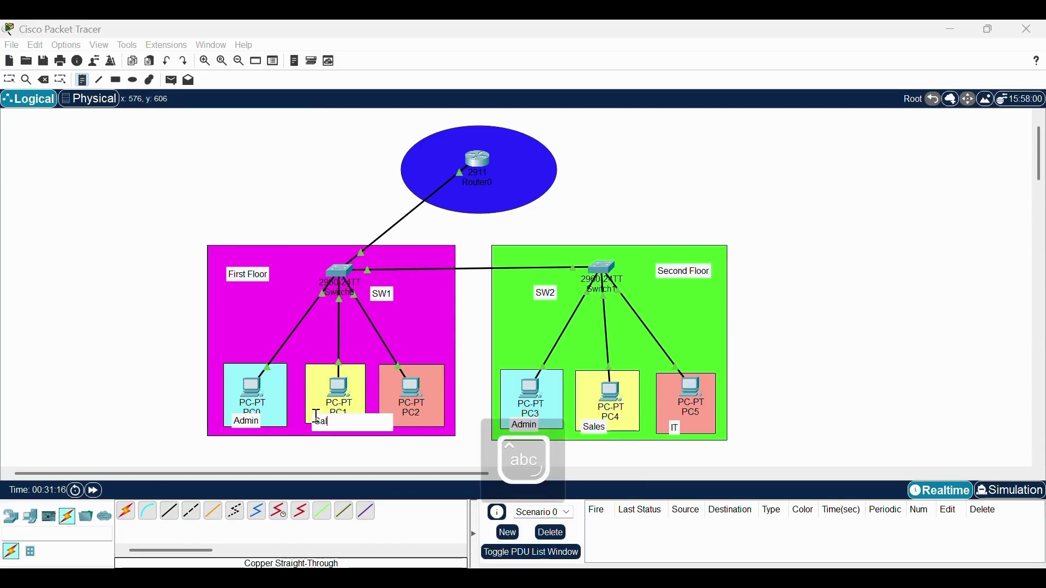
{"action": "left_click", "coordinate": [415, 419]}
{"action": "type", "text": "IT"}
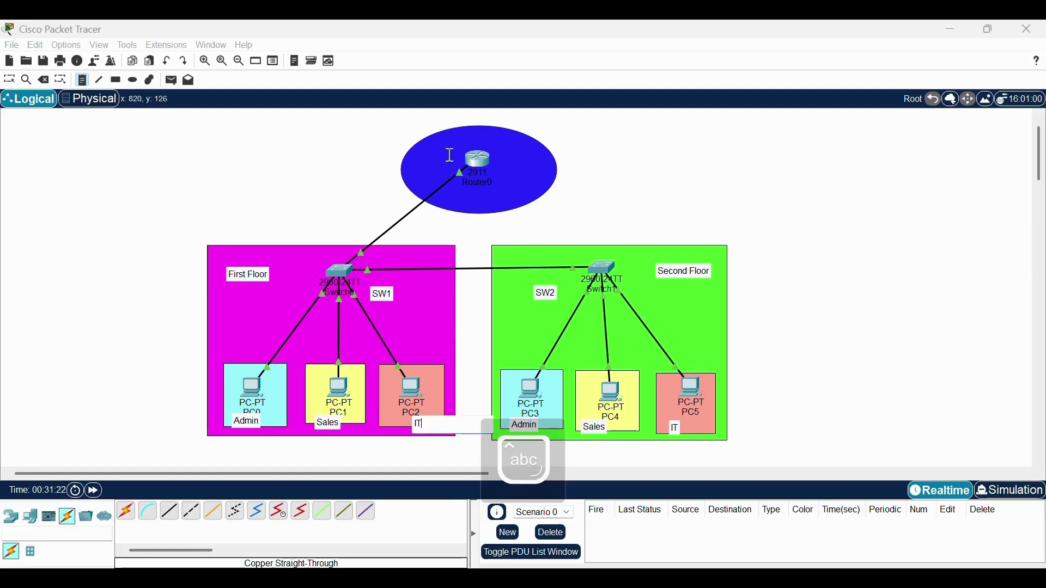
Add a "ROUTER" text note in the blue ellipse and position it just below the router icon
{"action": "left_click", "coordinate": [470, 193]}
{"action": "type", "text": "ROUTER"}
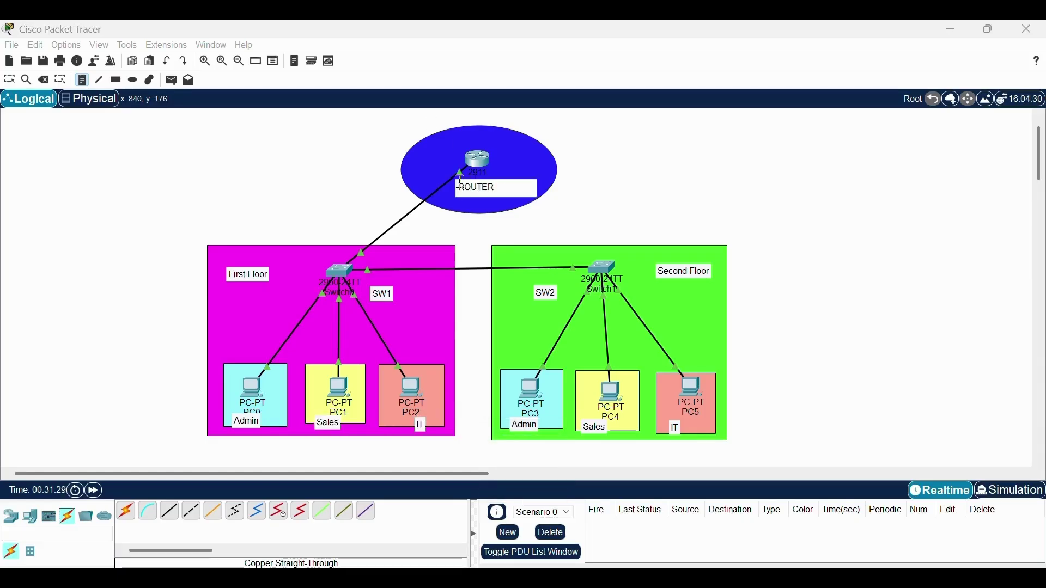
{"action": "key", "text": "Escape"}
{"action": "left_click_drag", "start_coordinate": [479, 189], "coordinate": [479, 185]}
Reposition the SW2 and department notes inside their coloured areas and nudge PC4, PC0 and PC1 for a tidier layout
{"action": "left_click_drag", "start_coordinate": [546, 293], "coordinate": [560, 281]}
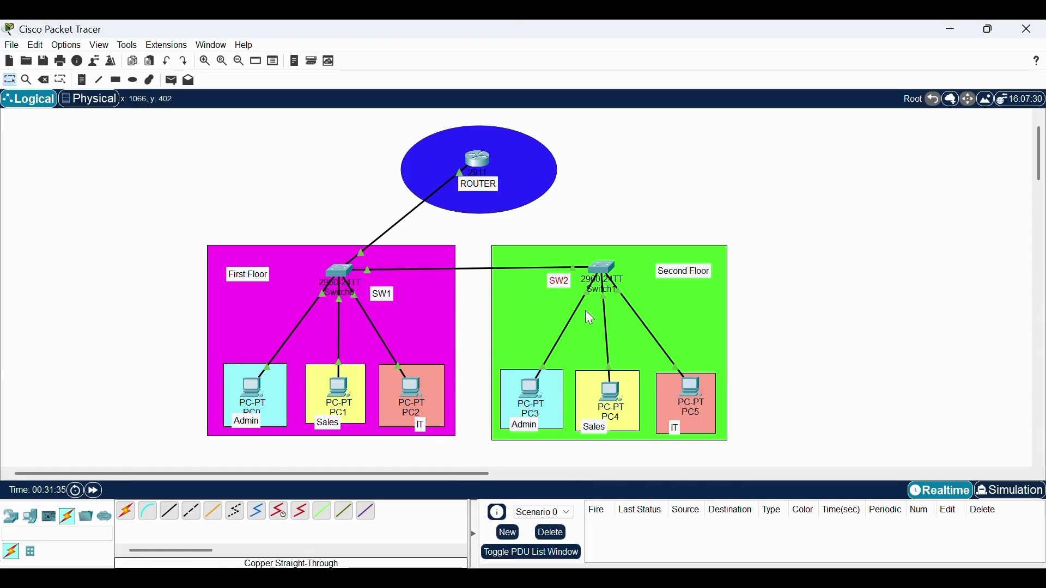
{"action": "left_click_drag", "start_coordinate": [595, 428], "coordinate": [617, 389]}
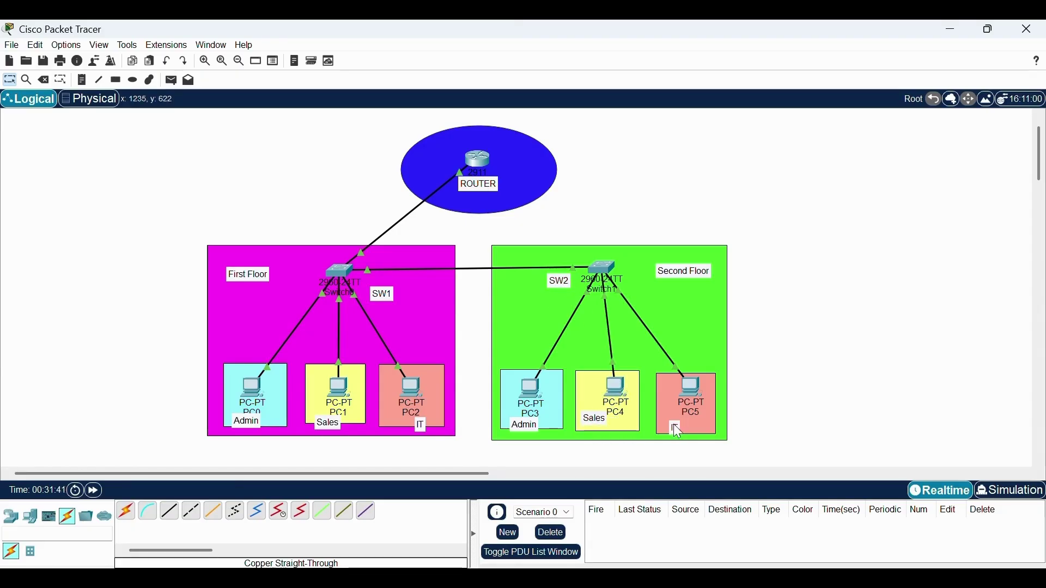
{"action": "left_click_drag", "start_coordinate": [676, 428], "coordinate": [672, 421]}
{"action": "left_click_drag", "start_coordinate": [528, 426], "coordinate": [547, 420]}
{"action": "left_click_drag", "start_coordinate": [421, 426], "coordinate": [434, 415]}
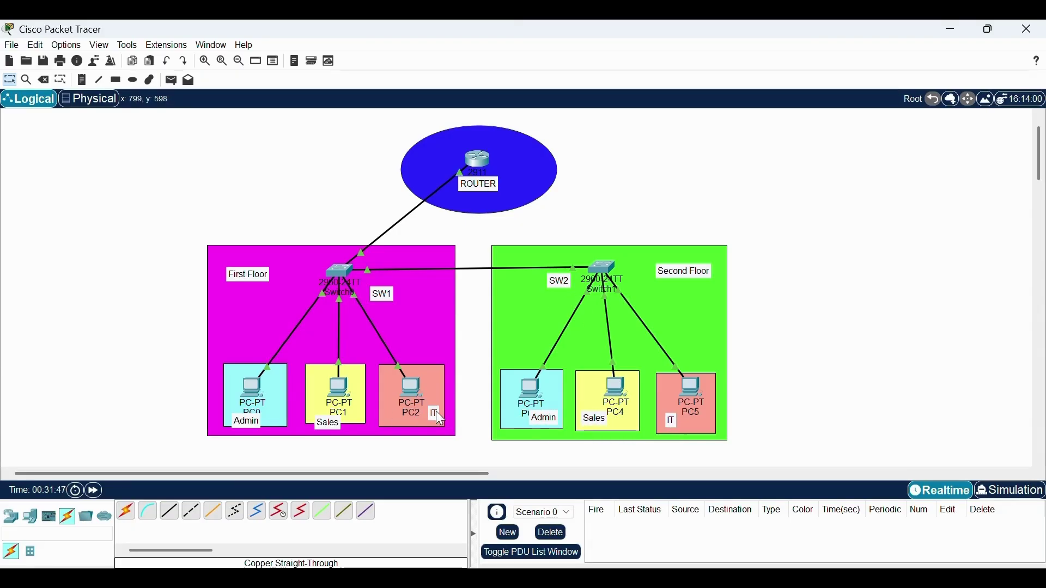
{"action": "left_click_drag", "start_coordinate": [329, 427], "coordinate": [330, 418]}
{"action": "left_click_drag", "start_coordinate": [245, 424], "coordinate": [249, 385]}
{"action": "left_click_drag", "start_coordinate": [342, 392], "coordinate": [349, 385]}
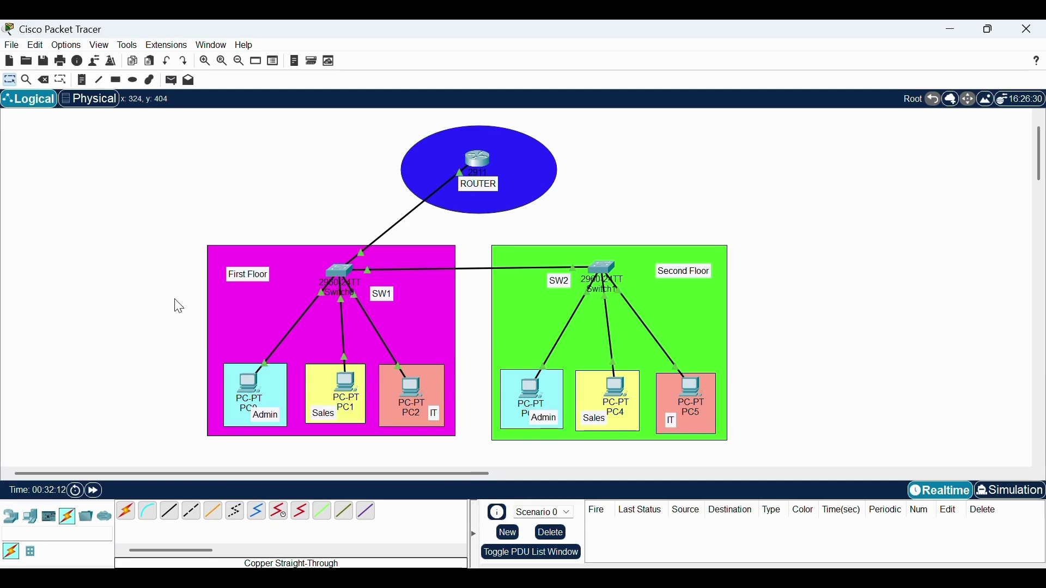
{"action": "scroll", "coordinate": [168, 252], "scroll_direction": "up", "scroll_amount": 1}
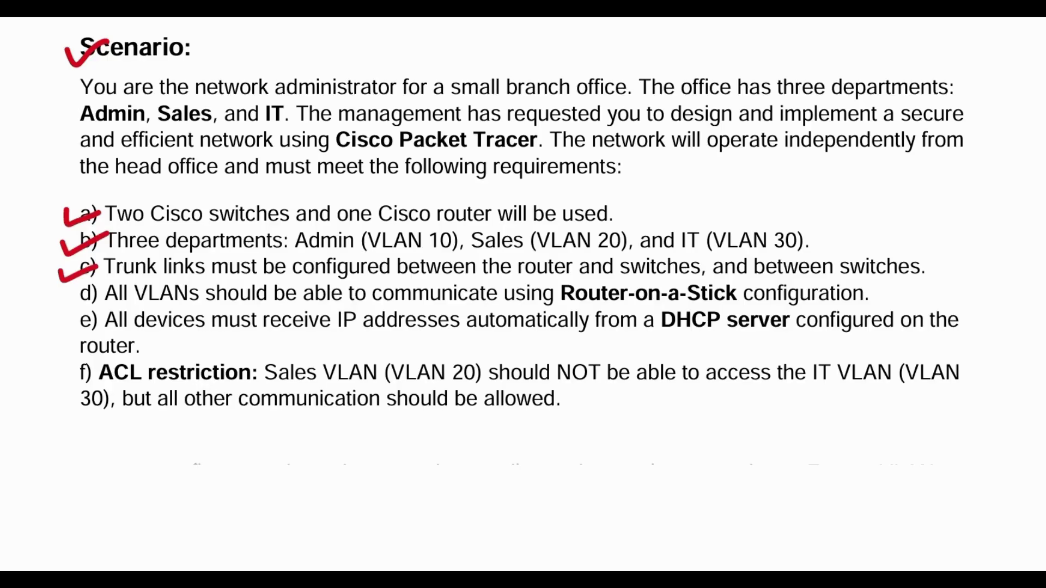
{"action": "left_click_drag", "start_coordinate": [58, 298], "coordinate": [98, 289]}
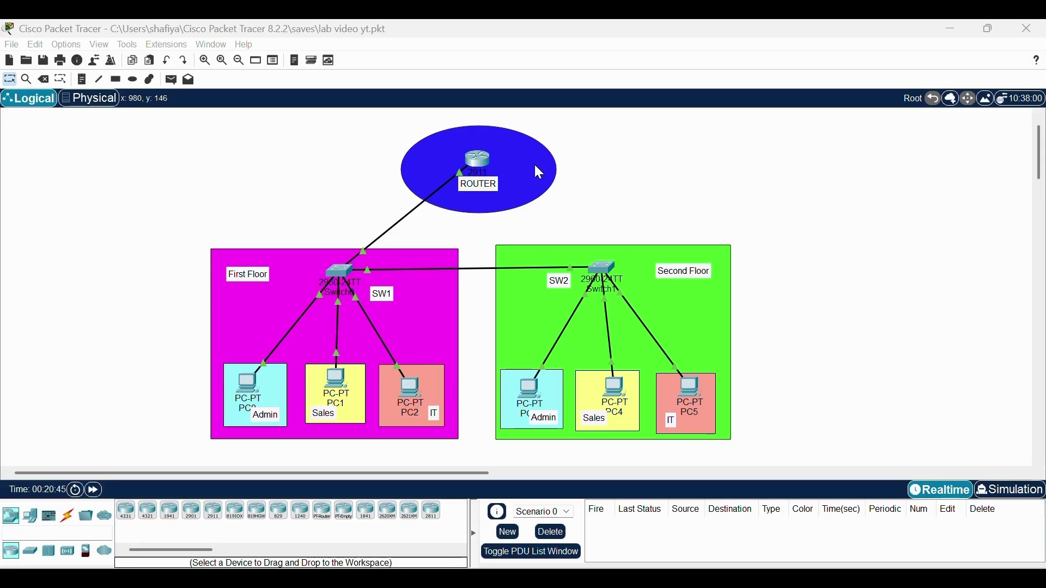
Open Router0's command line and enter global configuration mode with ena and conf t
{"action": "left_click", "coordinate": [479, 160]}
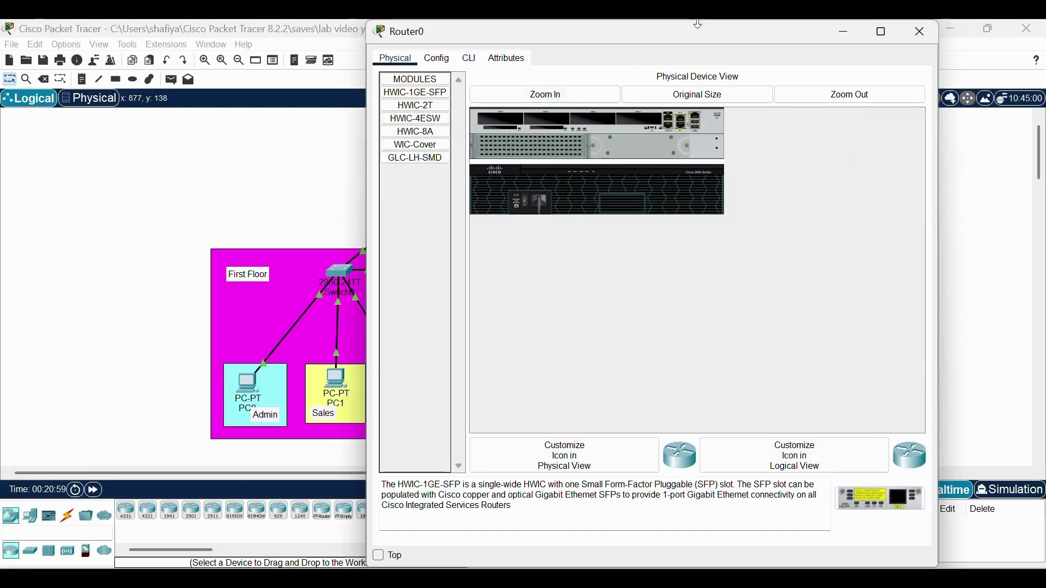
{"action": "left_click_drag", "start_coordinate": [699, 24], "coordinate": [699, 139]}
{"action": "left_click", "coordinate": [470, 173]}
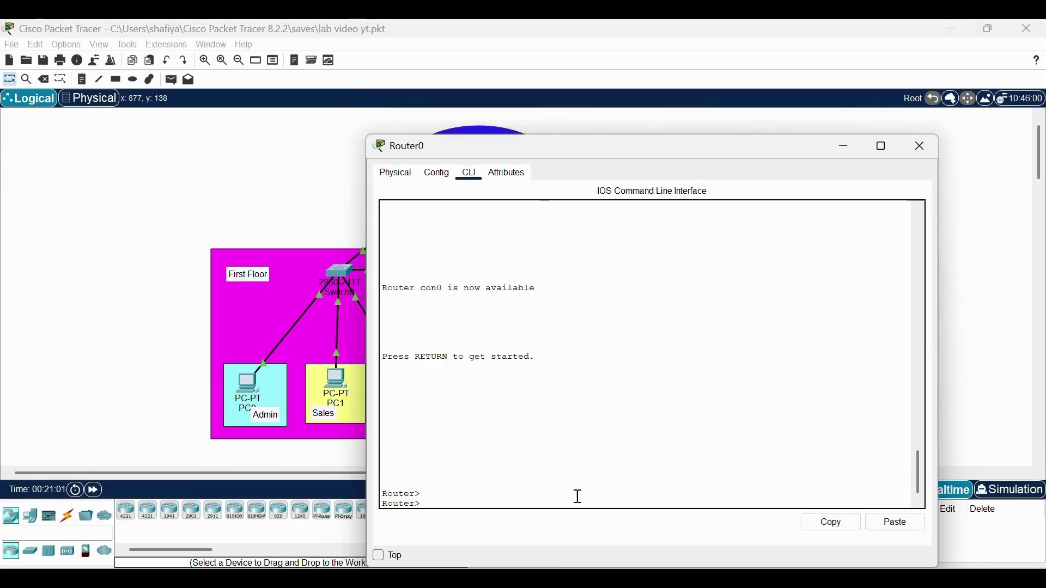
{"action": "type", "text": "ena"}
{"action": "key", "text": "Return"}
{"action": "type", "text": "conf t"}
{"action": "key", "text": "Return"}
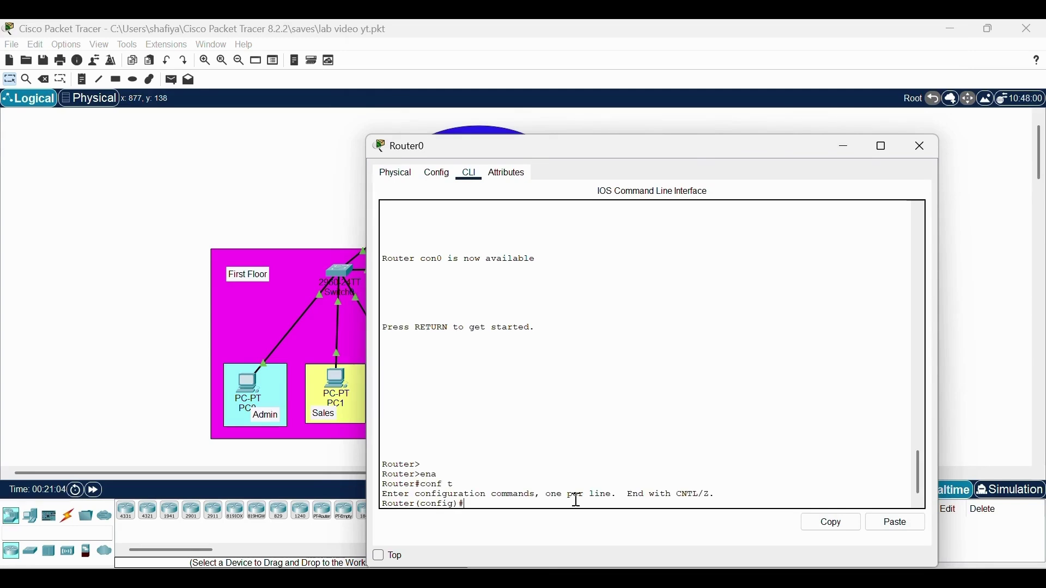
Create subinterface g0/0.10 on the router, moving its window aside to uncover the topology
{"action": "type", "text": "int"}
{"action": "left_click_drag", "start_coordinate": [604, 136], "coordinate": [722, 126]}
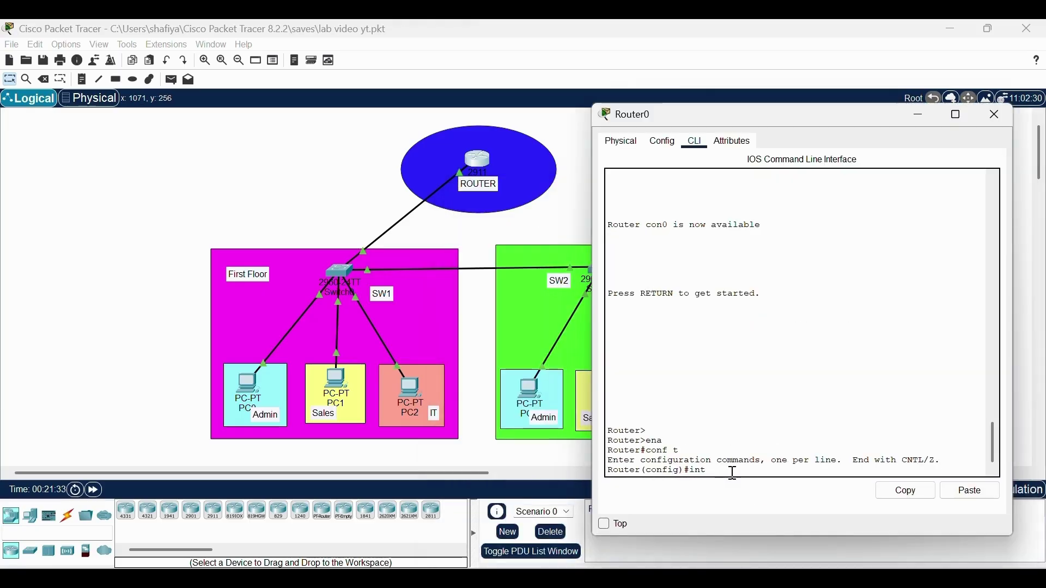
{"action": "type", "text": "0/0.10"}
{"action": "left_click_drag", "start_coordinate": [751, 471], "coordinate": [709, 471]}
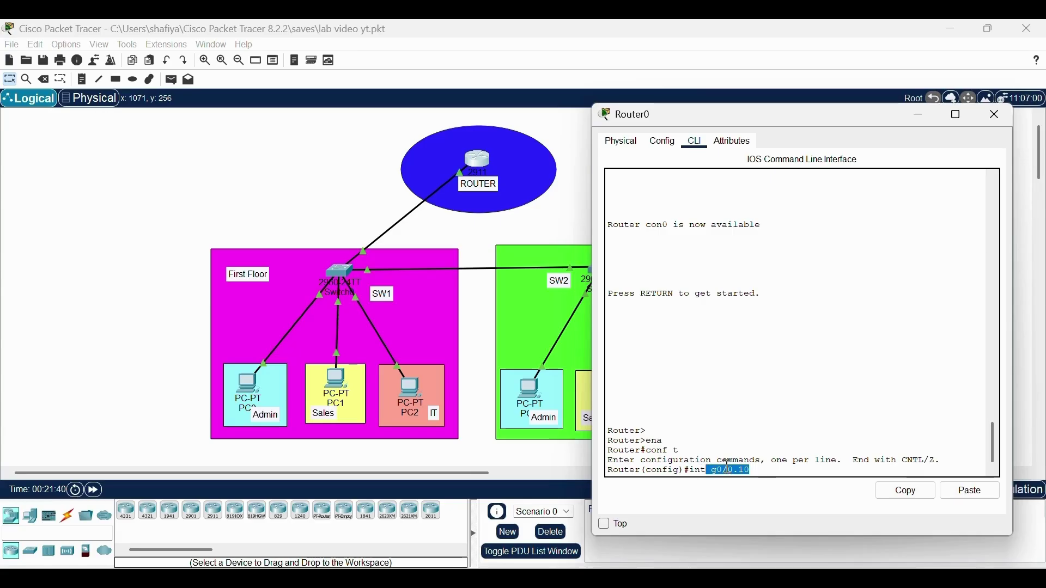
{"action": "left_click", "coordinate": [489, 302]}
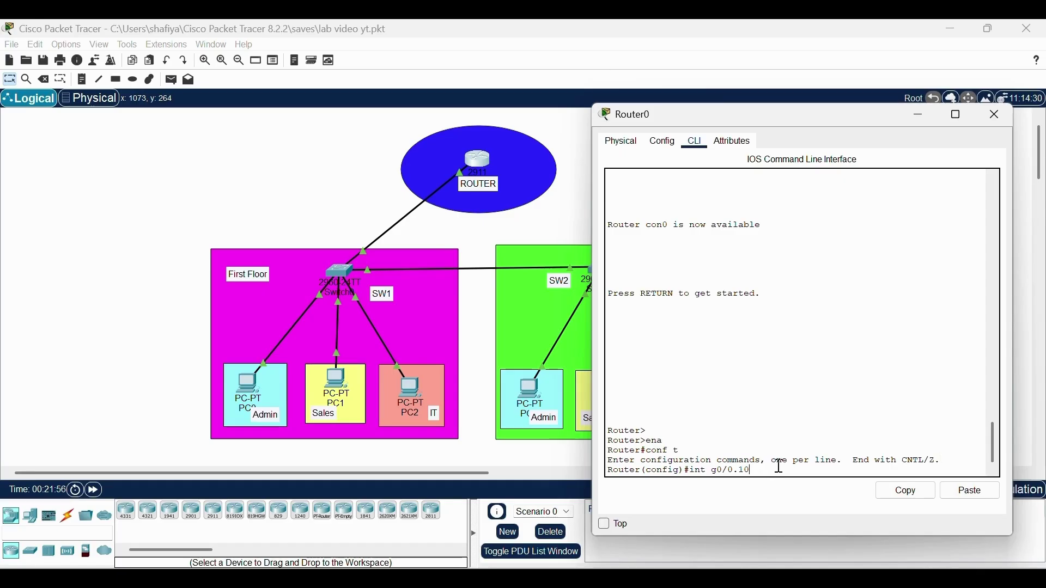
{"action": "key", "text": "Return"}
{"action": "key", "text": "Return"}
Set the encapsulation of subinterface g0/0.10 to dot1q with VLAN 10
{"action": "type", "text": "enca"}
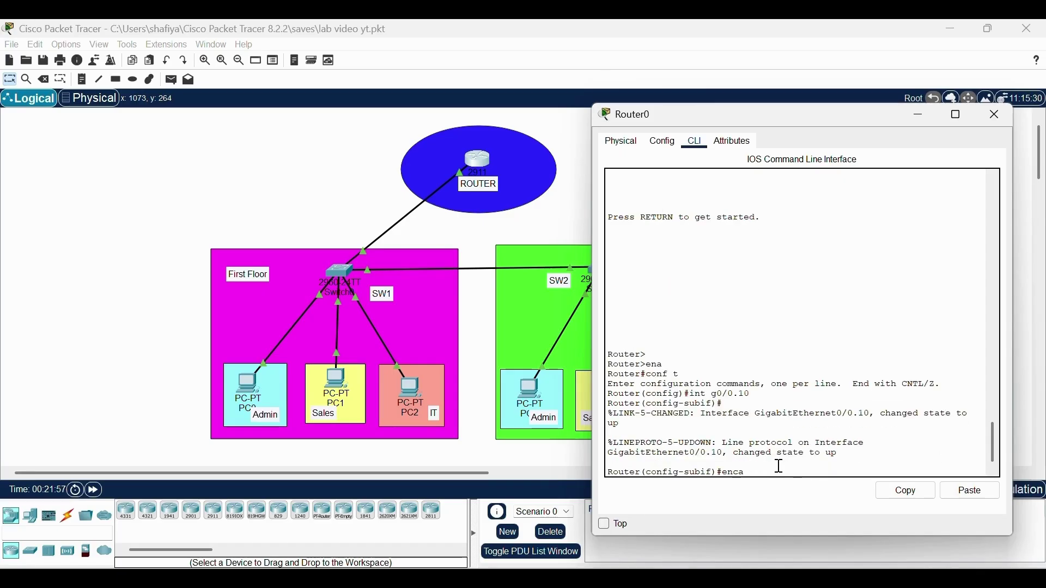
{"action": "type", "text": "psulation "}
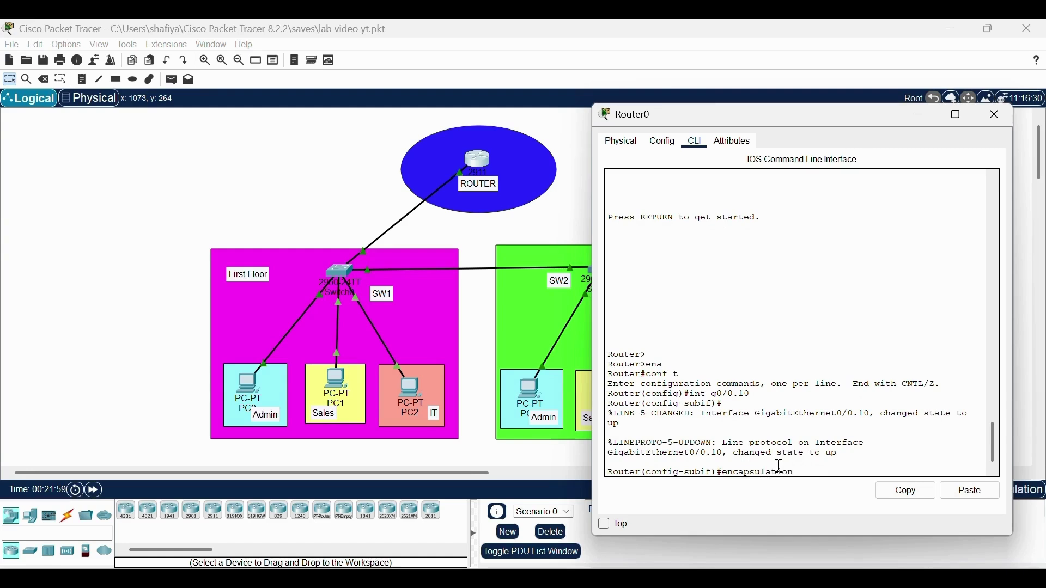
{"action": "type", "text": "dot1q 10"}
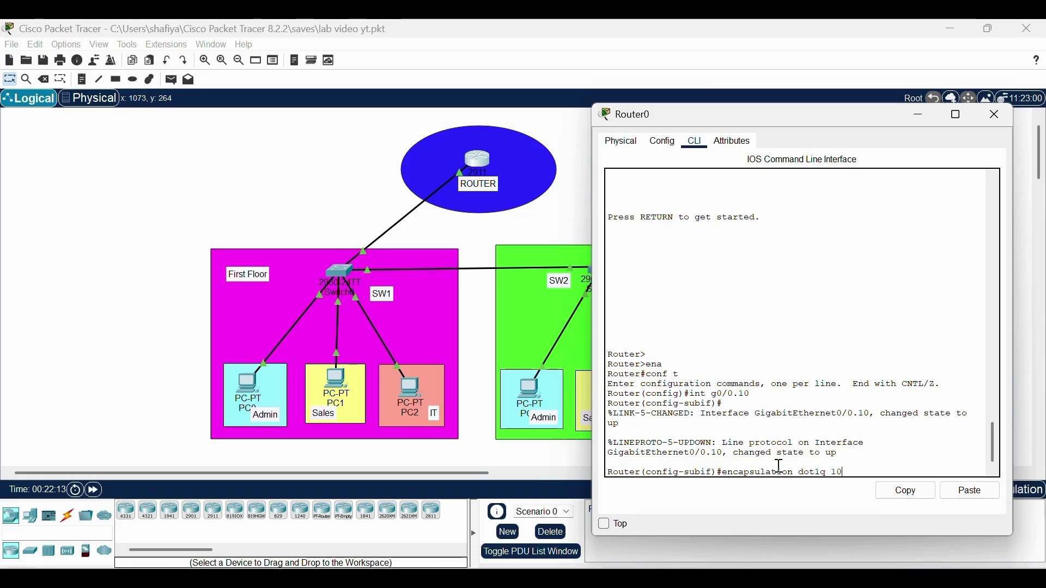
{"action": "key", "text": "Return"}
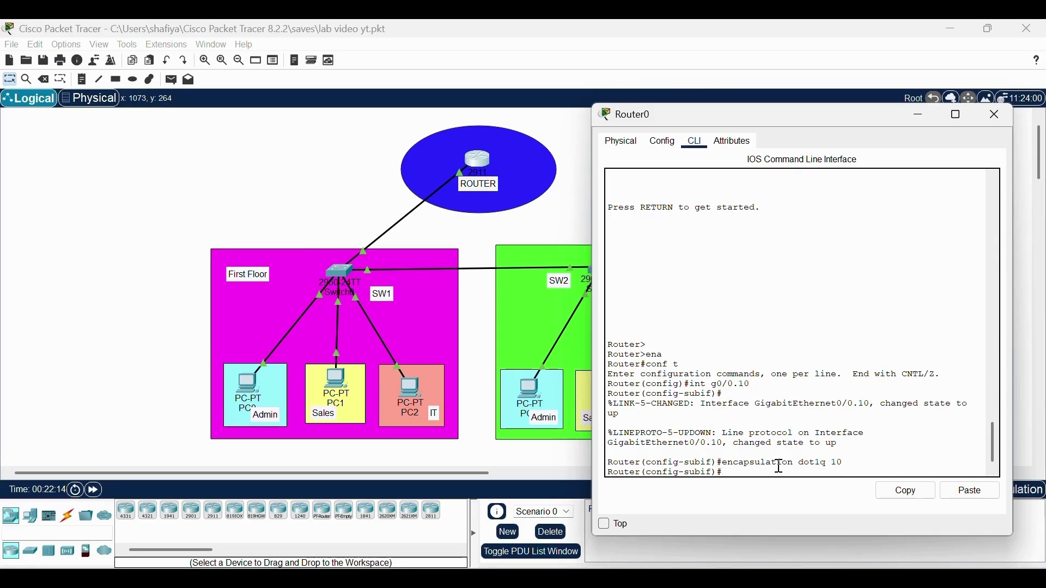
Assign IP address 192.168.10.1 with mask 255.255.255.0 to subinterface g0/0.10, and exit to global configuration mode
{"action": "type", "text": "ip add 192.168."}
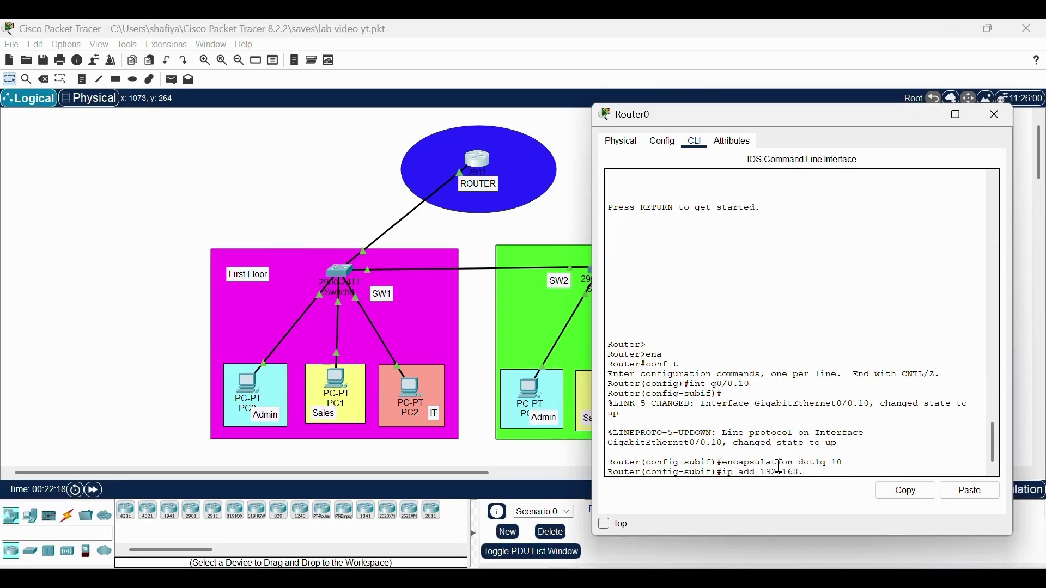
{"action": "type", "text": "10."}
{"action": "key", "text": "BackSpace"}
{"action": "type", "text": "1"}
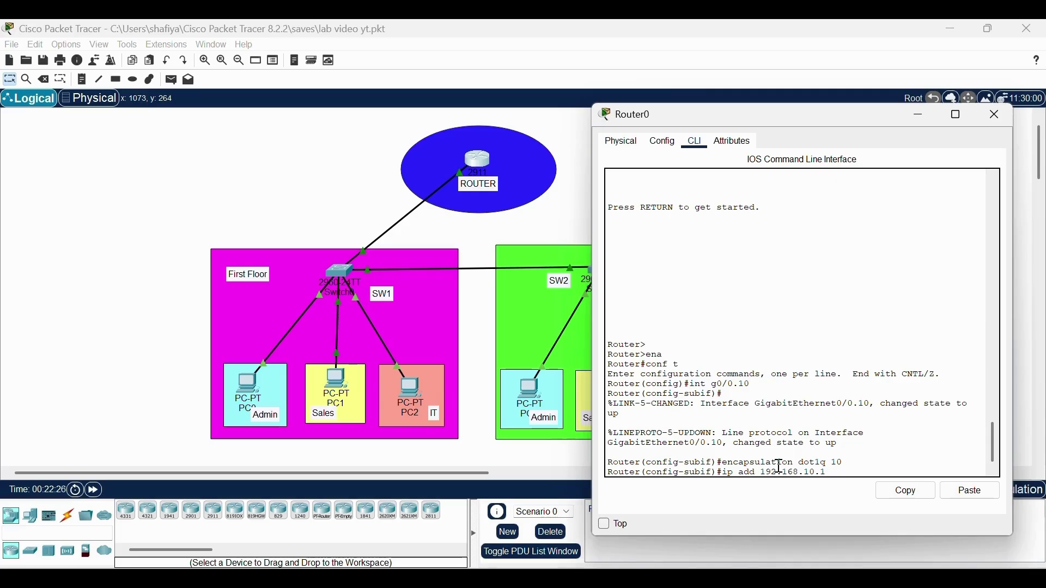
{"action": "type", "text": " 255.255.255.0"}
{"action": "key", "text": "Return"}
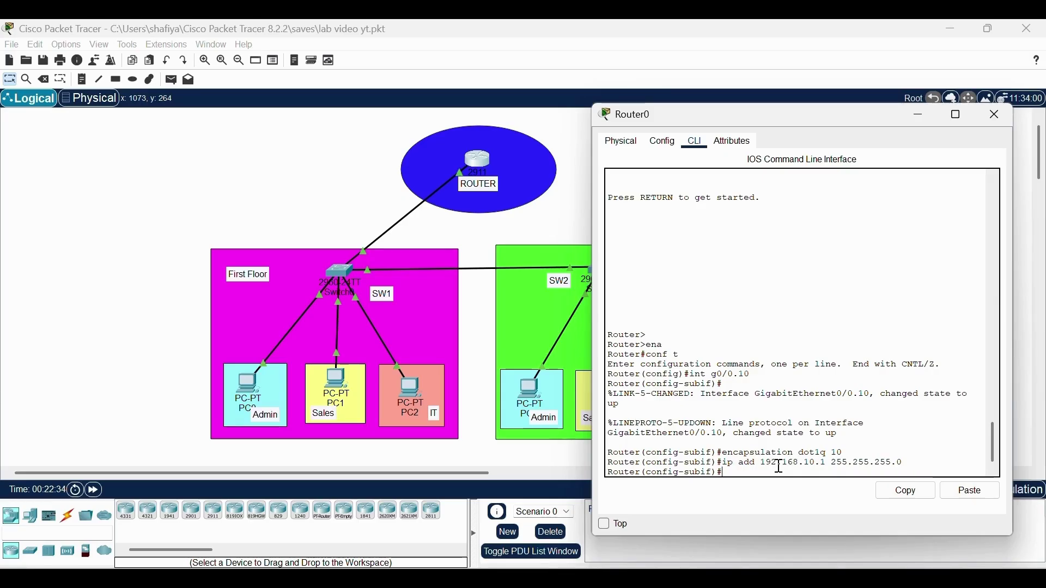
{"action": "type", "text": "ex"}
{"action": "key", "text": "Return"}
{"action": "key", "text": "Return"}
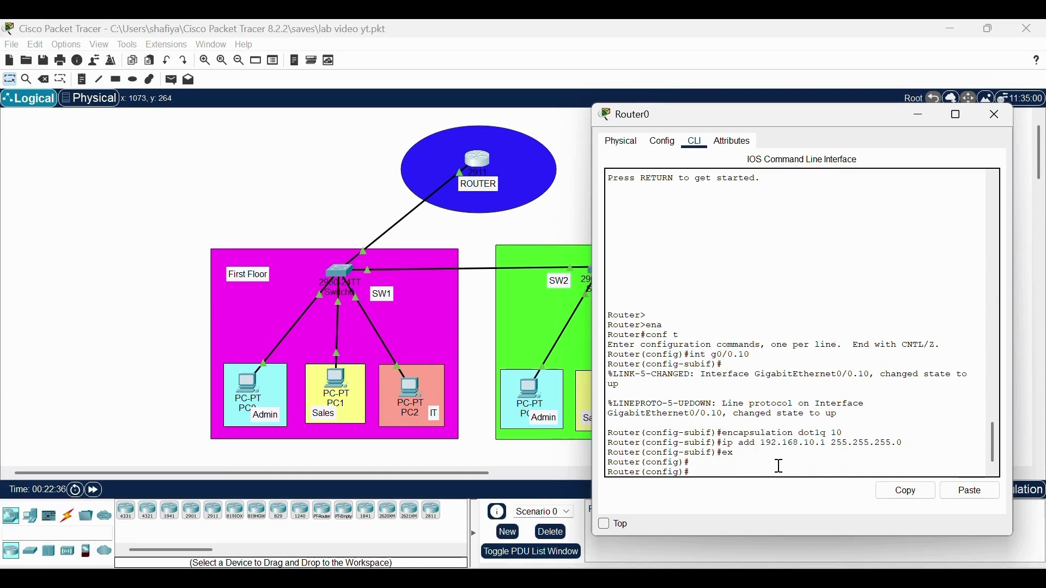
Create subinterface g0/0.20 on the router and set its encapsulation to dot1q with VLAN 20
{"action": "type", "text": "int g0/0.20"}
{"action": "key", "text": "Return"}
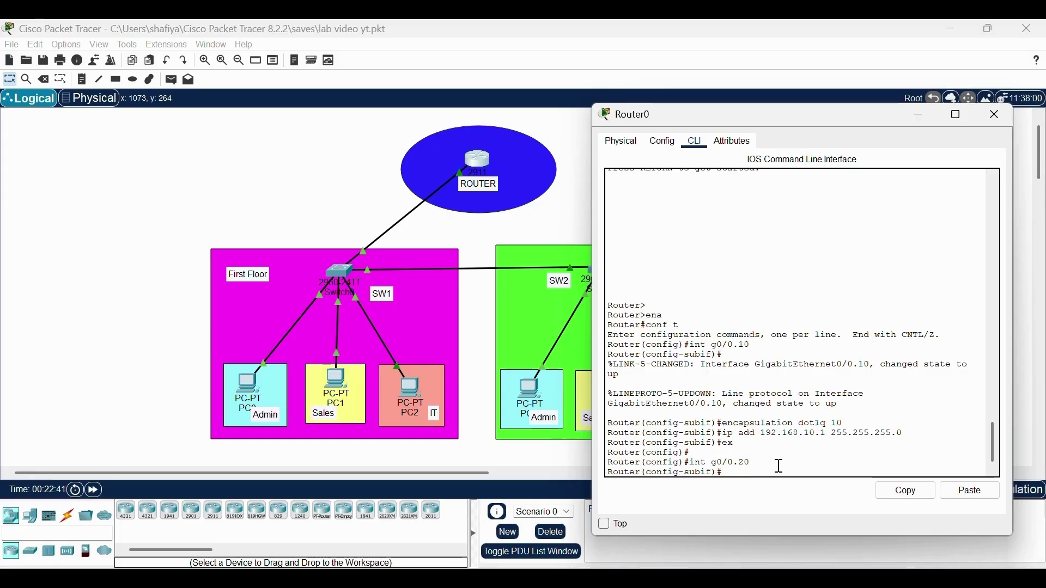
{"action": "type", "text": "encapsulation "}
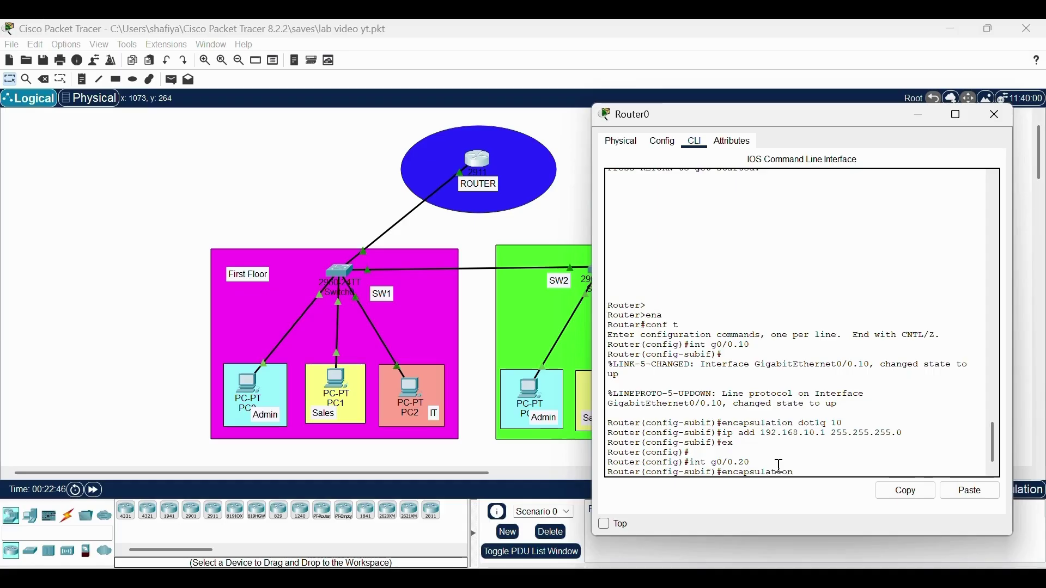
{"action": "type", "text": "1"}
{"action": "key", "text": "BackSpace"}
{"action": "type", "text": "dot1q 20"}
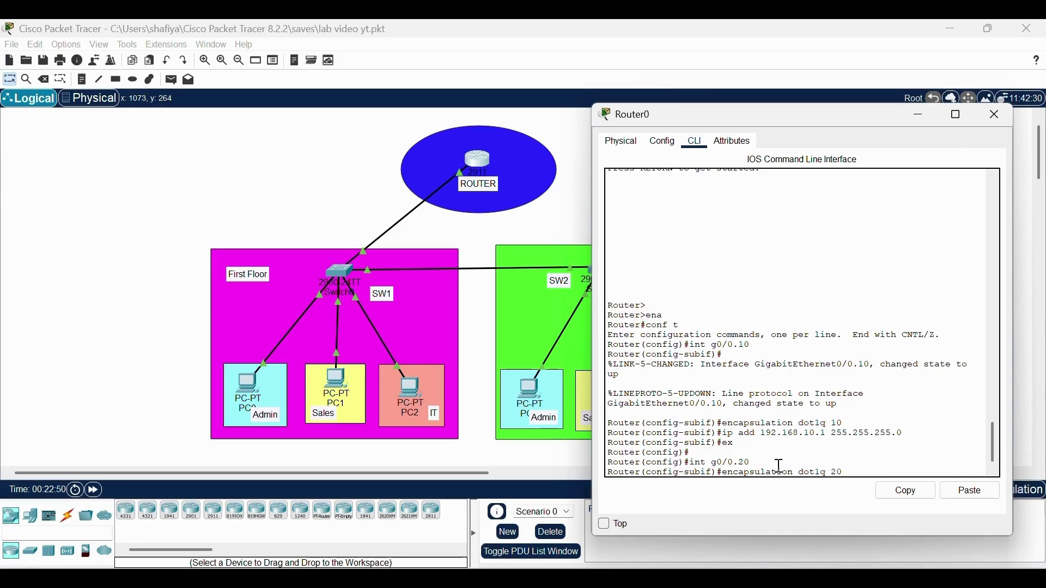
{"action": "key", "text": "Return"}
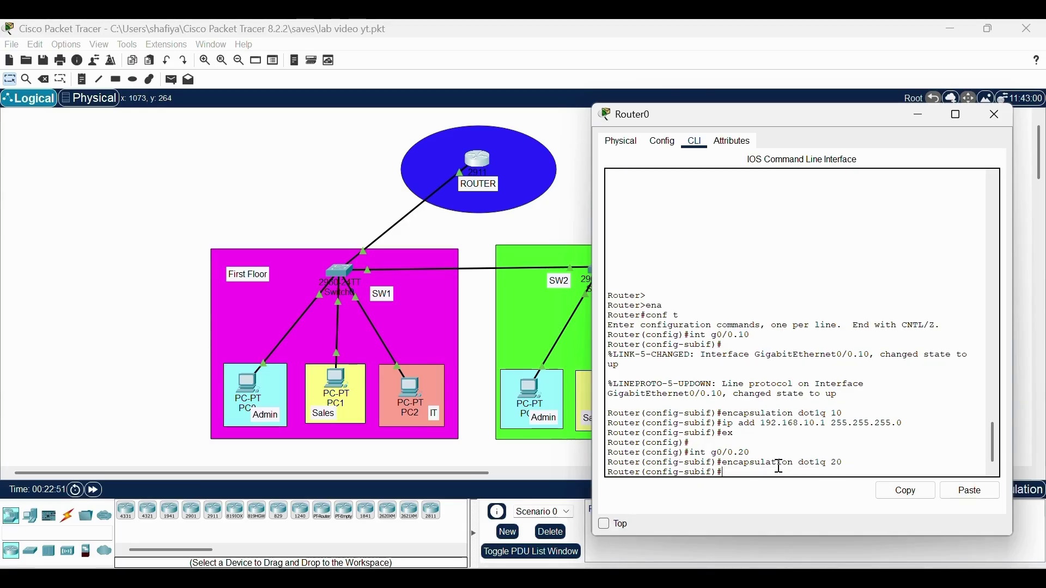
Assign IP address 192.168.20.1 with mask 255.255.255.0 to subinterface g0/0.20, and exit to global configuration mode
{"action": "type", "text": "ip add 192.168.20.1 255.255.2"}
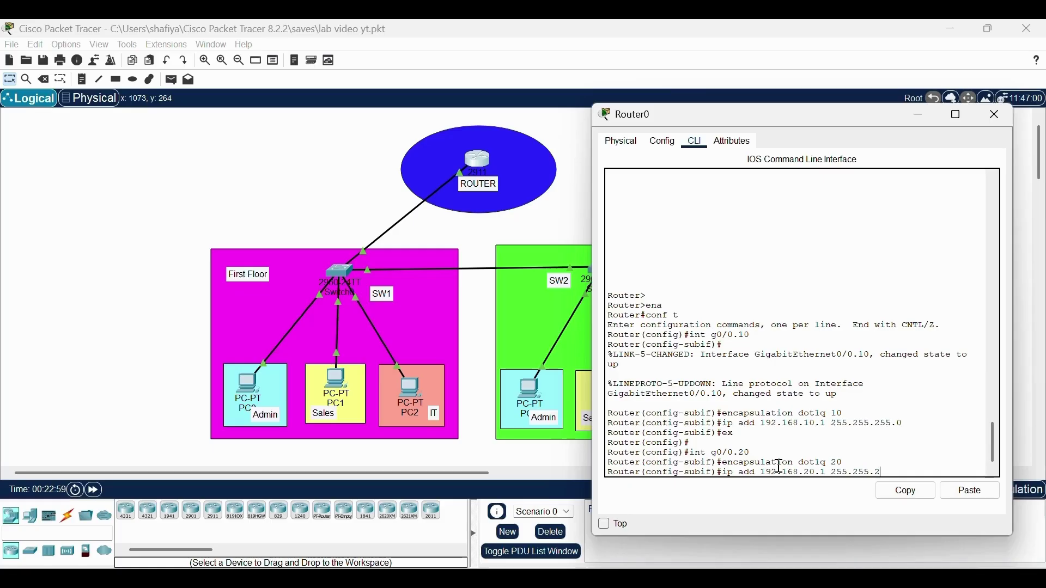
{"action": "type", "text": "55.0"}
{"action": "key", "text": "Return"}
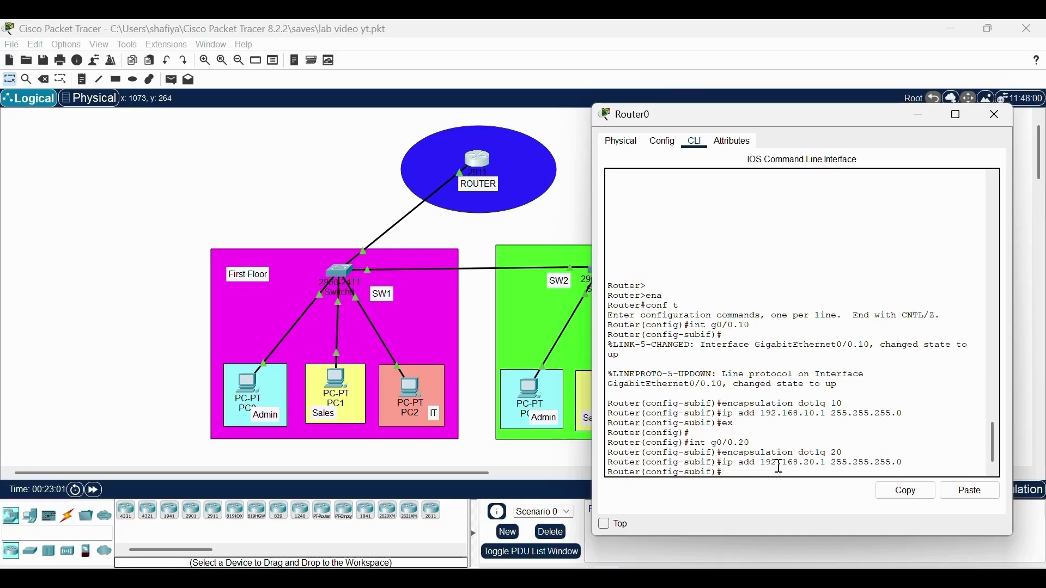
{"action": "type", "text": "ex"}
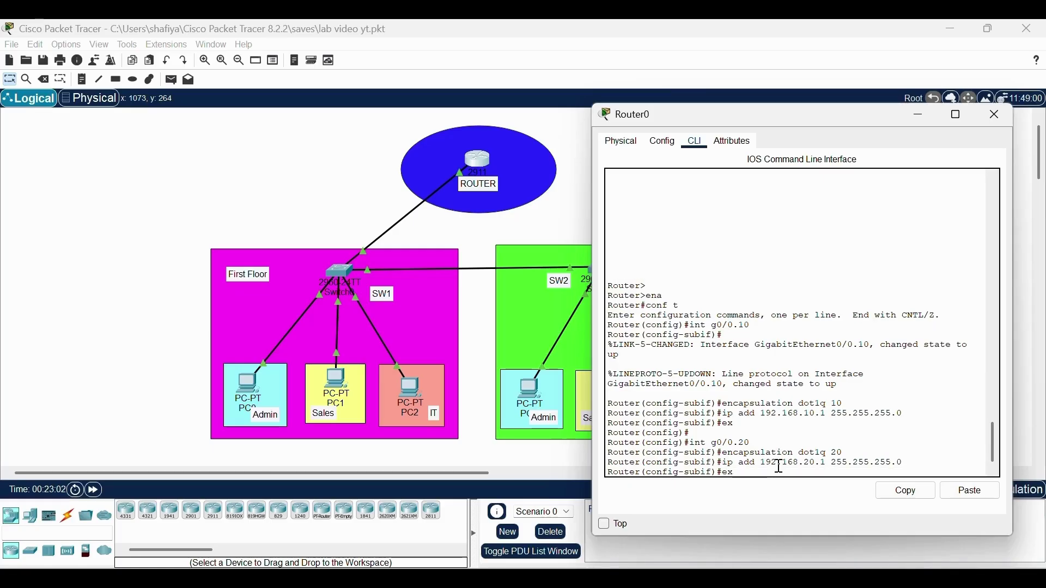
{"action": "key", "text": "Return"}
{"action": "key", "text": "Return"}
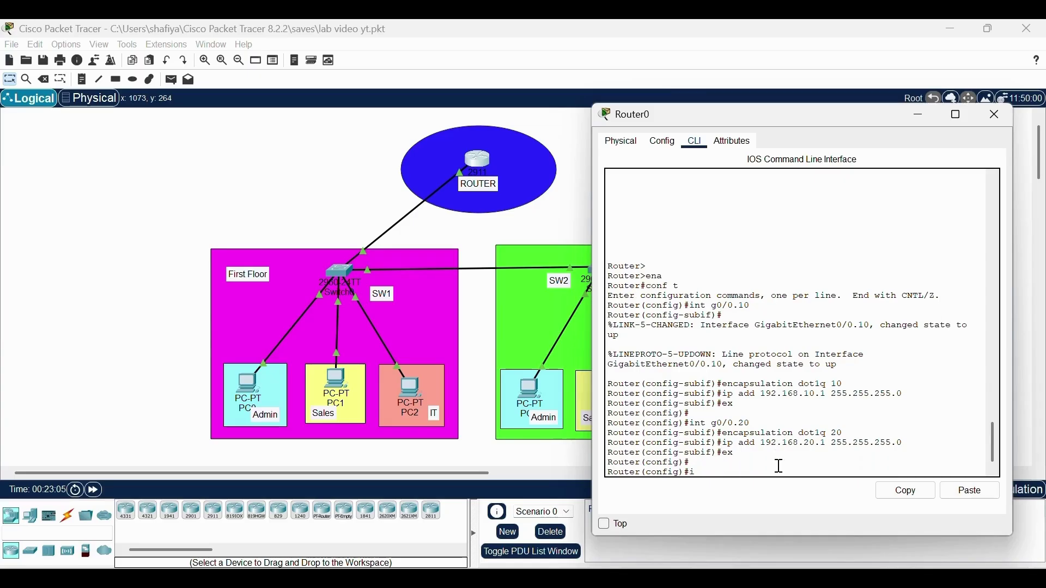
Create subinterface g0/0.30 on the router and set its encapsulation to dot1q with VLAN 30
{"action": "type", "text": "int g0/0.30"}
{"action": "key", "text": "Return"}
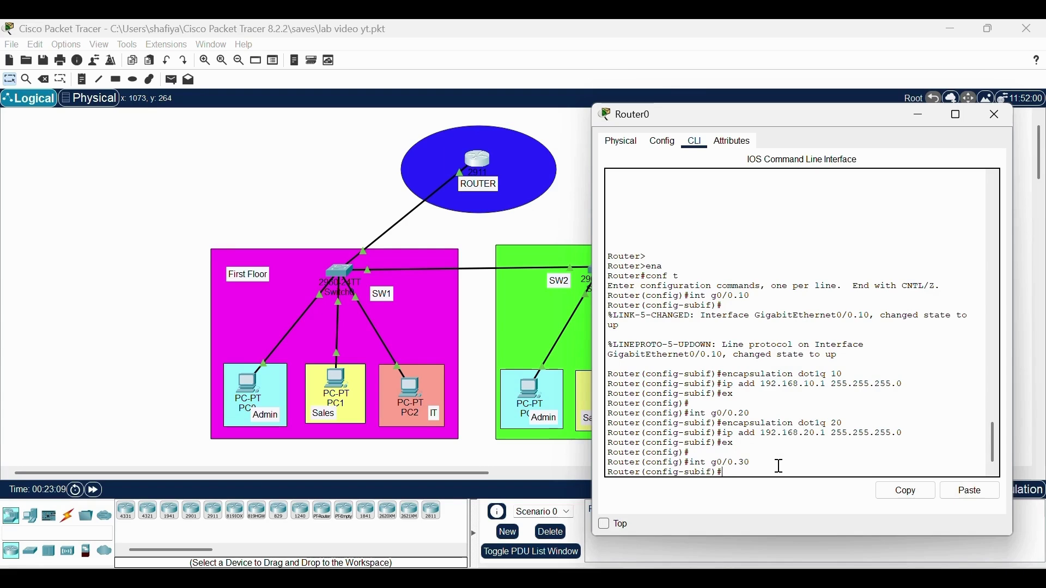
{"action": "type", "text": "encapsu"}
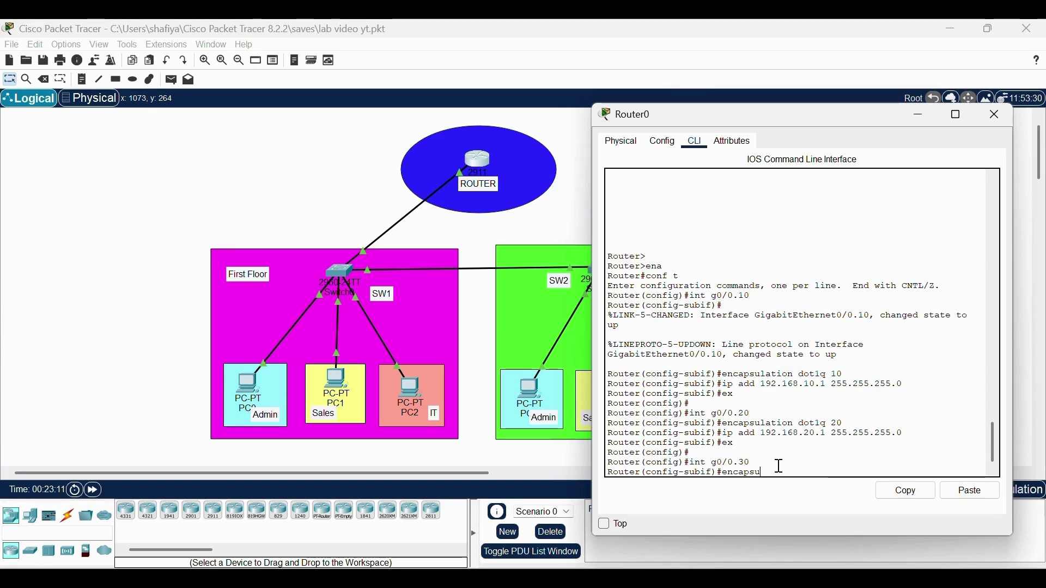
{"action": "type", "text": "lation "}
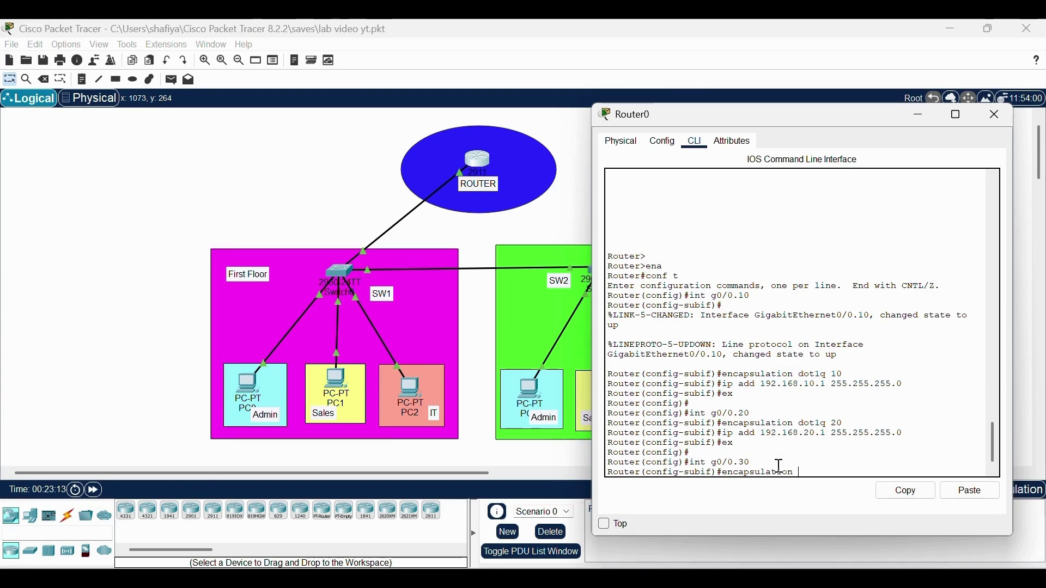
{"action": "type", "text": "dot1q"}
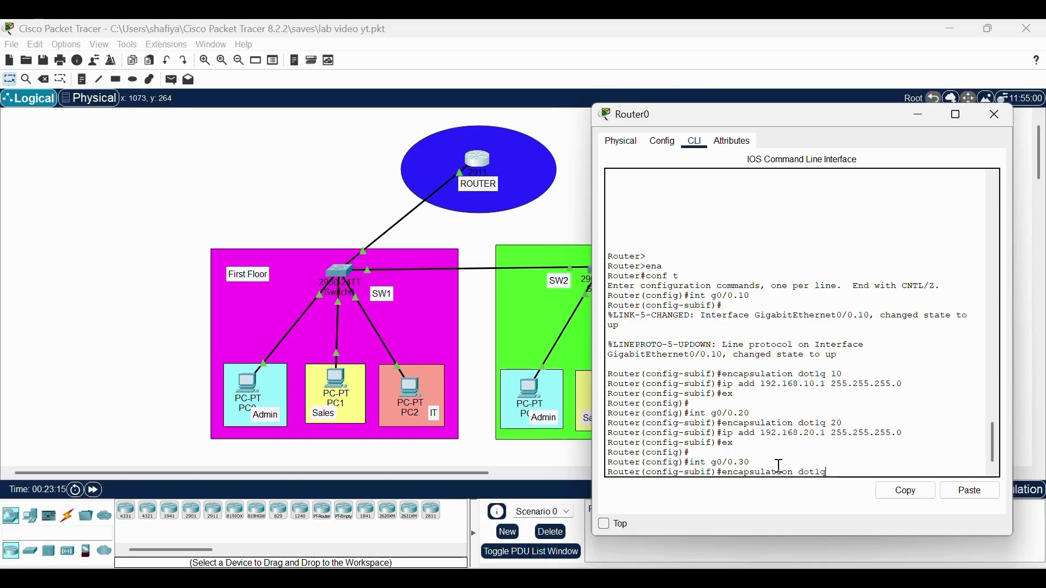
{"action": "type", "text": " 30"}
{"action": "key", "text": "Return"}
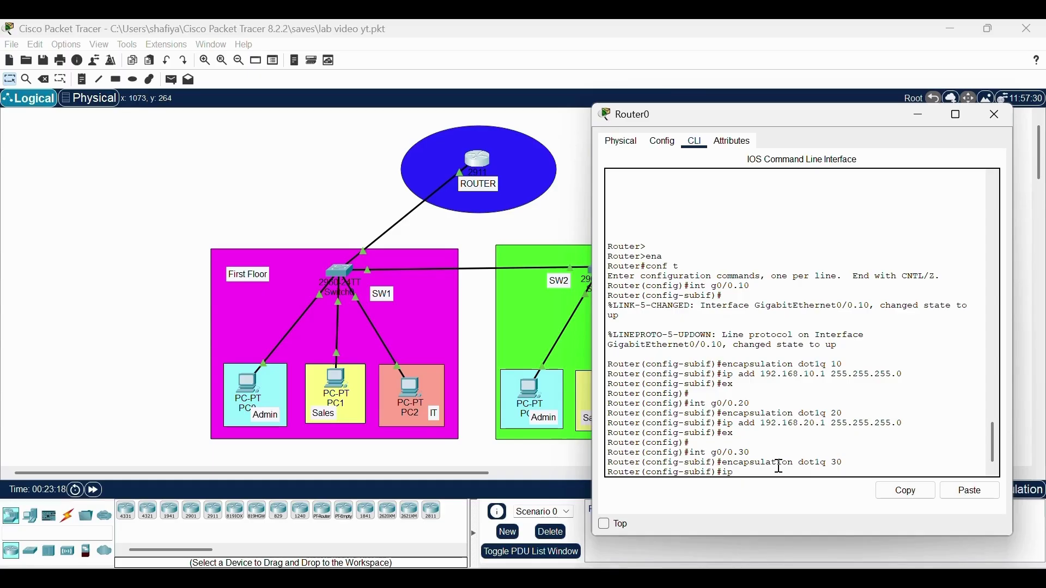
Assign IP address 192.168.30.1 with mask 255.255.255.0 to subinterface g0/0.30, and exit to global configuration mode
{"action": "type", "text": "ip add 192"}
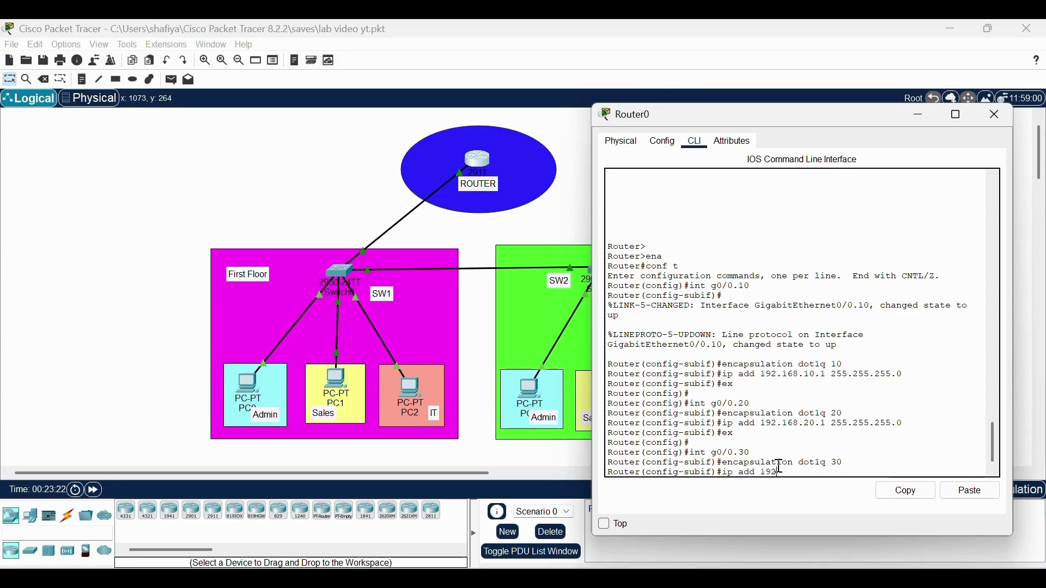
{"action": "type", "text": ".168.30."}
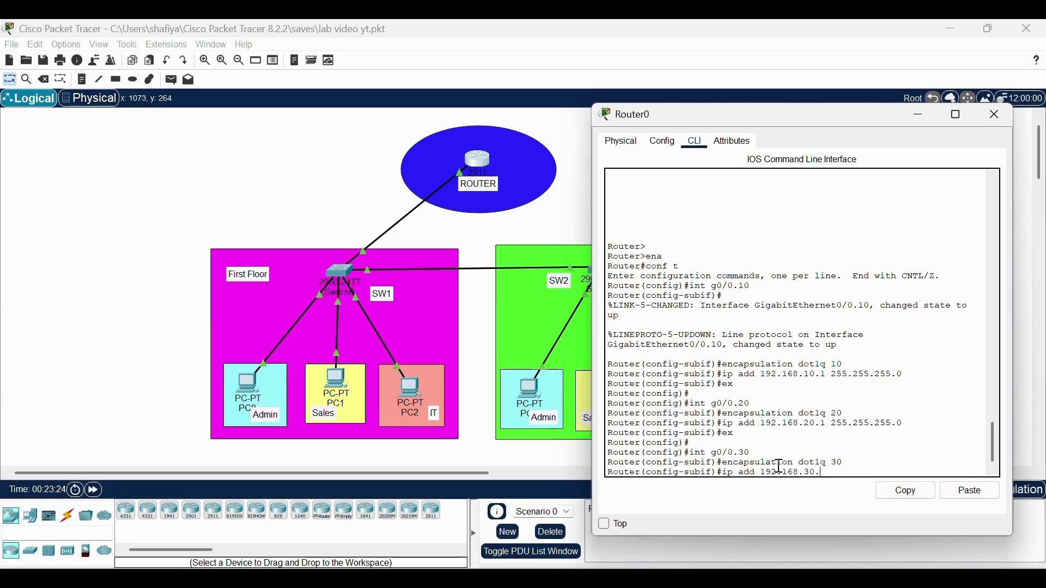
{"action": "type", "text": "1 "}
{"action": "type", "text": "255.255"}
{"action": "type", "text": ".255.255"}
{"action": "type", "text": "0"}
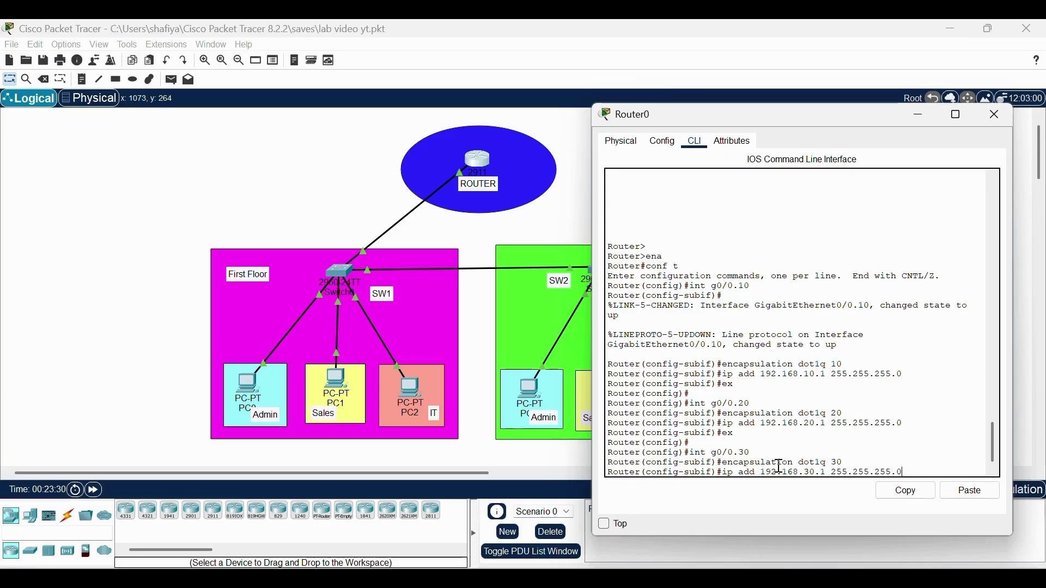
{"action": "key", "text": "Return"}
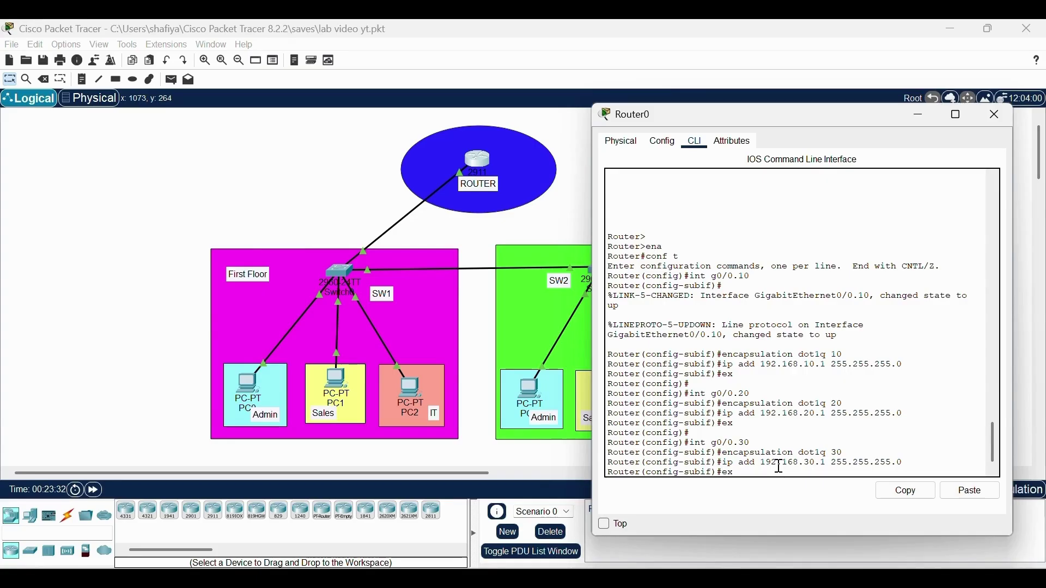
{"action": "type", "text": "ex"}
{"action": "key", "text": "Return"}
{"action": "key", "text": "Return"}
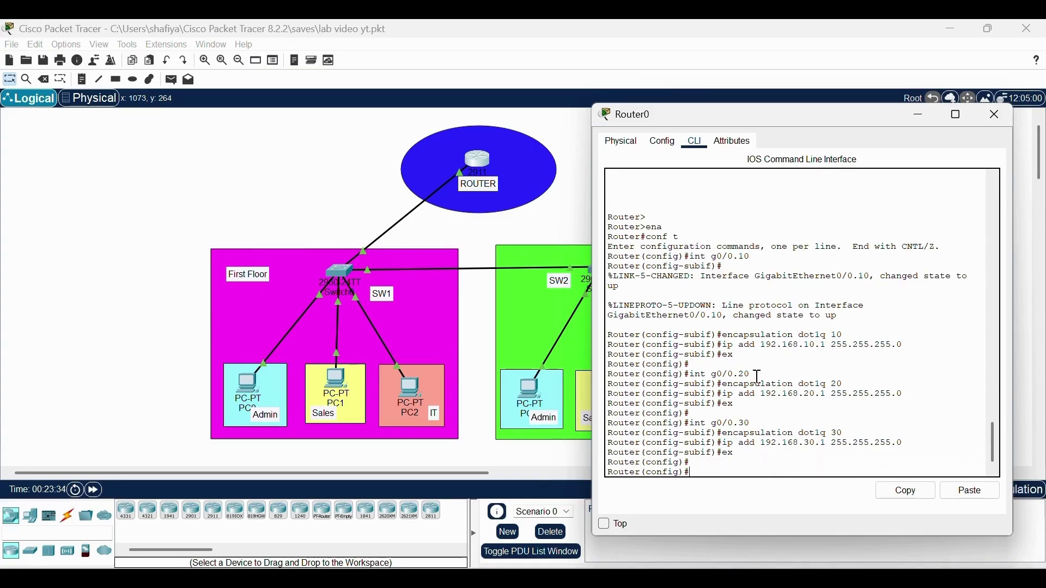
{"action": "left_click_drag", "start_coordinate": [710, 366], "coordinate": [824, 458]}
{"action": "left_click", "coordinate": [903, 347]}
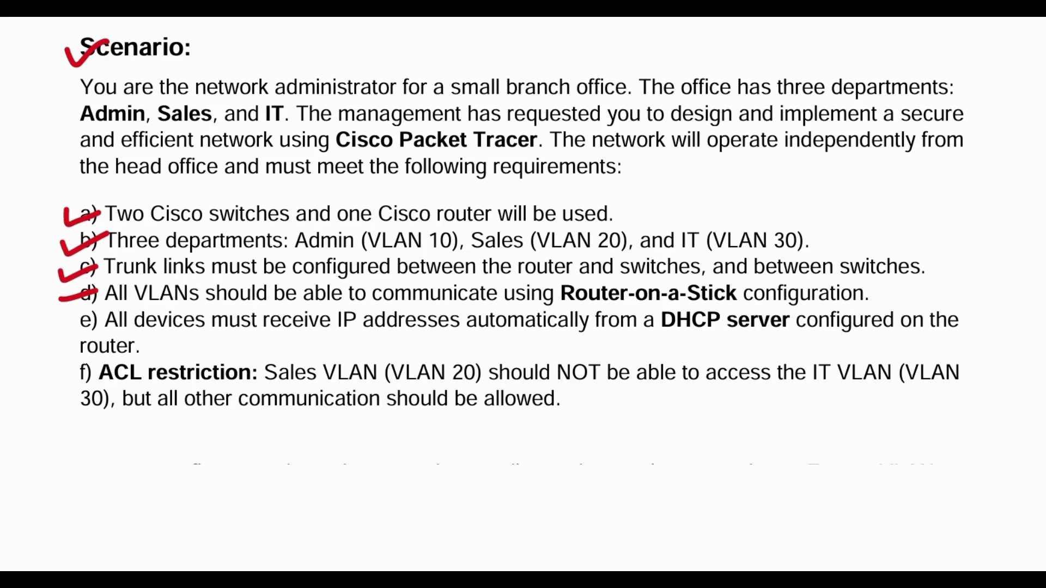
{"action": "left_click_drag", "start_coordinate": [63, 319], "coordinate": [81, 320]}
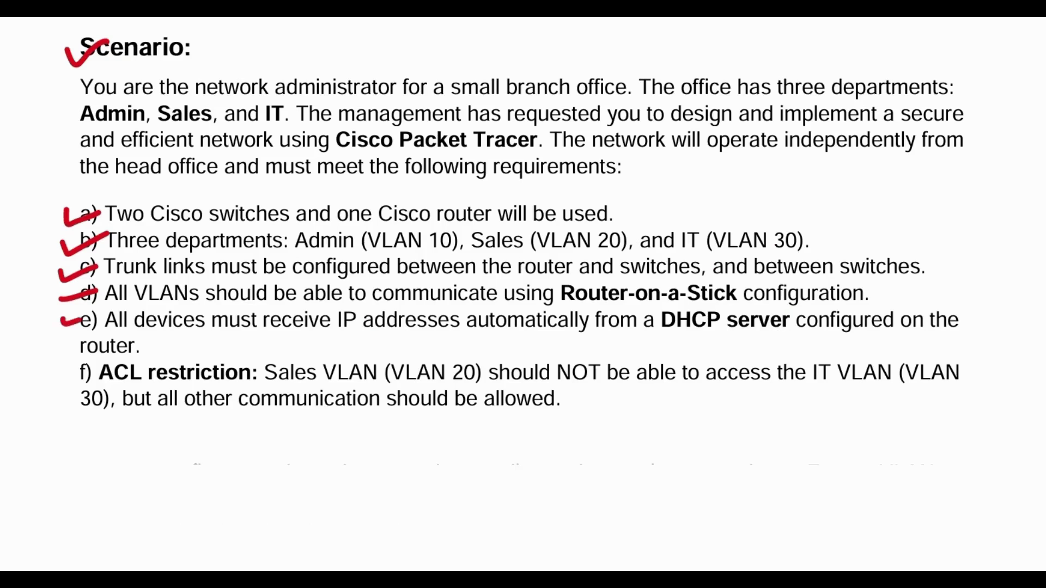
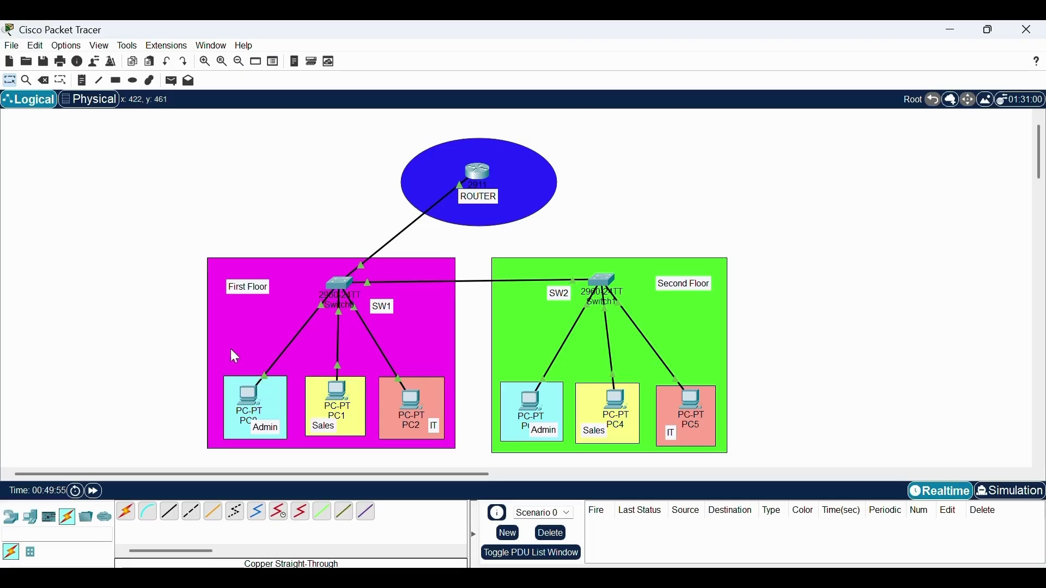
Open Router0's command line, exit to privileged mode and re-enter global configuration mode with conf t
{"action": "left_click", "coordinate": [467, 171]}
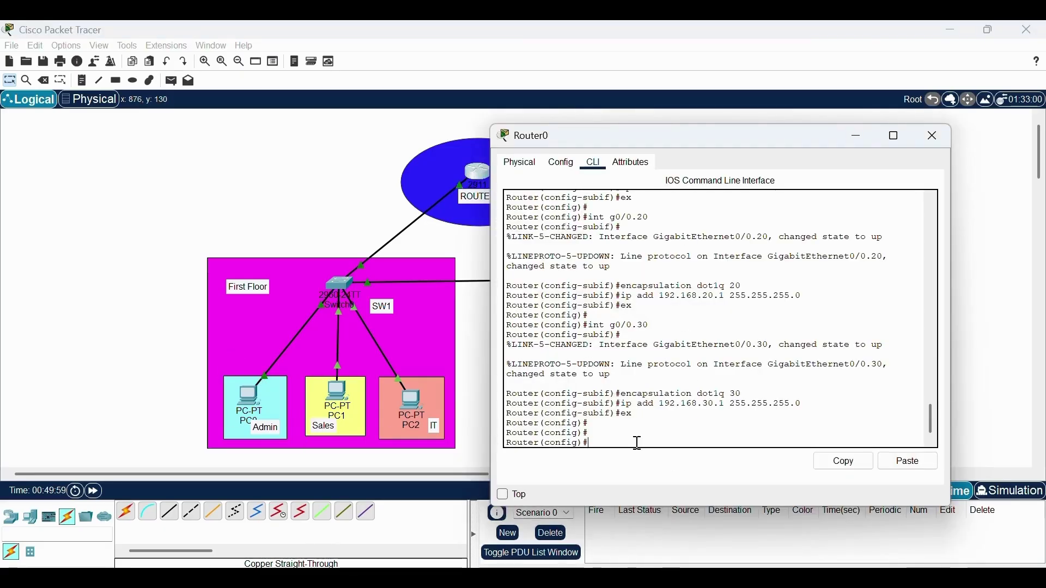
{"action": "type", "text": "ex"}
{"action": "key", "text": "Return"}
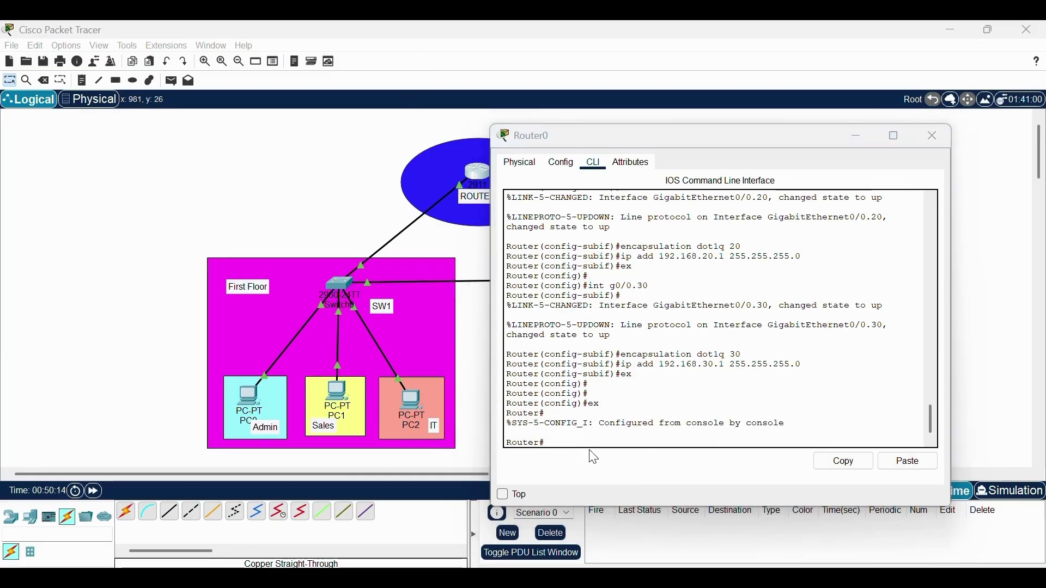
{"action": "type", "text": "conf"}
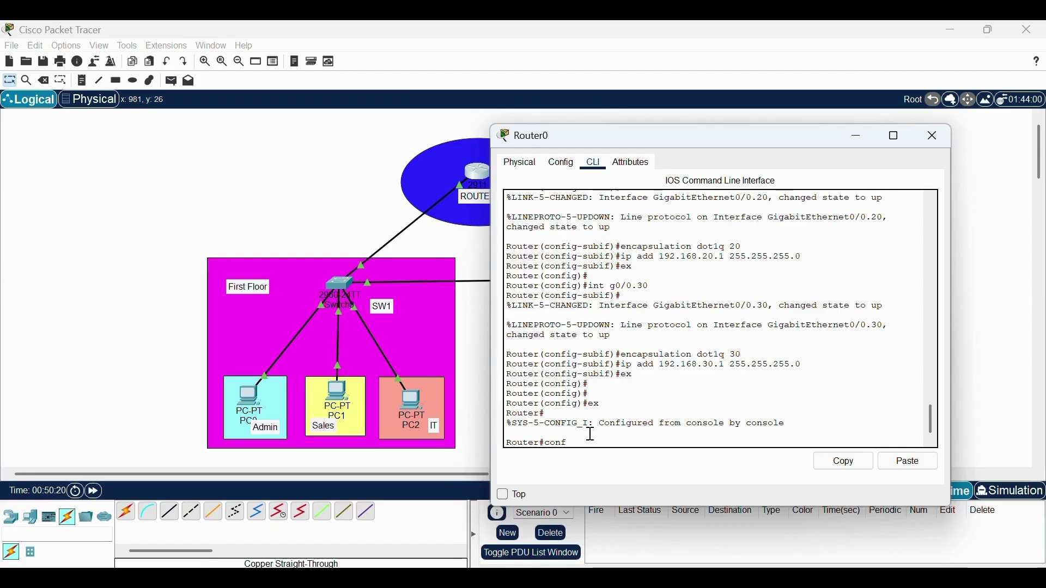
{"action": "type", "text": " t"}
{"action": "key", "text": "Return"}
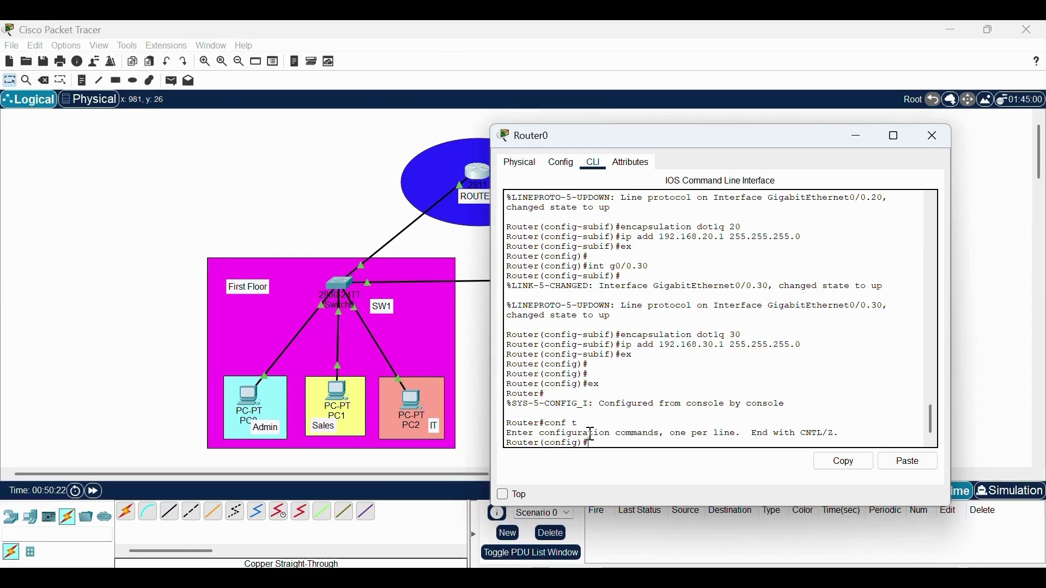
Create a DHCP pool named Admin on the router
{"action": "type", "text": "ip"}
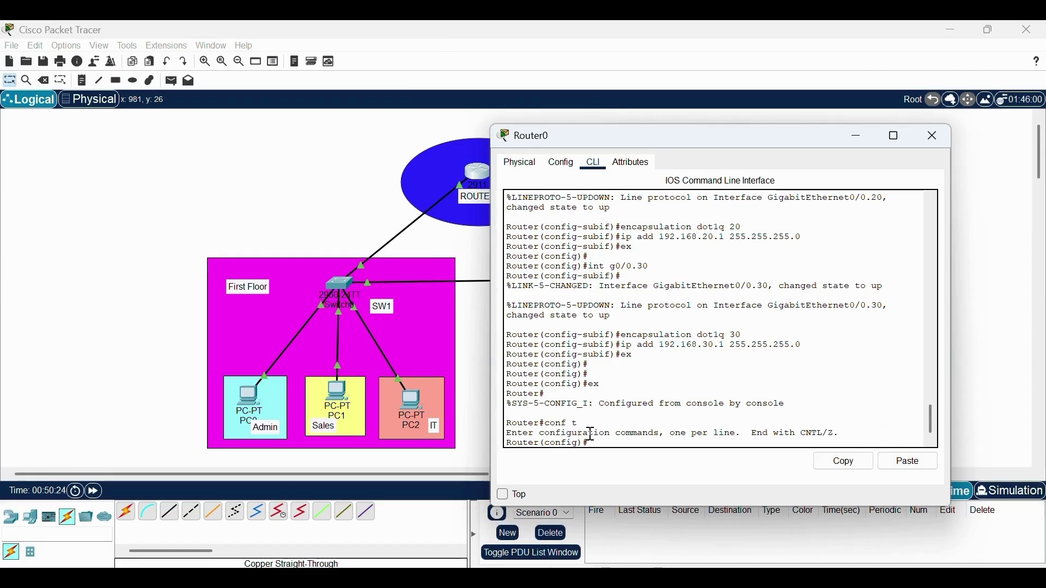
{"action": "type", "text": " dhc"}
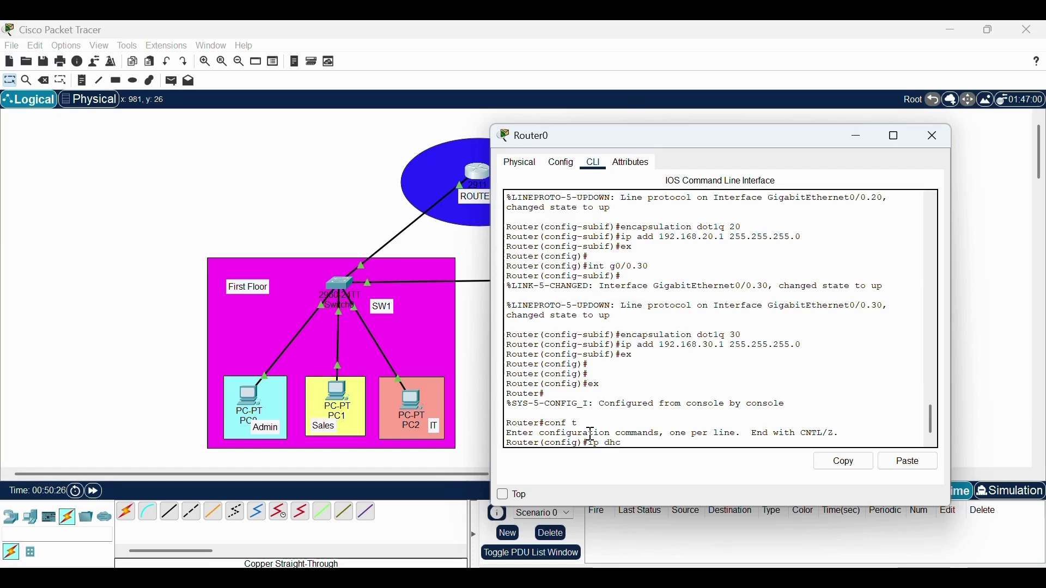
{"action": "type", "text": "p pool"}
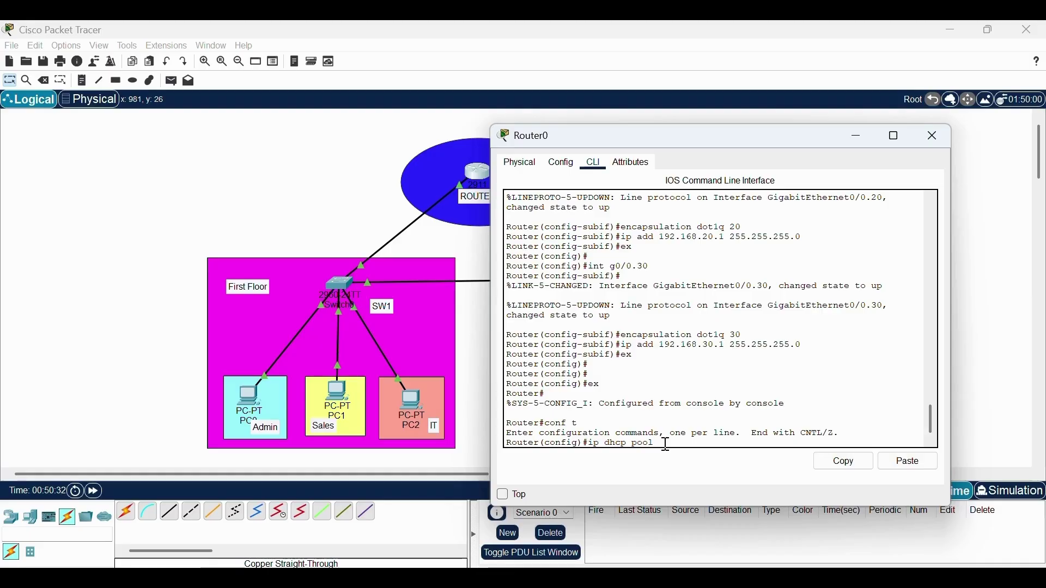
{"action": "type", "text": "Admin"}
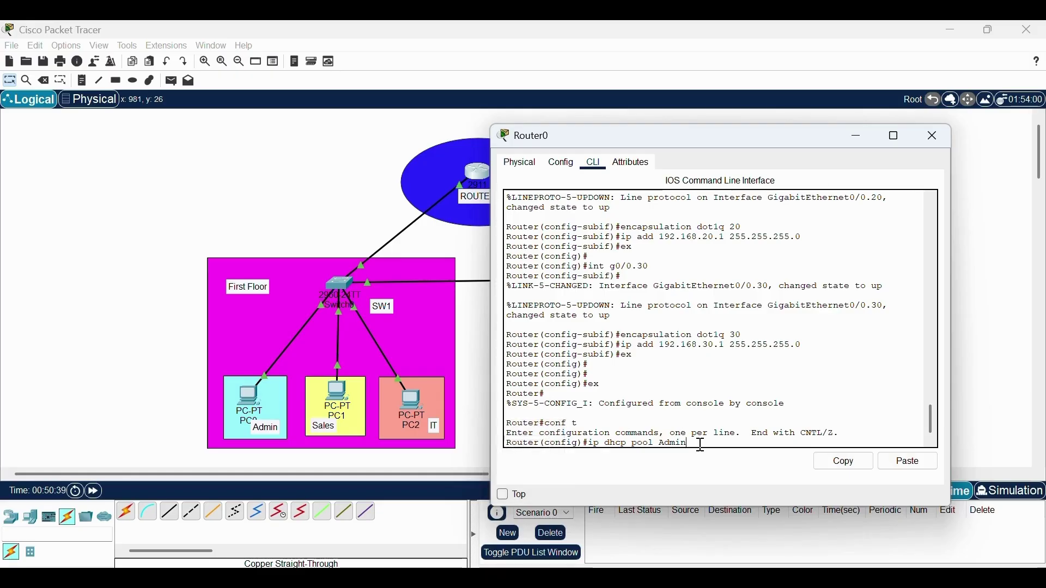
{"action": "key", "text": "Return"}
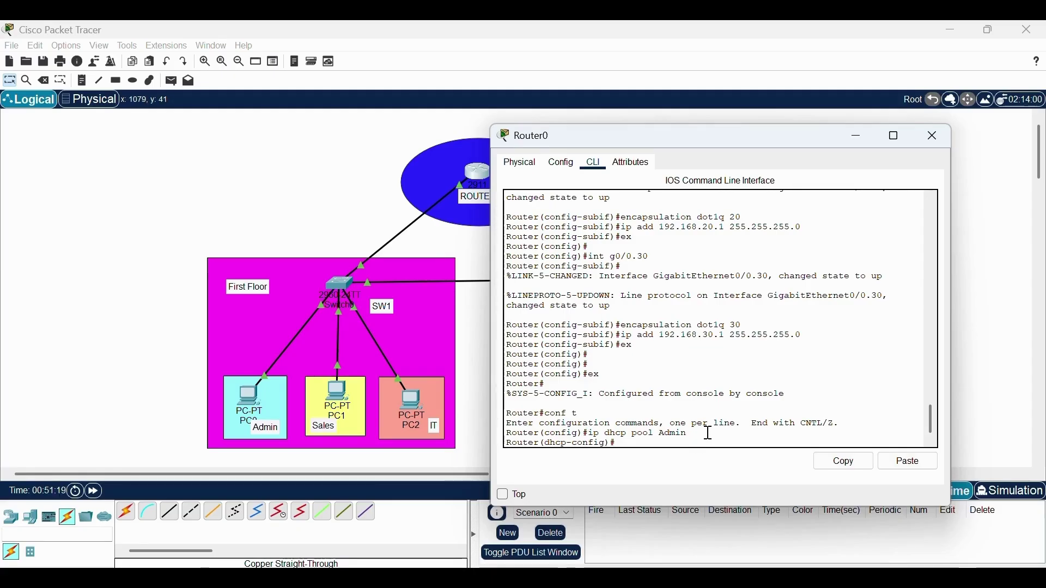
Set the Admin DHCP pool's network to 192.168.10.0 with mask 255.255.255.0
{"action": "key", "text": "Return"}
{"action": "type", "text": "network"}
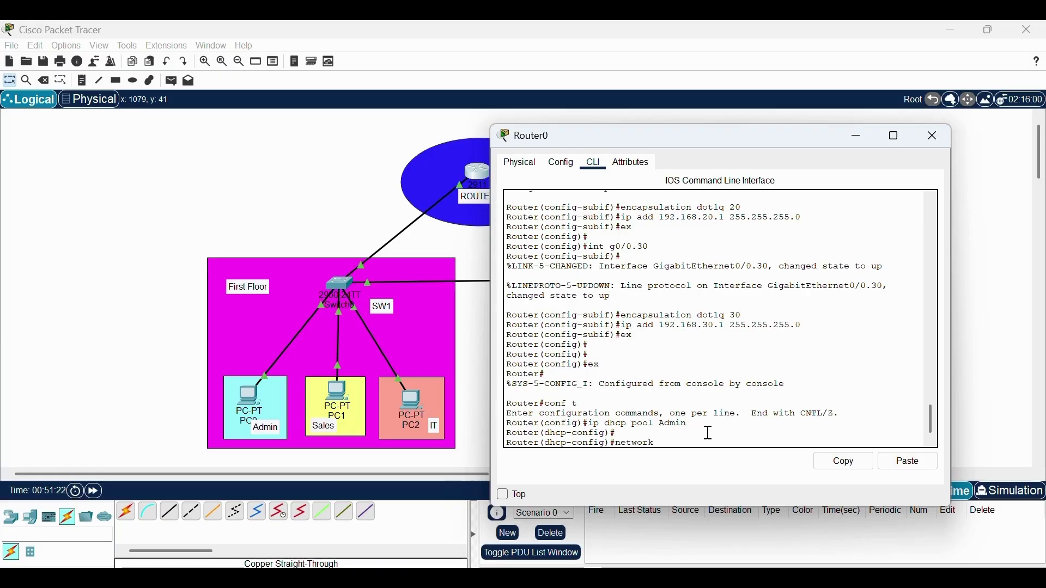
{"action": "type", "text": " 192.168."}
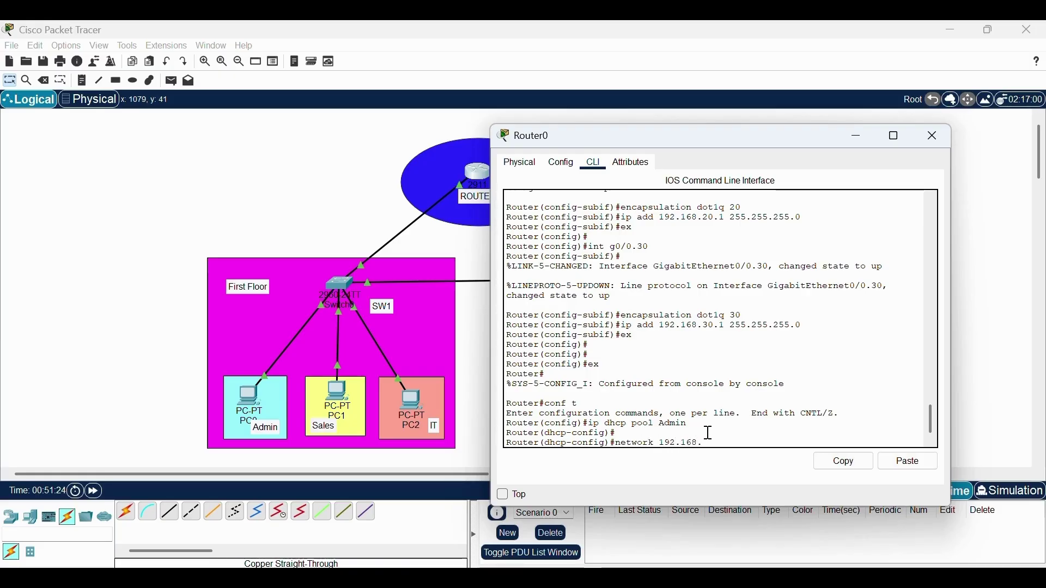
{"action": "type", "text": "10.0 2"}
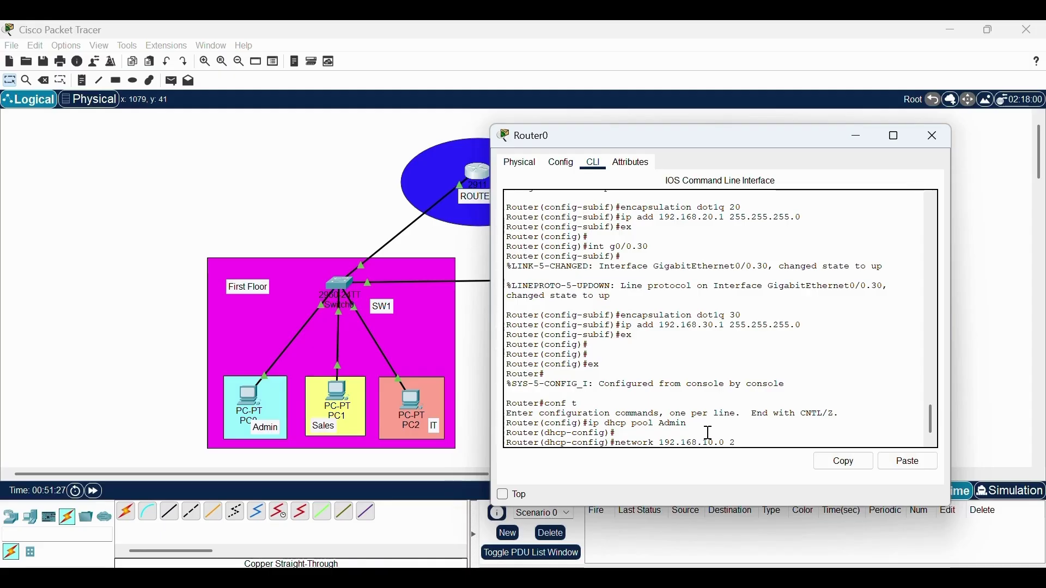
{"action": "type", "text": "55.255.255.0"}
{"action": "key", "text": "Return"}
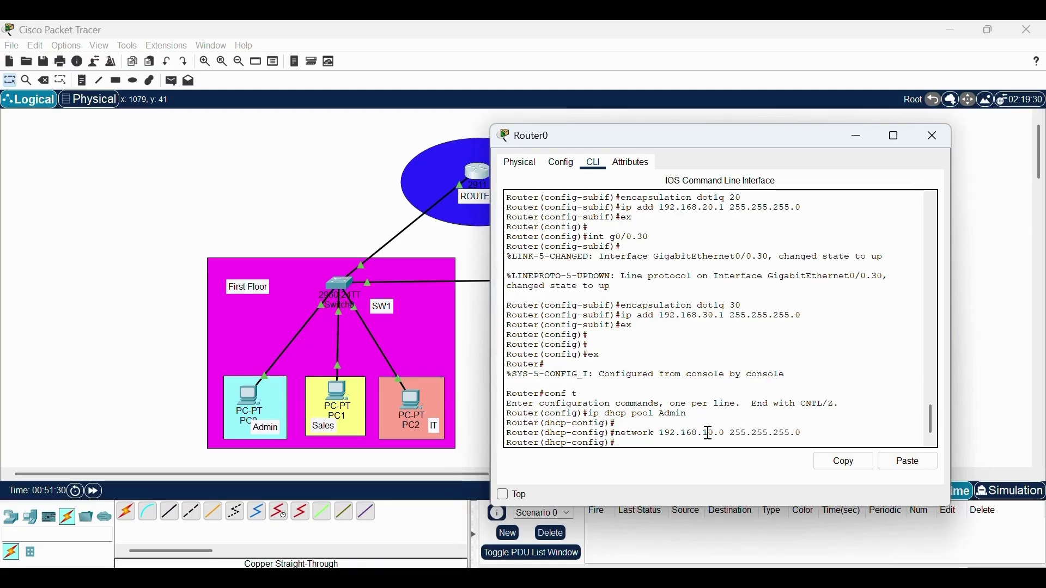
{"action": "mouse_move", "coordinate": [659, 433]}
{"action": "left_mouse_down"}
{"action": "mouse_move", "coordinate": [864, 428]}
{"action": "mouse_move", "coordinate": [655, 436]}
{"action": "left_mouse_up"}
{"action": "left_click", "coordinate": [799, 432]}
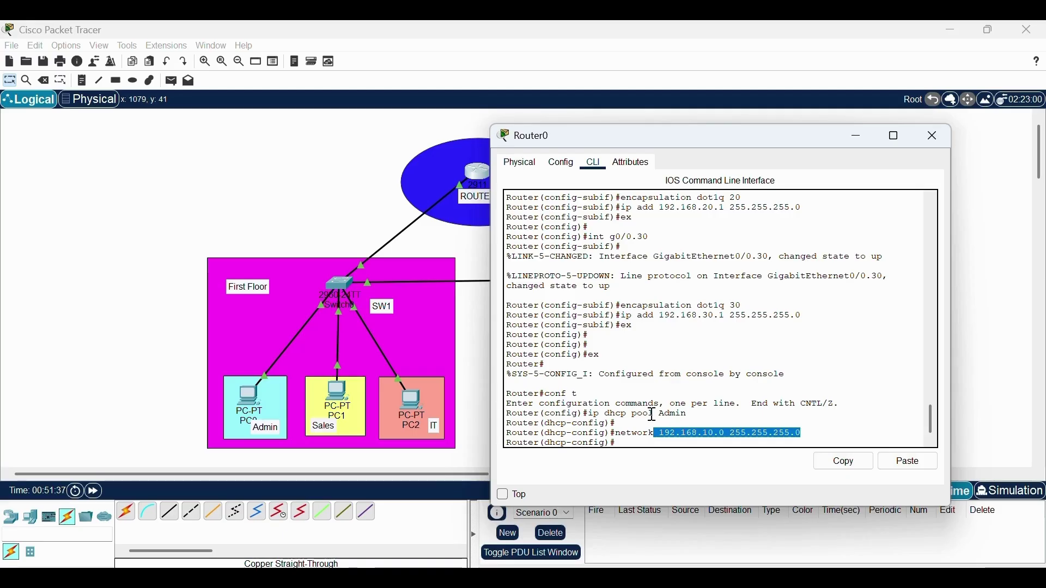
Set the Admin DHCP pool's default router to 192.168.10.1 and exit to global configuration mode
{"action": "left_click_drag", "start_coordinate": [650, 416], "coordinate": [707, 415]}
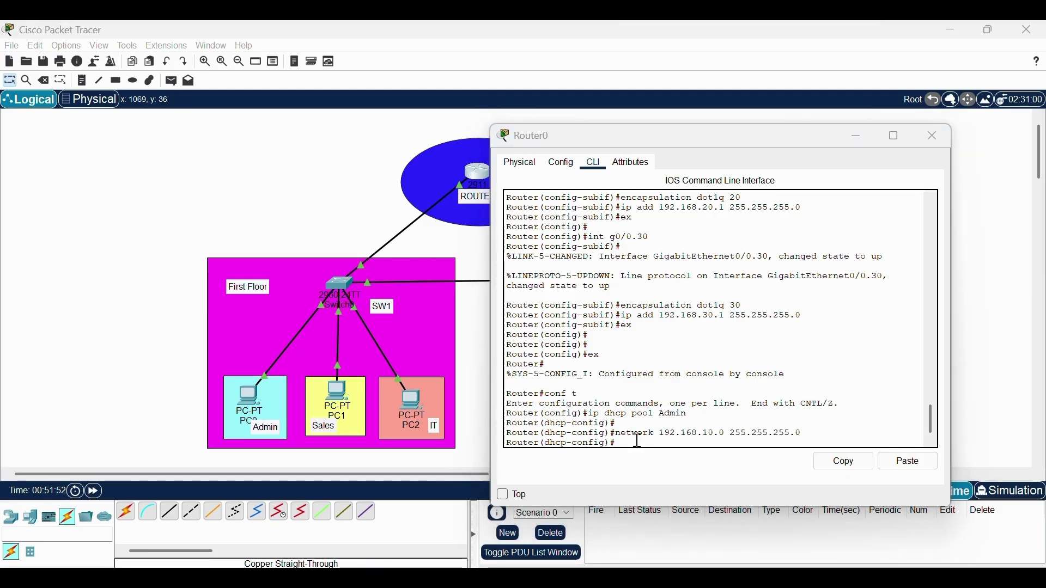
{"action": "left_click", "coordinate": [639, 441]}
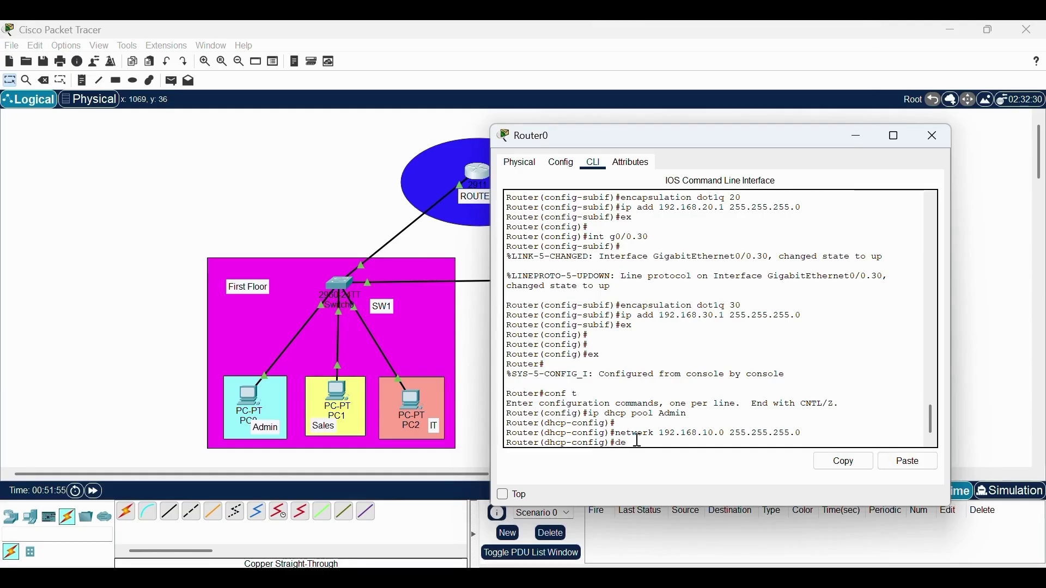
{"action": "type", "text": "default"}
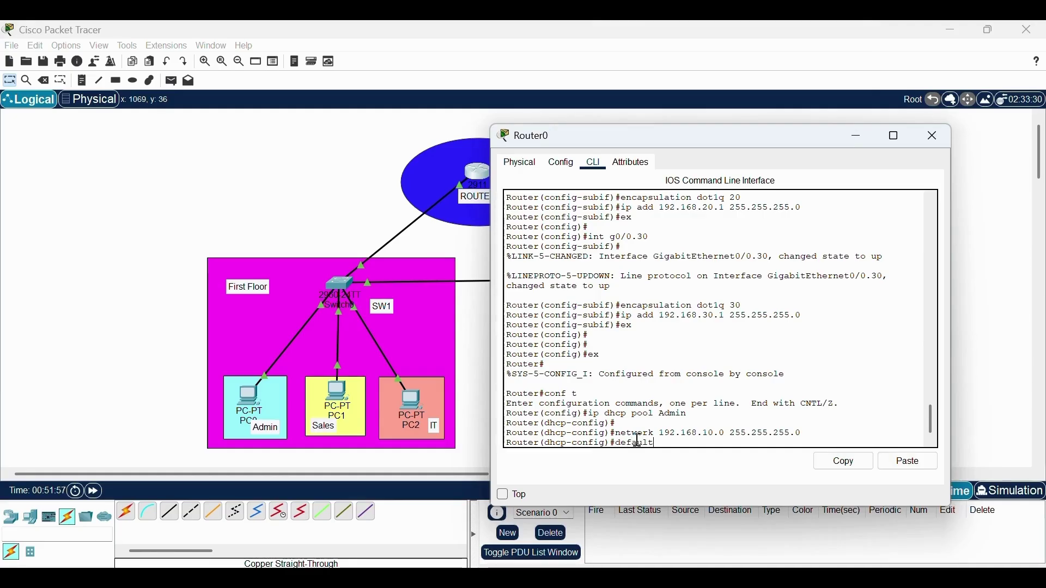
{"action": "key", "text": "Tab"}
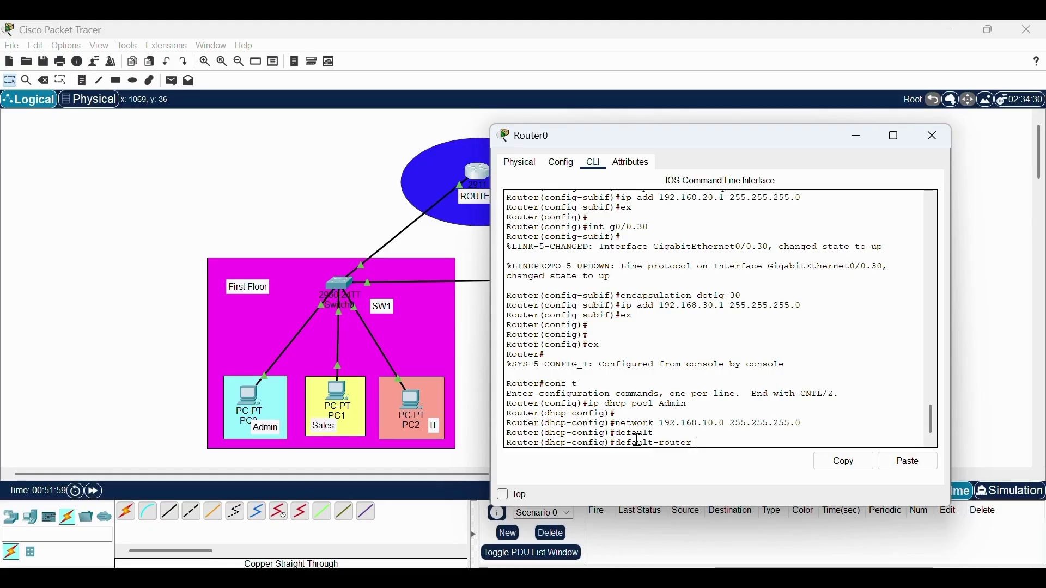
{"action": "type", "text": "192.168."}
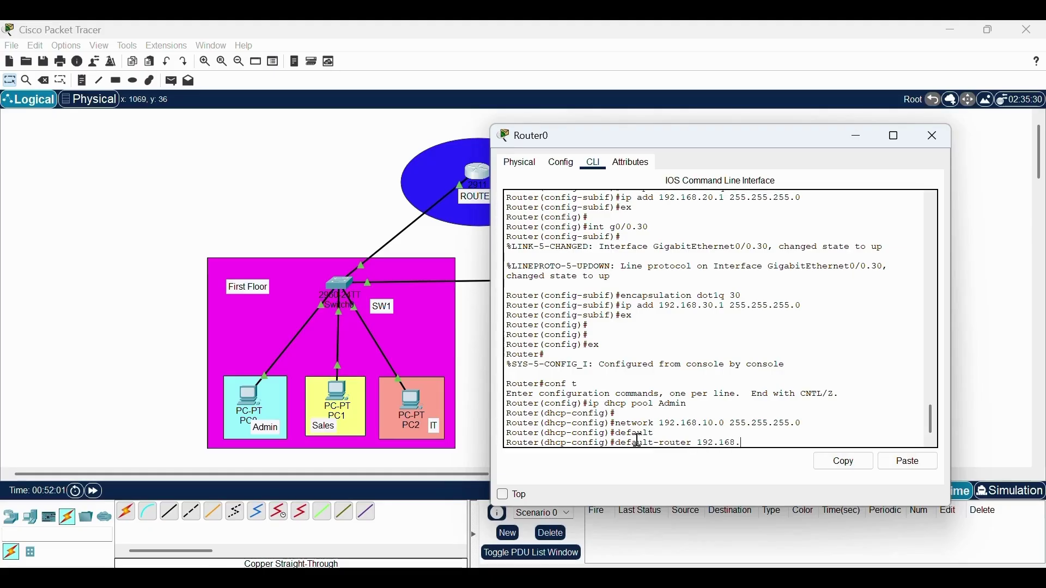
{"action": "type", "text": "10.1"}
{"action": "key", "text": "Return"}
{"action": "type", "text": "ex"}
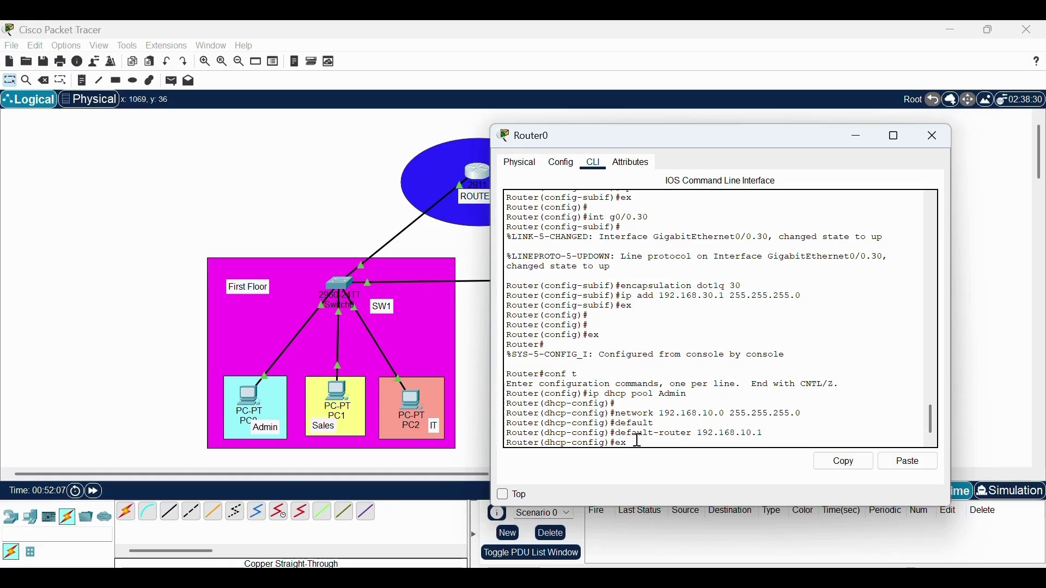
{"action": "key", "text": "Return"}
{"action": "key", "text": "Return"}
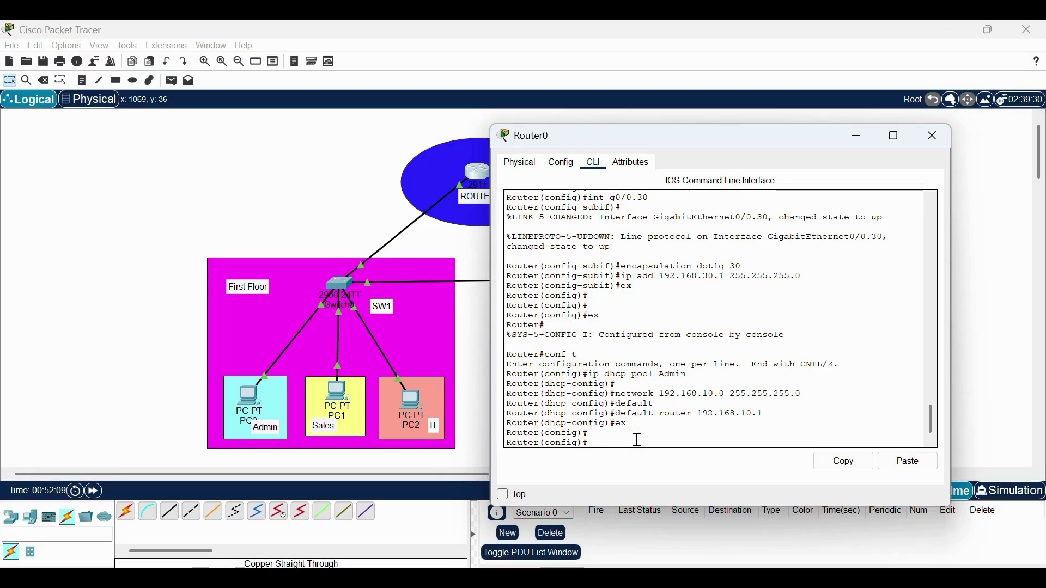
Create a DHCP pool named Sales with network 192.168.20.0 and mask 255.255.255.0
{"action": "type", "text": "ip dhcp"}
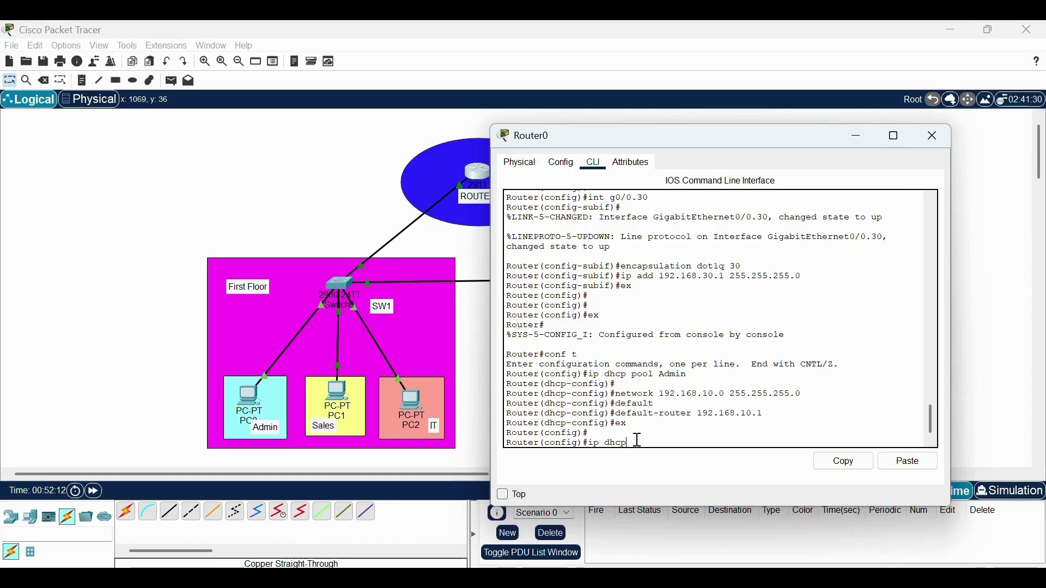
{"action": "type", "text": " pool S"}
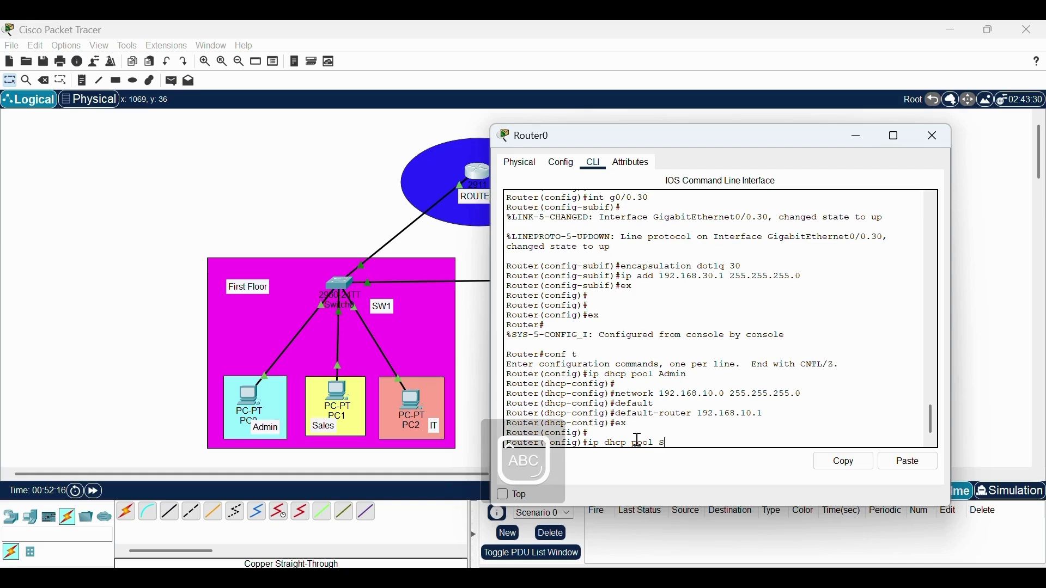
{"action": "type", "text": "ales"}
{"action": "key", "text": "Return"}
{"action": "type", "text": "net"}
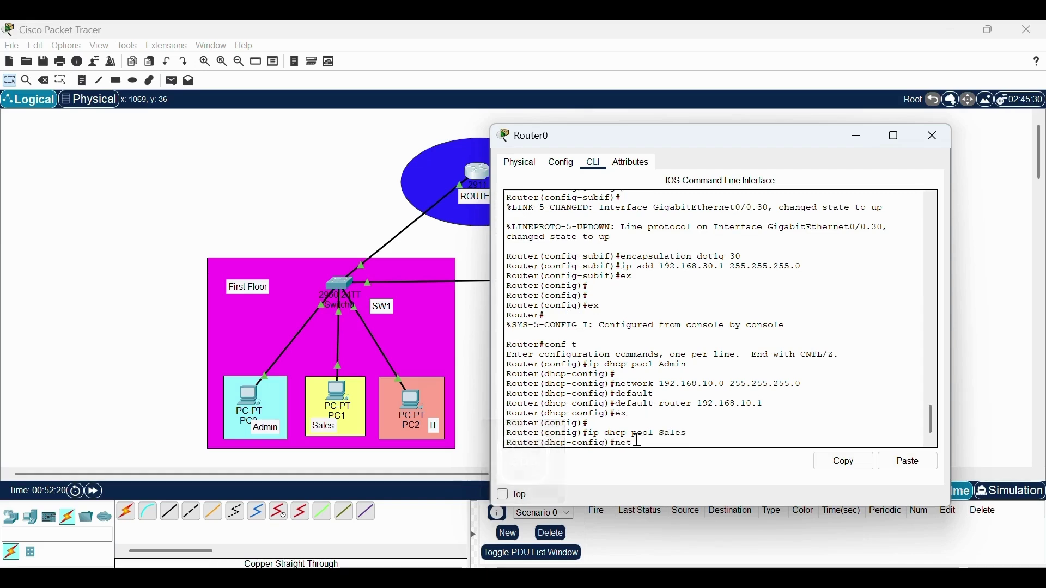
{"action": "type", "text": "work 192.168."}
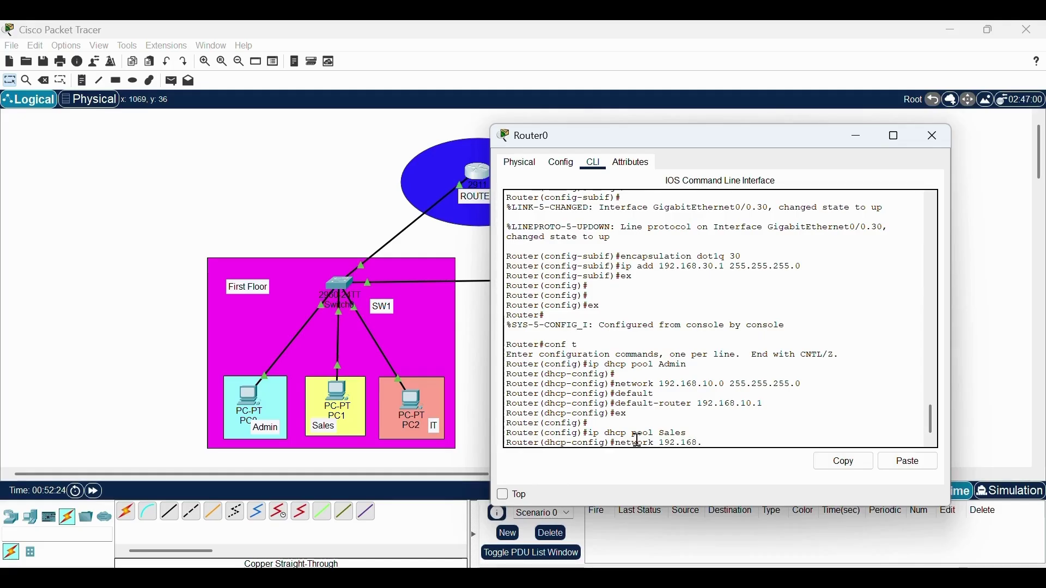
{"action": "type", "text": "20.0 255"}
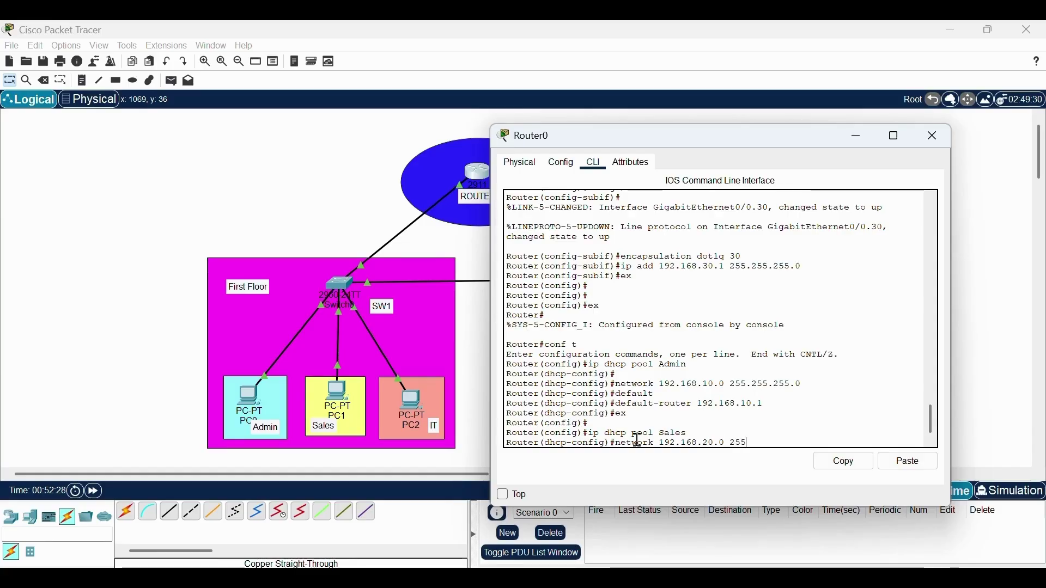
{"action": "type", "text": ".255.255.0"}
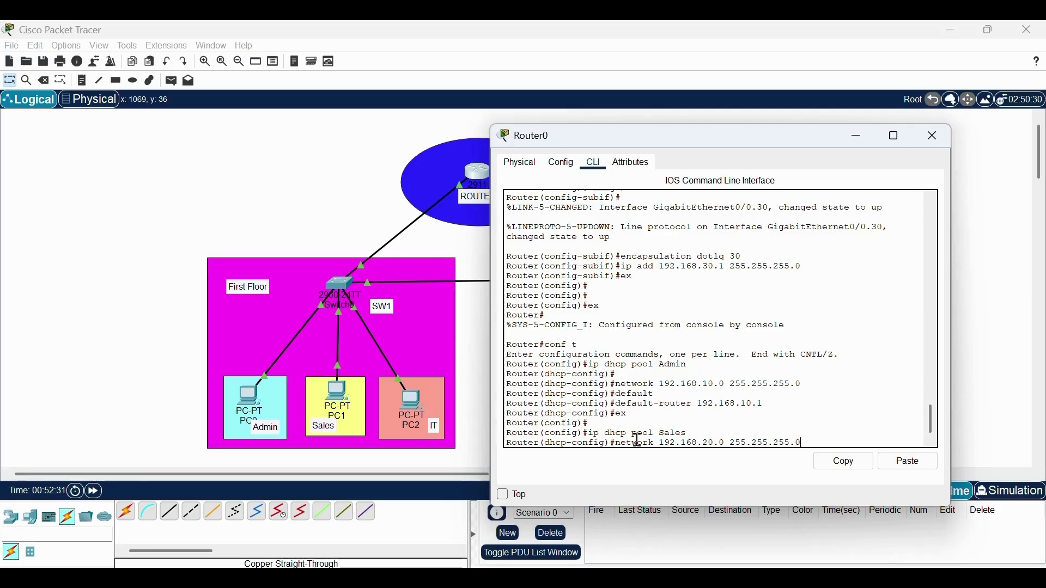
{"action": "key", "text": "Return"}
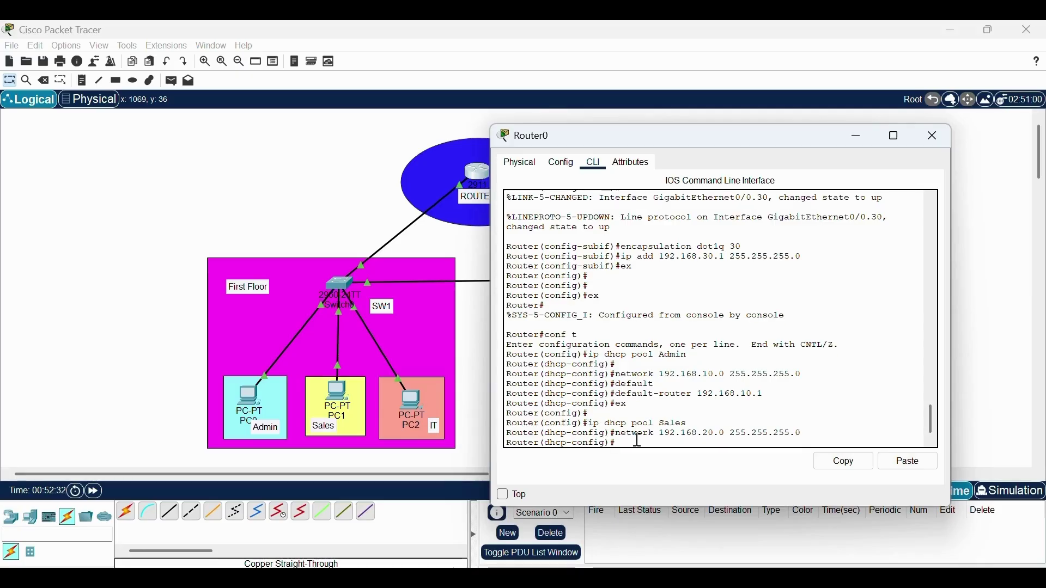
Set the Sales DHCP pool's default router to 192.168.20.1 and exit to global configuration mode
{"action": "type", "text": "defau"}
{"action": "key", "text": "Tab"}
{"action": "type", "text": "lt-r"}
{"action": "key", "text": "Tab"}
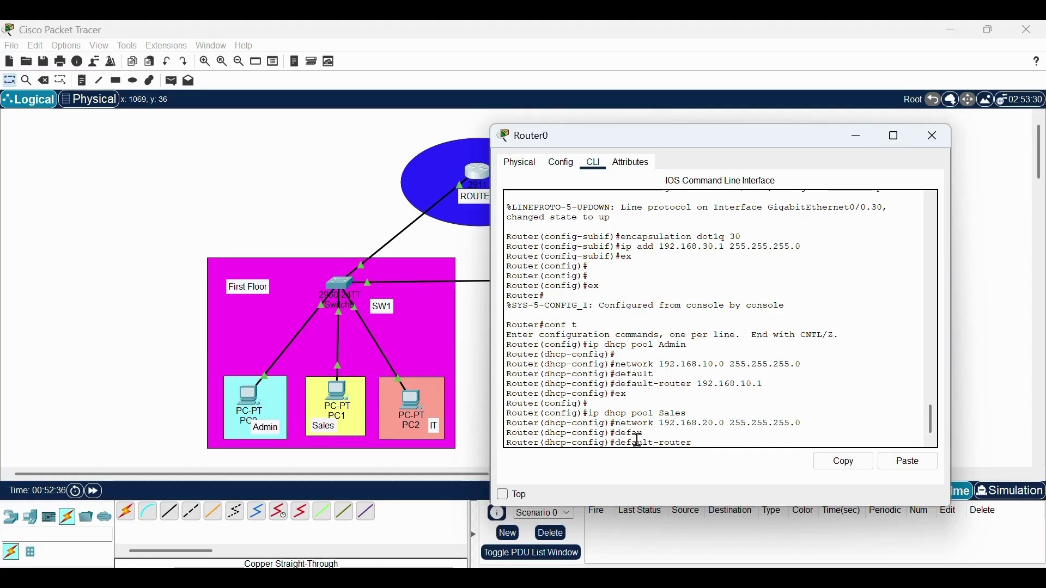
{"action": "type", "text": "192.168"}
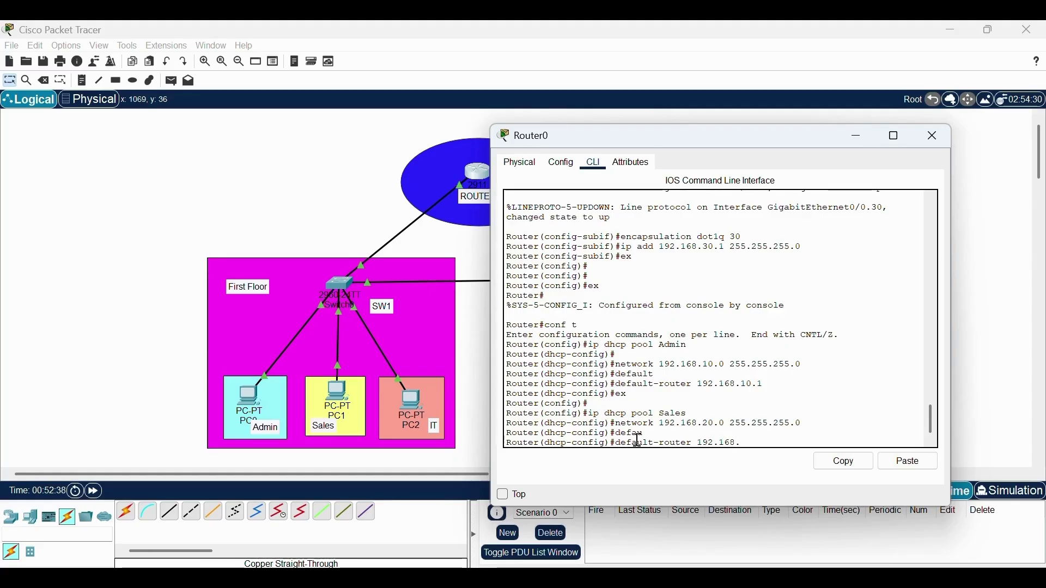
{"action": "type", "text": ".20.1"}
{"action": "key", "text": "Return"}
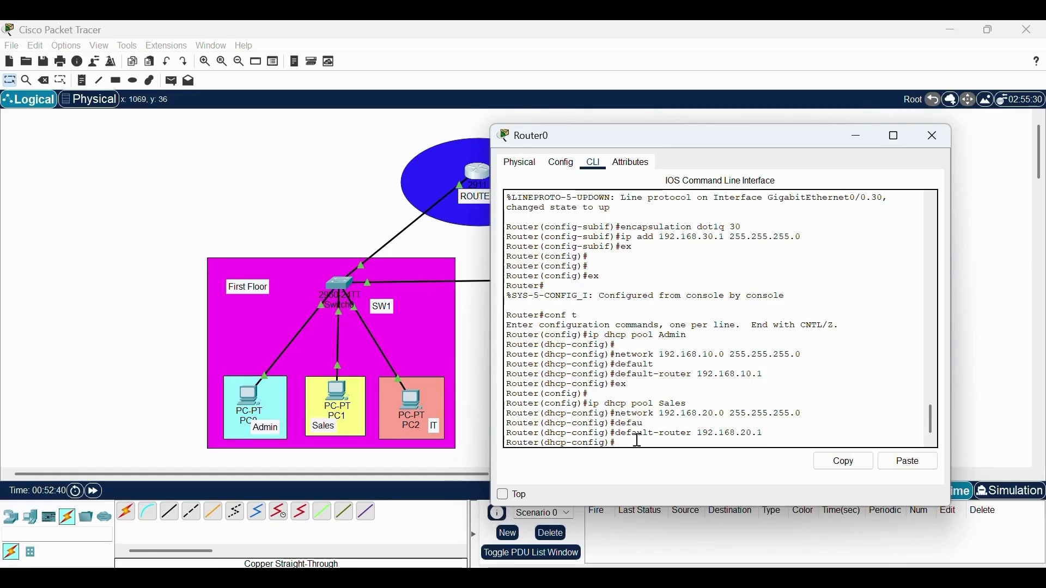
{"action": "type", "text": "ex"}
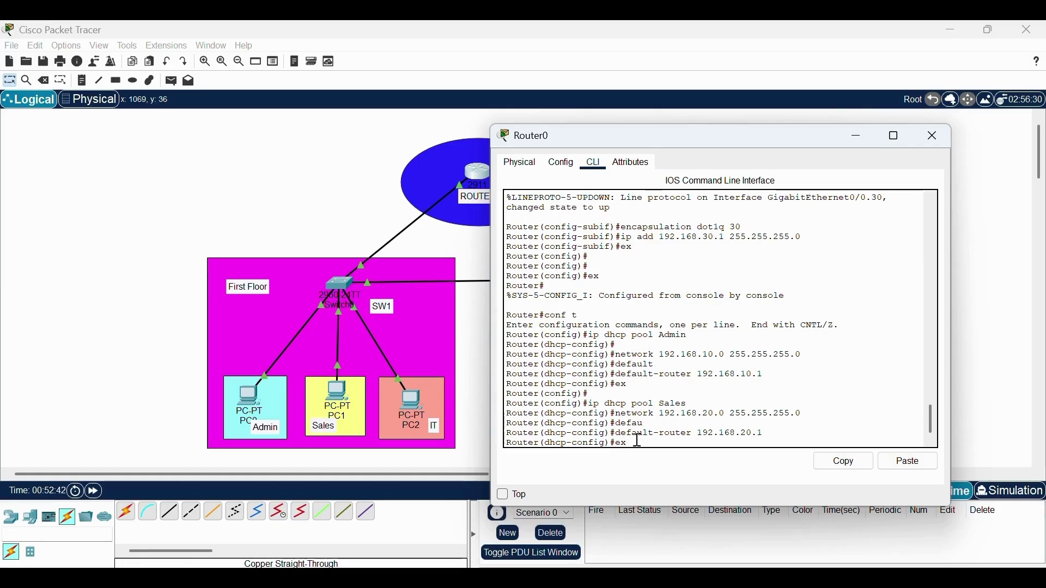
{"action": "key", "text": "Return"}
{"action": "key", "text": "Return"}
Create a DHCP pool named IT with network 192.168.30.0 and mask 255.255.255.0
{"action": "type", "text": "ip"}
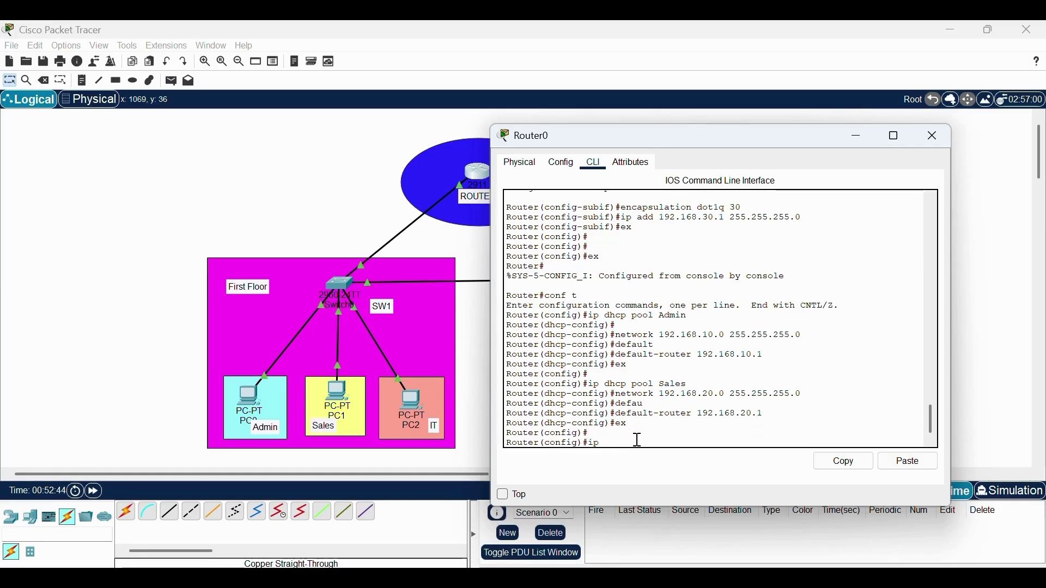
{"action": "type", "text": " dhcp p"}
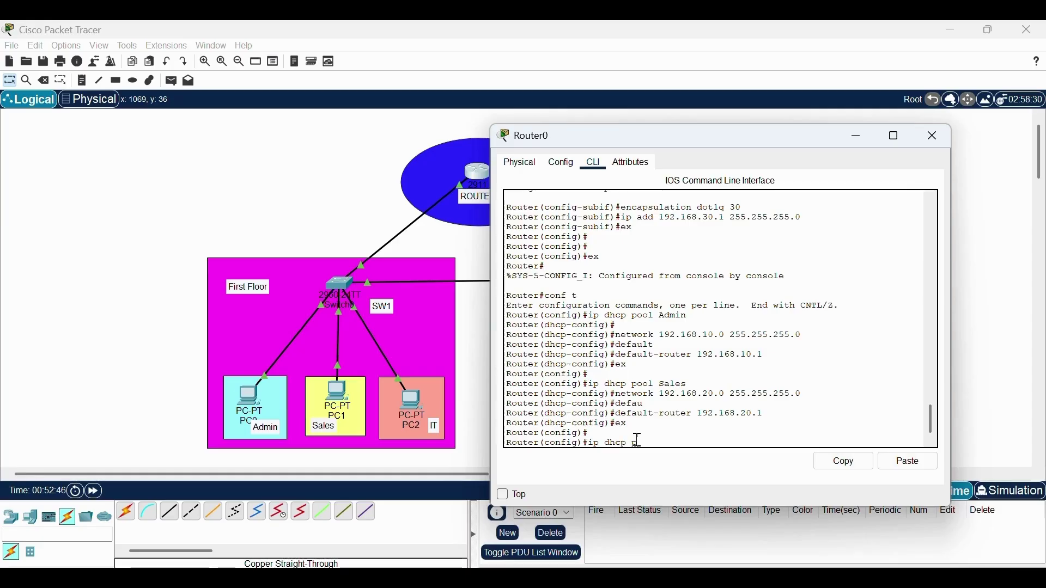
{"action": "type", "text": "ool IT"}
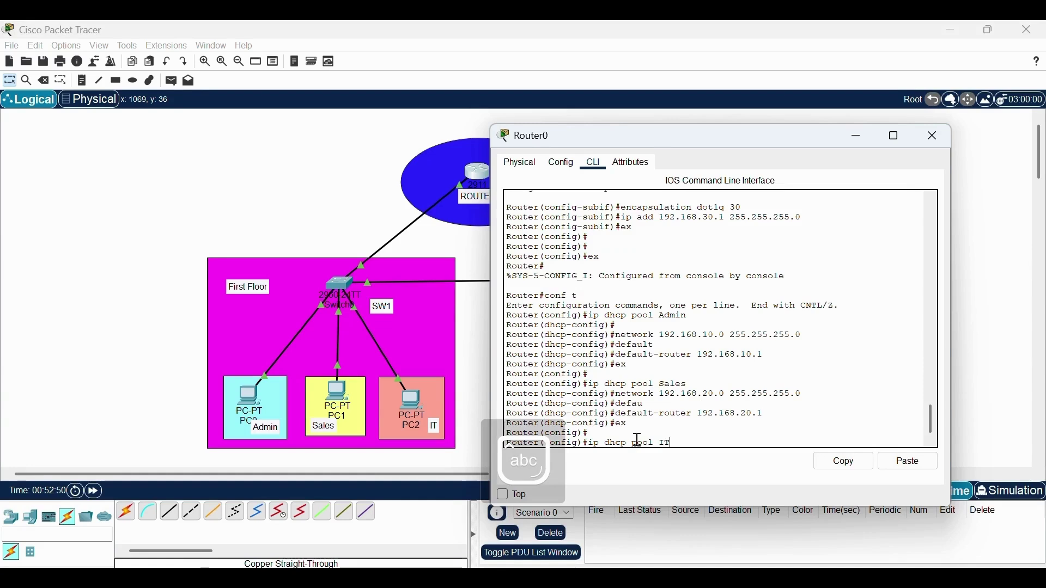
{"action": "key", "text": "Return"}
{"action": "type", "text": "netw"}
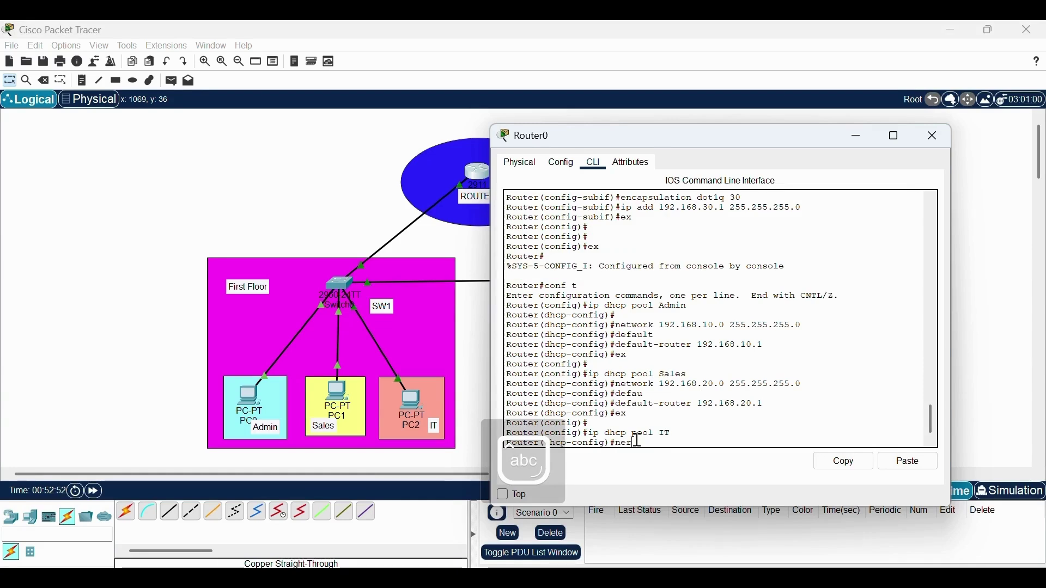
{"action": "type", "text": "ork"}
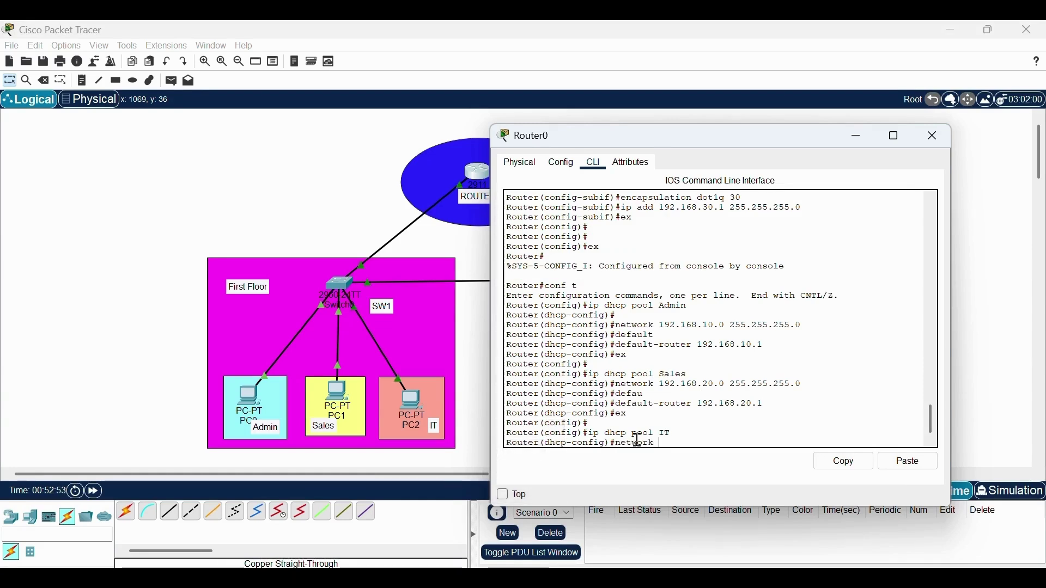
{"action": "type", "text": " 192.168."}
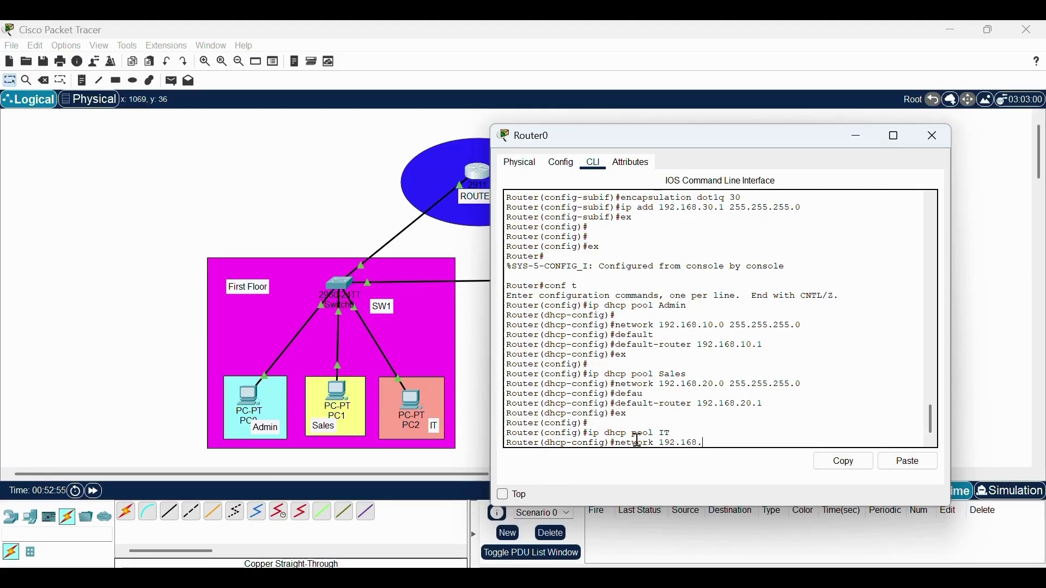
{"action": "type", "text": "30.0 255"}
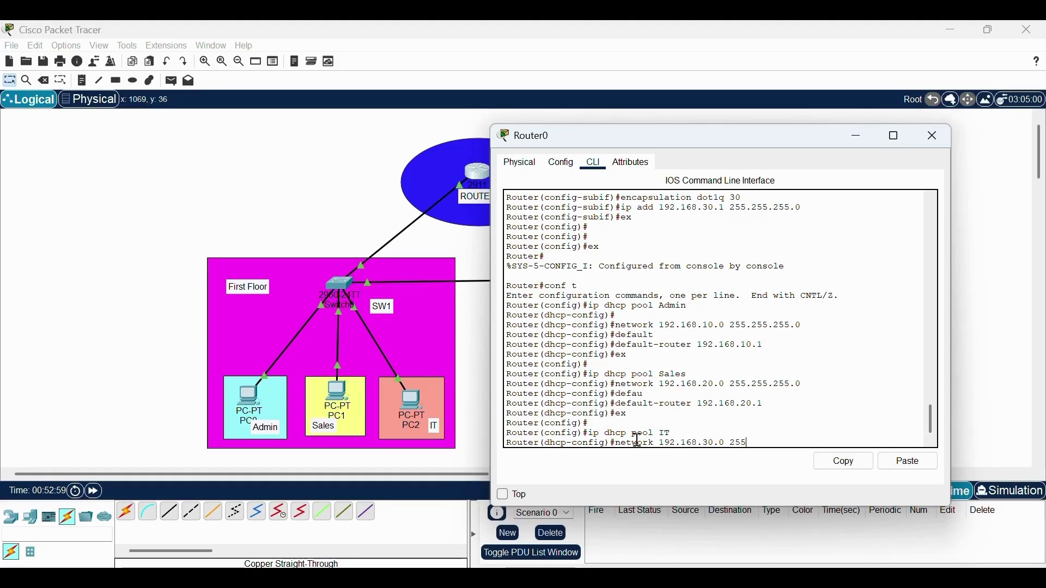
{"action": "type", "text": "2."}
{"action": "type", "text": ".2"}
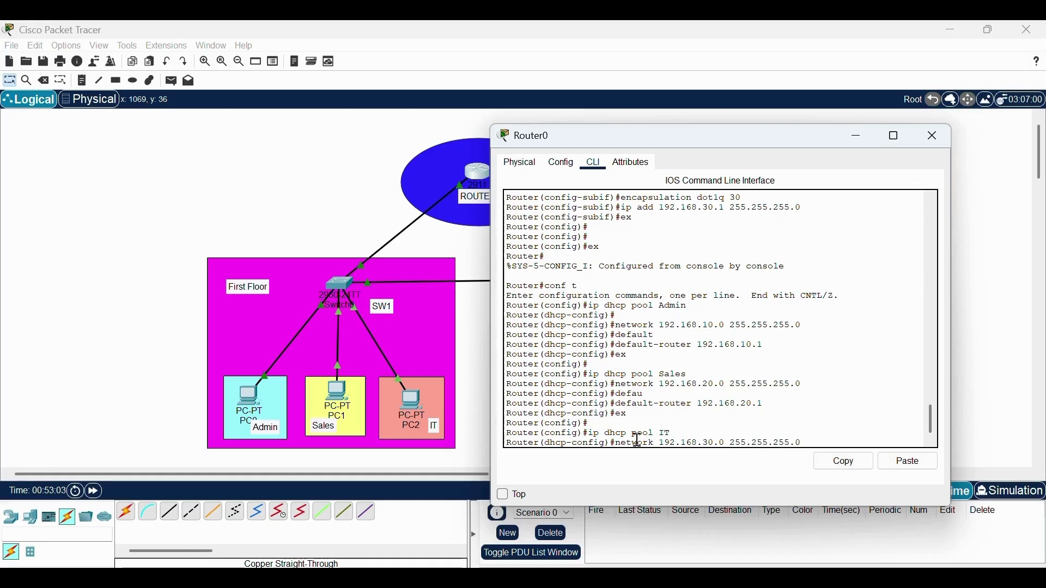
{"action": "type", "text": "55.255.0"}
{"action": "key", "text": "Return"}
Set the IT DHCP pool's default router to 192.168.30.1 and exit to global configuration mode
{"action": "type", "text": "defau"}
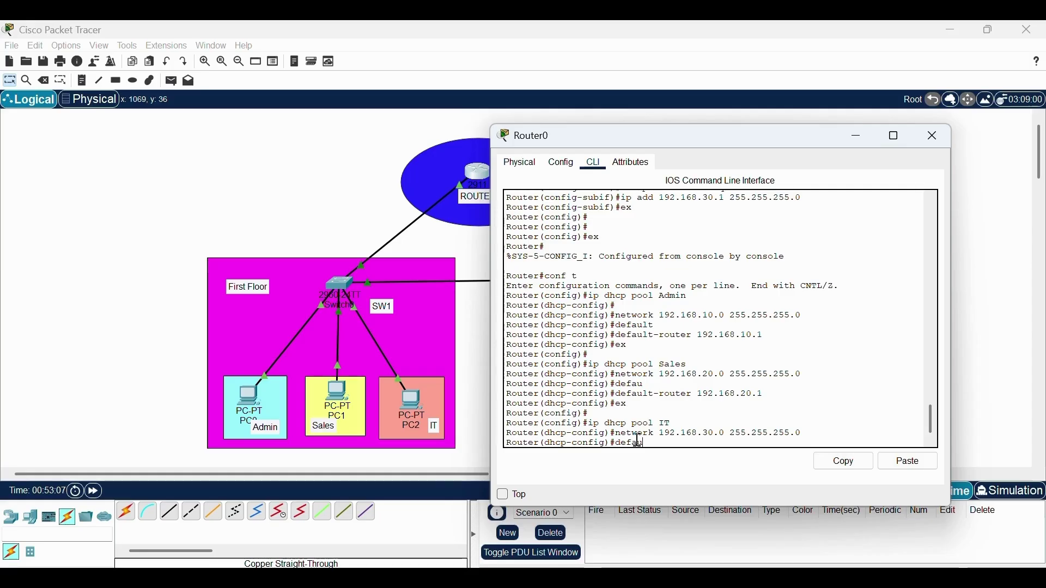
{"action": "key", "text": "Return"}
{"action": "type", "text": "default-router"}
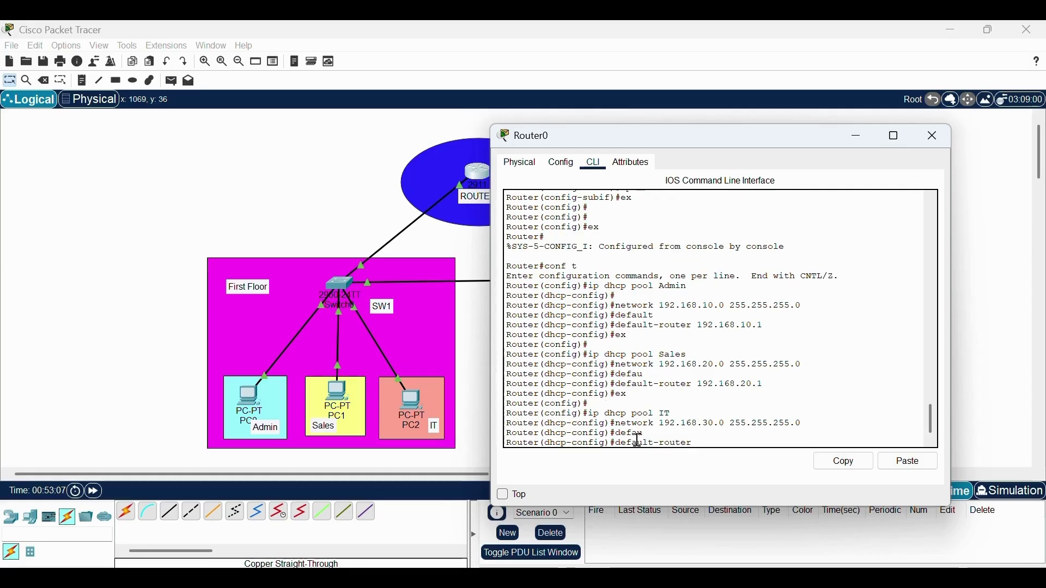
{"action": "type", "text": " 192.1"}
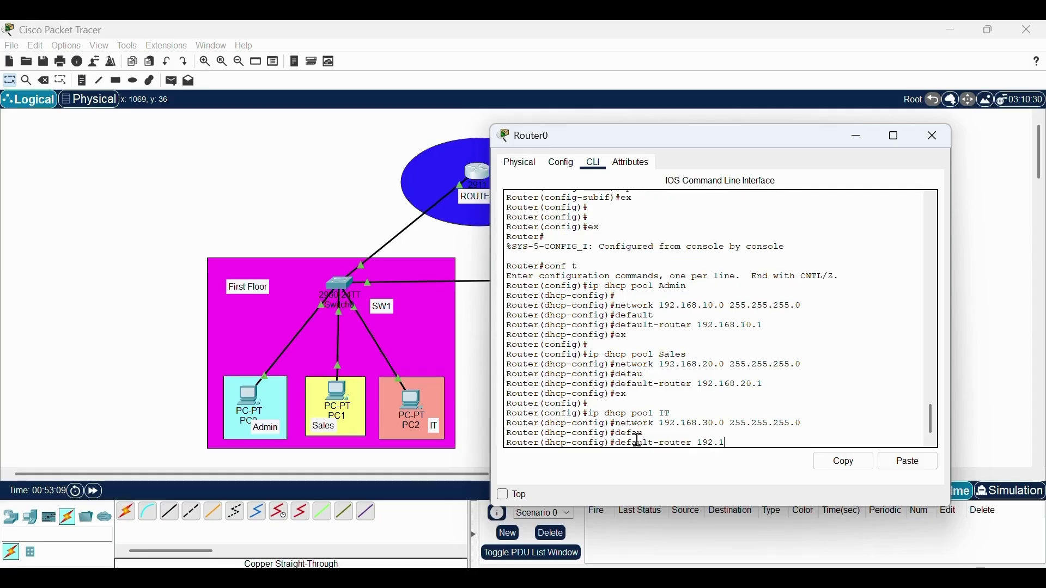
{"action": "type", "text": "68."}
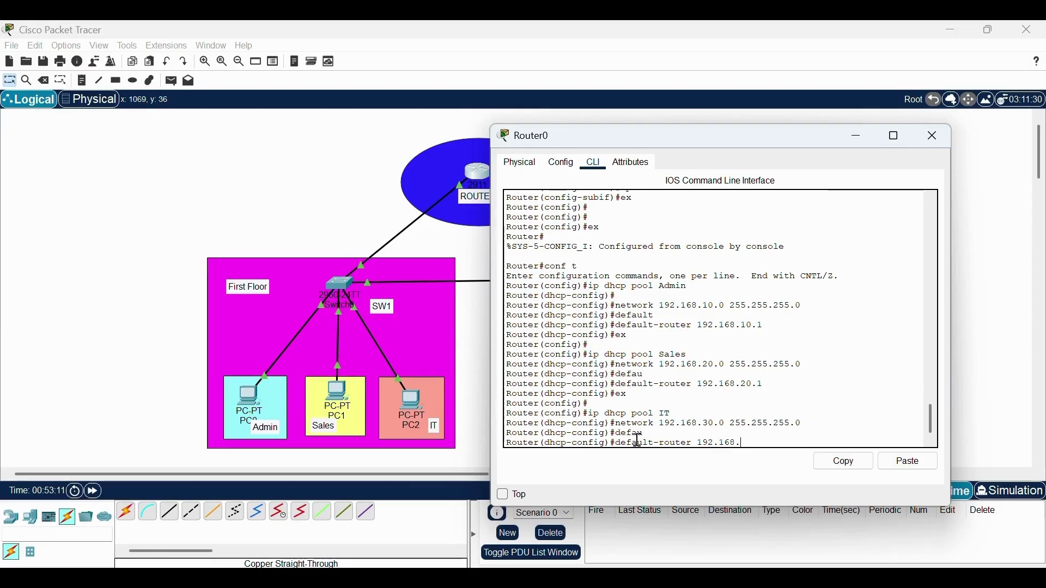
{"action": "type", "text": "20.1"}
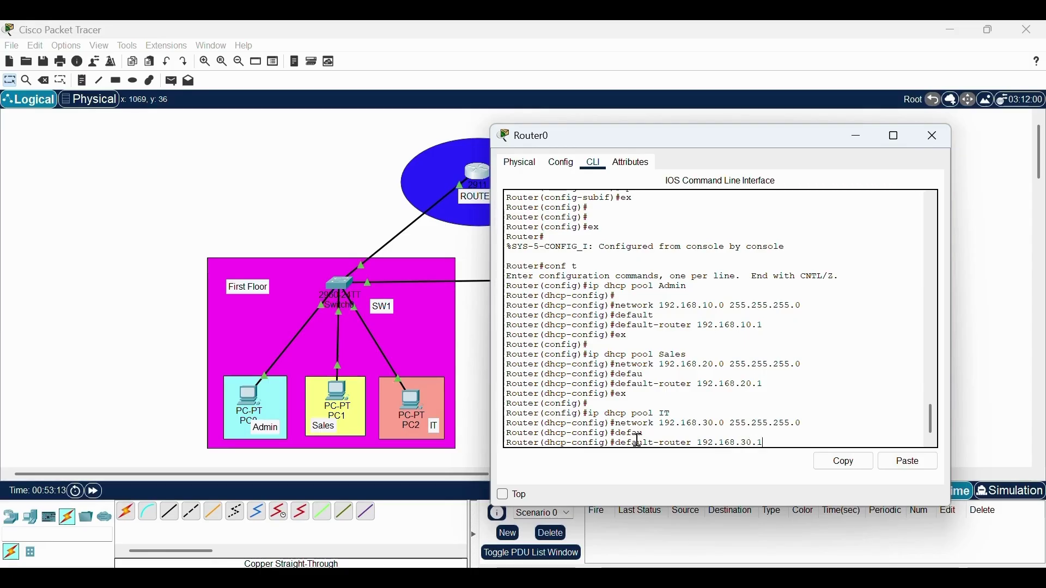
{"action": "key", "text": "Return"}
{"action": "type", "text": "ex"}
{"action": "key", "text": "Return"}
{"action": "key", "text": "Return"}
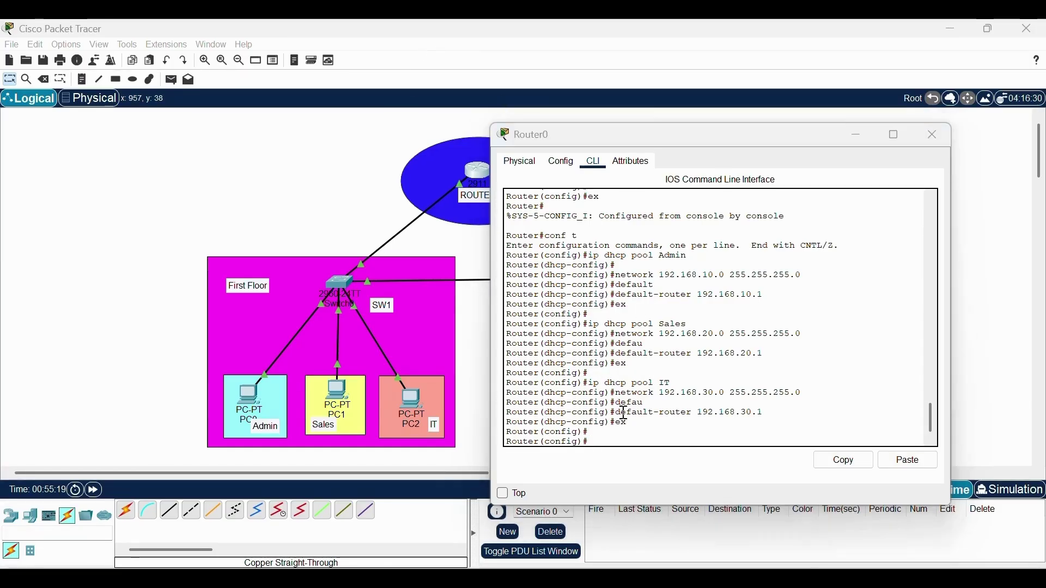
Exclude the addresses 192.168.10.1 through 192.168.10.10 from DHCP assignment on the router
{"action": "type", "text": "ip"}
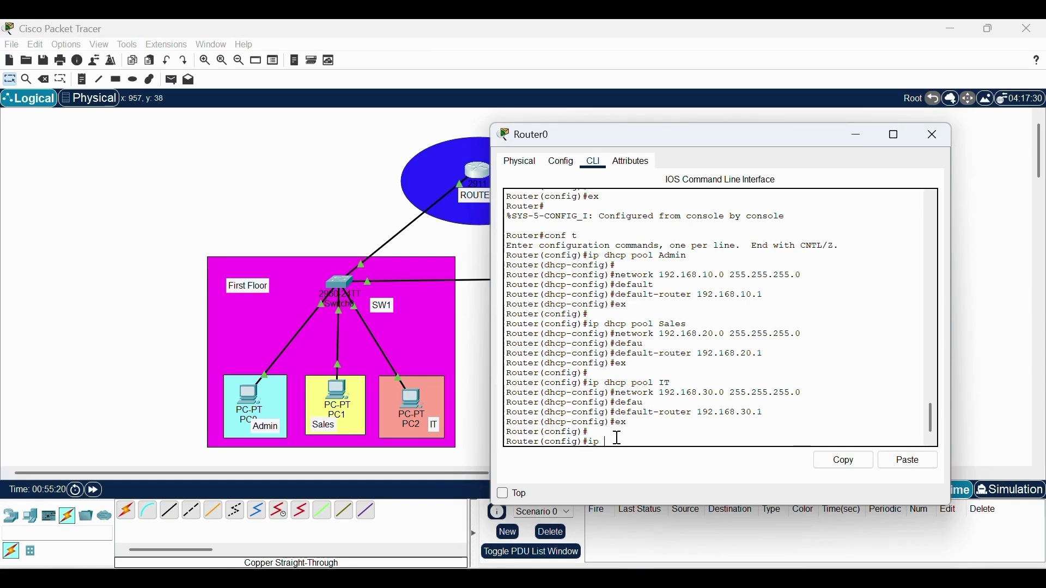
{"action": "type", "text": " dhcp exc"}
{"action": "key", "text": "Tab"}
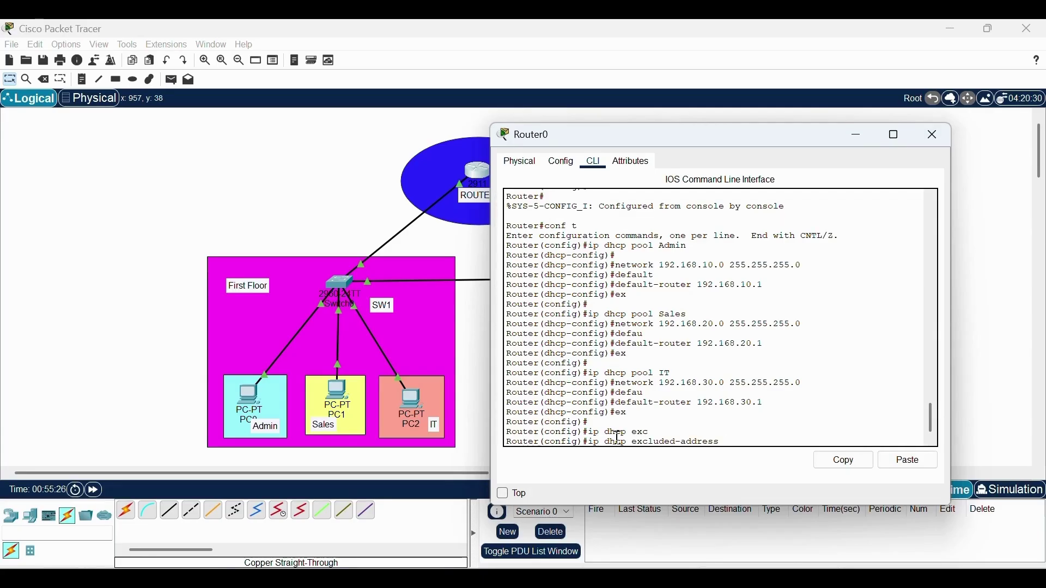
{"action": "type", "text": "192"}
{"action": "type", "text": ".168.10.1"}
{"action": "type", "text": " 1922"}
{"action": "type", "text": ".16"}
{"action": "type", "text": "8.10.10"}
{"action": "key", "text": "Return"}
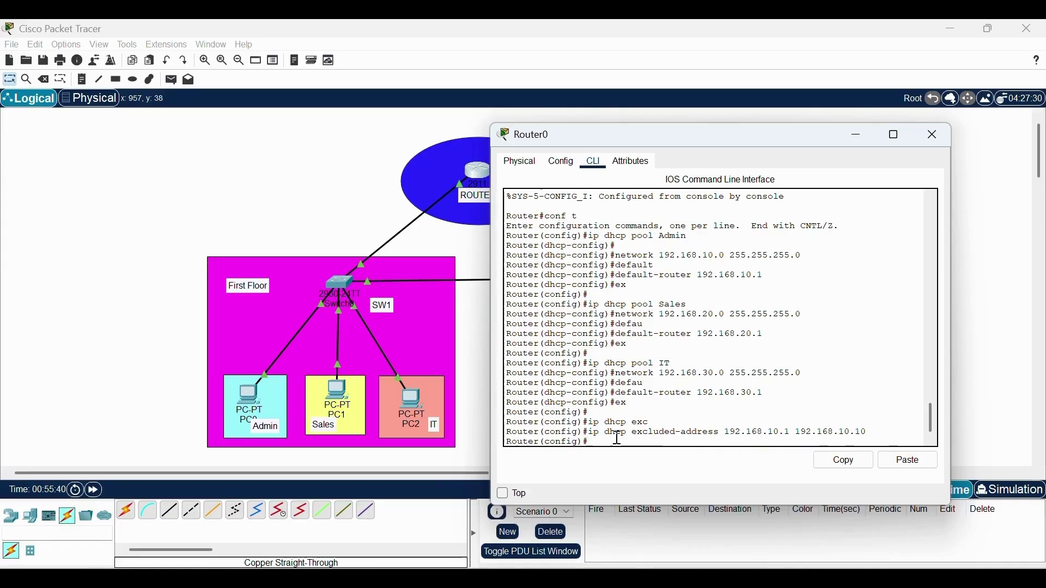
Exclude the addresses 192.168.20.1 through 192.168.20.10 from DHCP assignment on the router
{"action": "type", "text": "ip dhcp exclu"}
{"action": "key", "text": "Tab"}
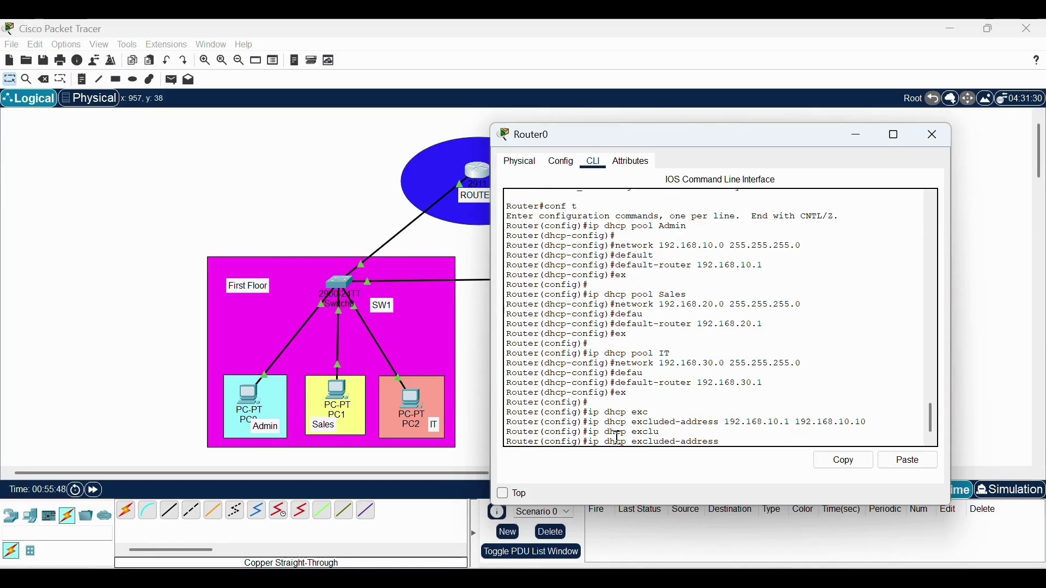
{"action": "type", "text": "192.1"}
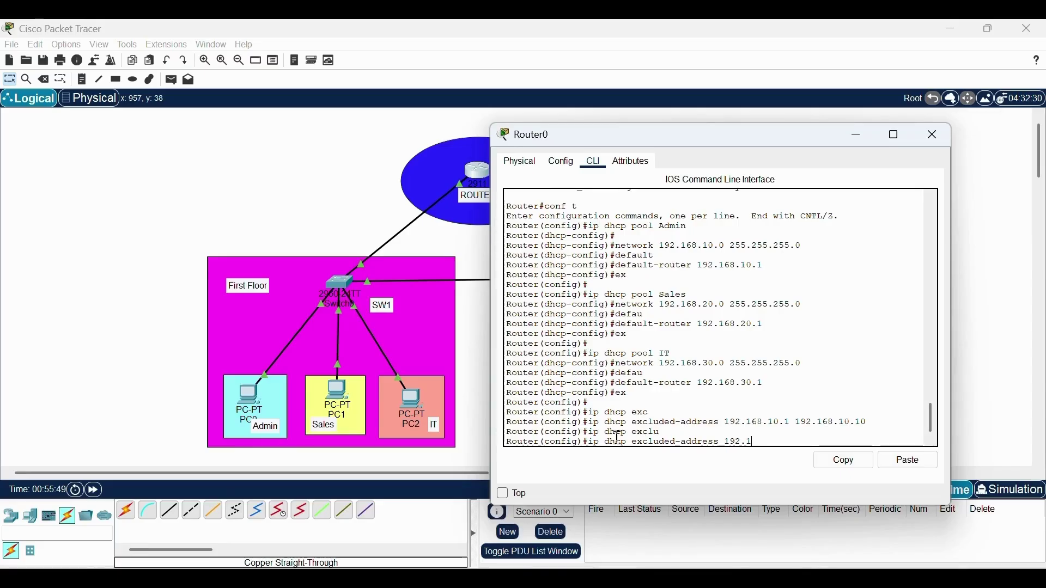
{"action": "type", "text": "68.20.1 192.168."}
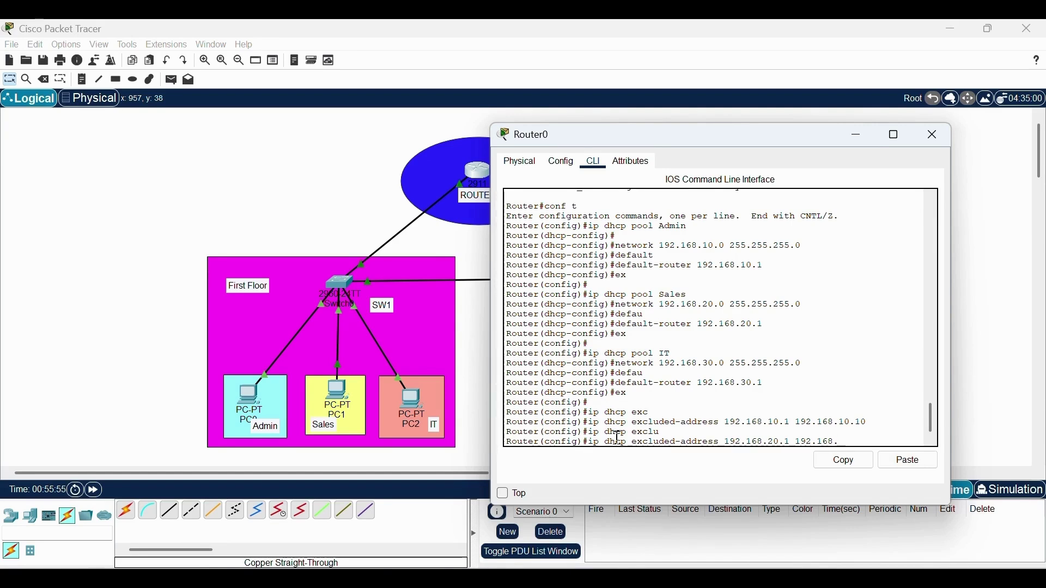
{"action": "type", "text": "20.10"}
{"action": "key", "text": "Return"}
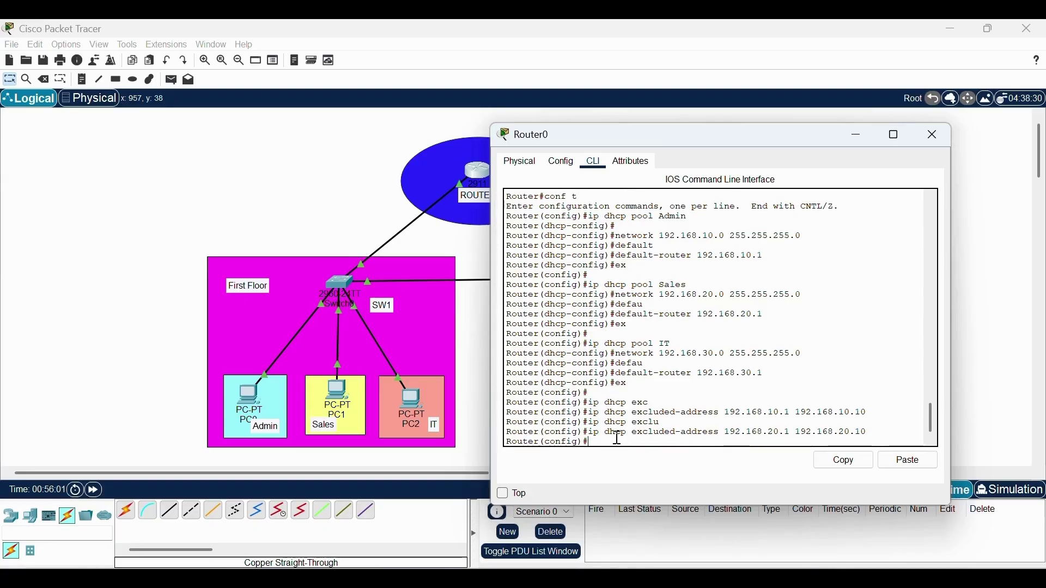
Try to exclude the addresses 192.168.30.1 through 192.168.30.10 from DHCP assignment on the router
{"action": "type", "text": "ip dhcp eclud"}
{"action": "key", "text": "Tab"}
{"action": "key", "text": "BackSpace"}
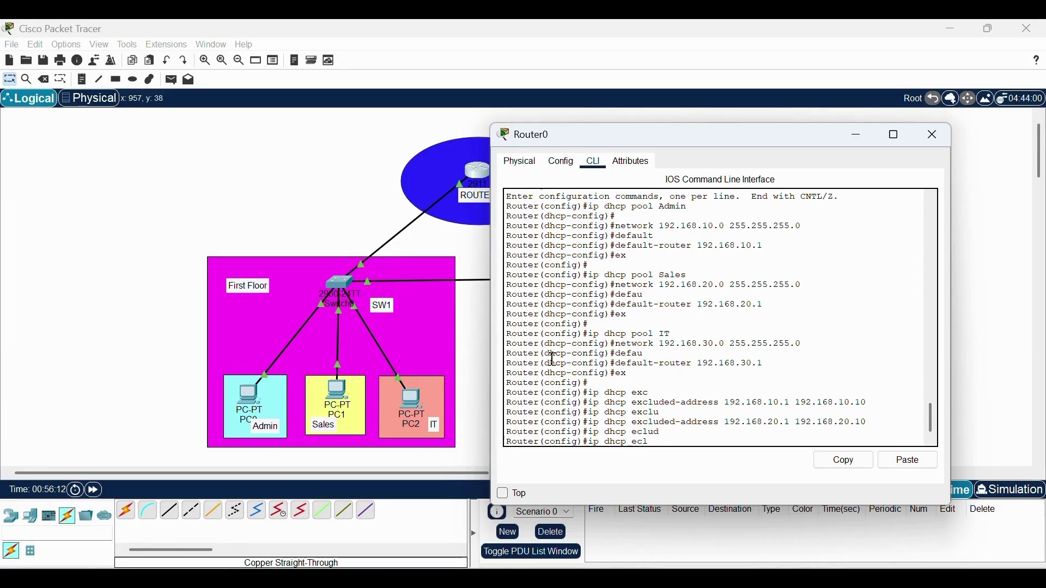
{"action": "type", "text": "ded"}
{"action": "key", "text": "Tab"}
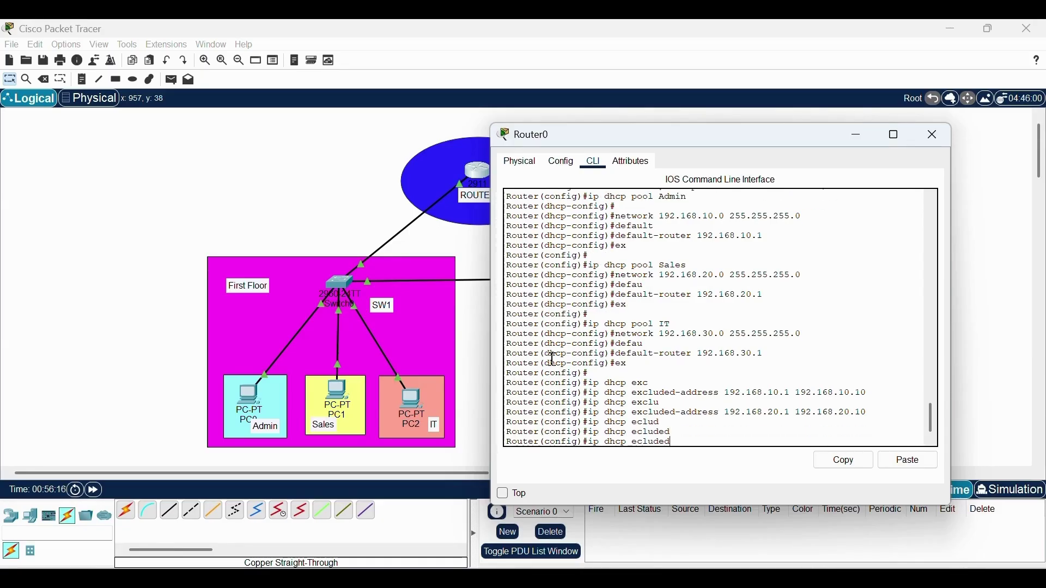
{"action": "type", "text": "-add"}
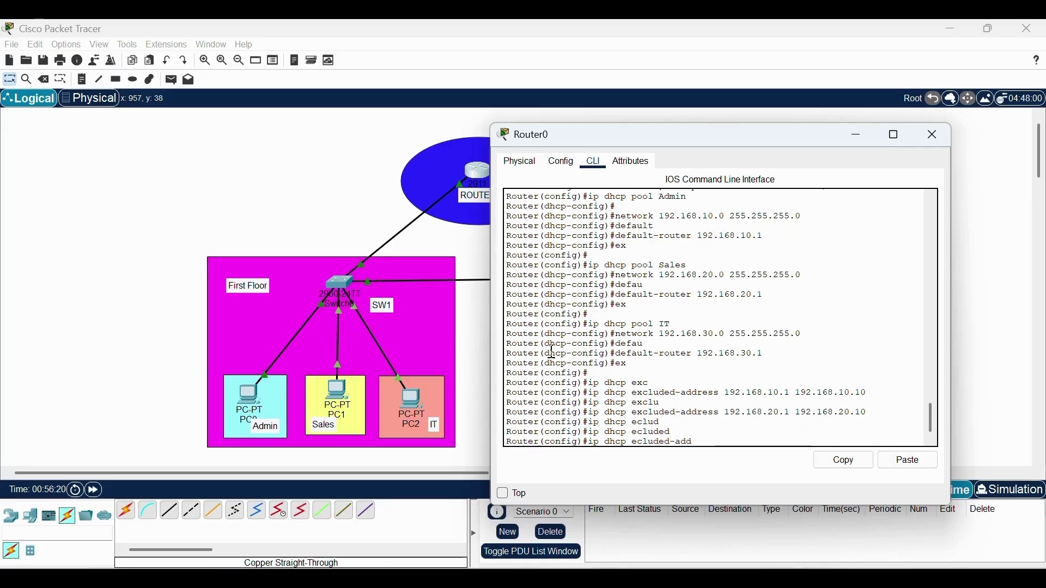
{"action": "type", "text": "ress 192.168.30."}
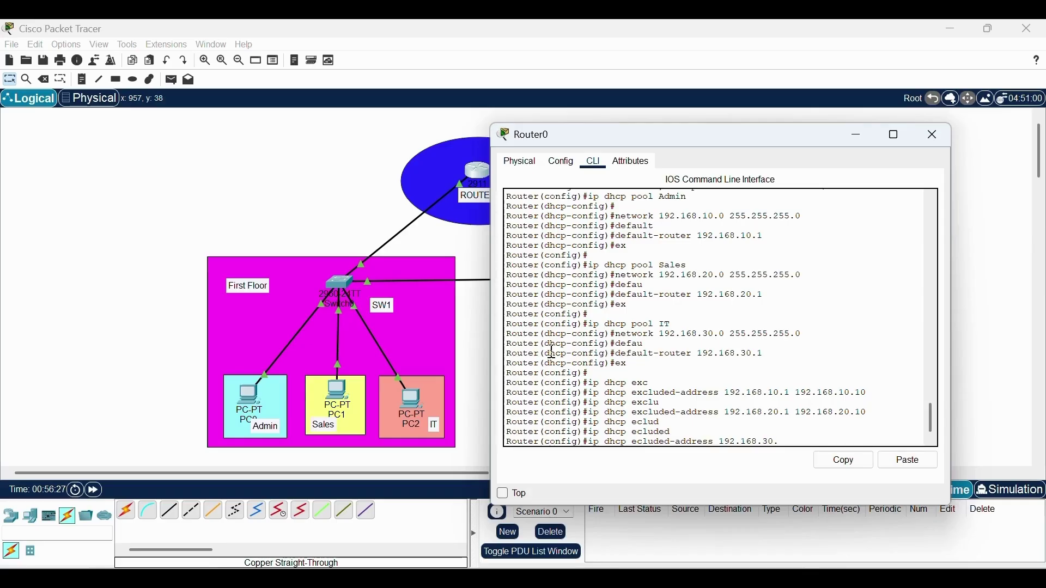
{"action": "type", "text": "1 192.168.30.10"}
{"action": "key", "text": "Return"}
Exclude the addresses 192.168.30.1 through 192.168.30.10 from DHCP assignment and exit global configuration mode
{"action": "type", "text": "ip dhcp excluded-address 192.168.30.1 192.168.30.10"}
{"action": "key", "text": "Return"}
{"action": "key", "text": "Return"}
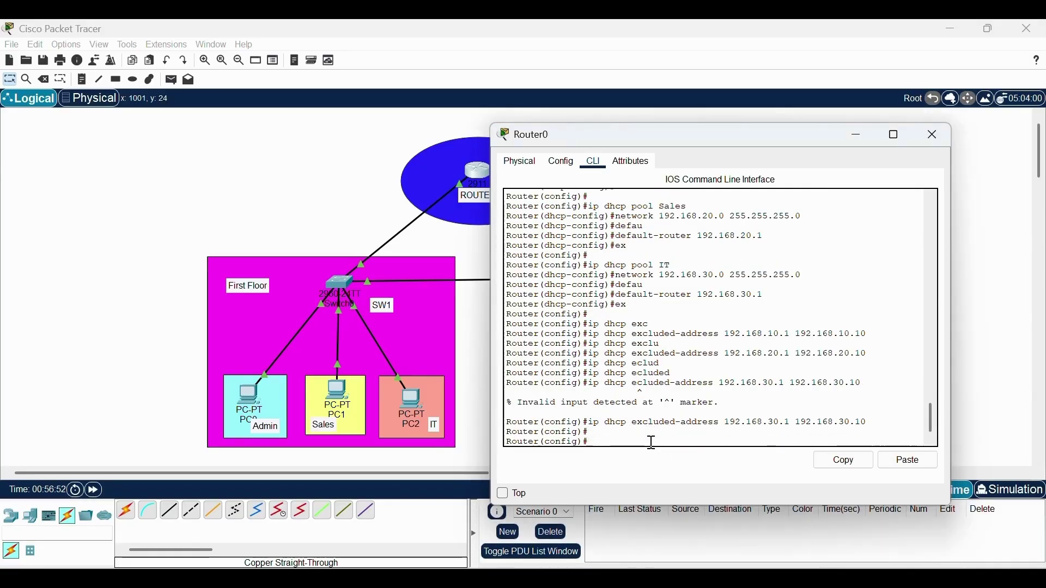
{"action": "type", "text": "ex"}
{"action": "key", "text": "Return"}
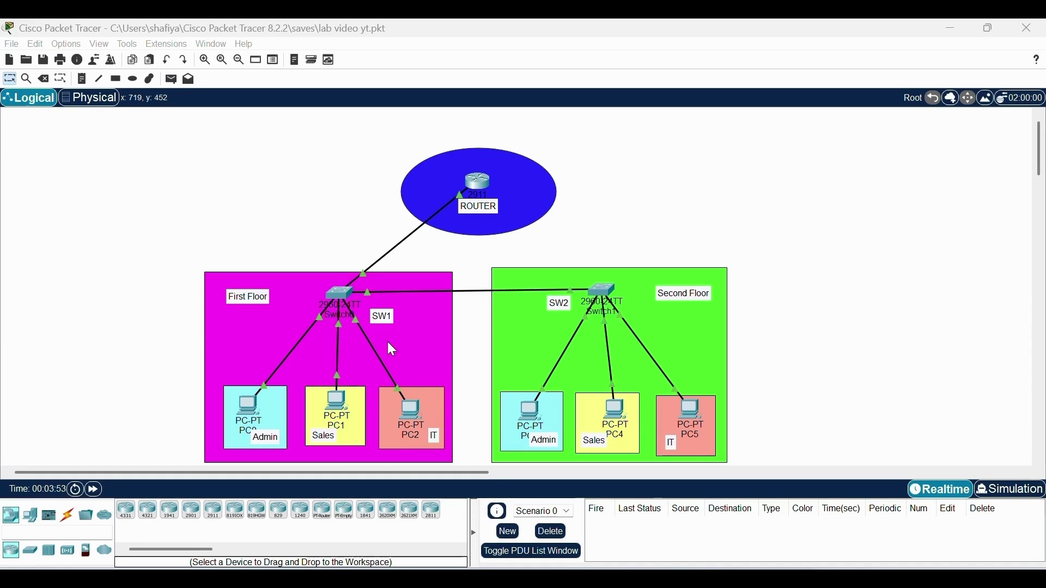
Open the router's command line, enable privileged mode and enter global configuration mode
{"action": "left_click", "coordinate": [484, 188]}
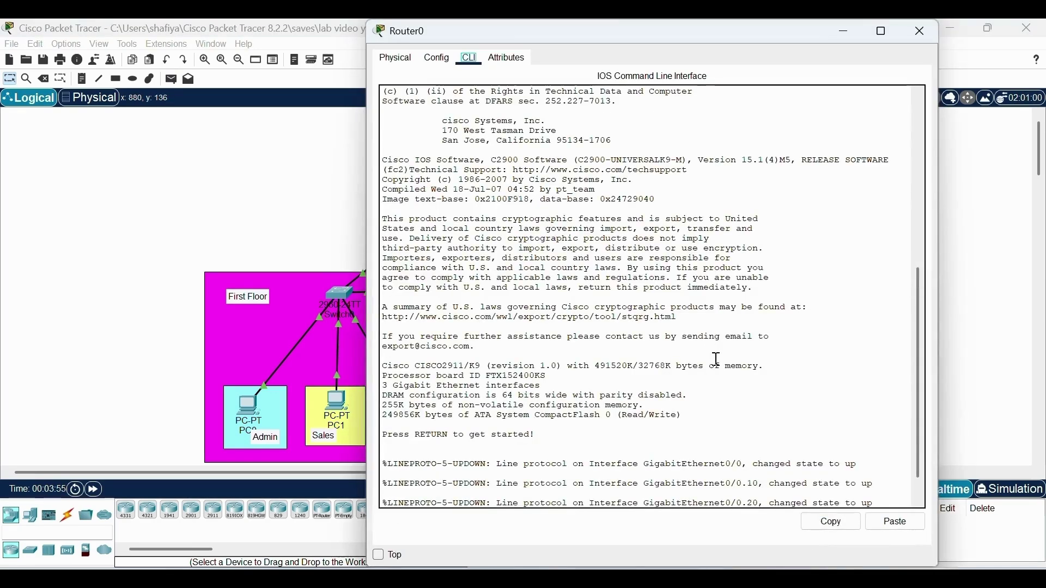
{"action": "key", "text": "Return"}
{"action": "key", "text": "Return"}
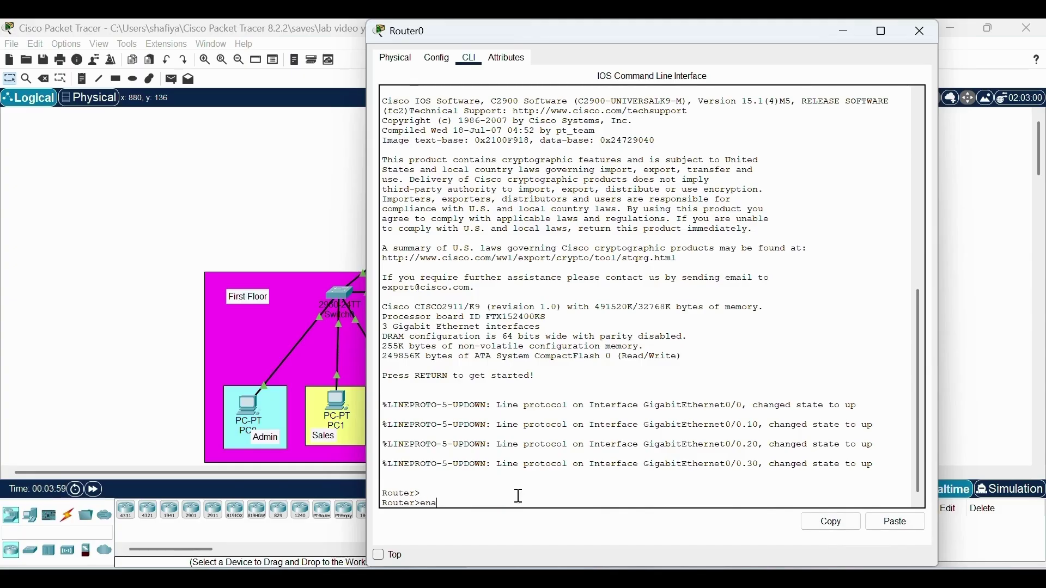
{"action": "type", "text": "ena"}
{"action": "key", "text": "Return"}
{"action": "type", "text": "conf t"}
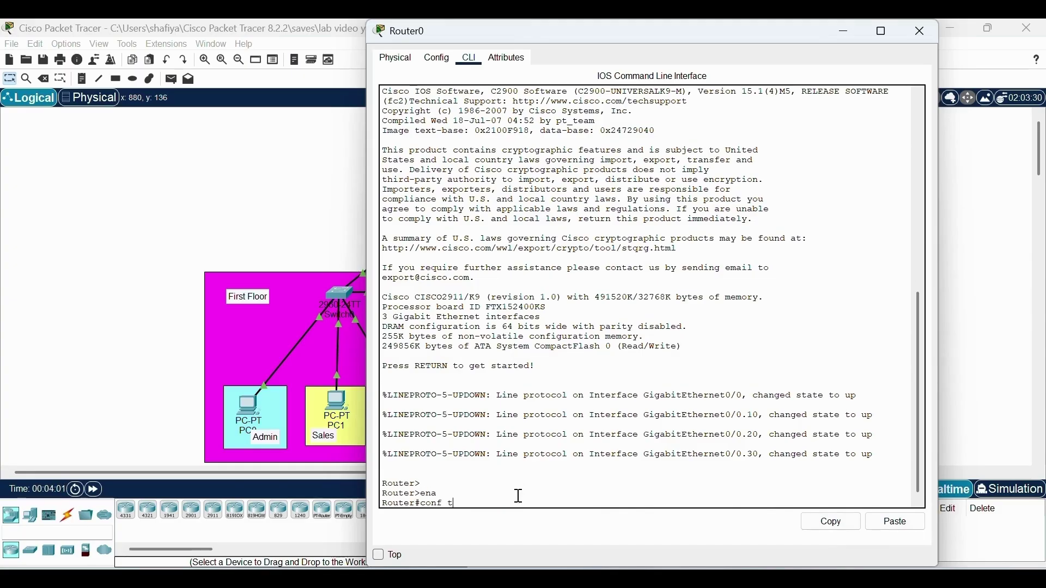
{"action": "key", "text": "Return"}
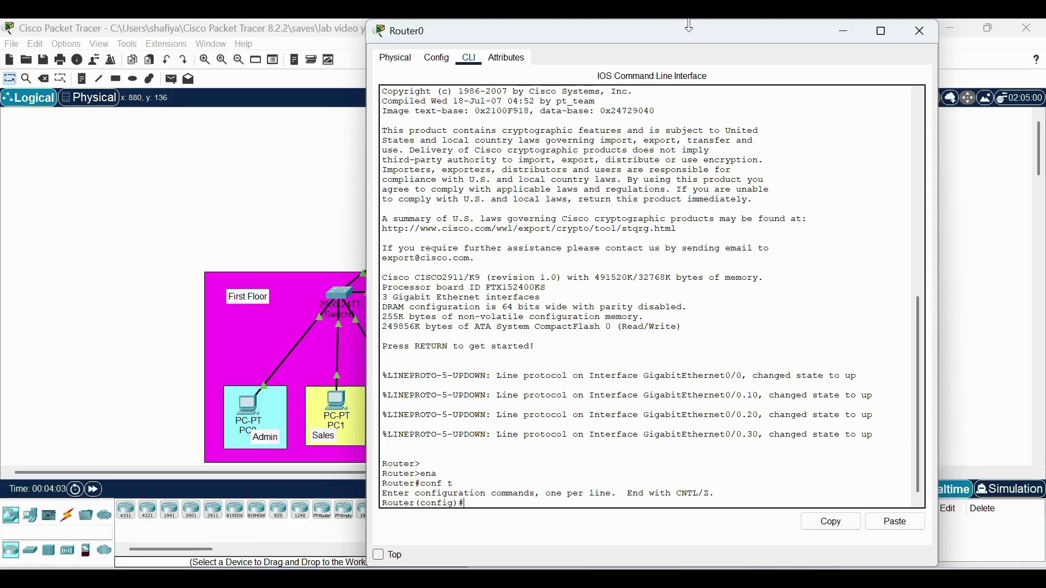
{"action": "left_click_drag", "start_coordinate": [691, 25], "coordinate": [690, 134]}
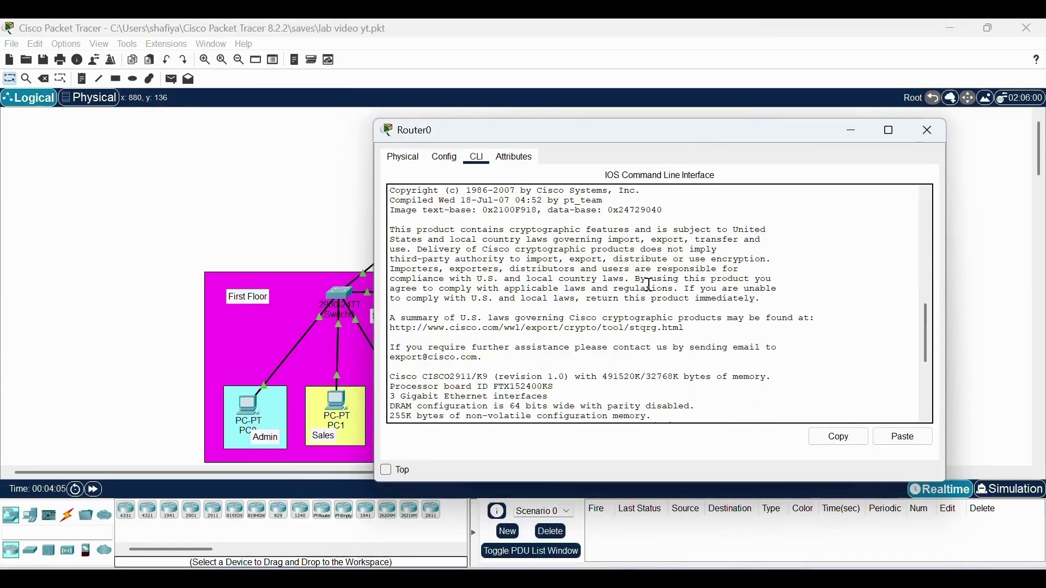
{"action": "scroll", "coordinate": [654, 326], "scroll_direction": "down", "scroll_amount": 10}
{"action": "key", "text": "Return"}
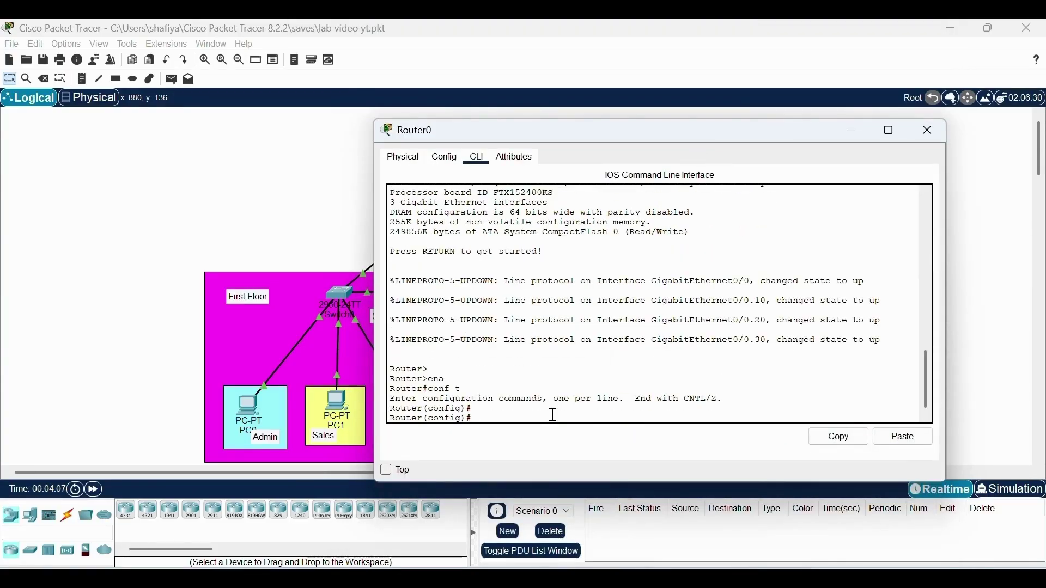
Add an access-list 100 rule denying IP traffic from 192.168.20.0 0.0.0.255 to 192.168.30.0 0.0.0.255
{"action": "type", "text": "access"}
{"action": "key", "text": "Tab"}
{"action": "type", "text": "1"}
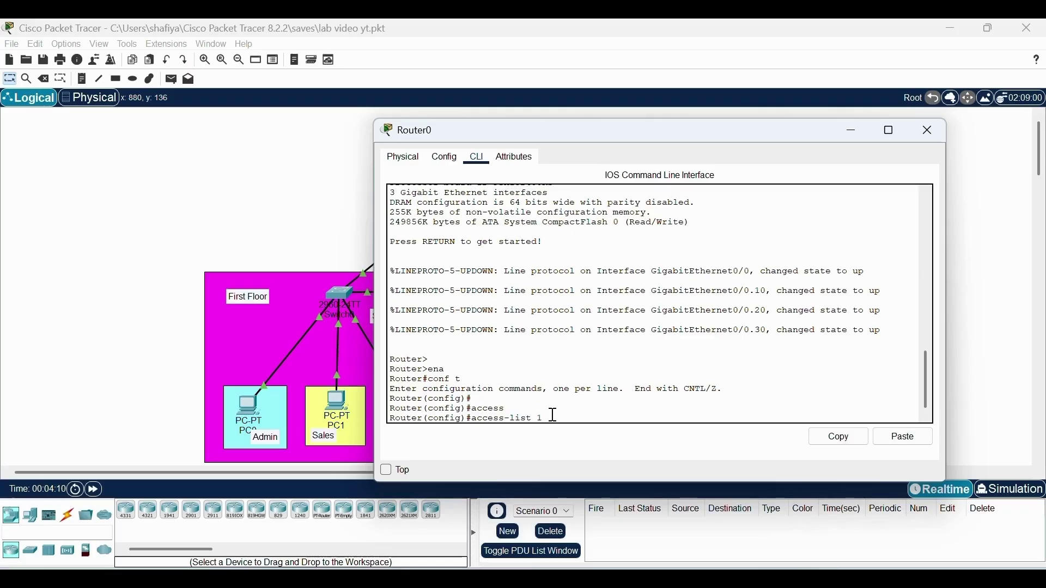
{"action": "type", "text": "00 deny ip"}
{"action": "type", "text": "192.168.20.0 0."}
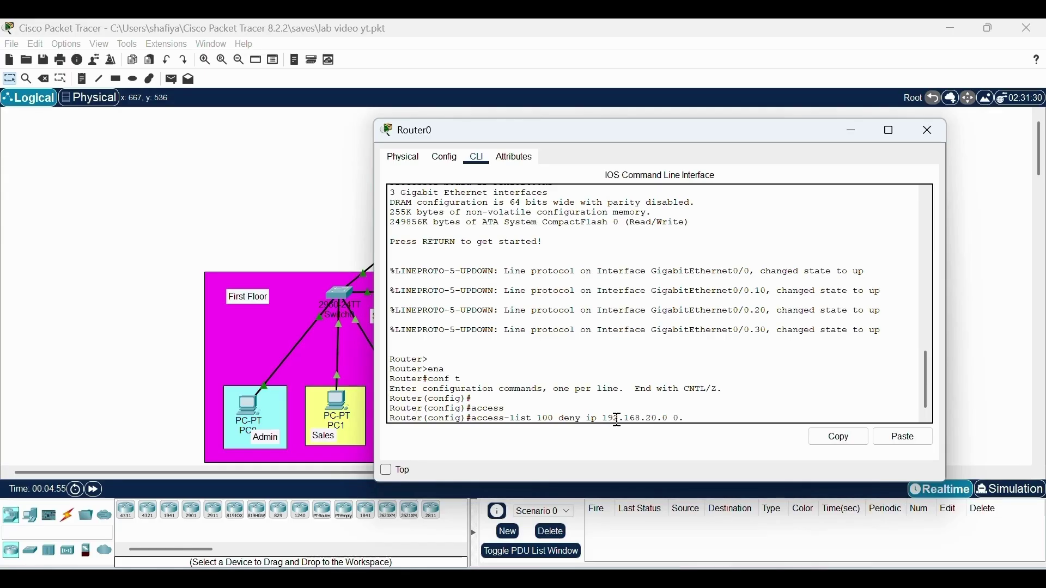
{"action": "type", "text": "0.0.255"}
{"action": "left_click_drag", "start_coordinate": [728, 419], "coordinate": [676, 419]}
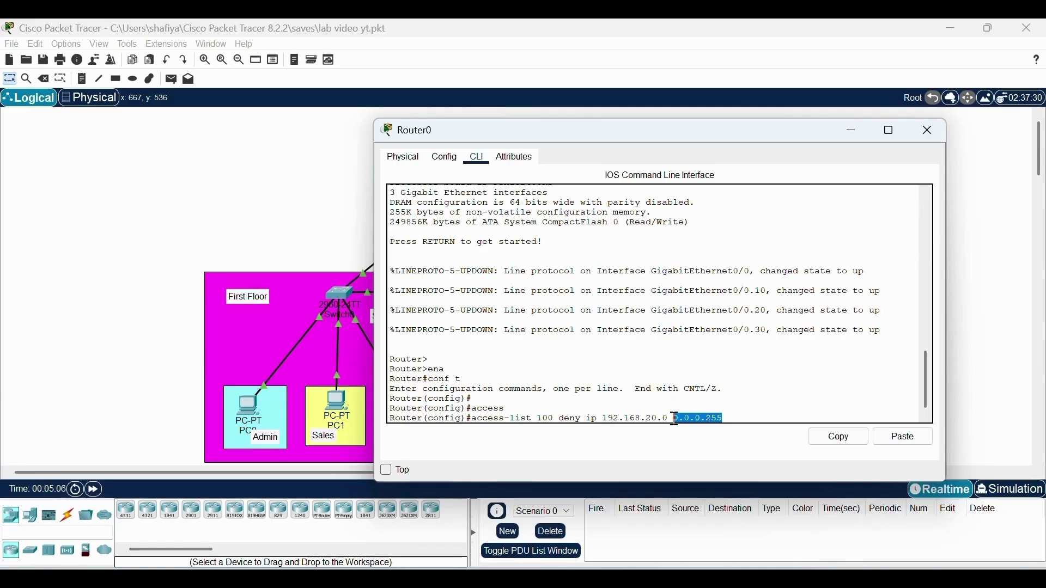
{"action": "left_click", "coordinate": [735, 423]}
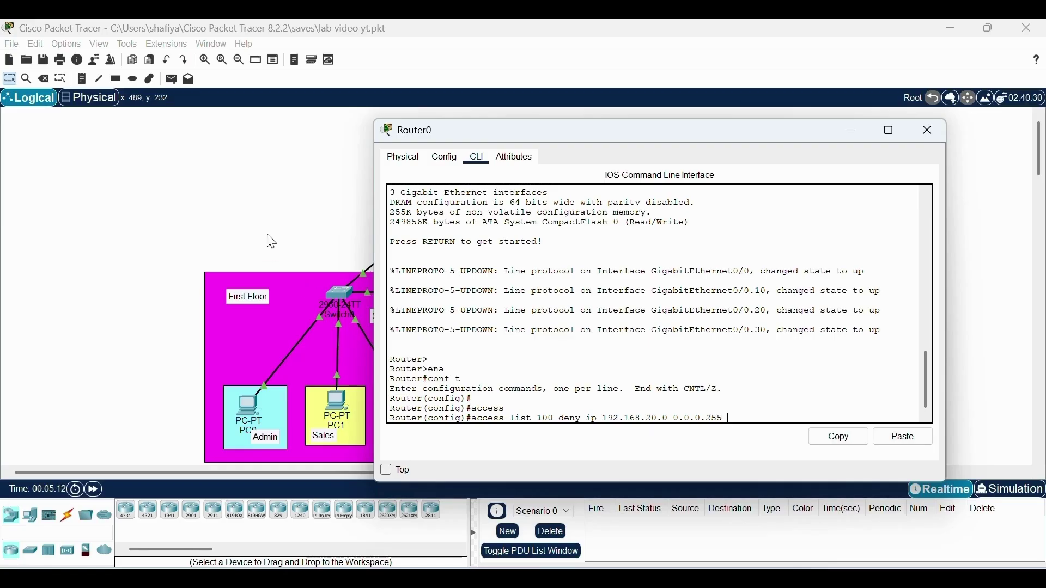
{"action": "scroll", "coordinate": [272, 241], "scroll_direction": "right", "scroll_amount": 5}
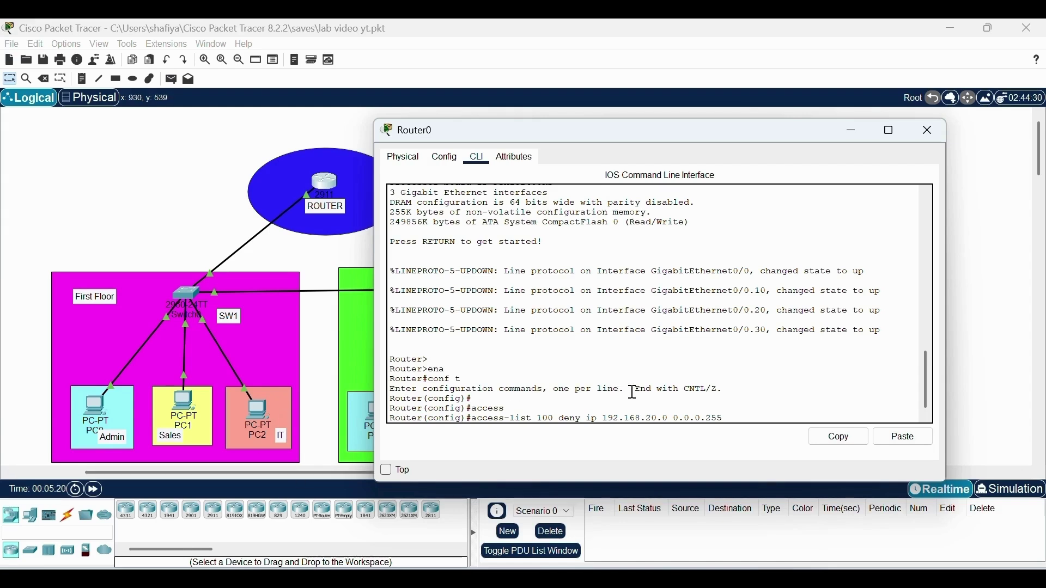
{"action": "type", "text": "192.168.30.0 0.0.0.255"}
{"action": "key", "text": "Return"}
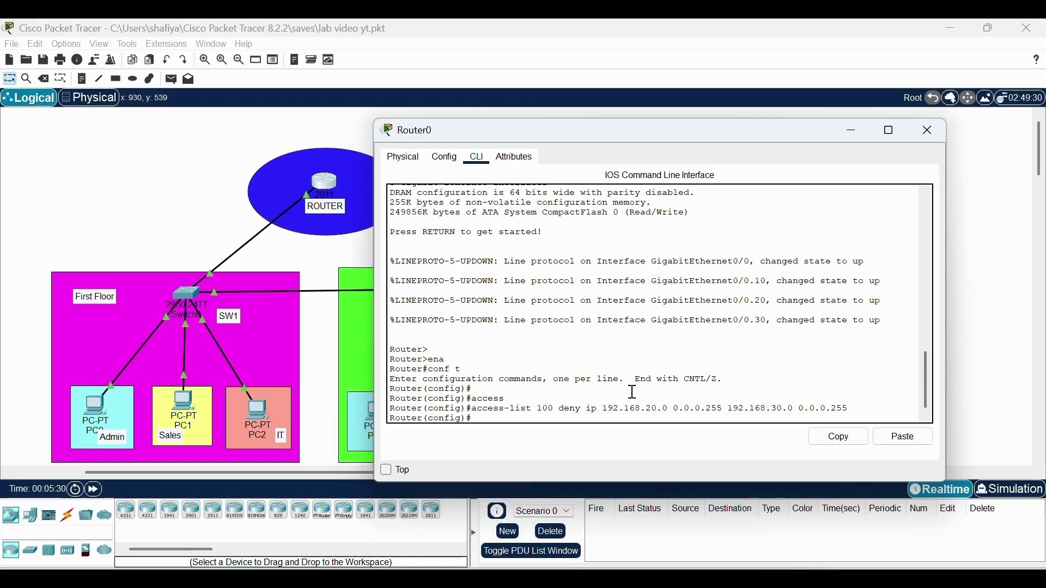
Add an access-list 100 rule permitting IP traffic from any source to any destination
{"action": "type", "text": "access"}
{"action": "key", "text": "Tab"}
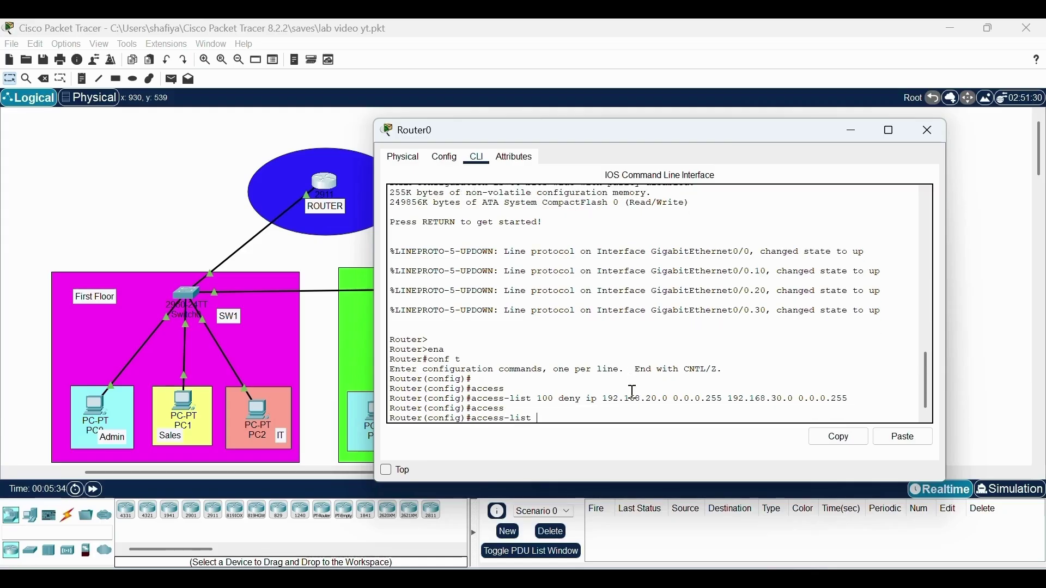
{"action": "type", "text": "100 permit ip any any"}
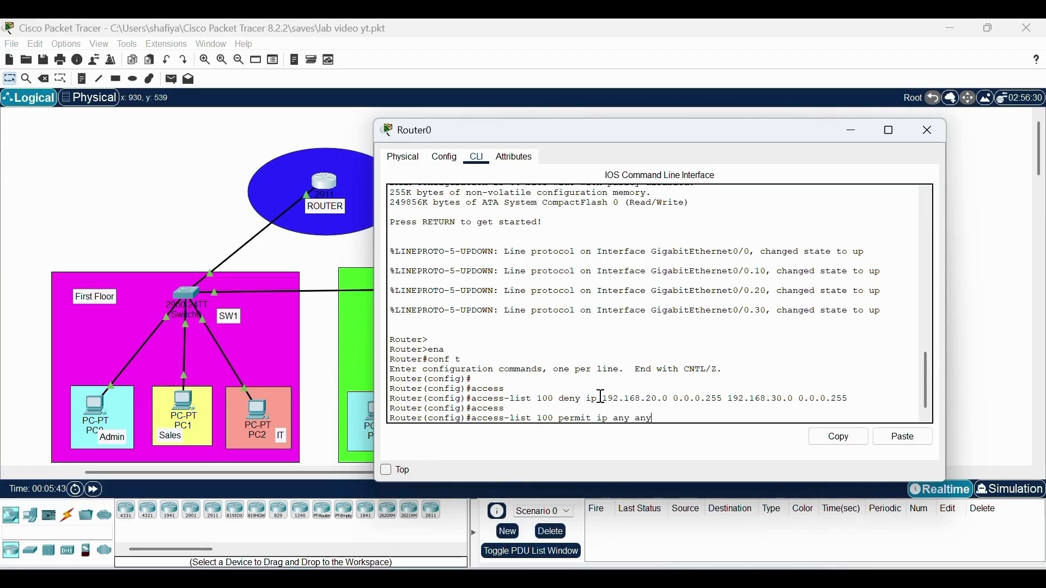
{"action": "left_click_drag", "start_coordinate": [599, 399], "coordinate": [728, 402]}
{"action": "left_click", "coordinate": [703, 404]}
{"action": "key", "text": "Return"}
{"action": "key", "text": "Return"}
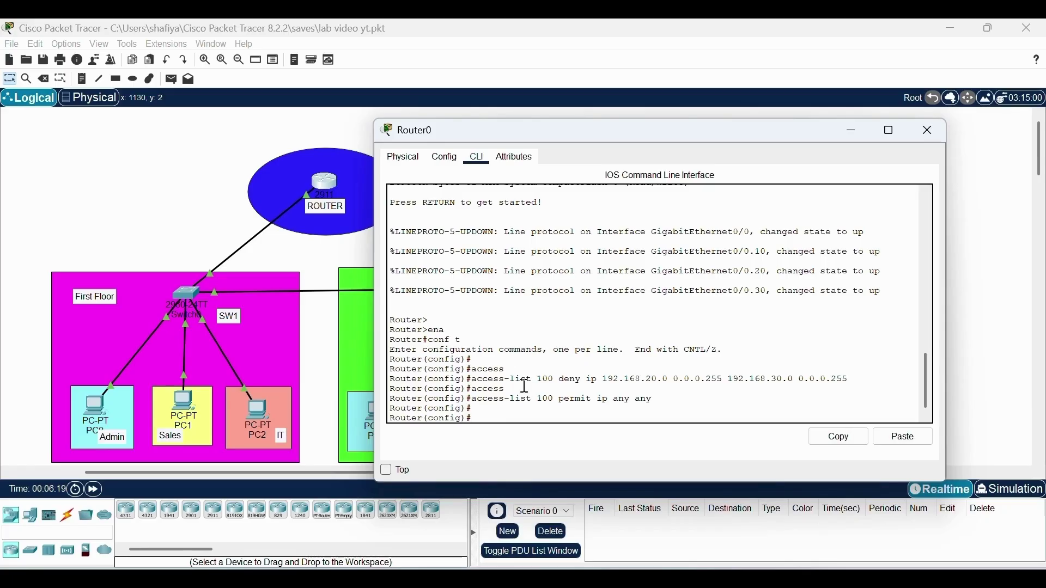
Apply access list 100 to inbound traffic on the router's subinterface g0/0.20
{"action": "left_click_drag", "start_coordinate": [526, 387], "coordinate": [599, 397]}
{"action": "left_click", "coordinate": [579, 391]}
{"action": "type", "text": "int g"}
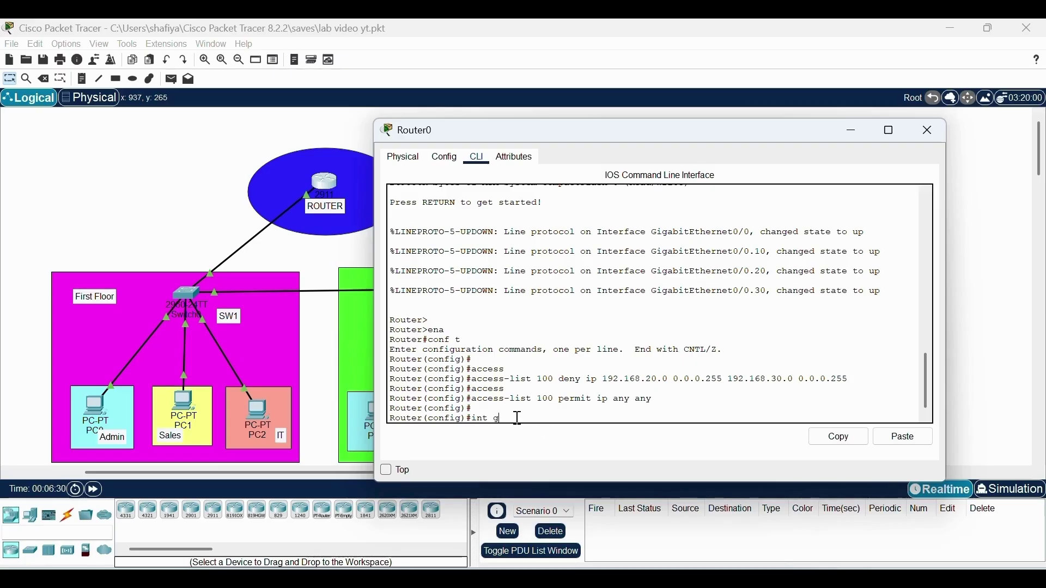
{"action": "type", "text": "0/0.20"}
{"action": "key", "text": "Return"}
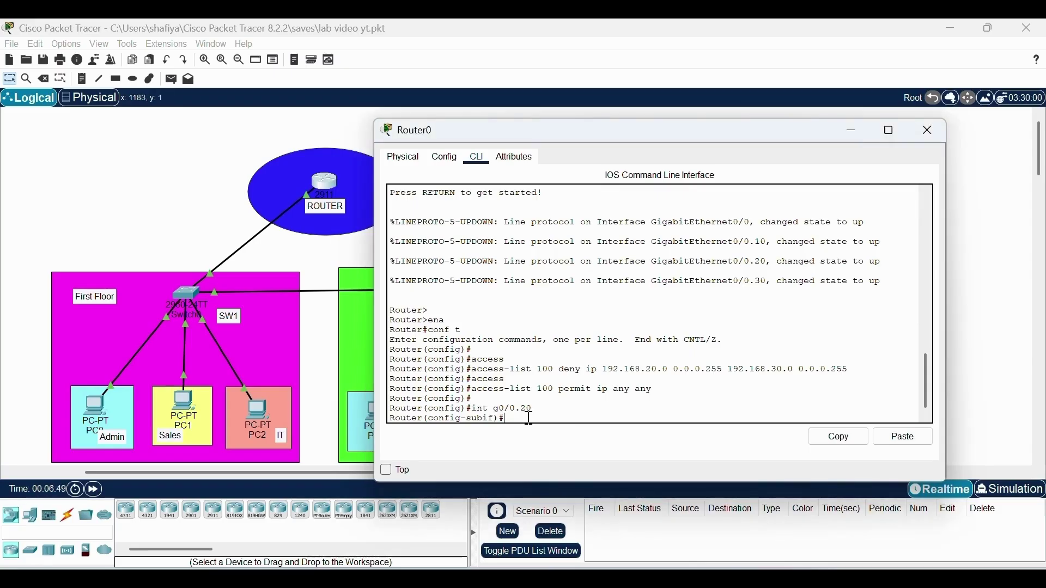
{"action": "type", "text": "ip acce"}
{"action": "key", "text": "Tab"}
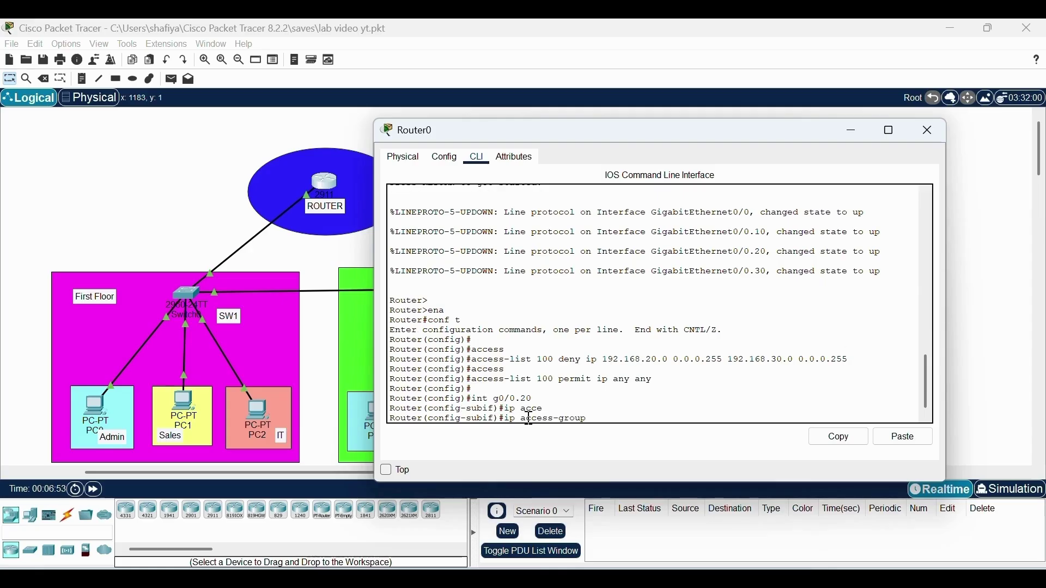
{"action": "type", "text": "100 in"}
{"action": "key", "text": "Return"}
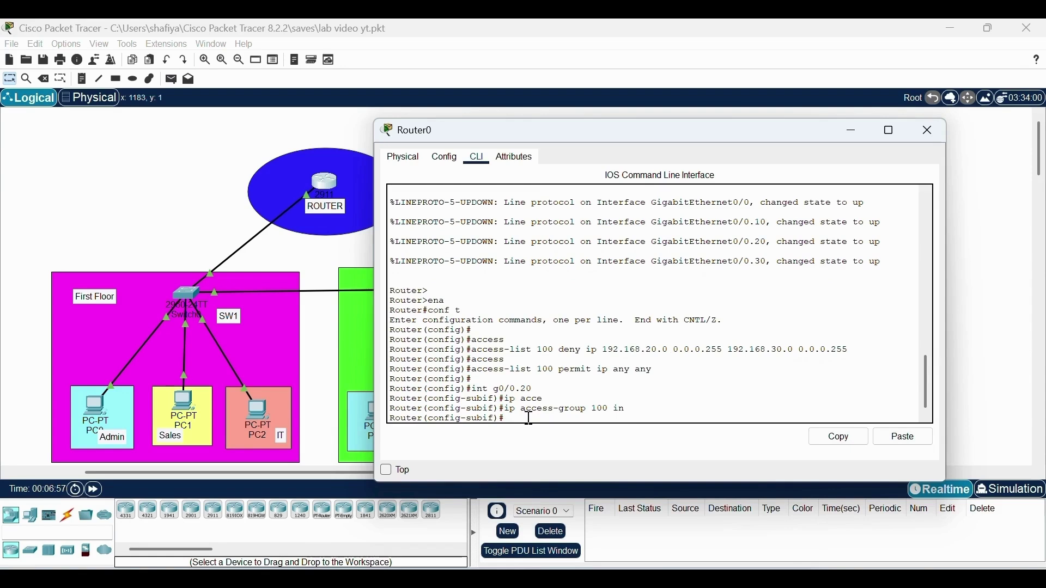
Exit the router's configuration modes and return to the network topology
{"action": "type", "text": "ex"}
{"action": "key", "text": "Return"}
{"action": "key", "text": "Return"}
{"action": "type", "text": "ex"}
{"action": "key", "text": "Return"}
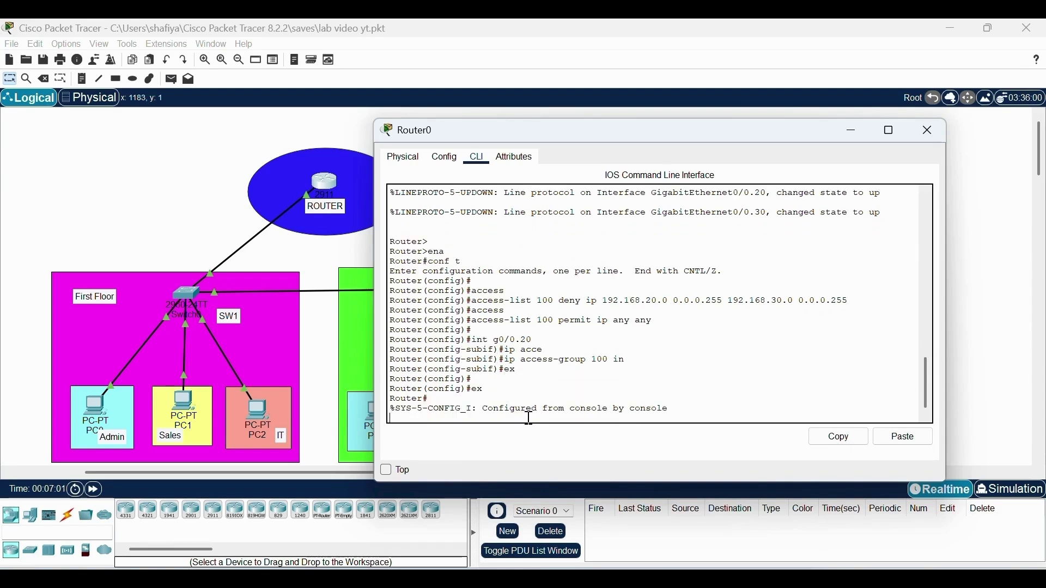
{"action": "key", "text": "Return"}
{"action": "left_click", "coordinate": [219, 176]}
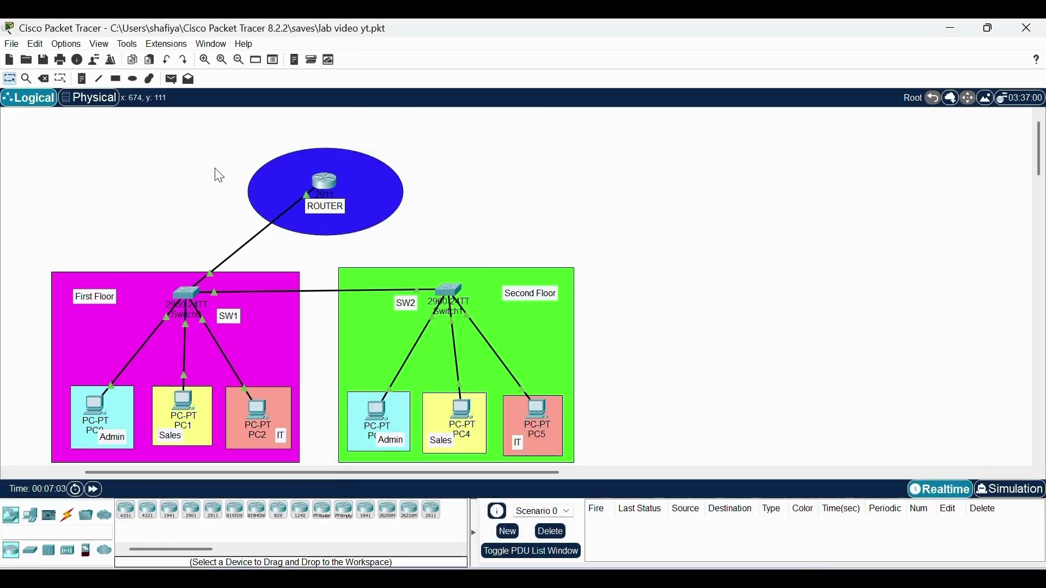
{"action": "scroll", "coordinate": [537, 207], "scroll_direction": "left", "scroll_amount": 5}
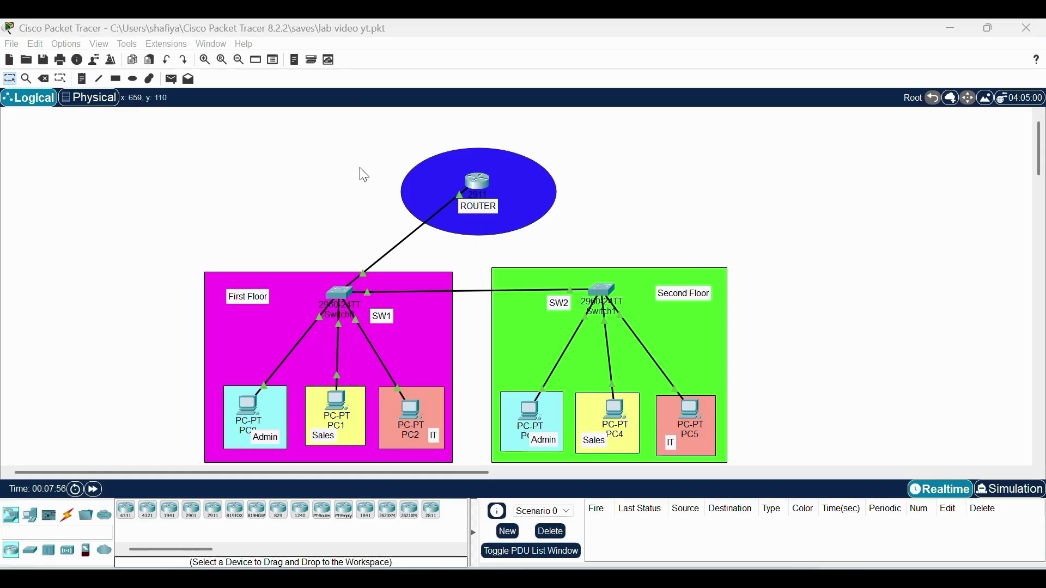
Set PC0, the first-floor Admin PC, to obtain its IPv4 configuration through DHCP
{"action": "left_click", "coordinate": [247, 409]}
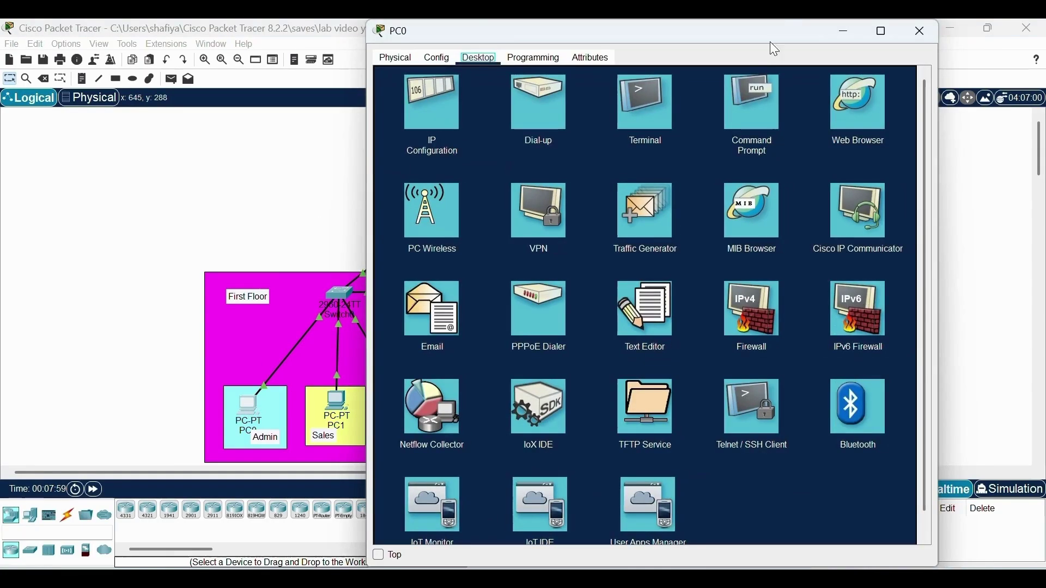
{"action": "left_click_drag", "start_coordinate": [771, 41], "coordinate": [770, 186]}
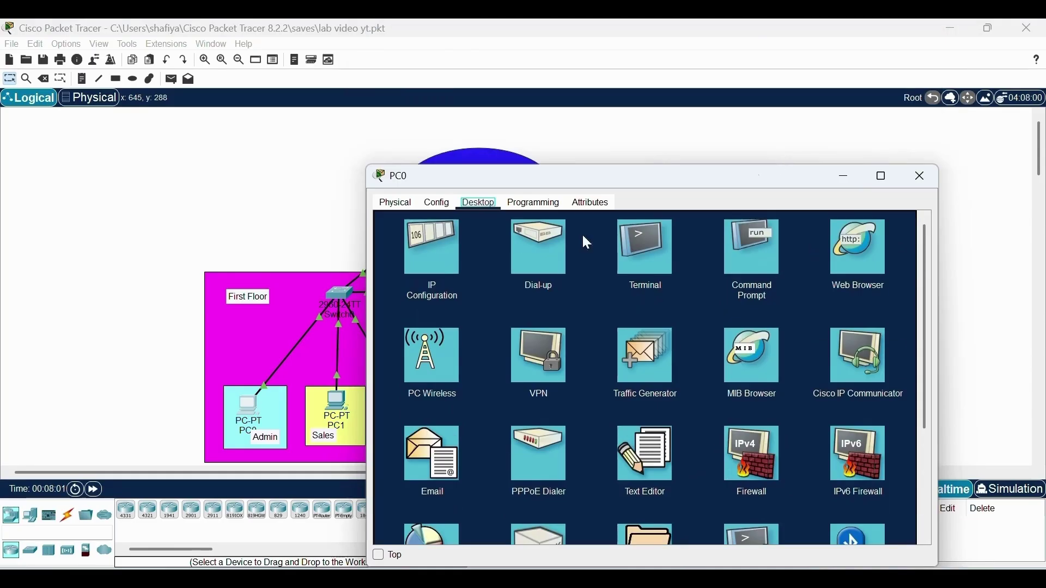
{"action": "left_click", "coordinate": [438, 248]}
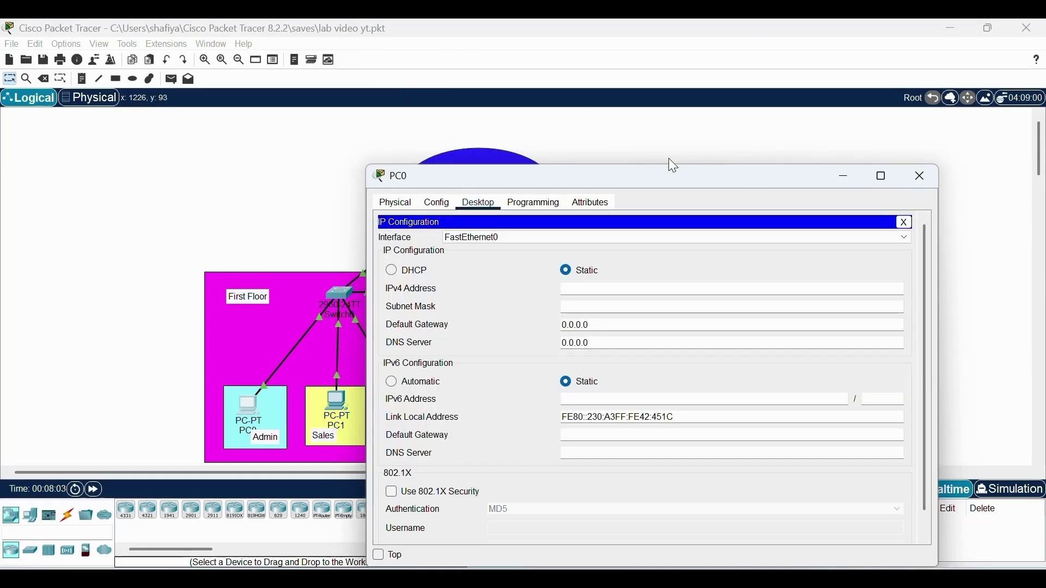
{"action": "left_click_drag", "start_coordinate": [665, 171], "coordinate": [667, 138]}
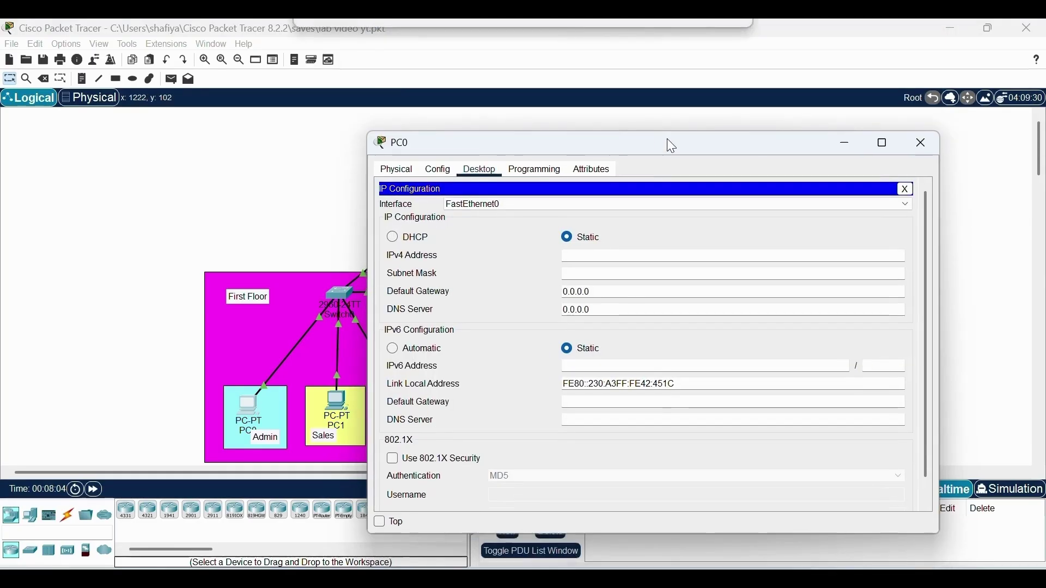
{"action": "left_click", "coordinate": [397, 243]}
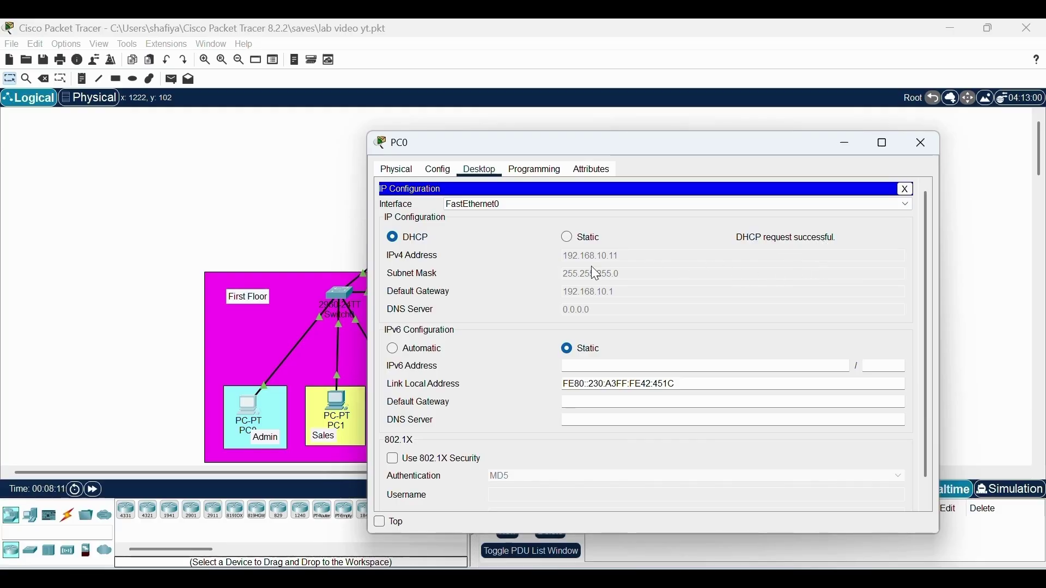
{"action": "left_click", "coordinate": [304, 215]}
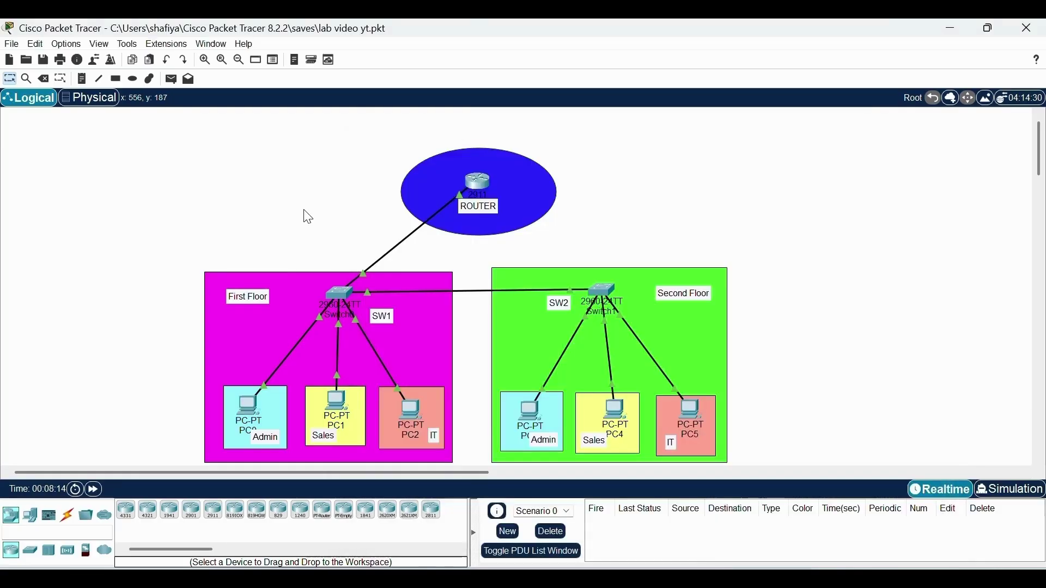
Set PC3, the second-floor Admin PC, to obtain its IPv4 configuration through DHCP
{"action": "left_click", "coordinate": [533, 406]}
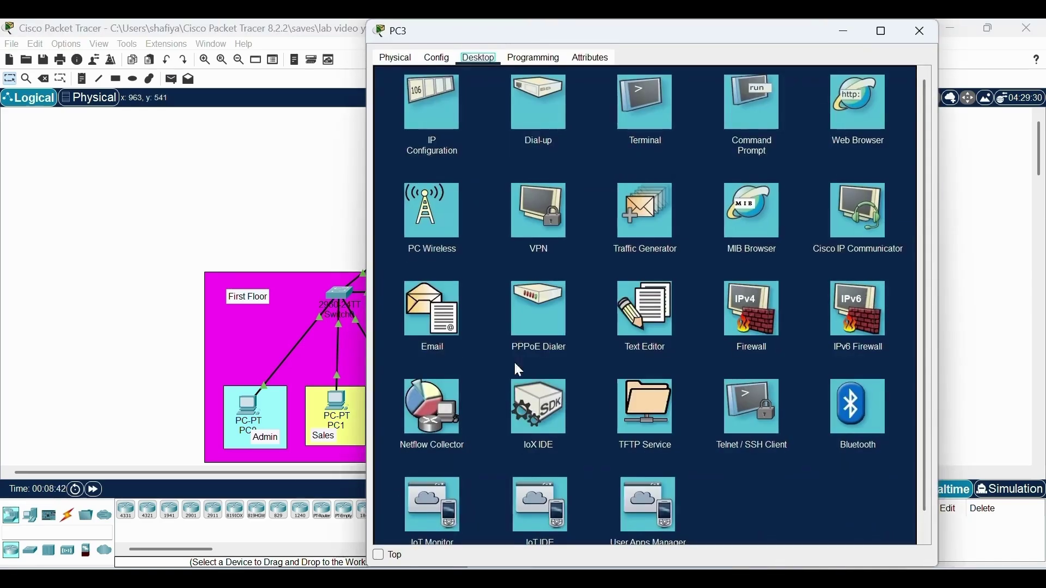
{"action": "left_click", "coordinate": [448, 116]}
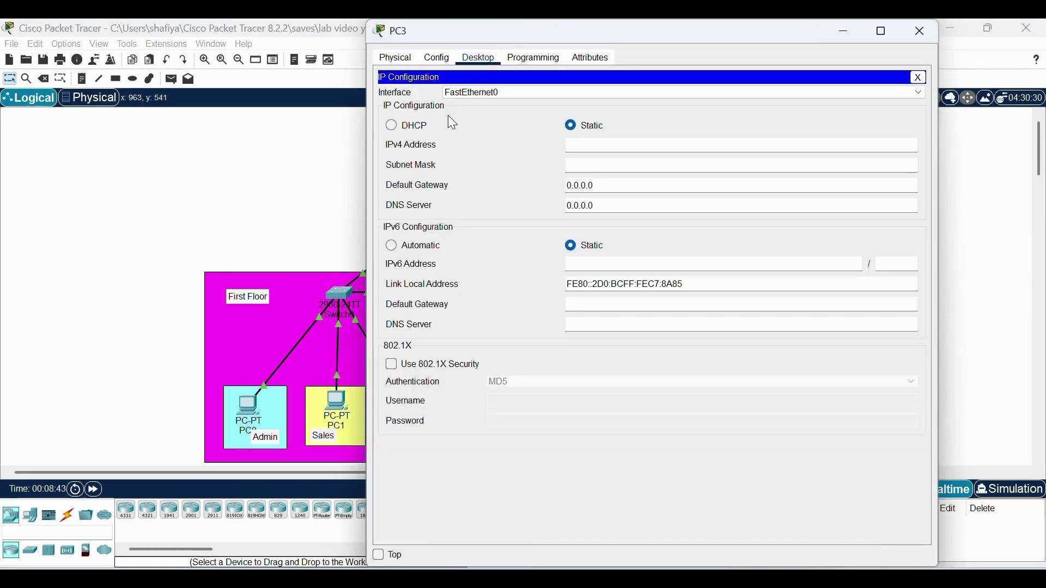
{"action": "left_click", "coordinate": [390, 127]}
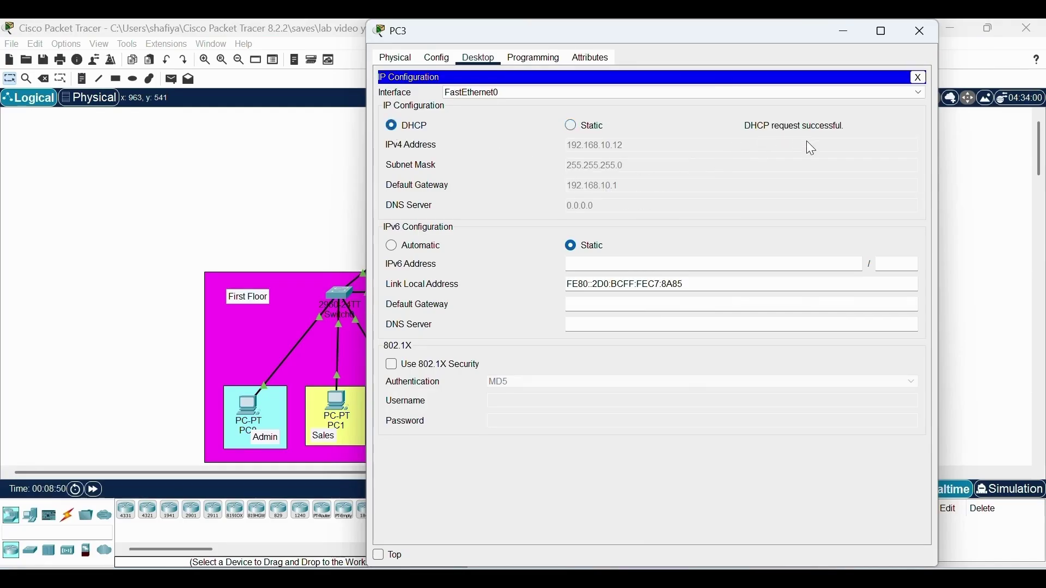
{"action": "left_click", "coordinate": [330, 165]}
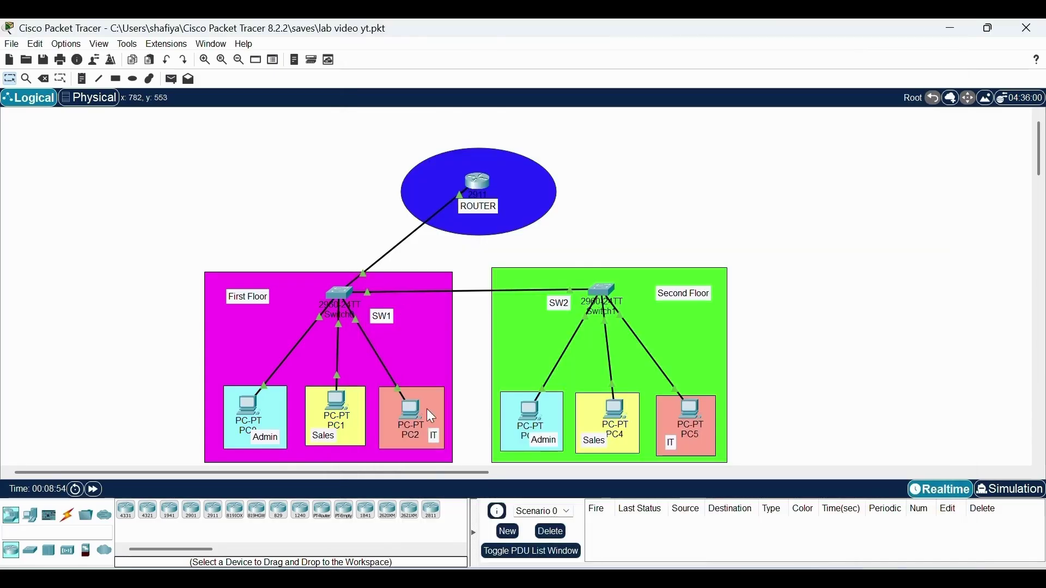
Set PC1, the first-floor Sales PC, to obtain its IPv4 configuration through DHCP
{"action": "left_click", "coordinate": [339, 406]}
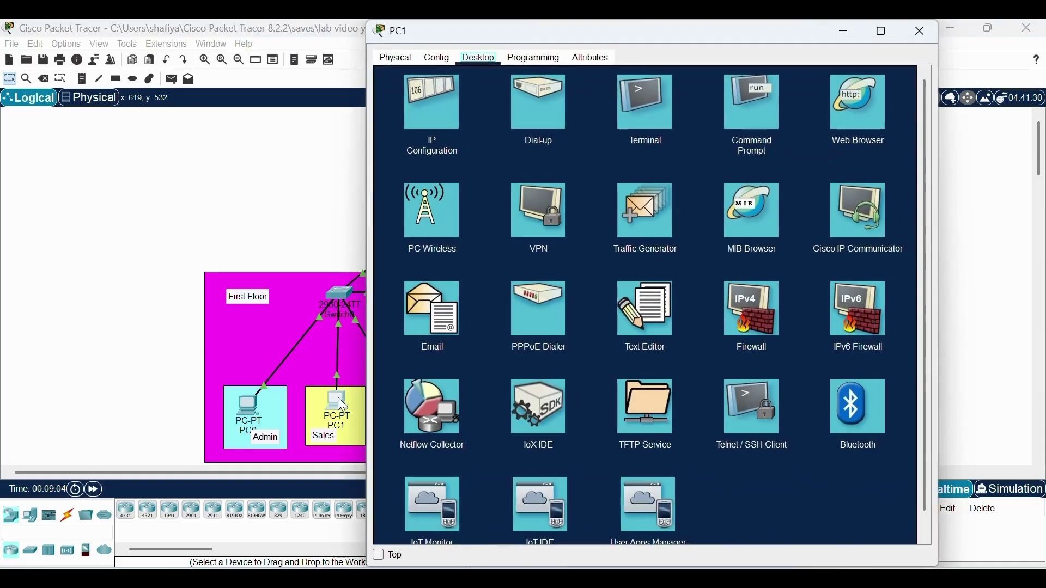
{"action": "left_click", "coordinate": [433, 123]}
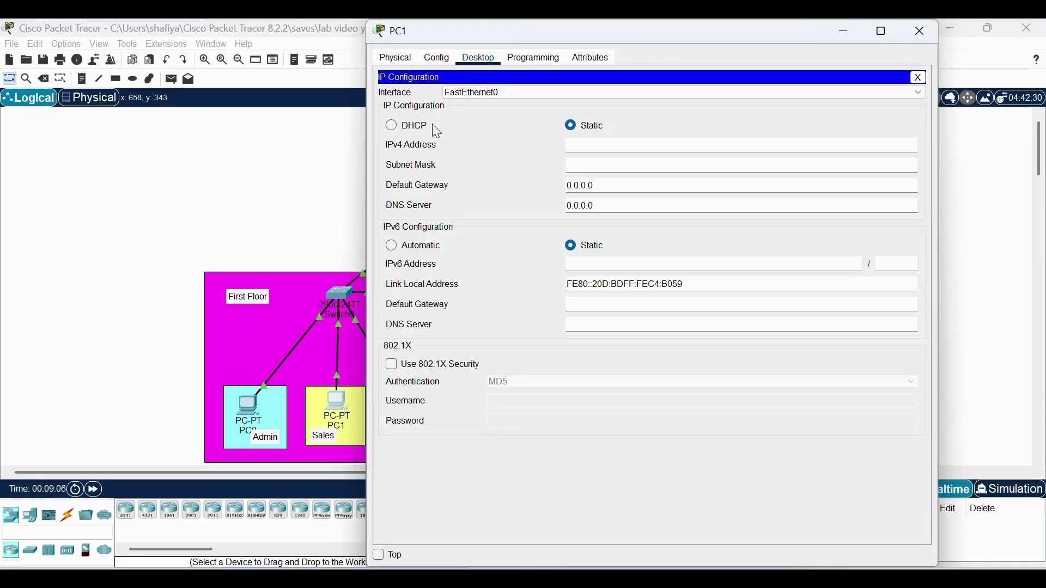
{"action": "left_click", "coordinate": [393, 126]}
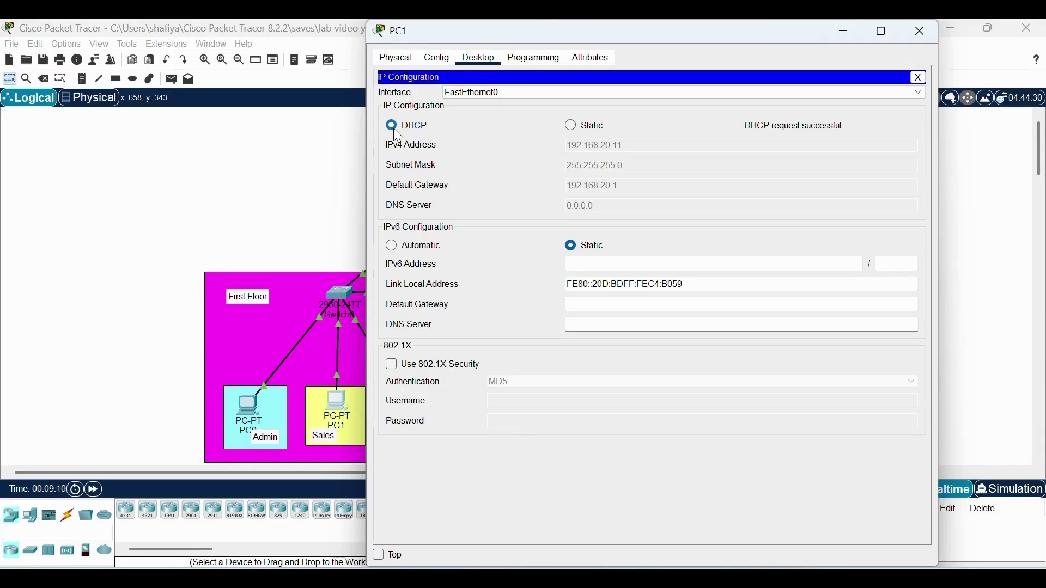
{"action": "left_click", "coordinate": [294, 166]}
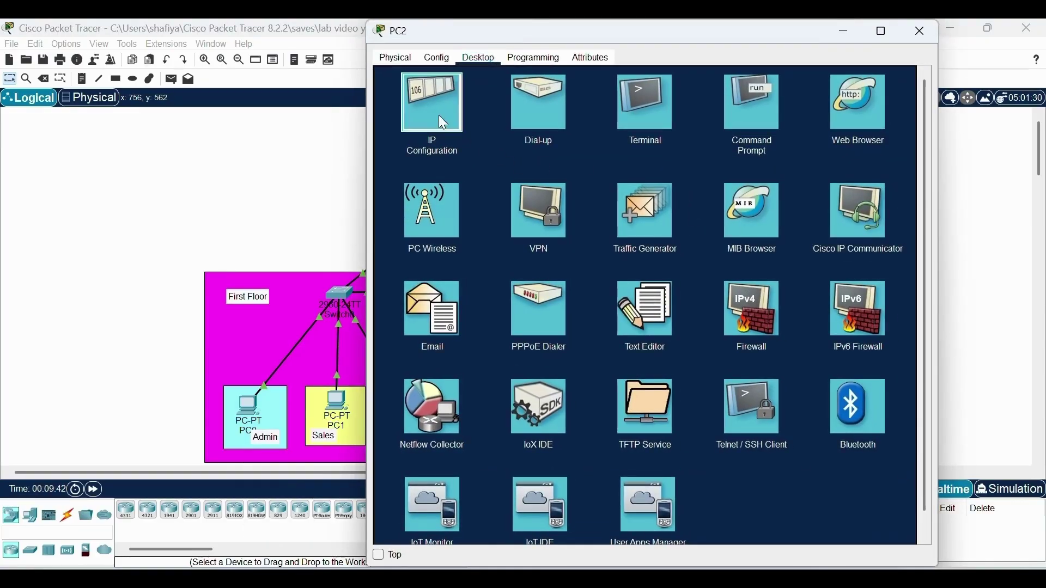
Set PC2, the first-floor IT PC, to obtain its IPv4 configuration through DHCP
{"action": "left_click", "coordinate": [439, 117]}
{"action": "left_click", "coordinate": [393, 127]}
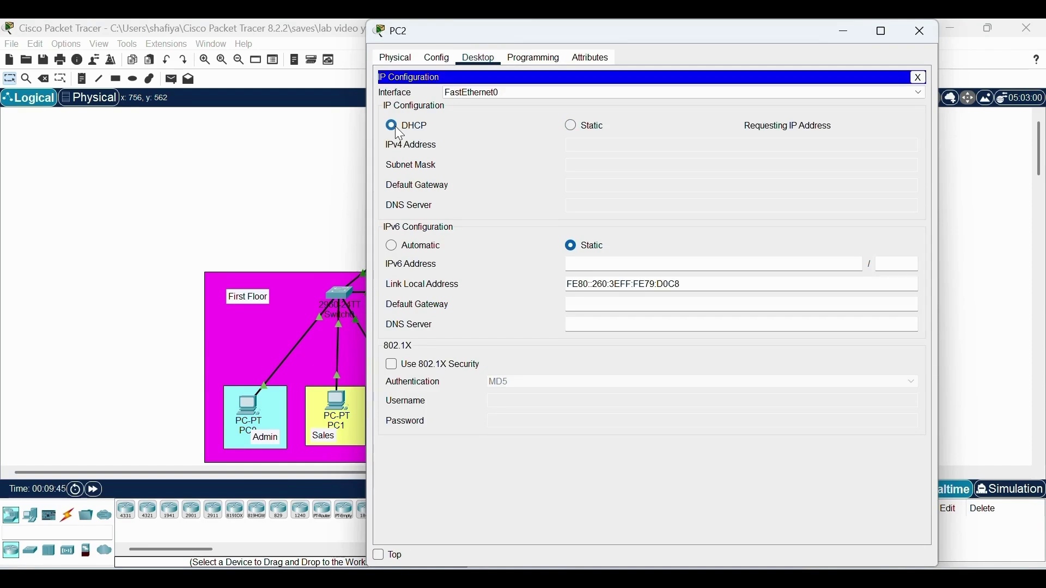
{"action": "left_click", "coordinate": [352, 179]}
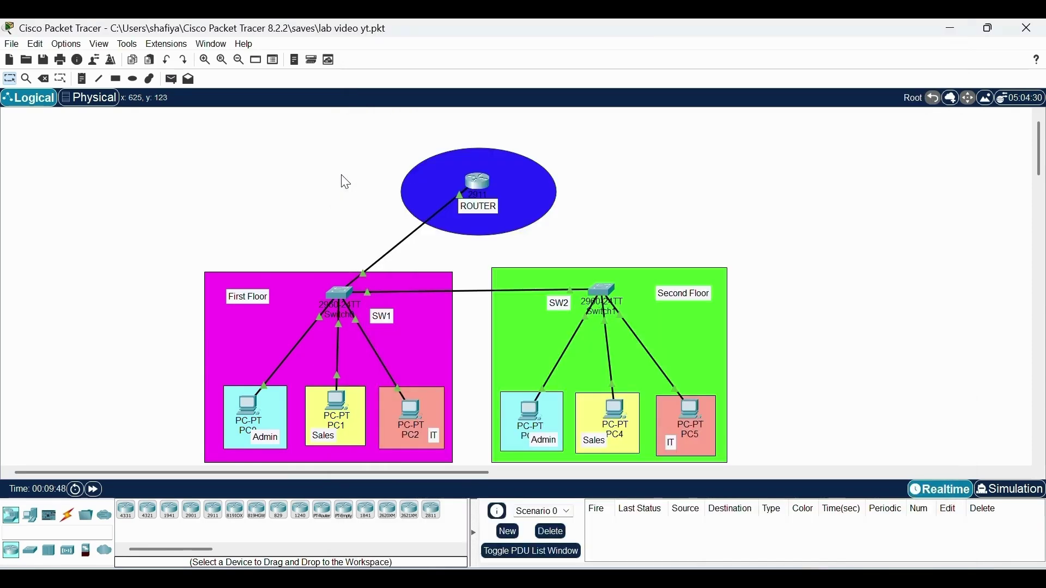
Test Admin-to-IT connectivity by pinging 192.168.30.11 from PC0's command prompt and examine the replies
{"action": "left_click", "coordinate": [246, 408]}
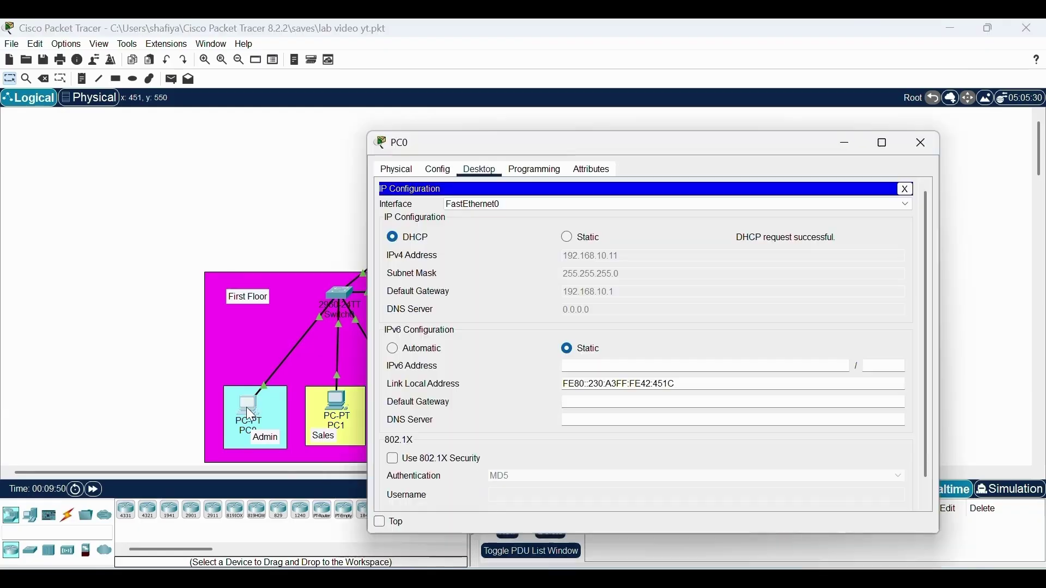
{"action": "left_click", "coordinate": [906, 189]}
{"action": "left_click", "coordinate": [769, 227]}
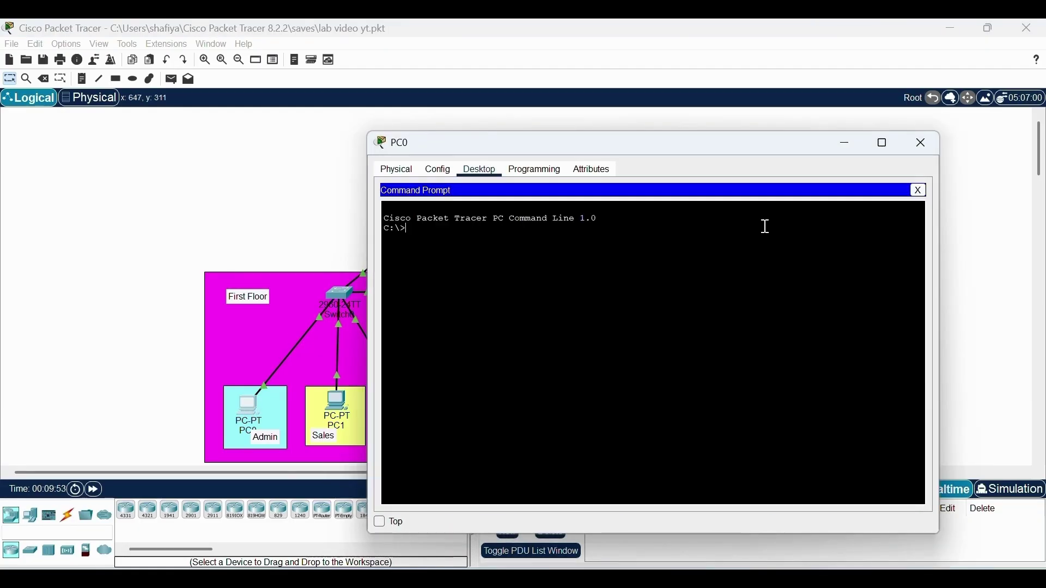
{"action": "type", "text": "ping 192.1"}
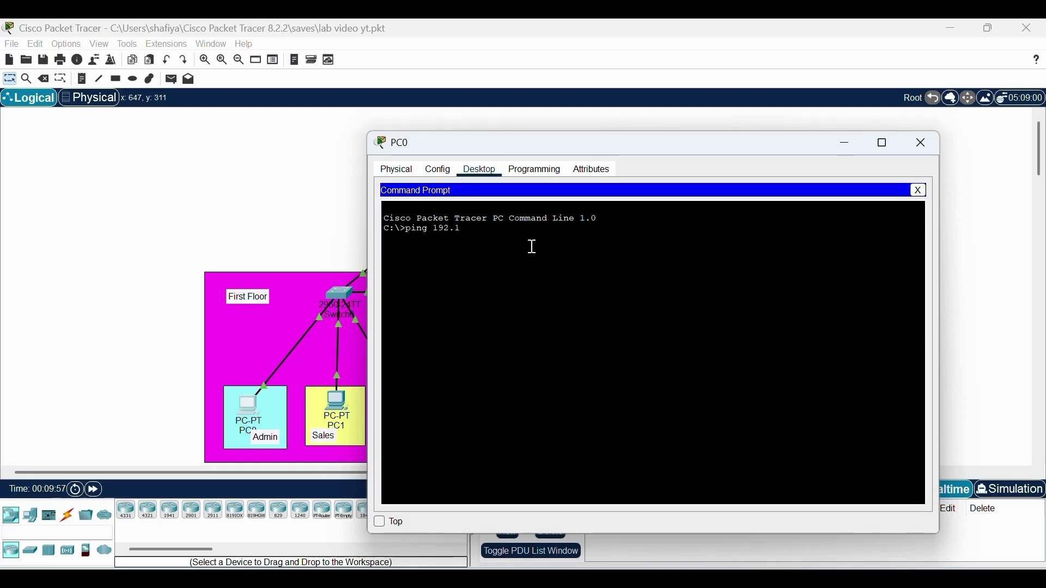
{"action": "type", "text": "68.30"}
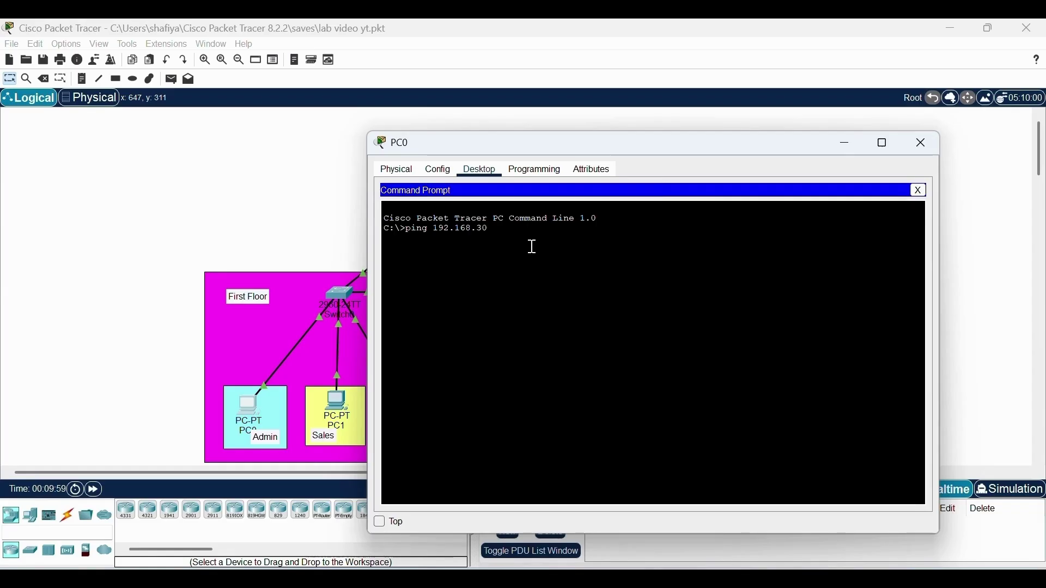
{"action": "type", "text": ".11"}
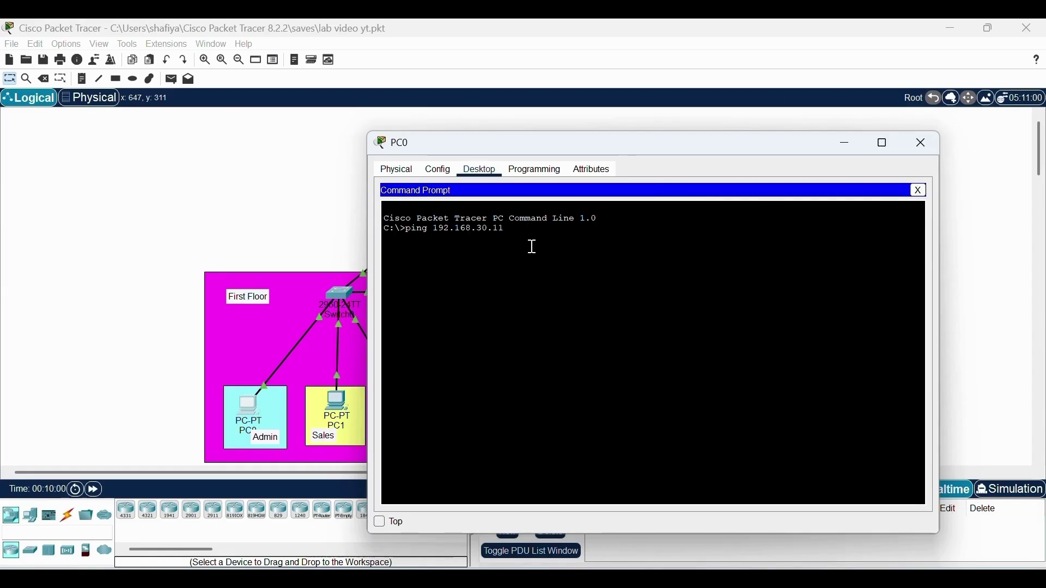
{"action": "key", "text": "Return"}
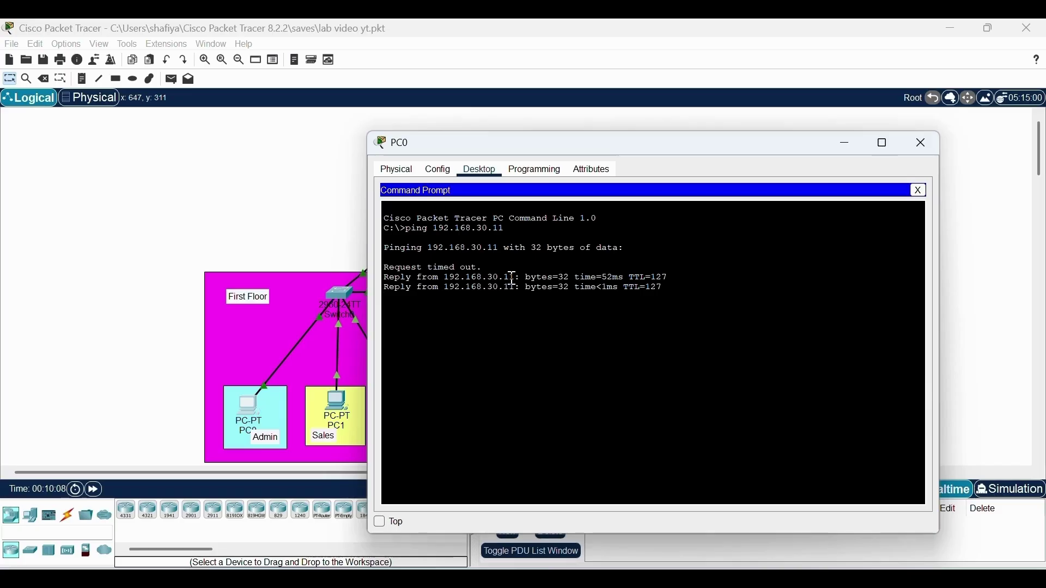
{"action": "left_click_drag", "start_coordinate": [404, 259], "coordinate": [590, 361]}
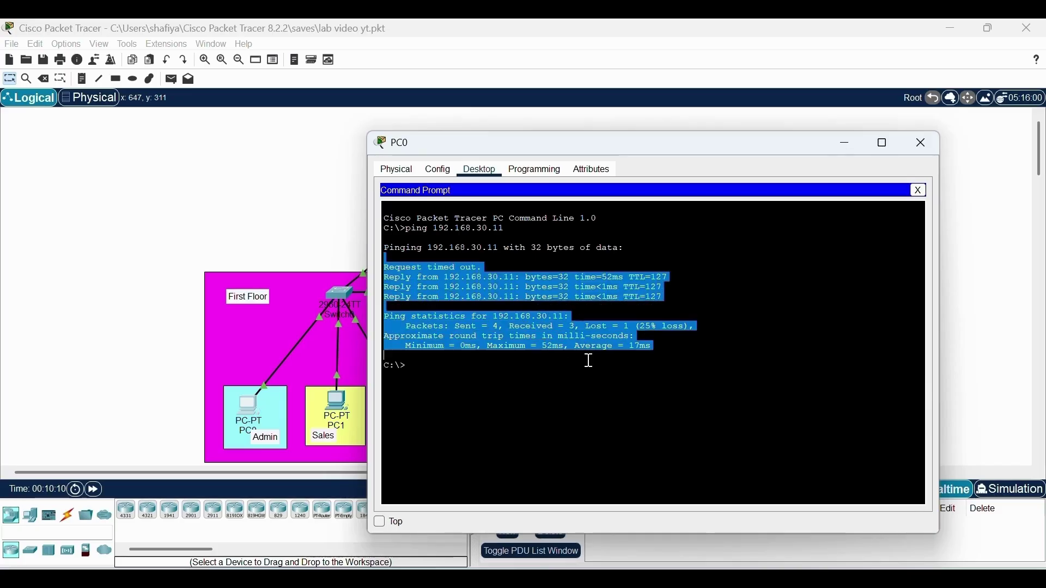
{"action": "left_click", "coordinate": [432, 346]}
{"action": "left_click", "coordinate": [296, 231]}
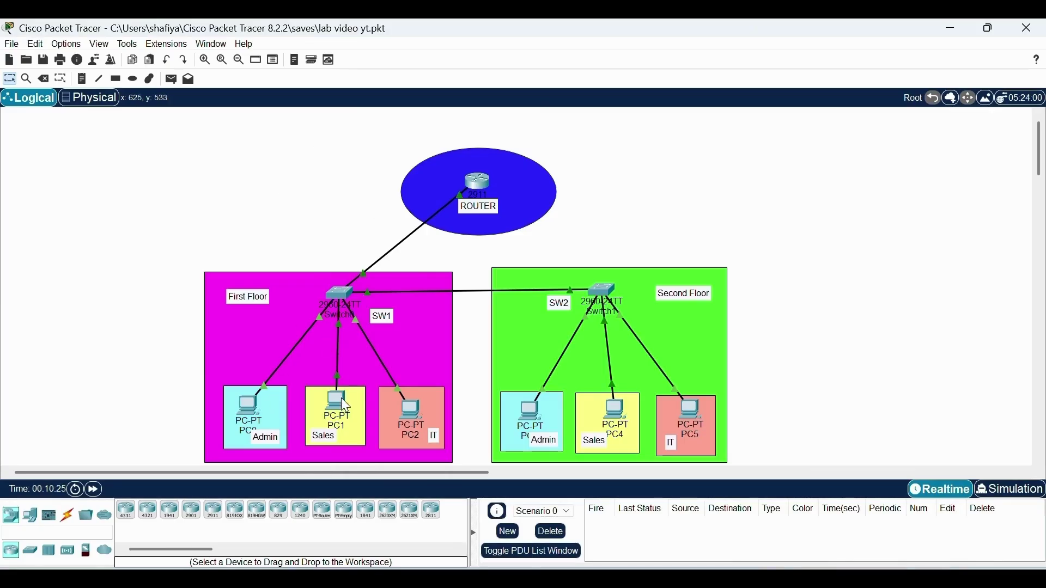
Test the Sales-to-IT access rule by pinging 192.168.30.11 from PC1's command prompt and examine the replies
{"action": "mouse_move", "coordinate": [344, 404]}
{"action": "left_click", "coordinate": [337, 405]}
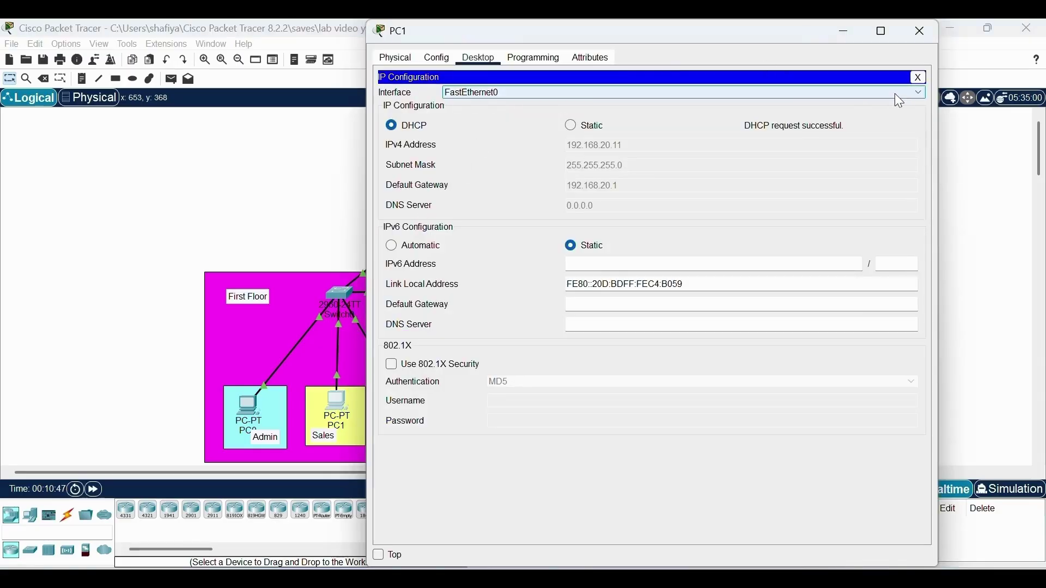
{"action": "left_click", "coordinate": [919, 78]}
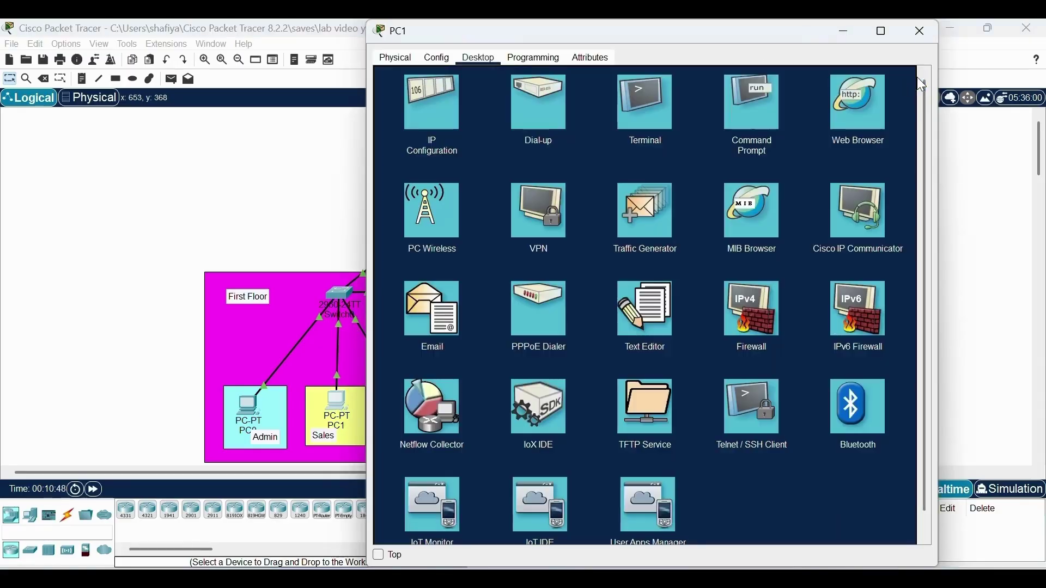
{"action": "left_click", "coordinate": [763, 105]}
{"action": "left_click_drag", "start_coordinate": [711, 23], "coordinate": [743, 81]}
{"action": "left_click", "coordinate": [518, 163]}
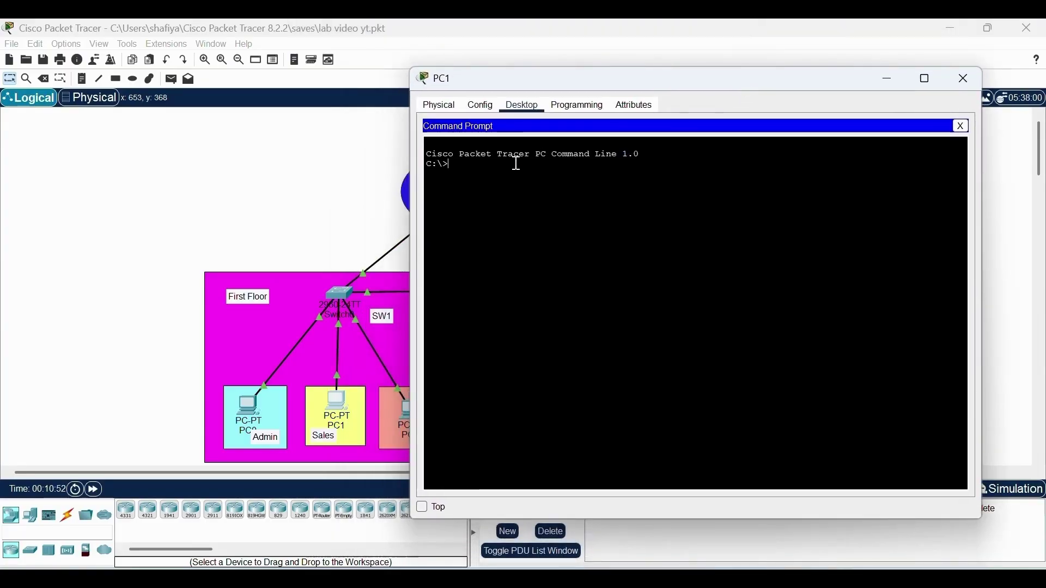
{"action": "type", "text": "ping 192.168."}
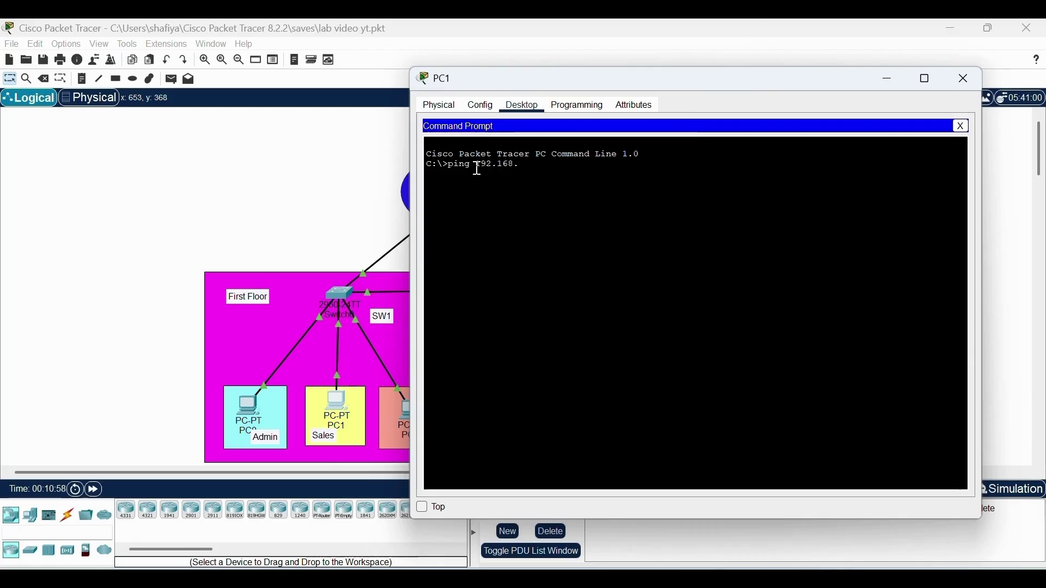
{"action": "type", "text": "30.11"}
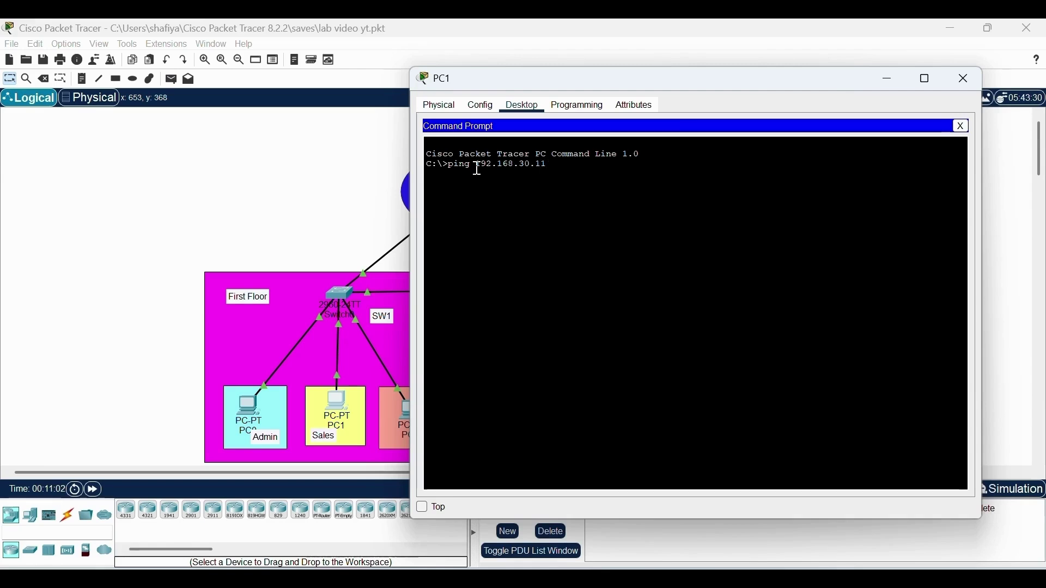
{"action": "key", "text": "Return"}
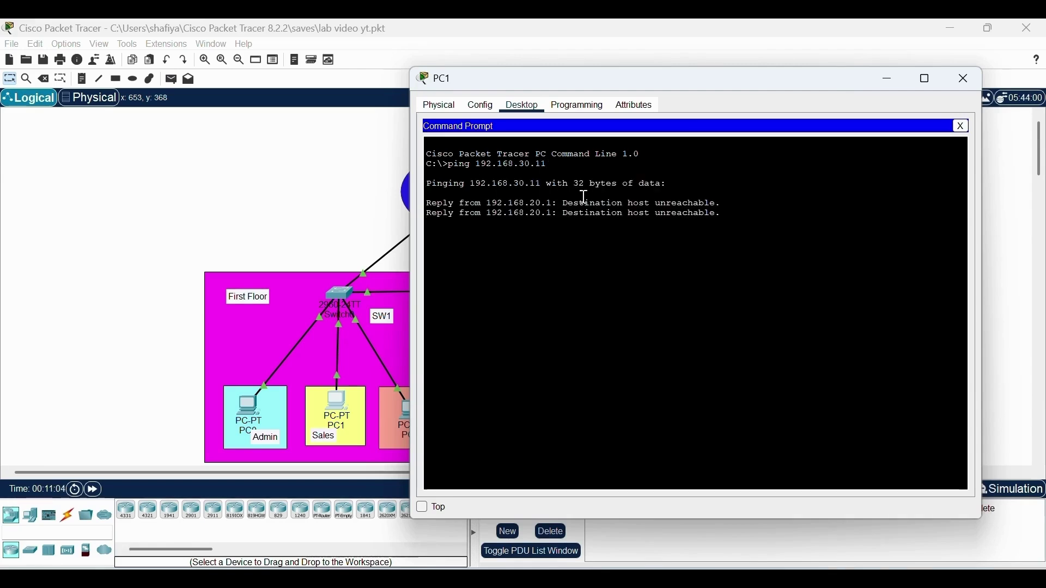
{"action": "mouse_move", "coordinate": [558, 204]}
{"action": "left_mouse_down"}
{"action": "mouse_move", "coordinate": [618, 223]}
{"action": "mouse_move", "coordinate": [562, 199]}
{"action": "left_mouse_up"}
{"action": "left_click", "coordinate": [587, 287]}
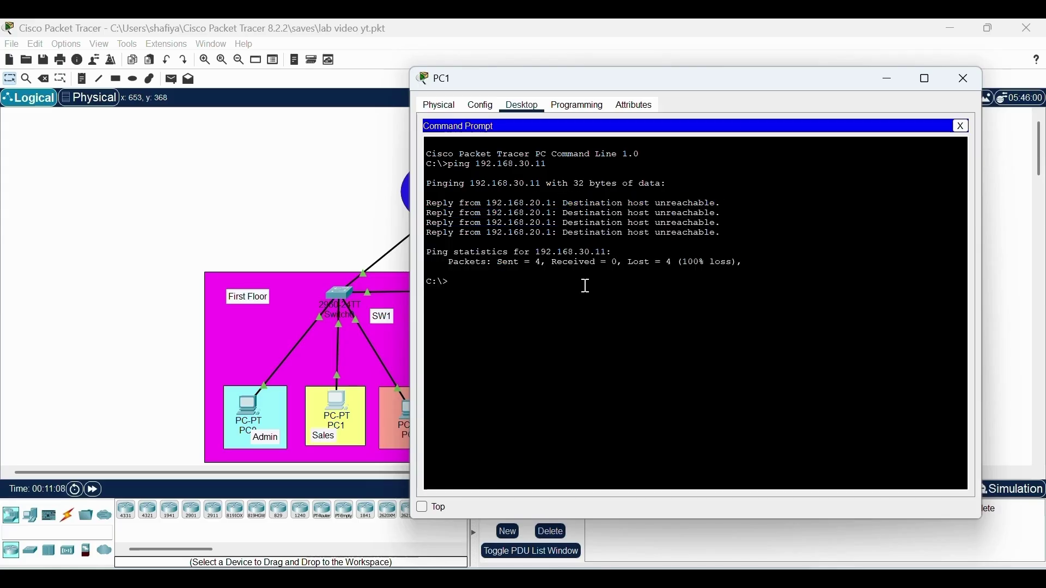
{"action": "left_click", "coordinate": [341, 215]}
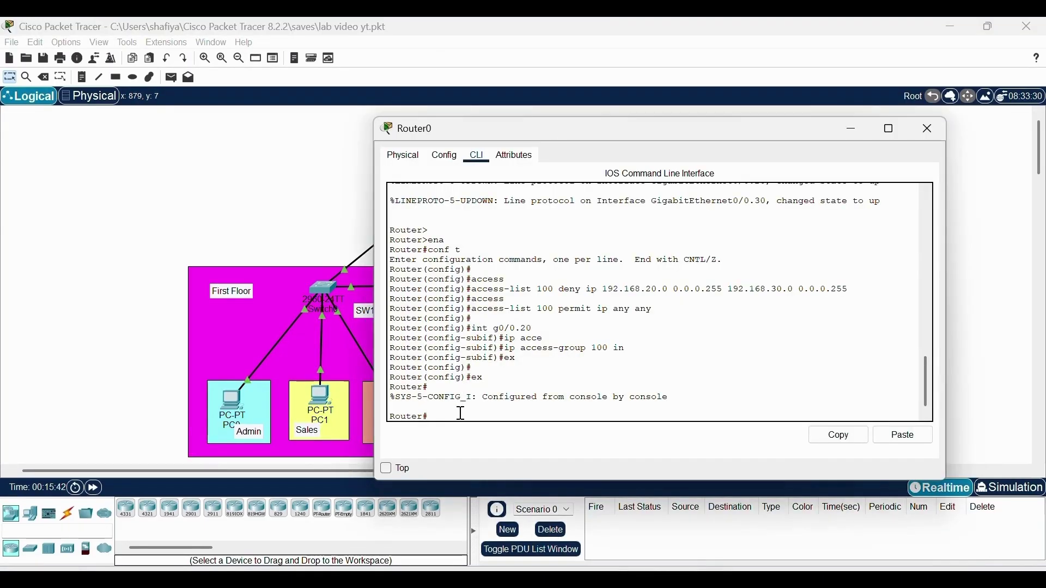
Save the router's running configuration with the wr command and return to the network topology
{"action": "key", "text": "Return"}
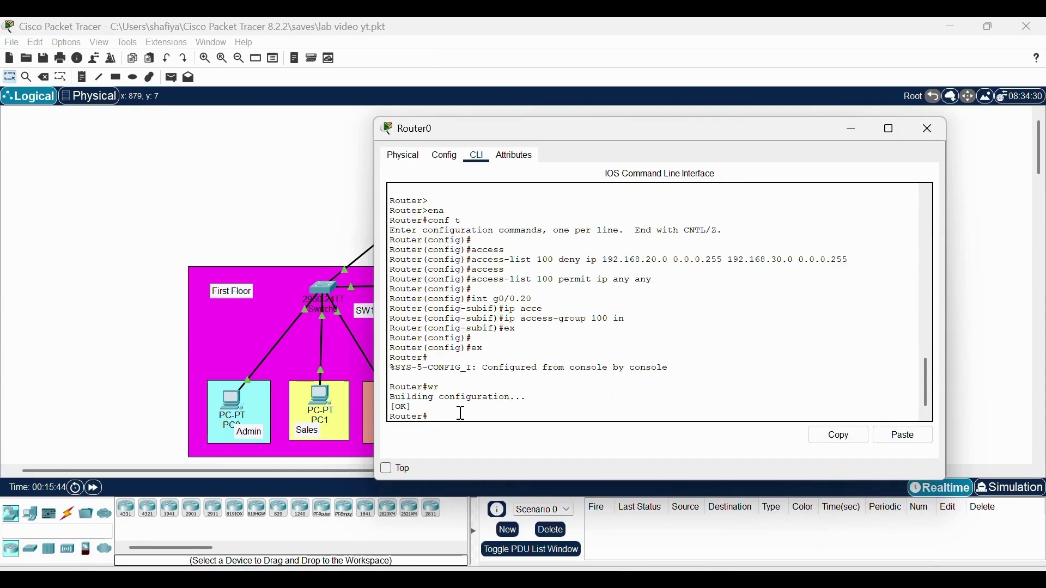
{"action": "left_click", "coordinate": [239, 161]}
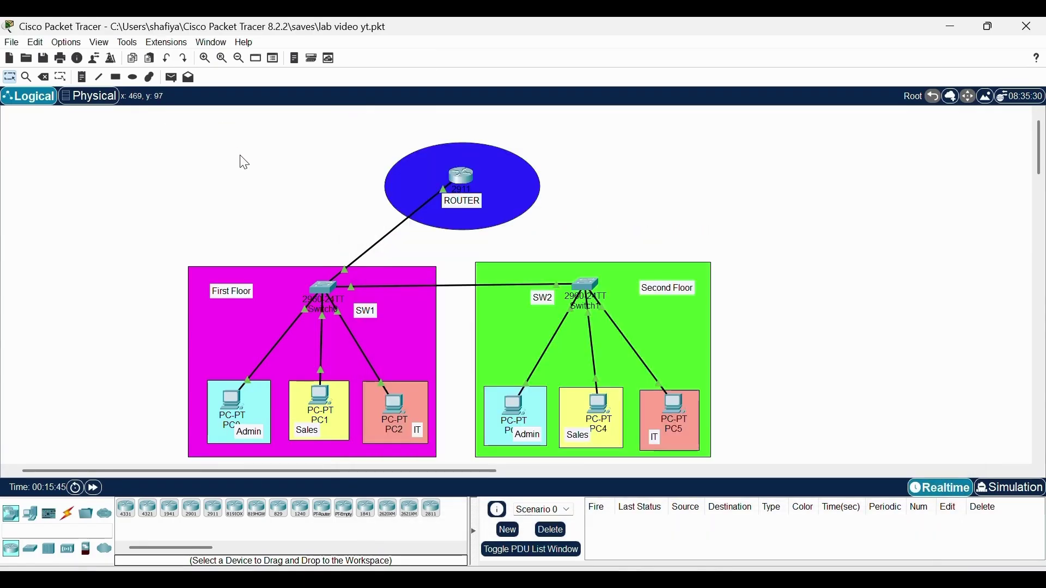
Save the running configuration of Switch0, the first-floor switch, with the wr command in privileged mode and return to the topology
{"action": "left_click", "coordinate": [327, 299]}
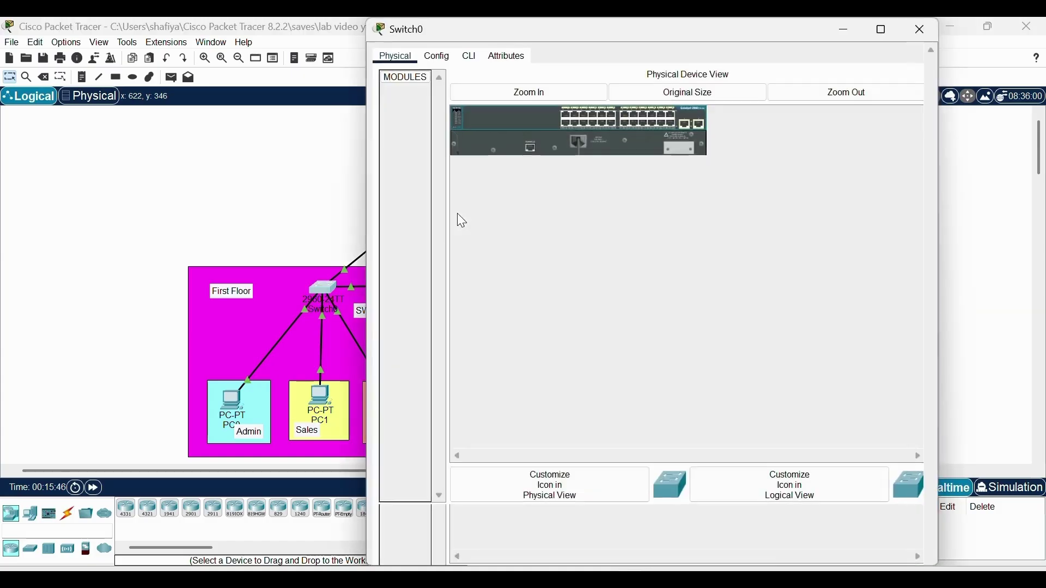
{"action": "left_click_drag", "start_coordinate": [691, 36], "coordinate": [591, 187]}
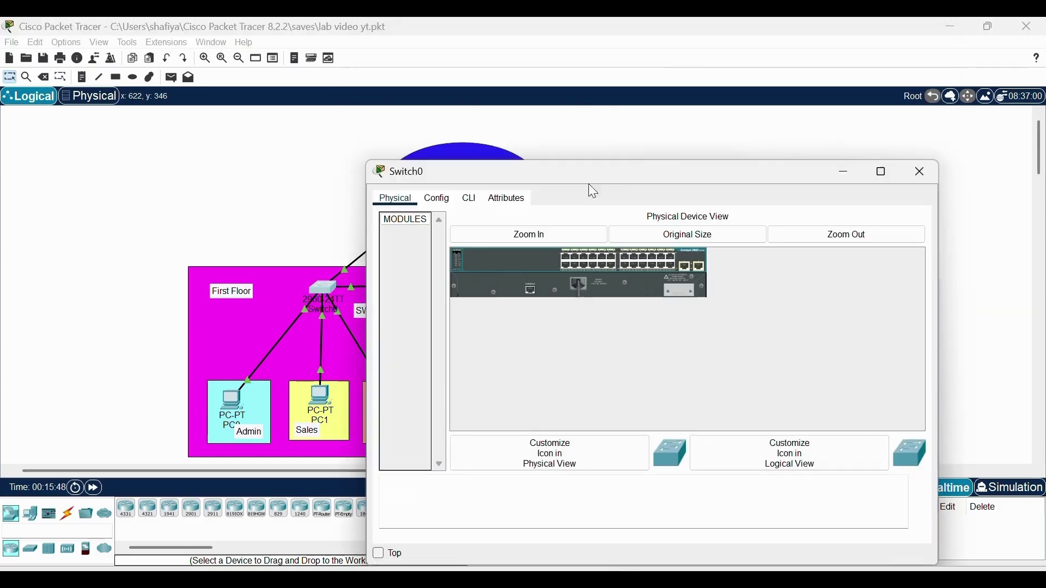
{"action": "left_click", "coordinate": [471, 199]}
{"action": "key", "text": "Return"}
{"action": "key", "text": "Return"}
{"action": "key", "text": "Return"}
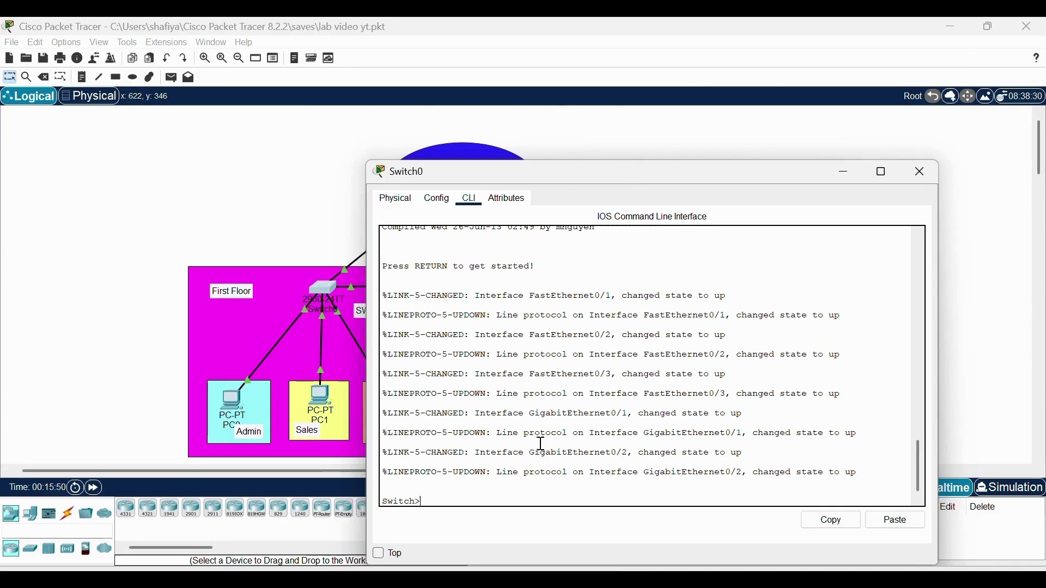
{"action": "type", "text": "en"}
{"action": "key", "text": "Return"}
{"action": "type", "text": "wr"}
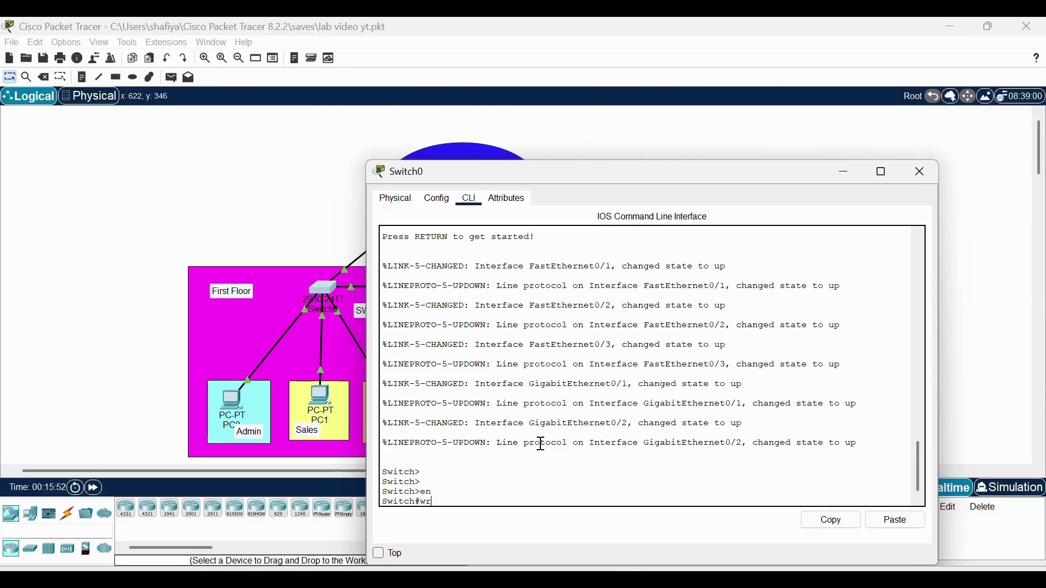
{"action": "key", "text": "Return"}
{"action": "left_click", "coordinate": [350, 204]}
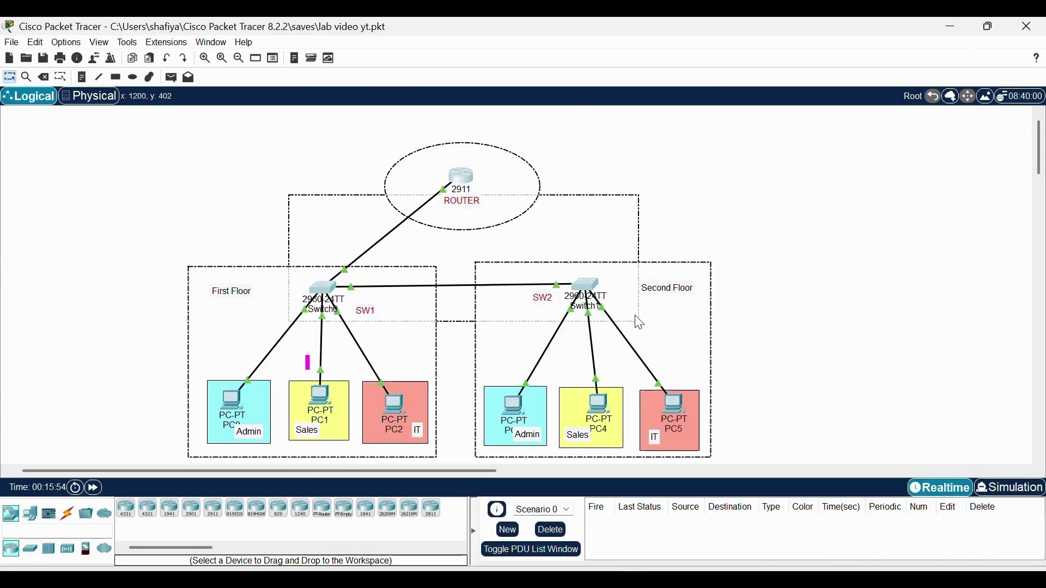
Open the command-line interface of Switch1, the second-floor switch, and start a console session
{"action": "left_click", "coordinate": [587, 288]}
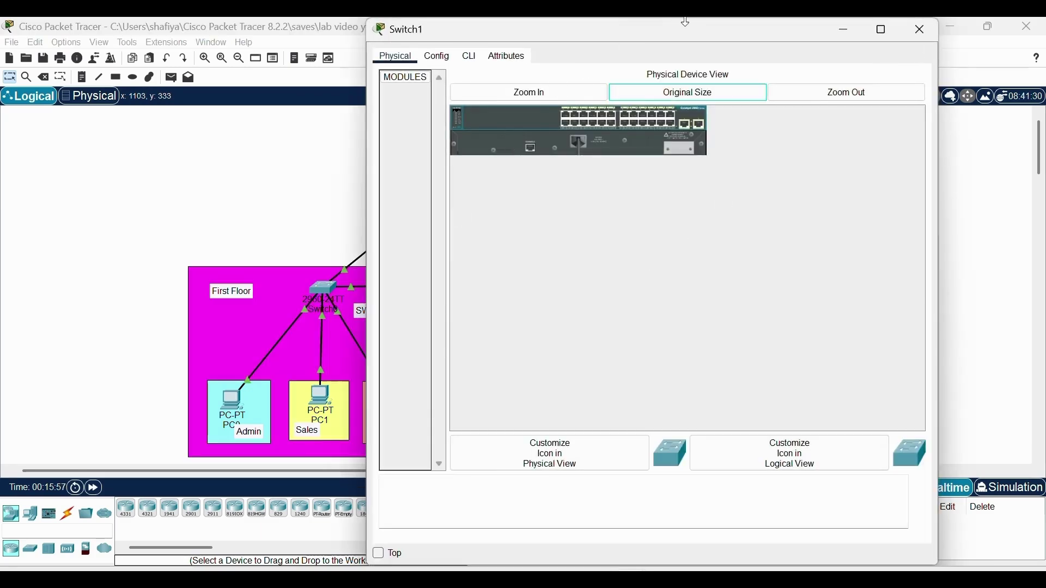
{"action": "left_click_drag", "start_coordinate": [688, 22], "coordinate": [681, 188]}
{"action": "left_click", "coordinate": [470, 224]}
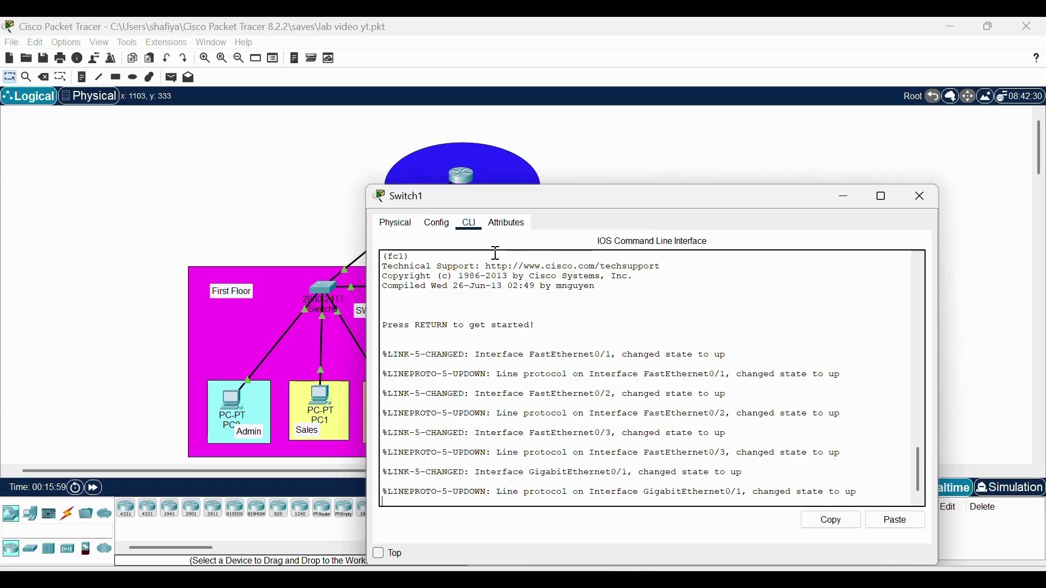
{"action": "key", "text": "Return"}
{"action": "key", "text": "Return"}
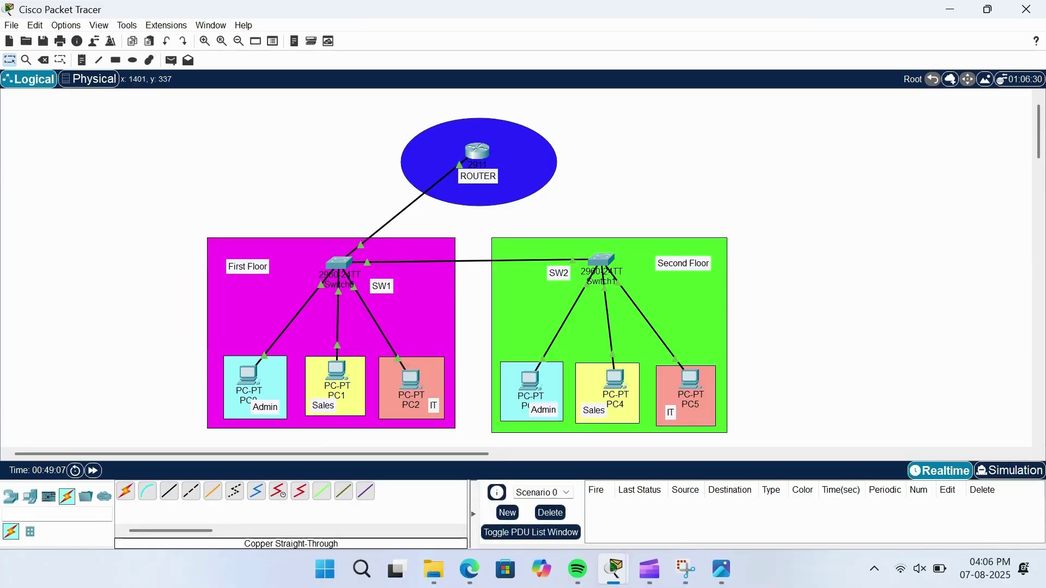